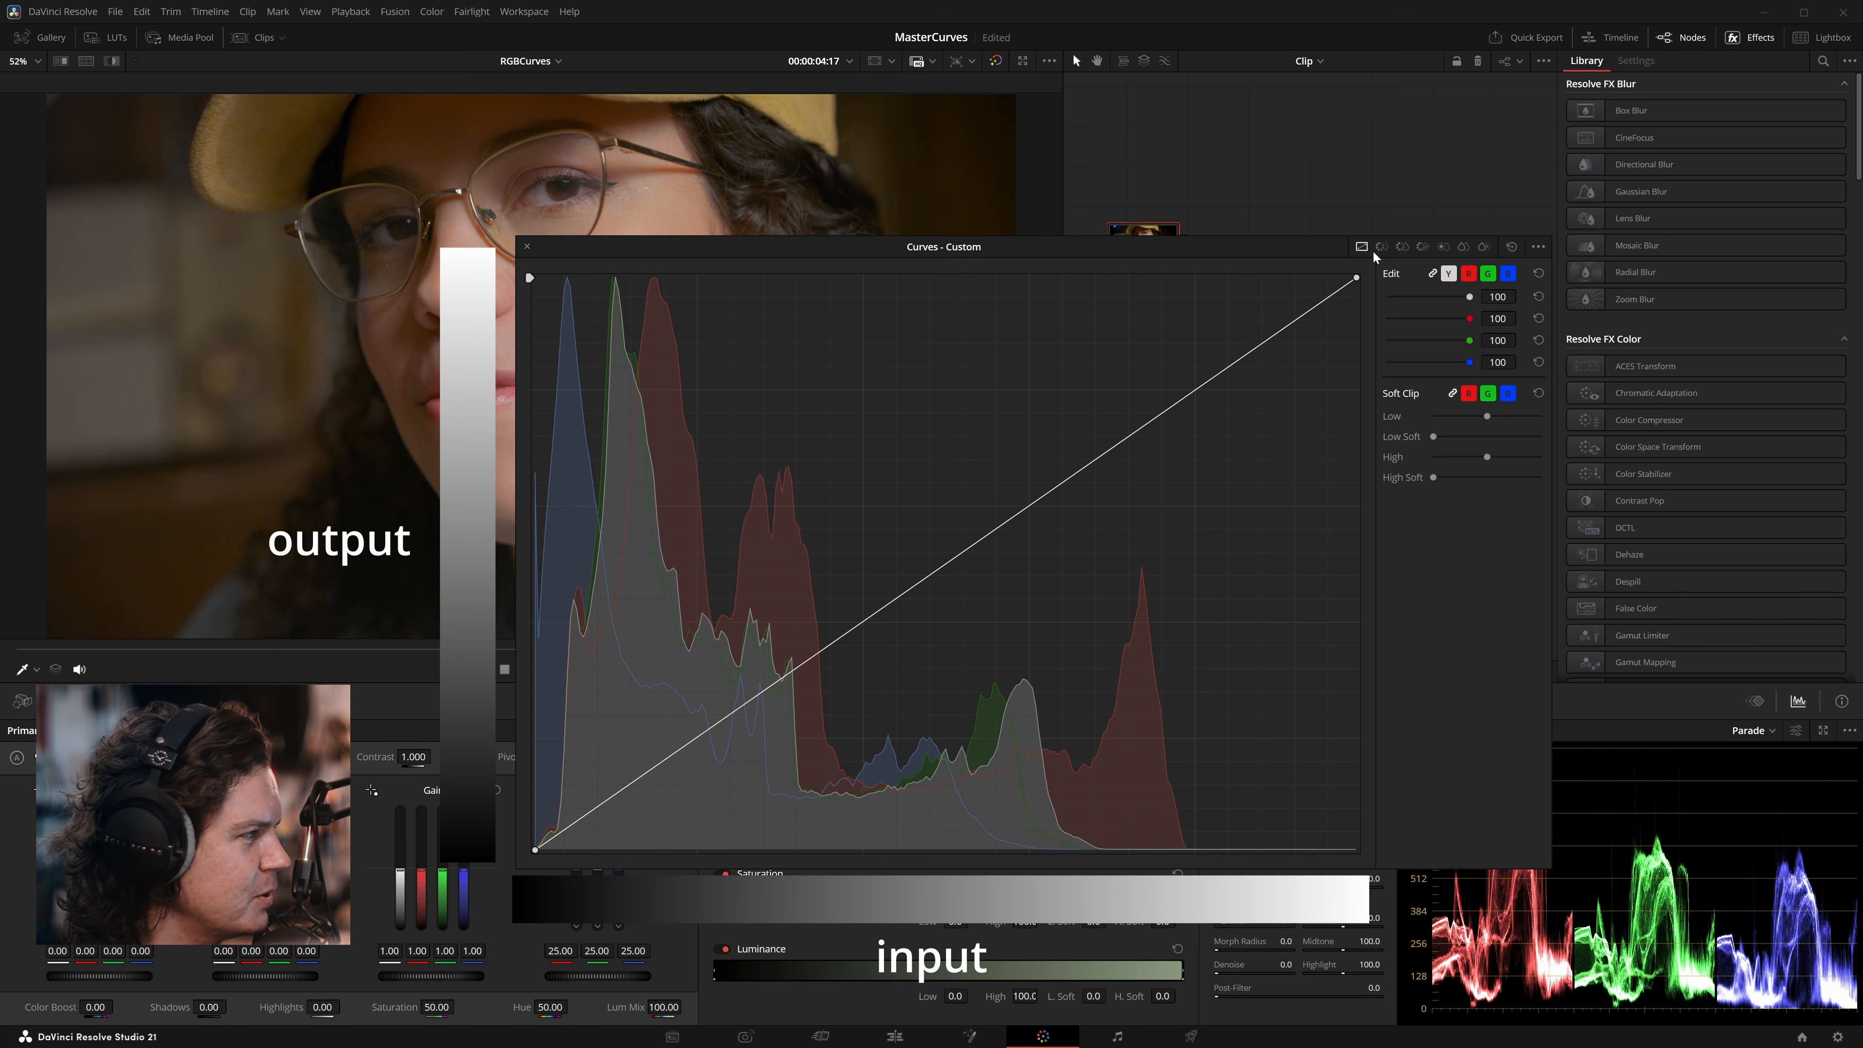
Step: Move to the grayscale gradient clip and set the floating scopes to a single Waveform view
{"action": "left_click_drag", "start_coordinate": [1042, 246], "coordinate": [1182, 204]}
{"action": "left_click", "coordinate": [550, 669]}
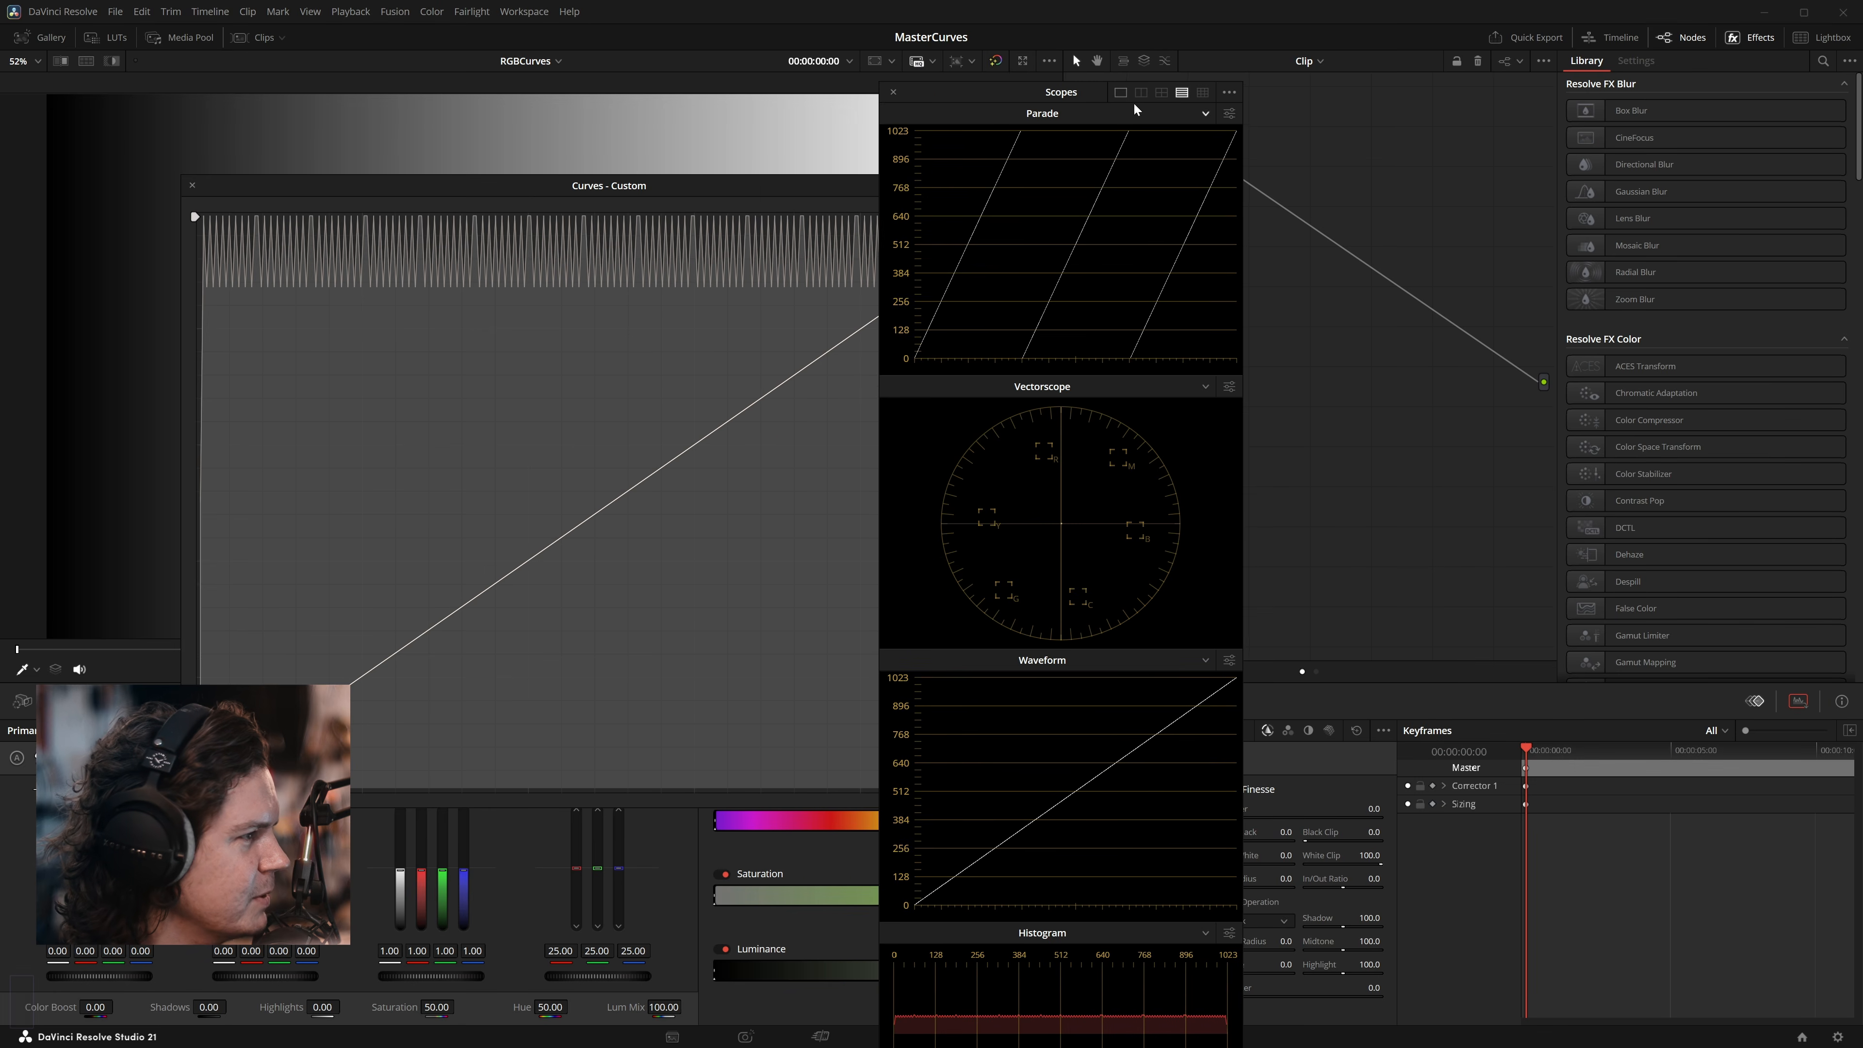
{"action": "left_click", "coordinate": [1121, 91]}
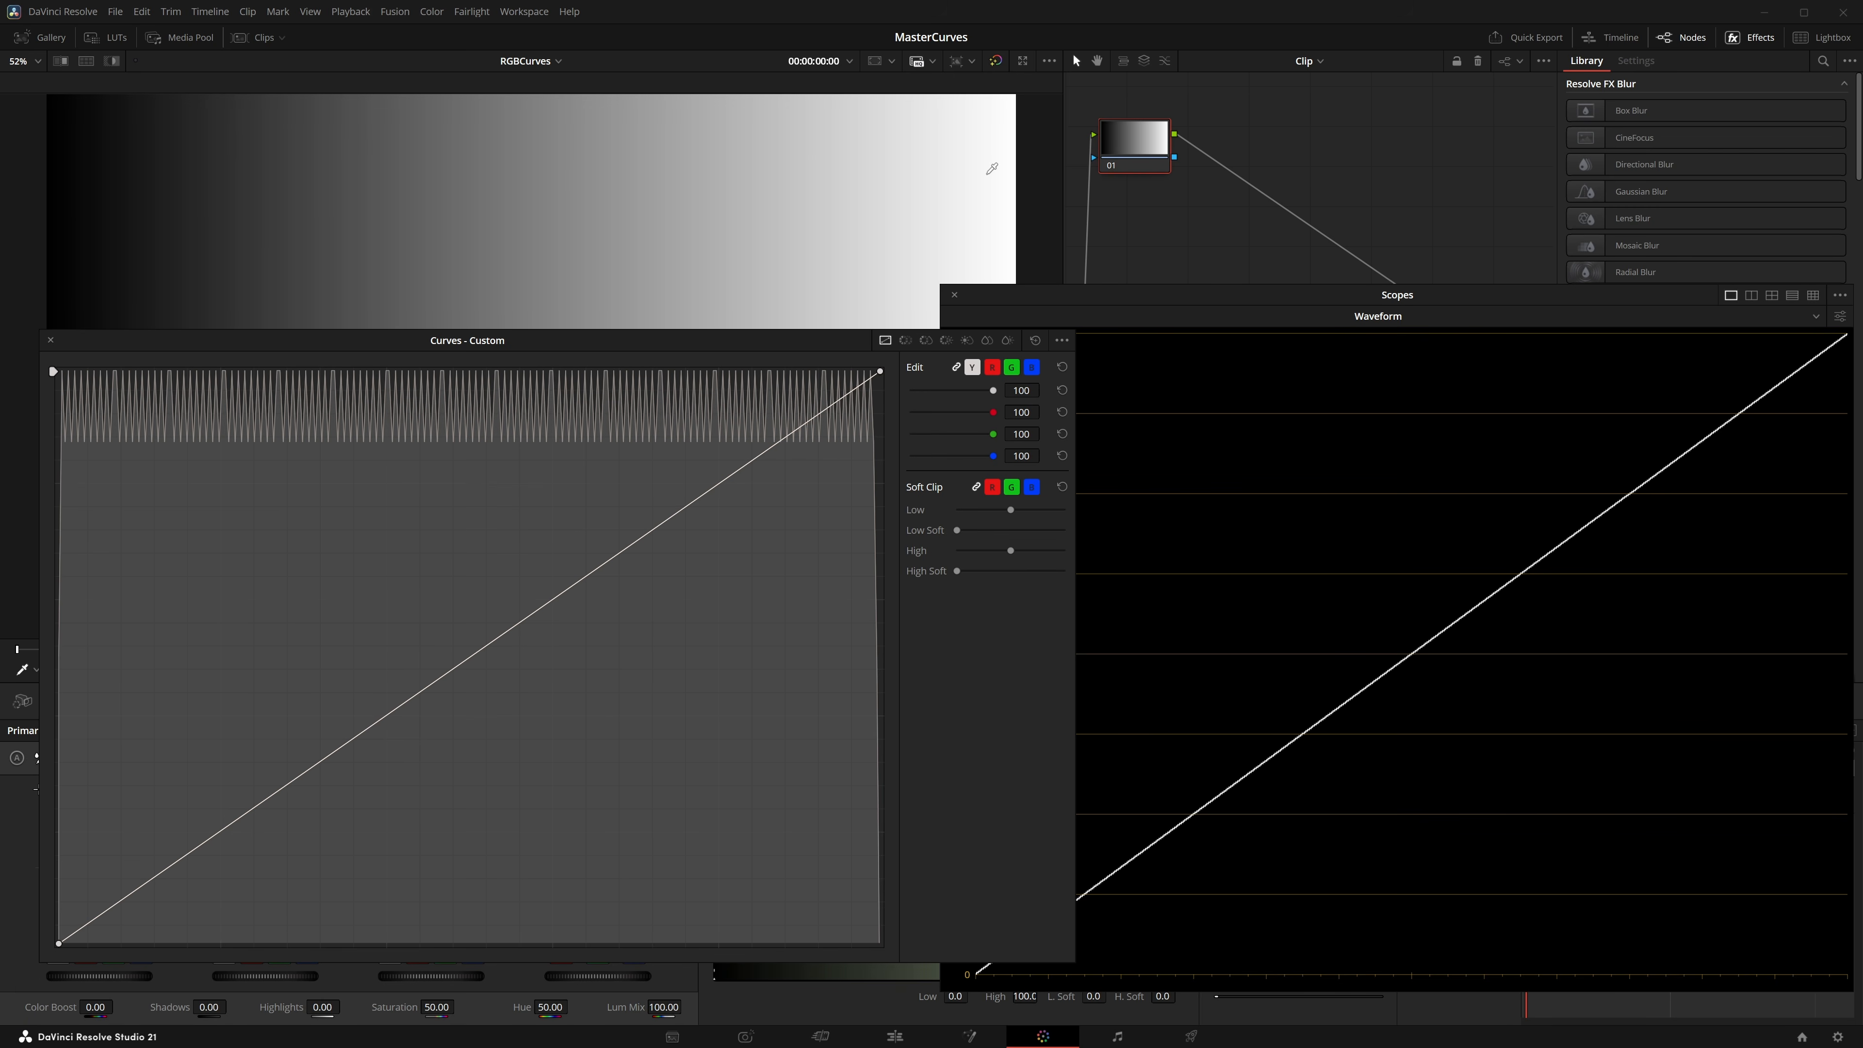
Step: Raise a lower-midtone point on the linked custom curve and switch the floating scope to Parade
{"action": "left_click_drag", "start_coordinate": [396, 710], "coordinate": [377, 662]}
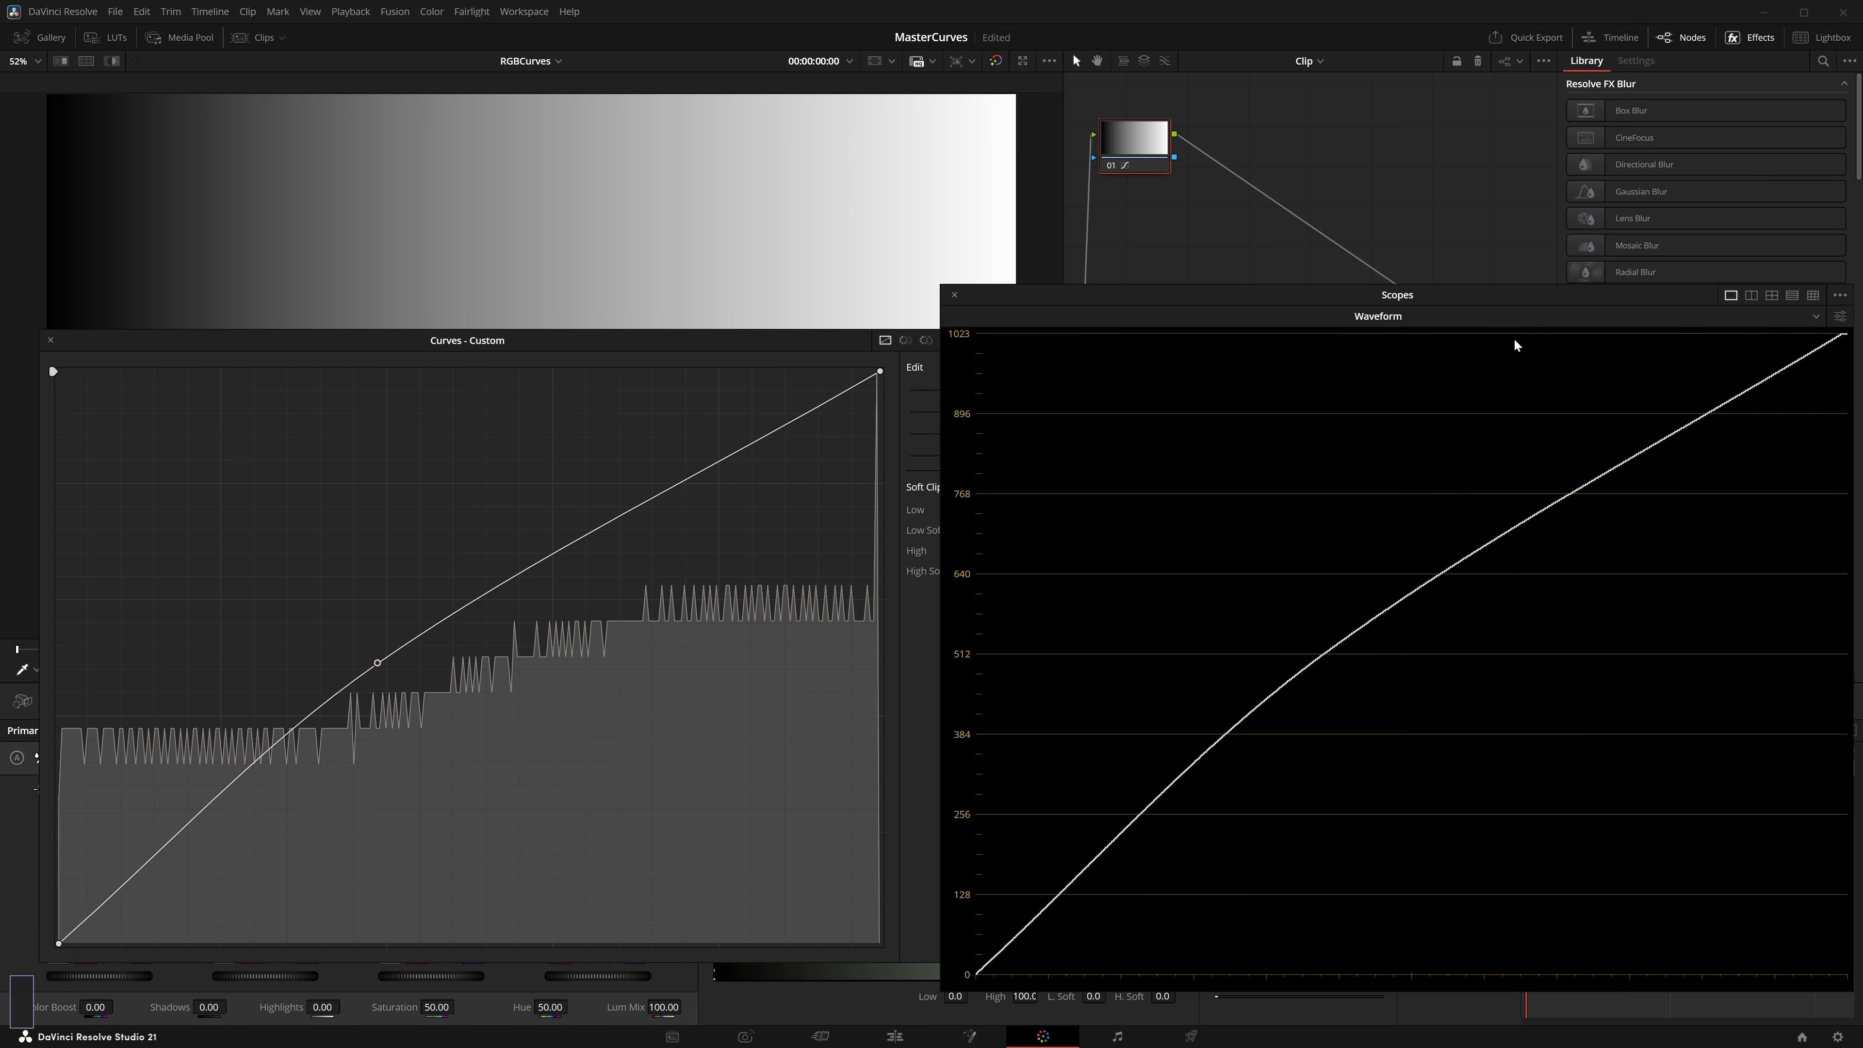
{"action": "left_click", "coordinate": [1816, 316]}
{"action": "left_click", "coordinate": [976, 338]}
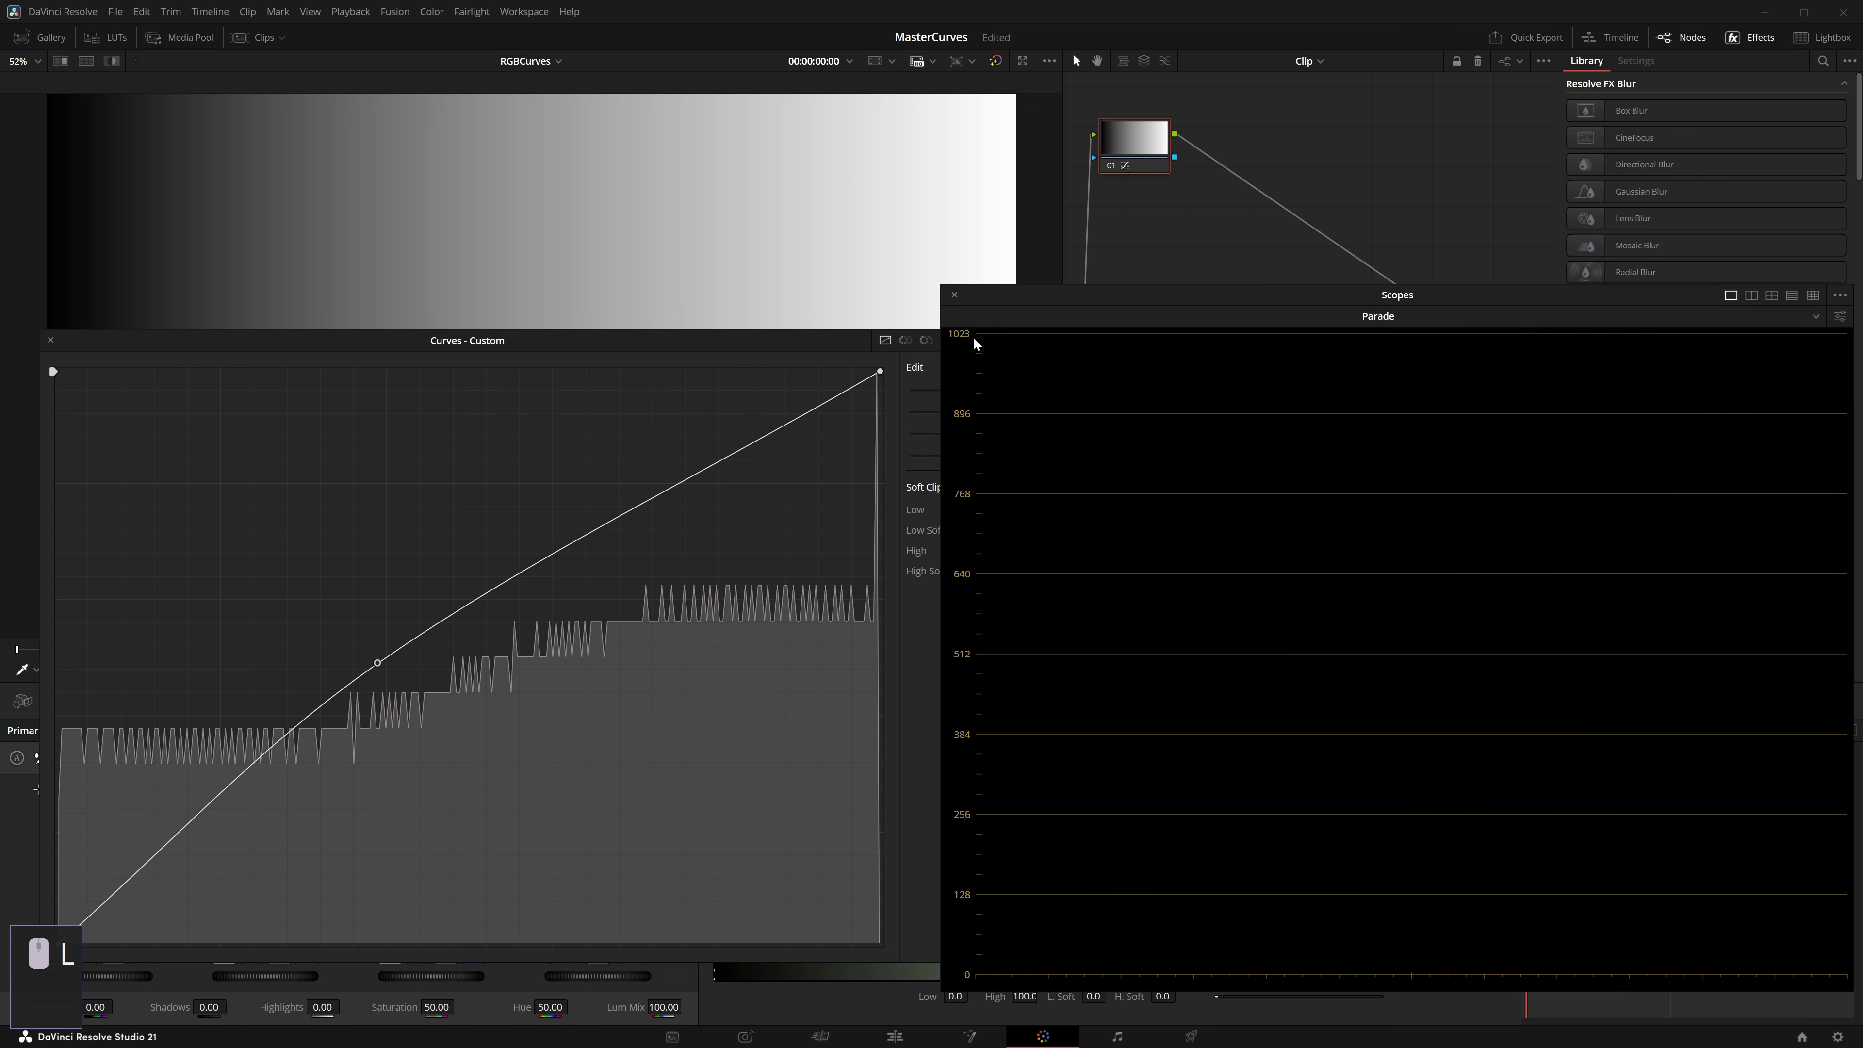
{"action": "mouse_move", "coordinate": [380, 646]}
{"action": "left_mouse_down"}
{"action": "mouse_move", "coordinate": [429, 735]}
{"action": "mouse_move", "coordinate": [355, 660]}
{"action": "left_mouse_up"}
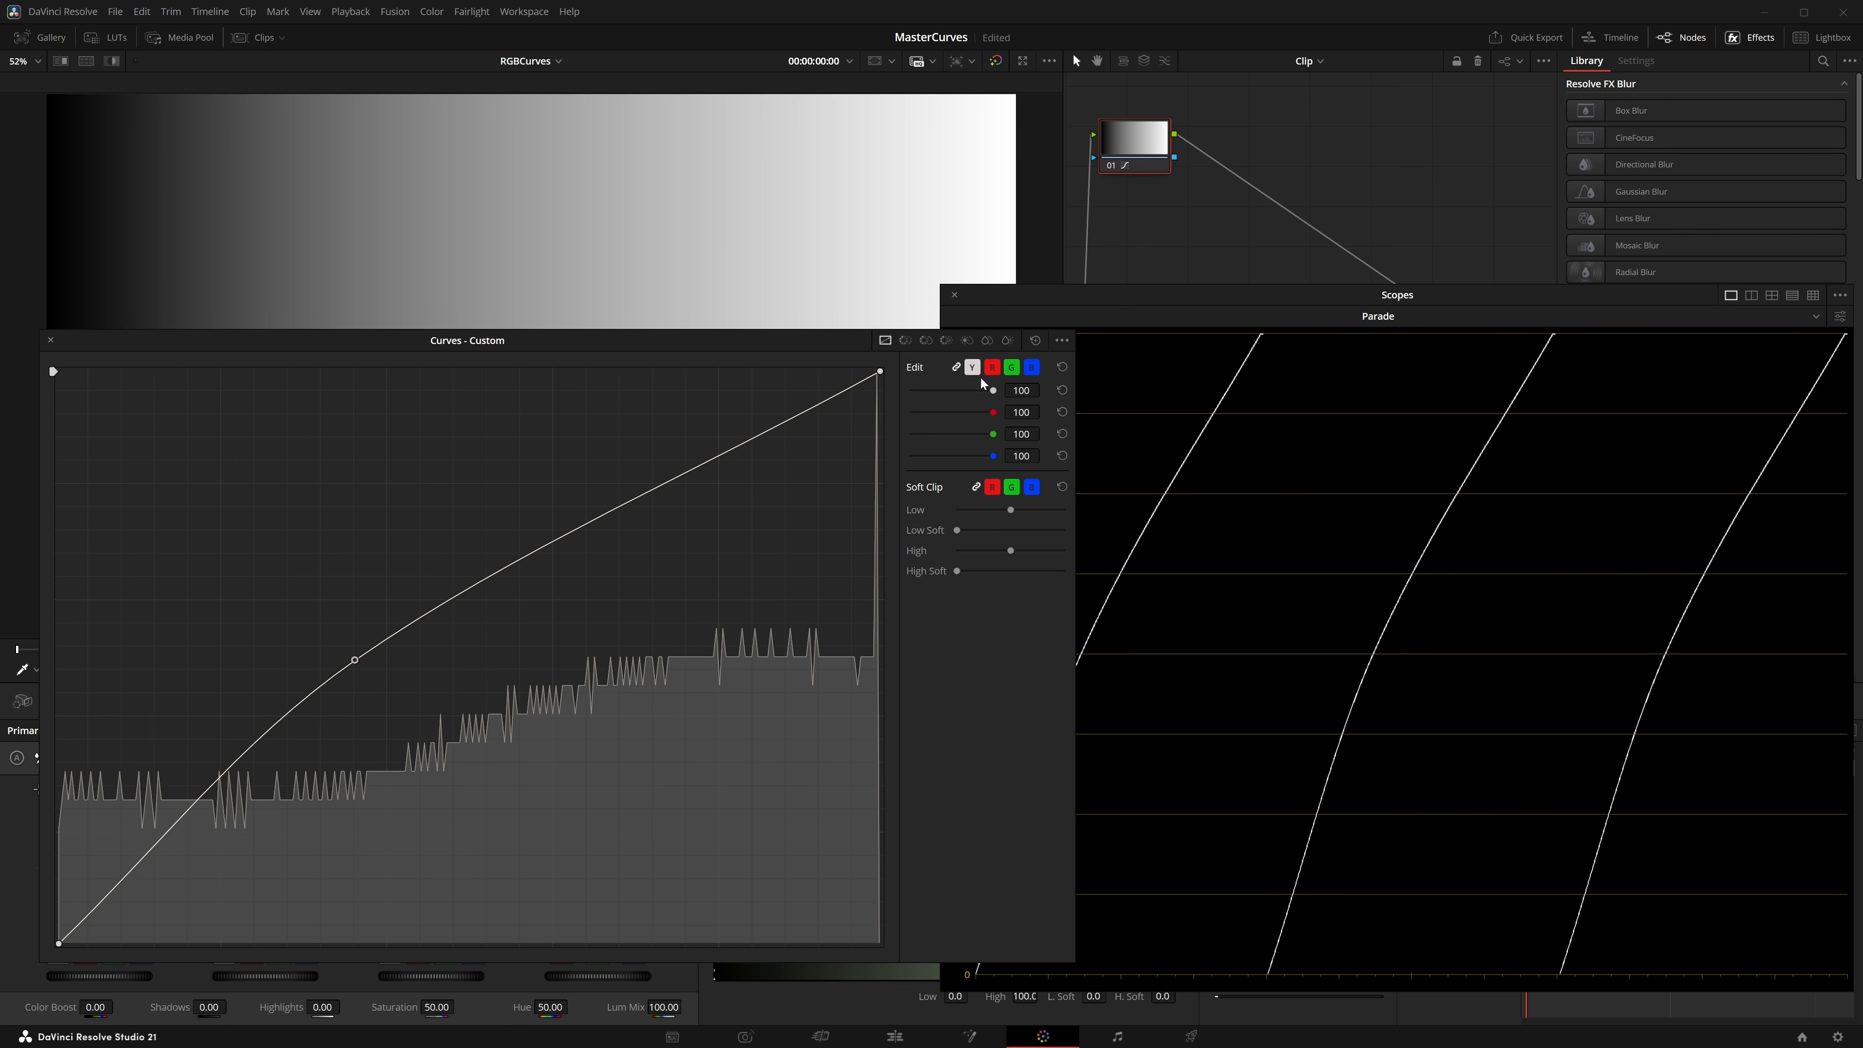
Step: Bend the individual channel curves, lowering the midtones of red and green, and reset all curves
{"action": "left_click_drag", "start_coordinate": [355, 660], "coordinate": [444, 730]}
{"action": "left_click", "coordinate": [991, 367]}
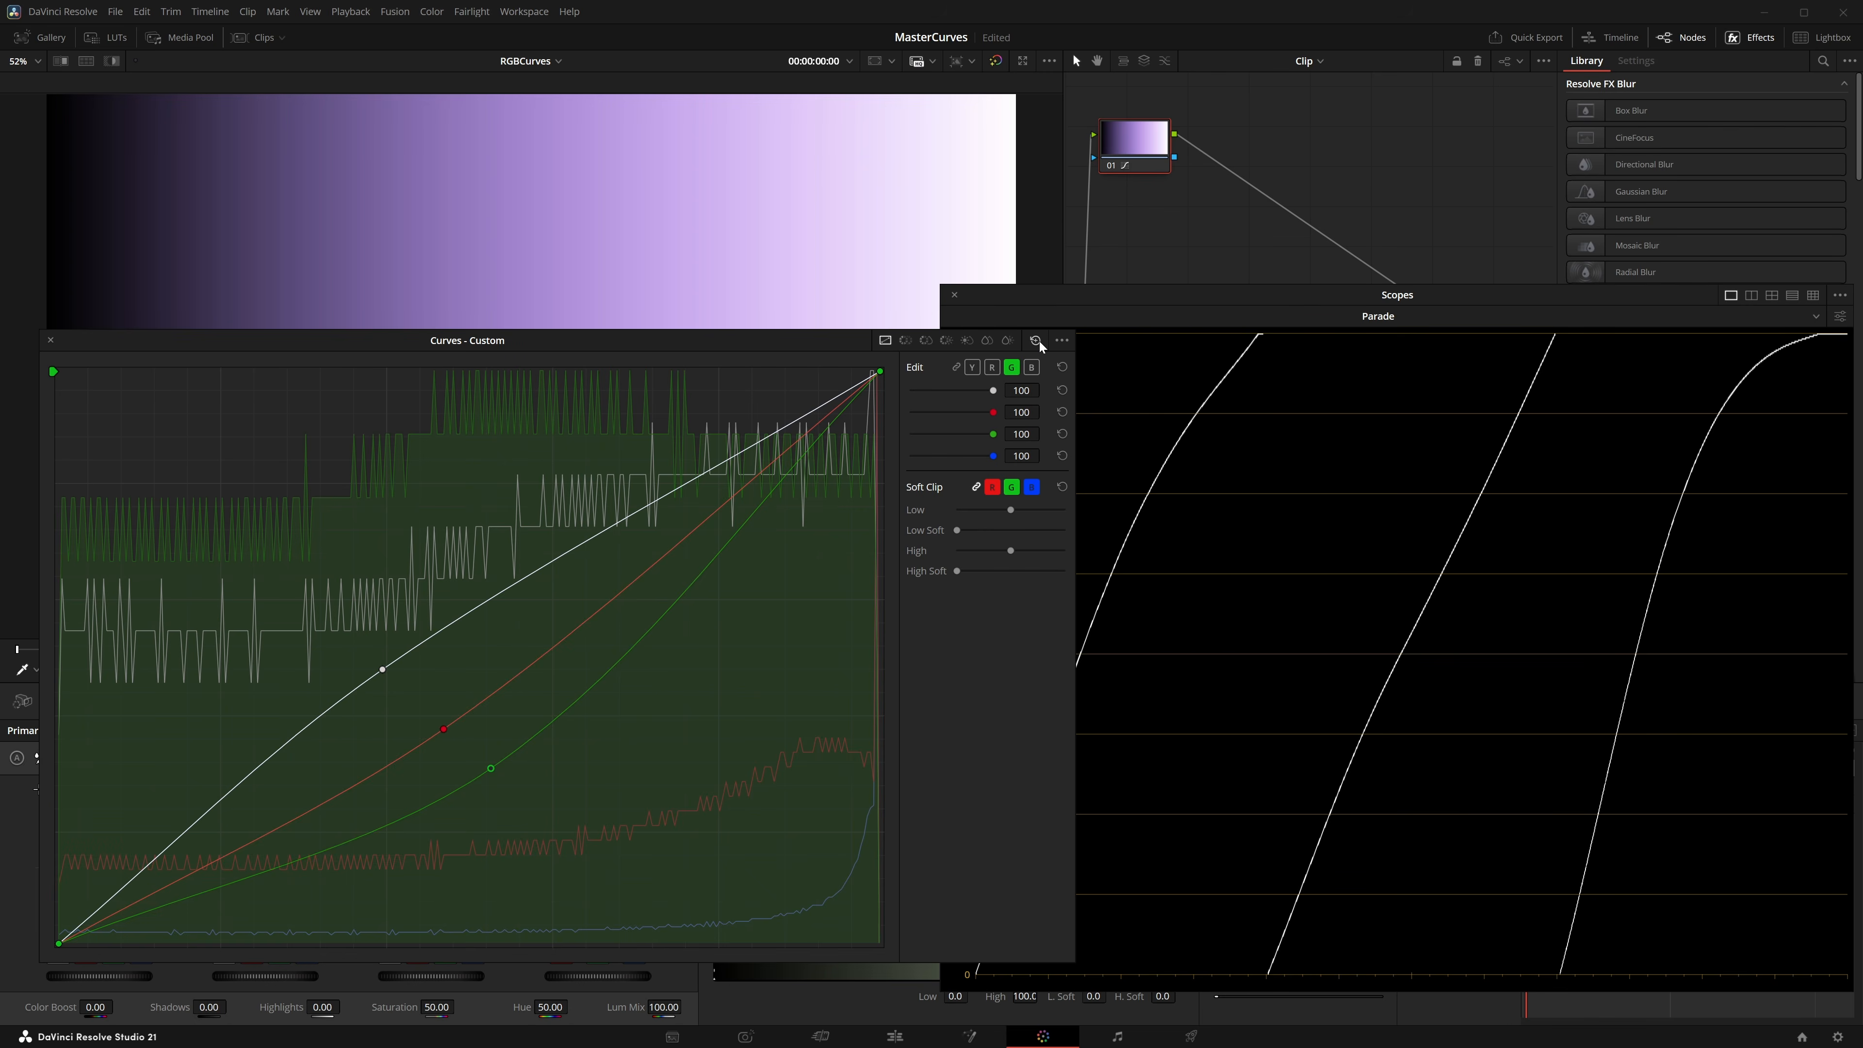
{"action": "left_click", "coordinate": [1036, 340]}
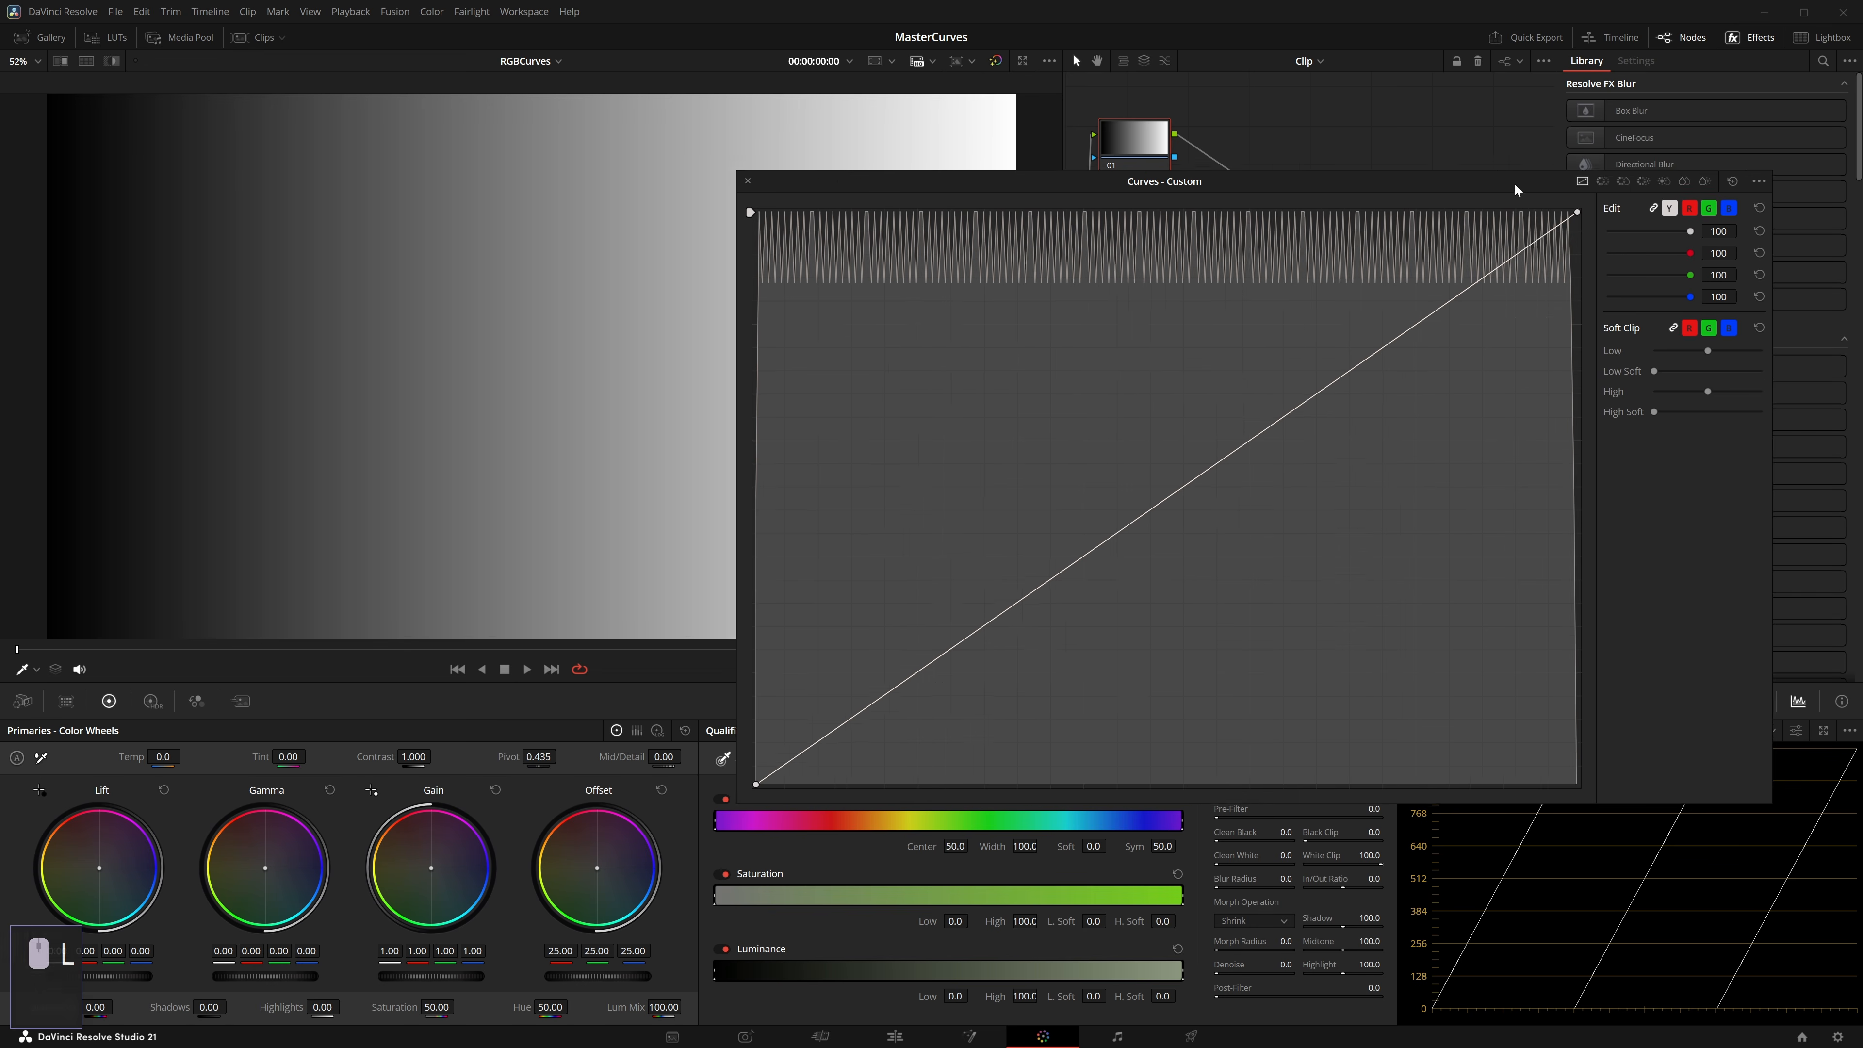
Step: Switch the docked scope to Waveform and reposition the Curves window above the scope and wheels
{"action": "left_click_drag", "start_coordinate": [1514, 182], "coordinate": [1204, 161]}
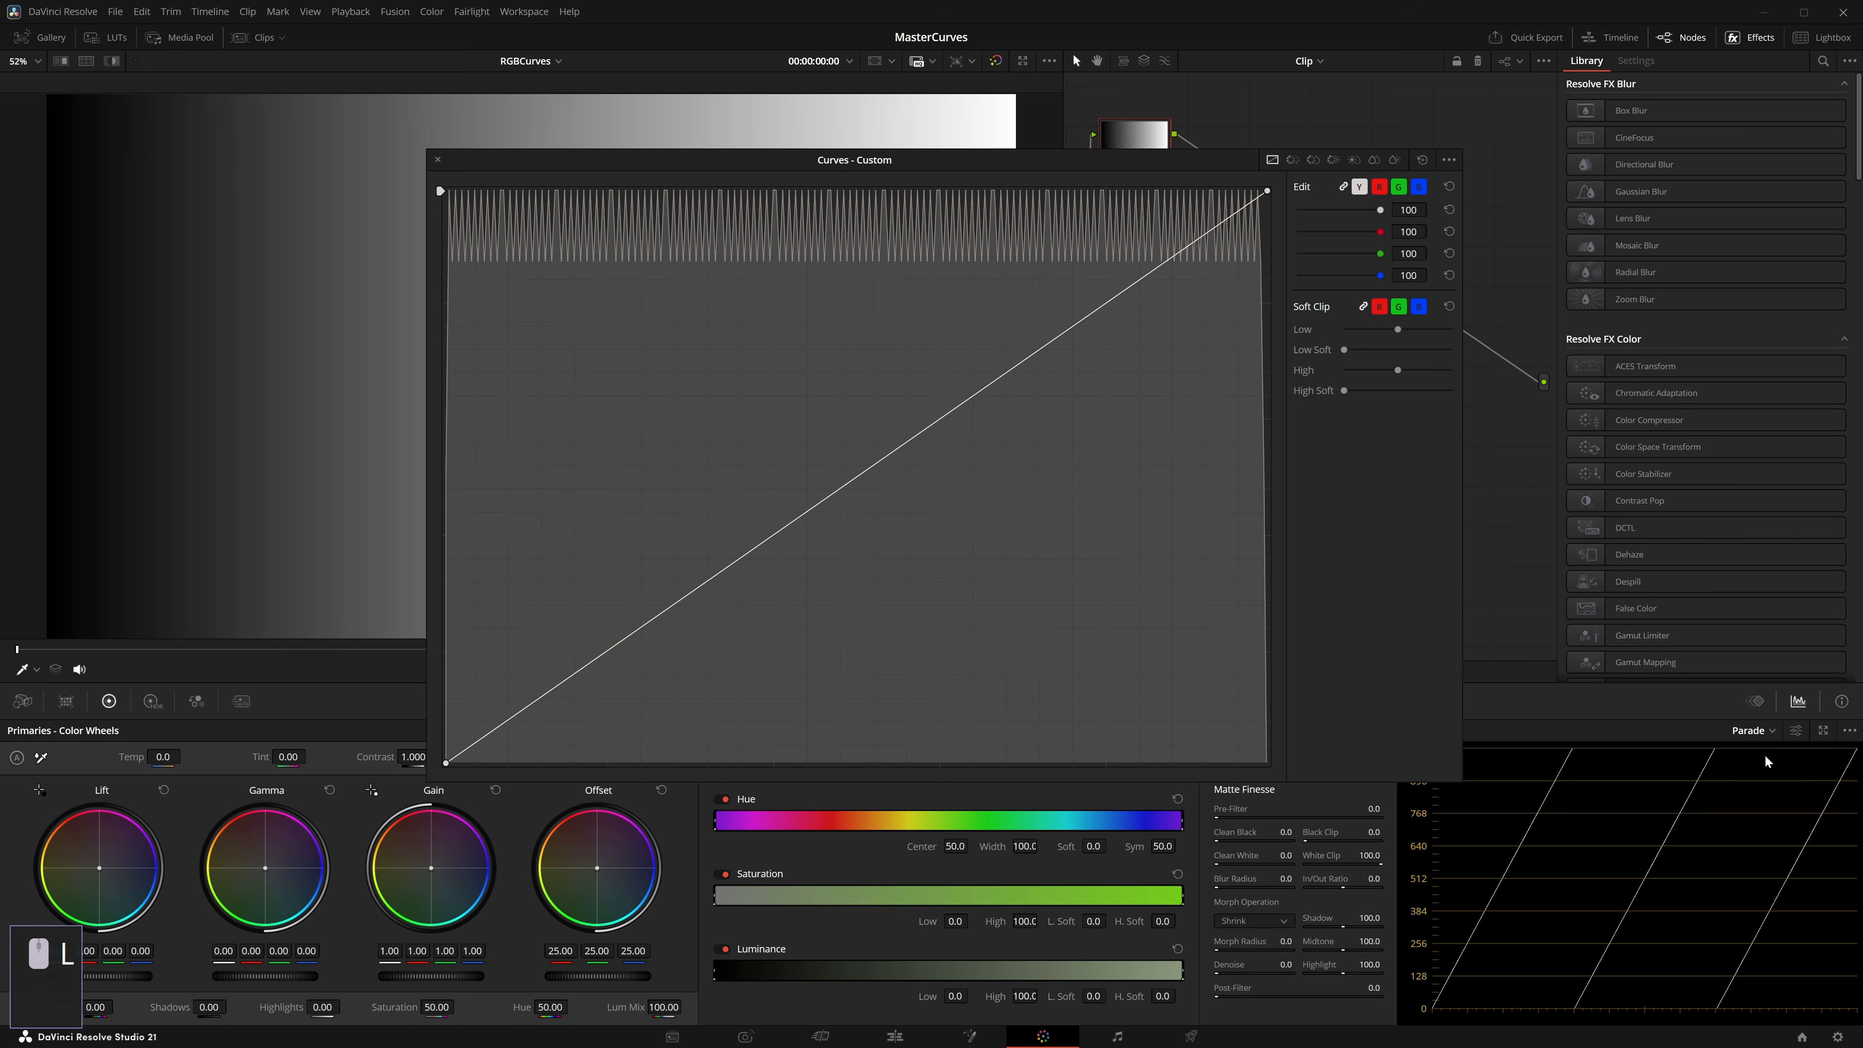
{"action": "left_click", "coordinate": [1752, 730]}
{"action": "left_click", "coordinate": [1767, 767]}
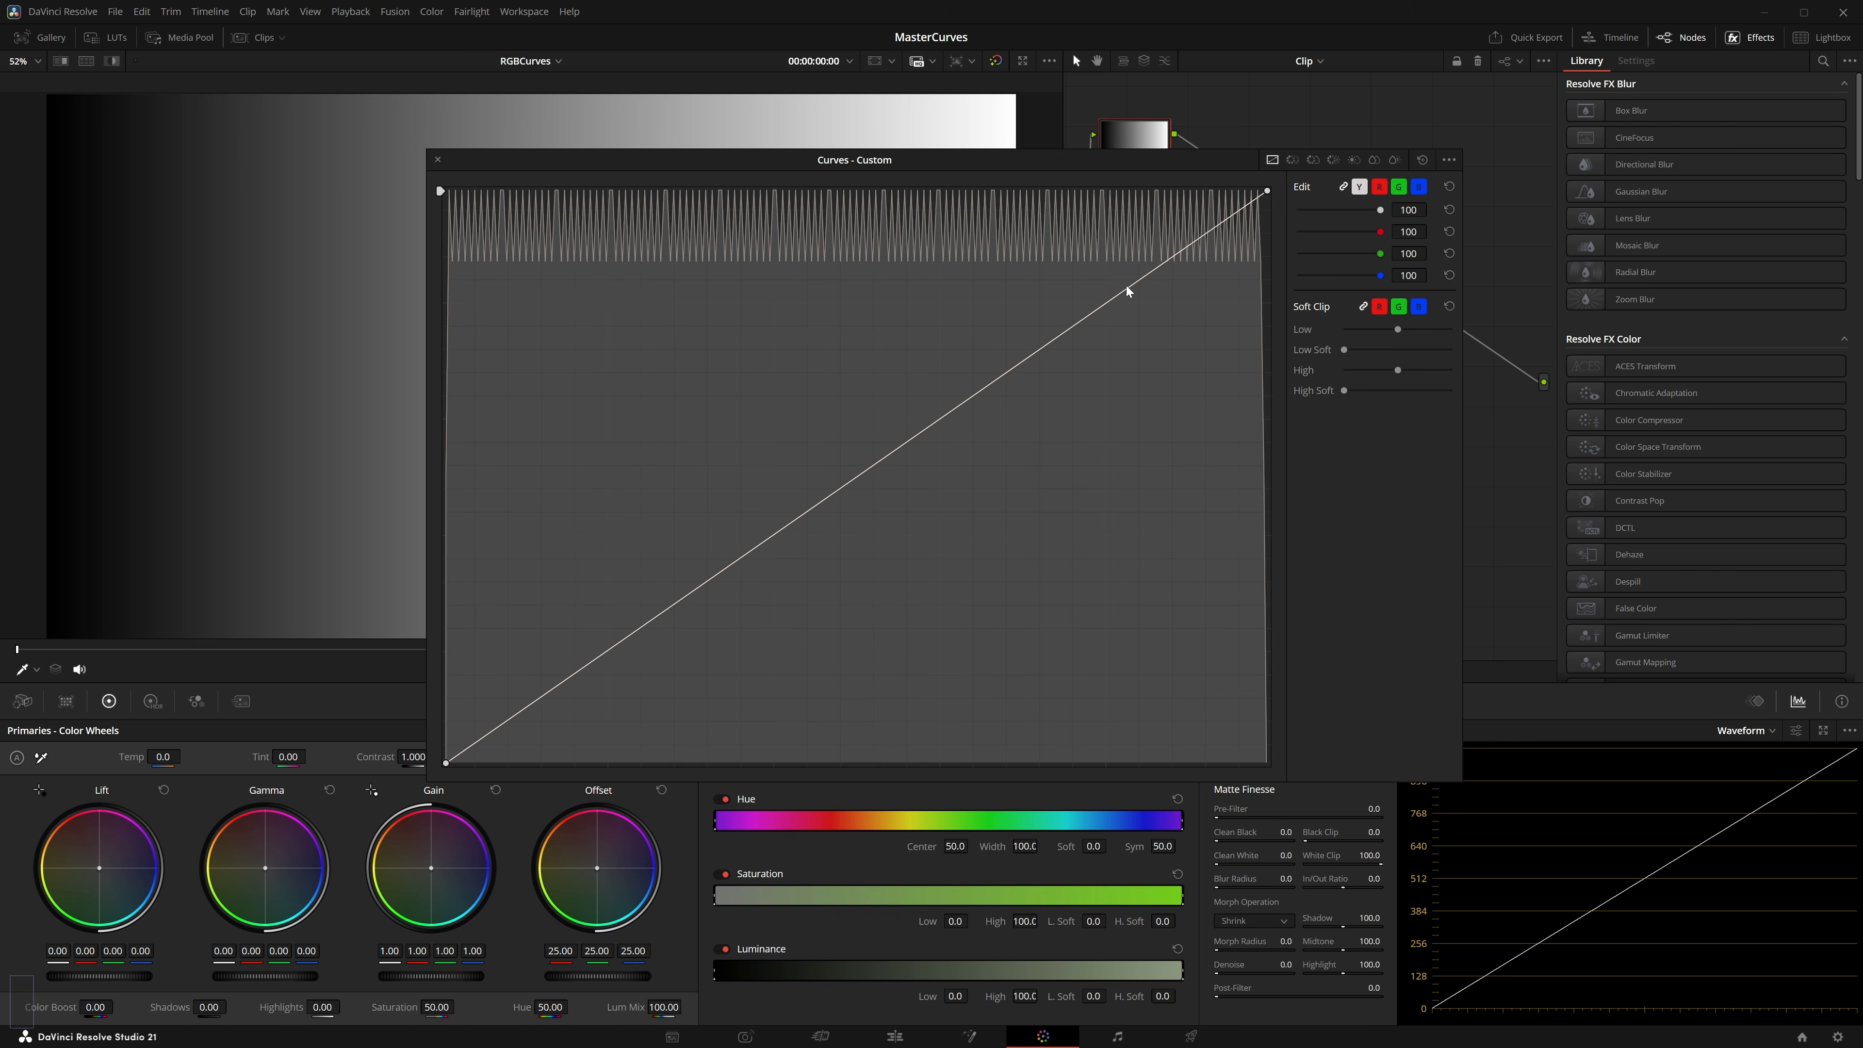
{"action": "left_click_drag", "start_coordinate": [1126, 154], "coordinate": [1281, 145]}
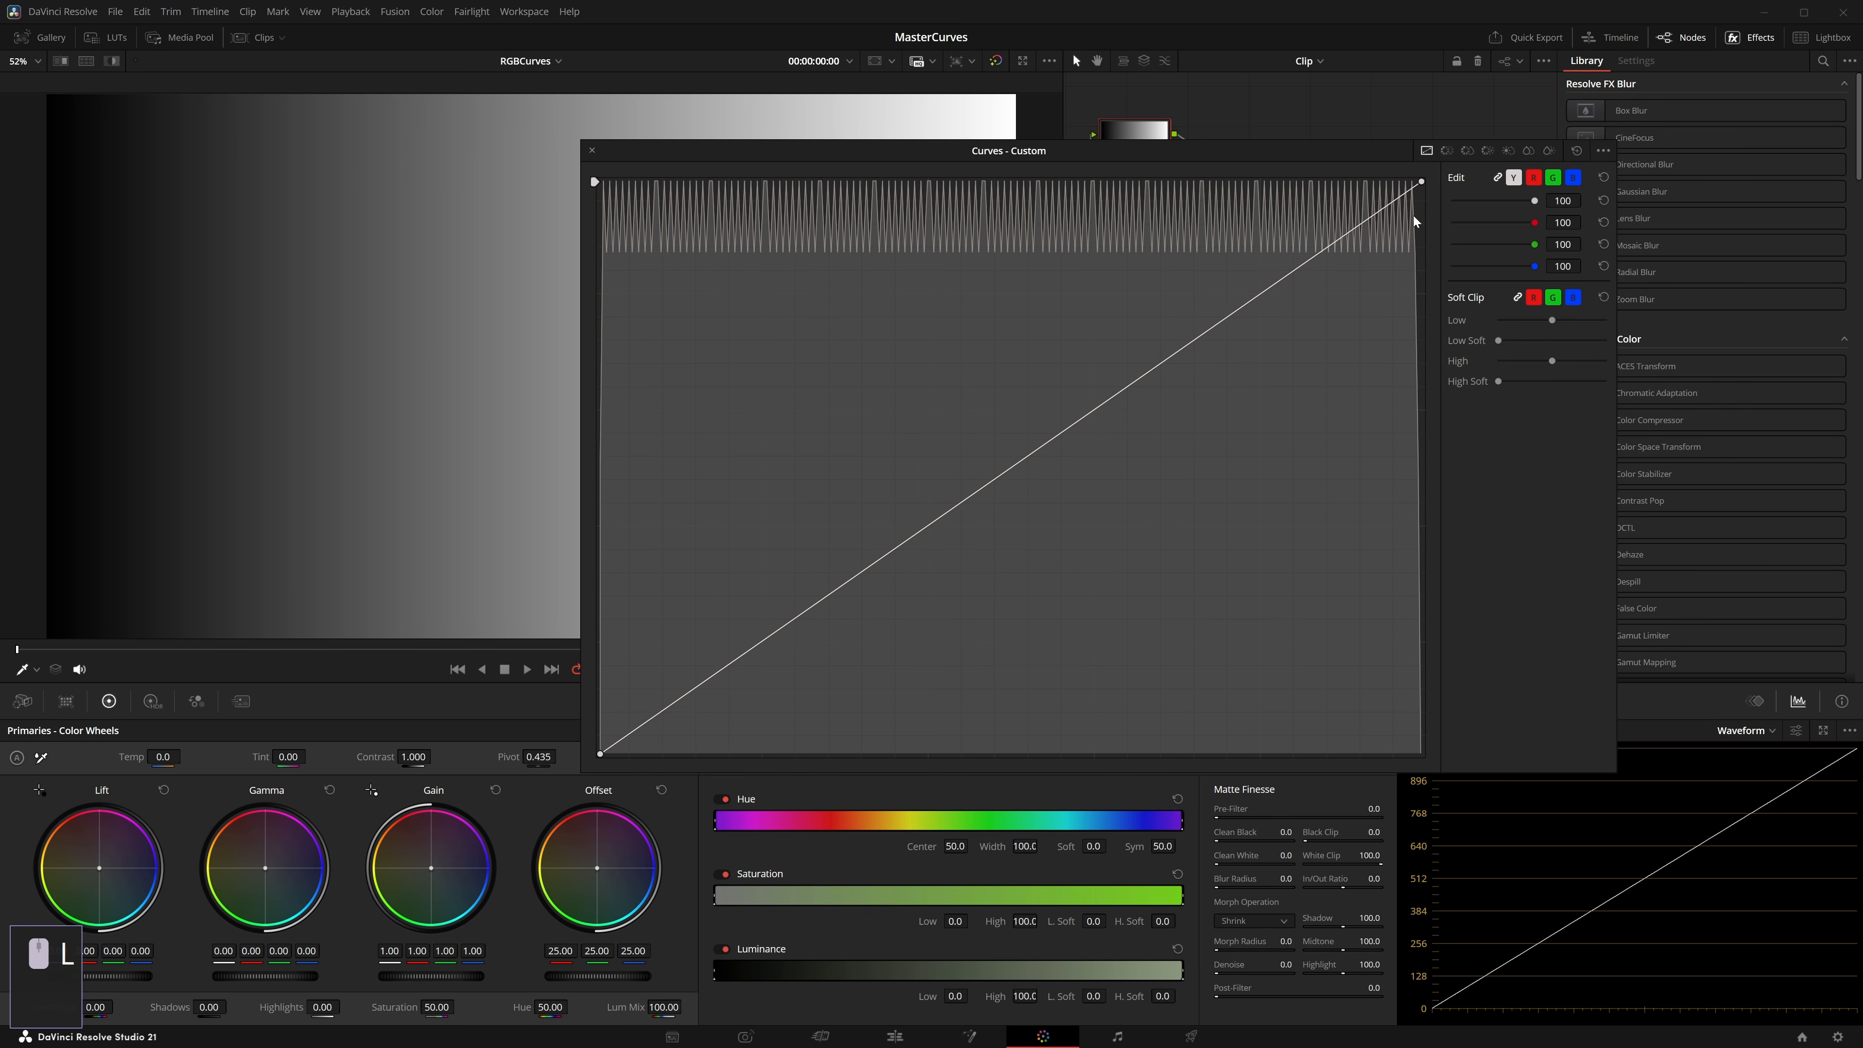
Step: Try pulling the curve's white point beyond the graph corner and compare by raising Gain to 1.23
{"action": "left_click_drag", "start_coordinate": [1416, 204], "coordinate": [1537, 105]}
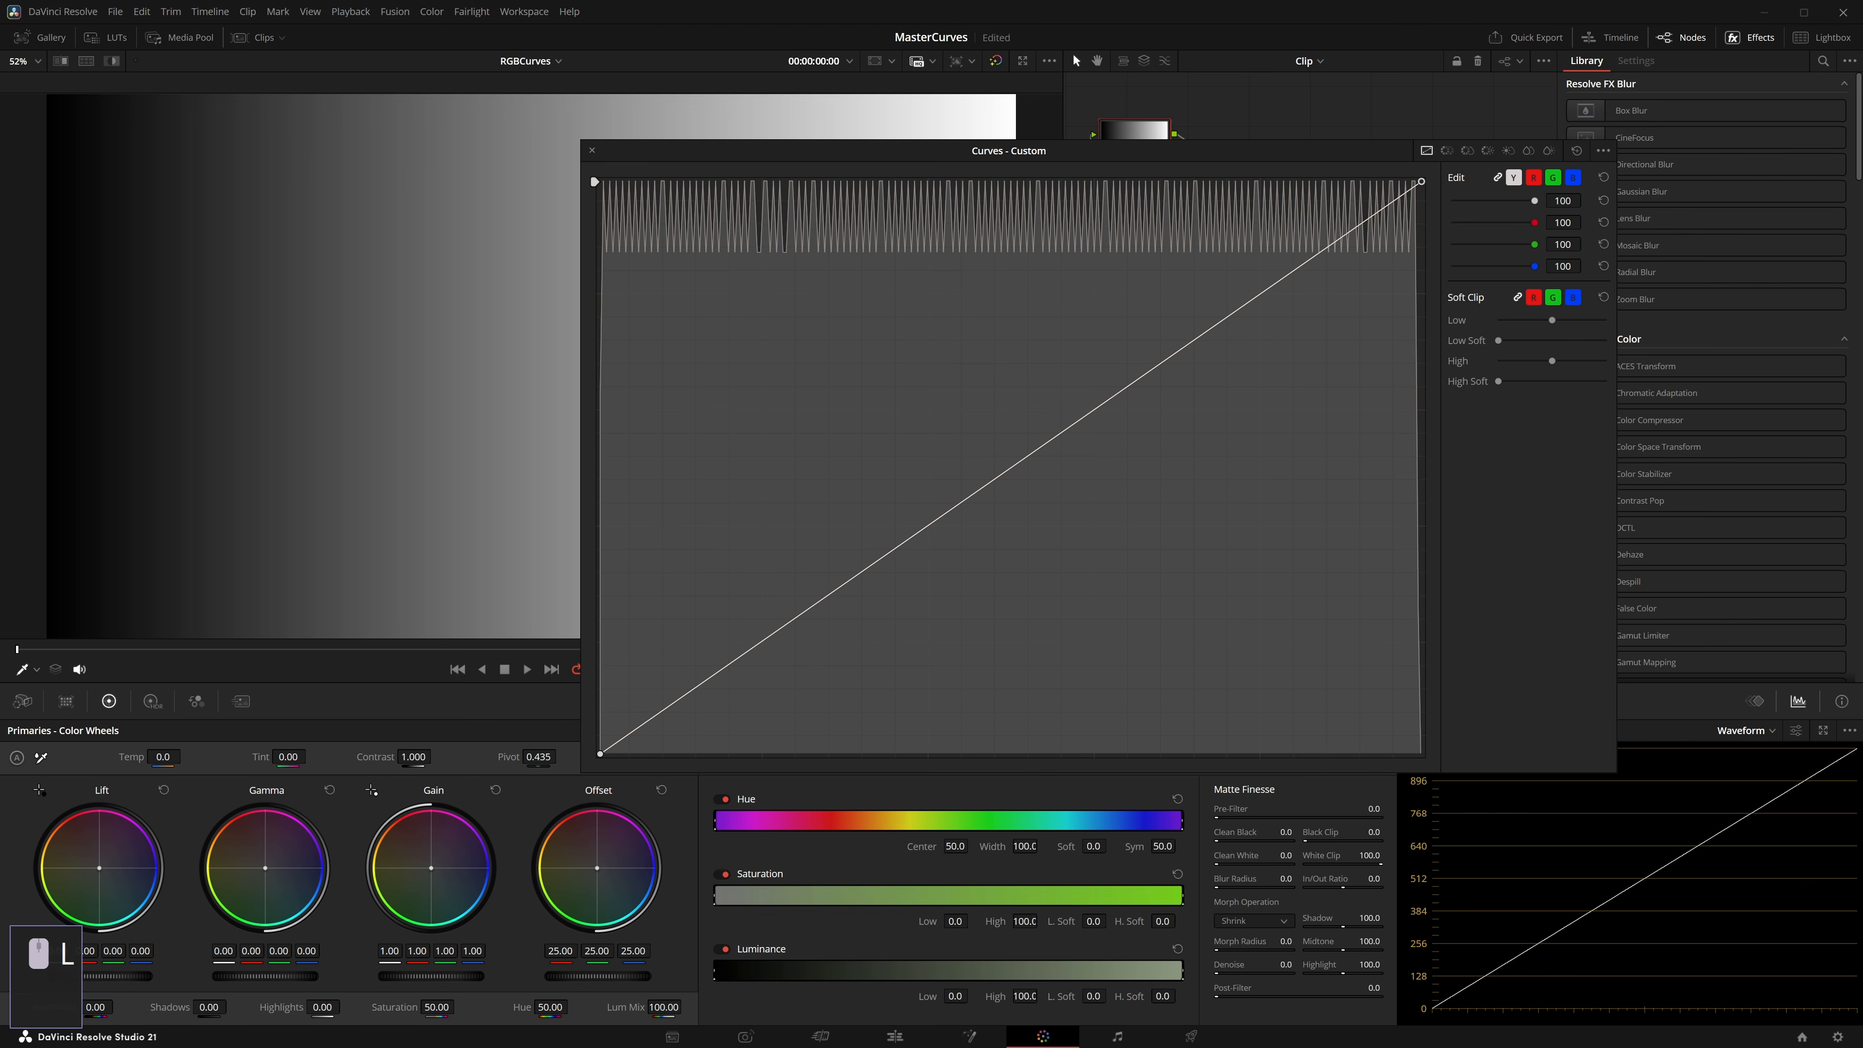
{"action": "left_click_drag", "start_coordinate": [390, 953], "coordinate": [413, 957]}
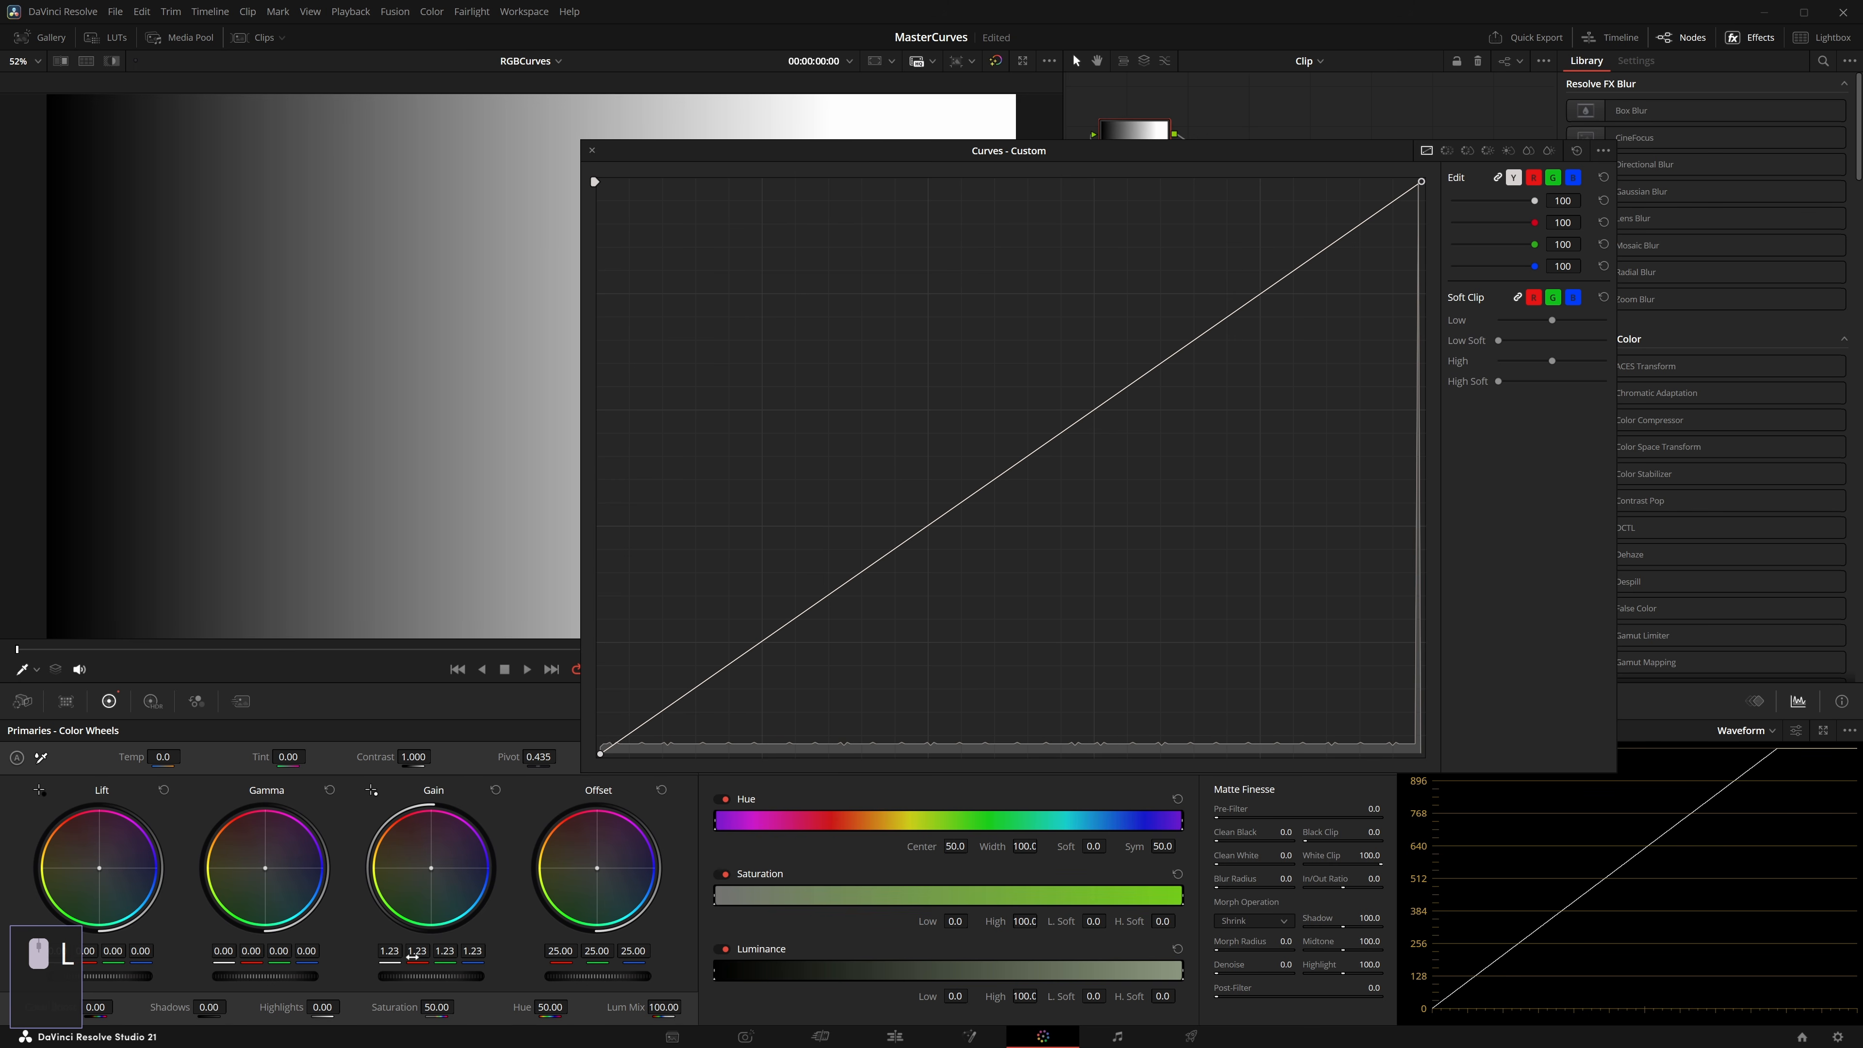
{"action": "left_click_drag", "start_coordinate": [1579, 140], "coordinate": [1579, 162]}
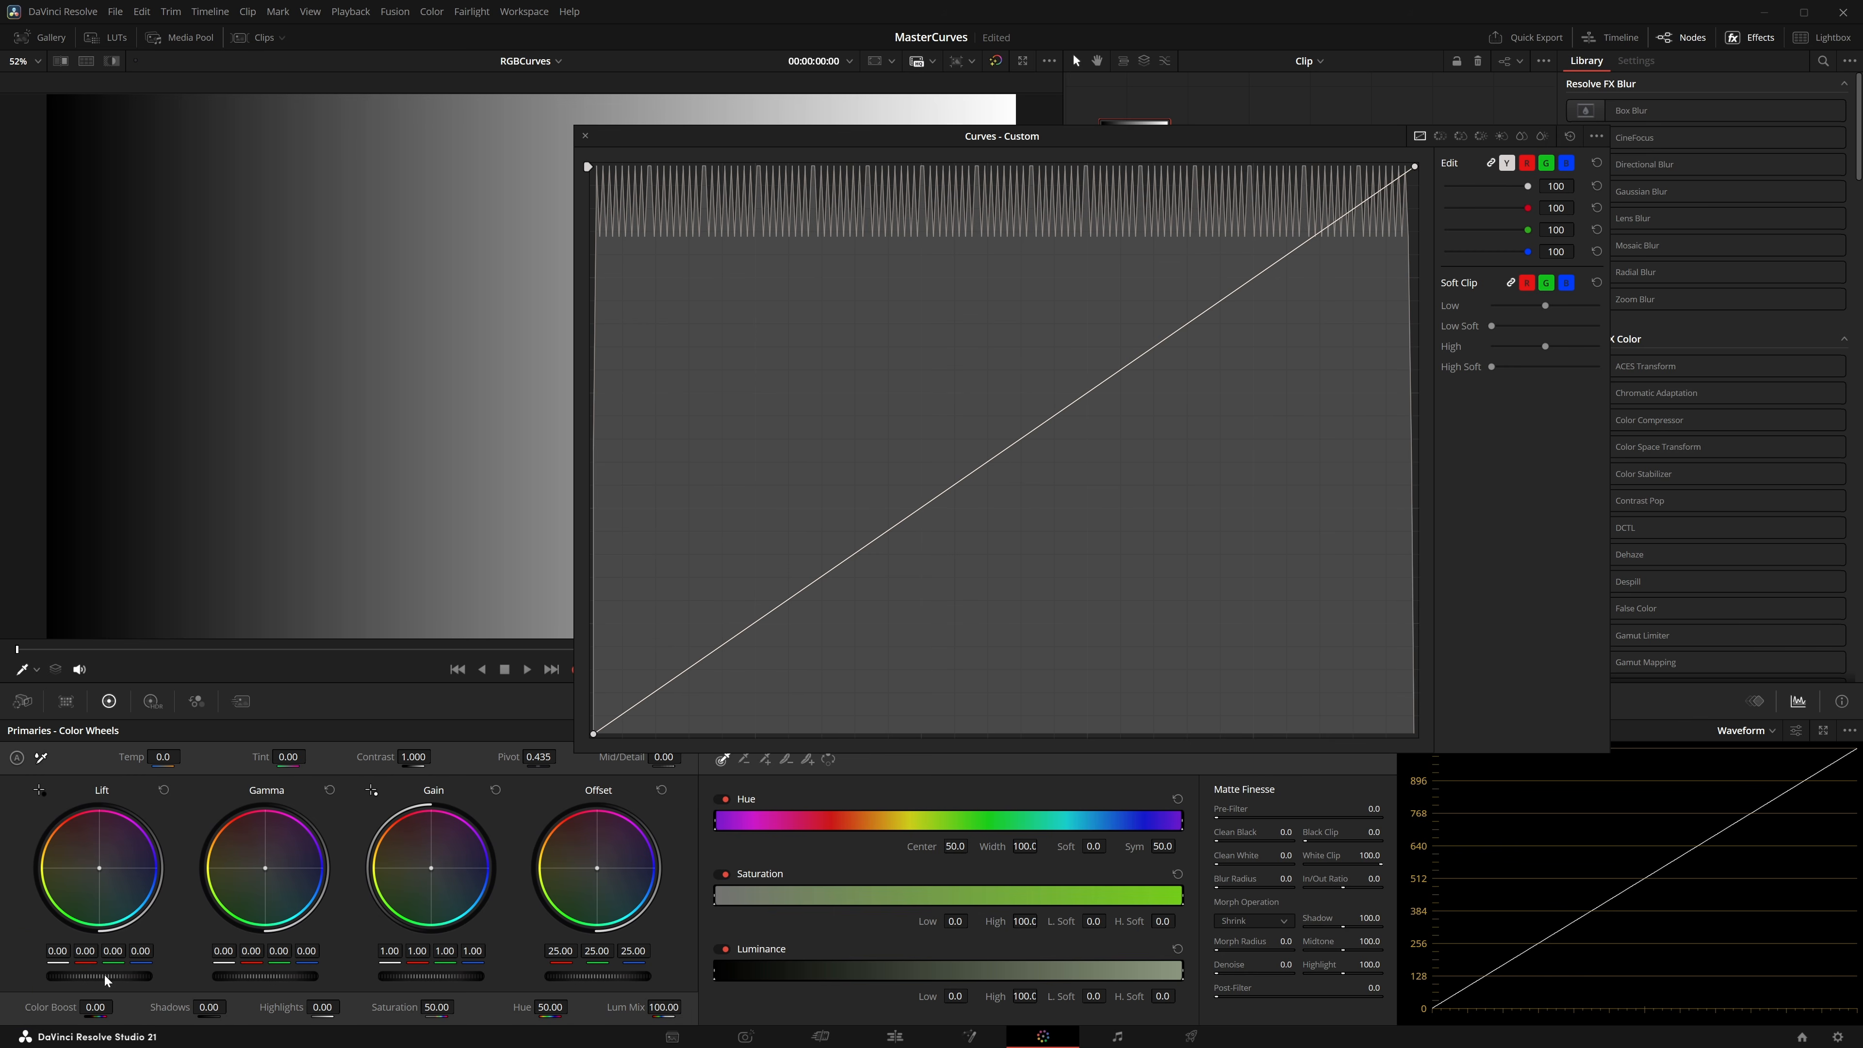
Step: Lower the Lift and reset it, and try pulling the curve's black point below the graph corner
{"action": "left_click_drag", "start_coordinate": [108, 978], "coordinate": [89, 979]}
{"action": "left_click", "coordinate": [163, 789]}
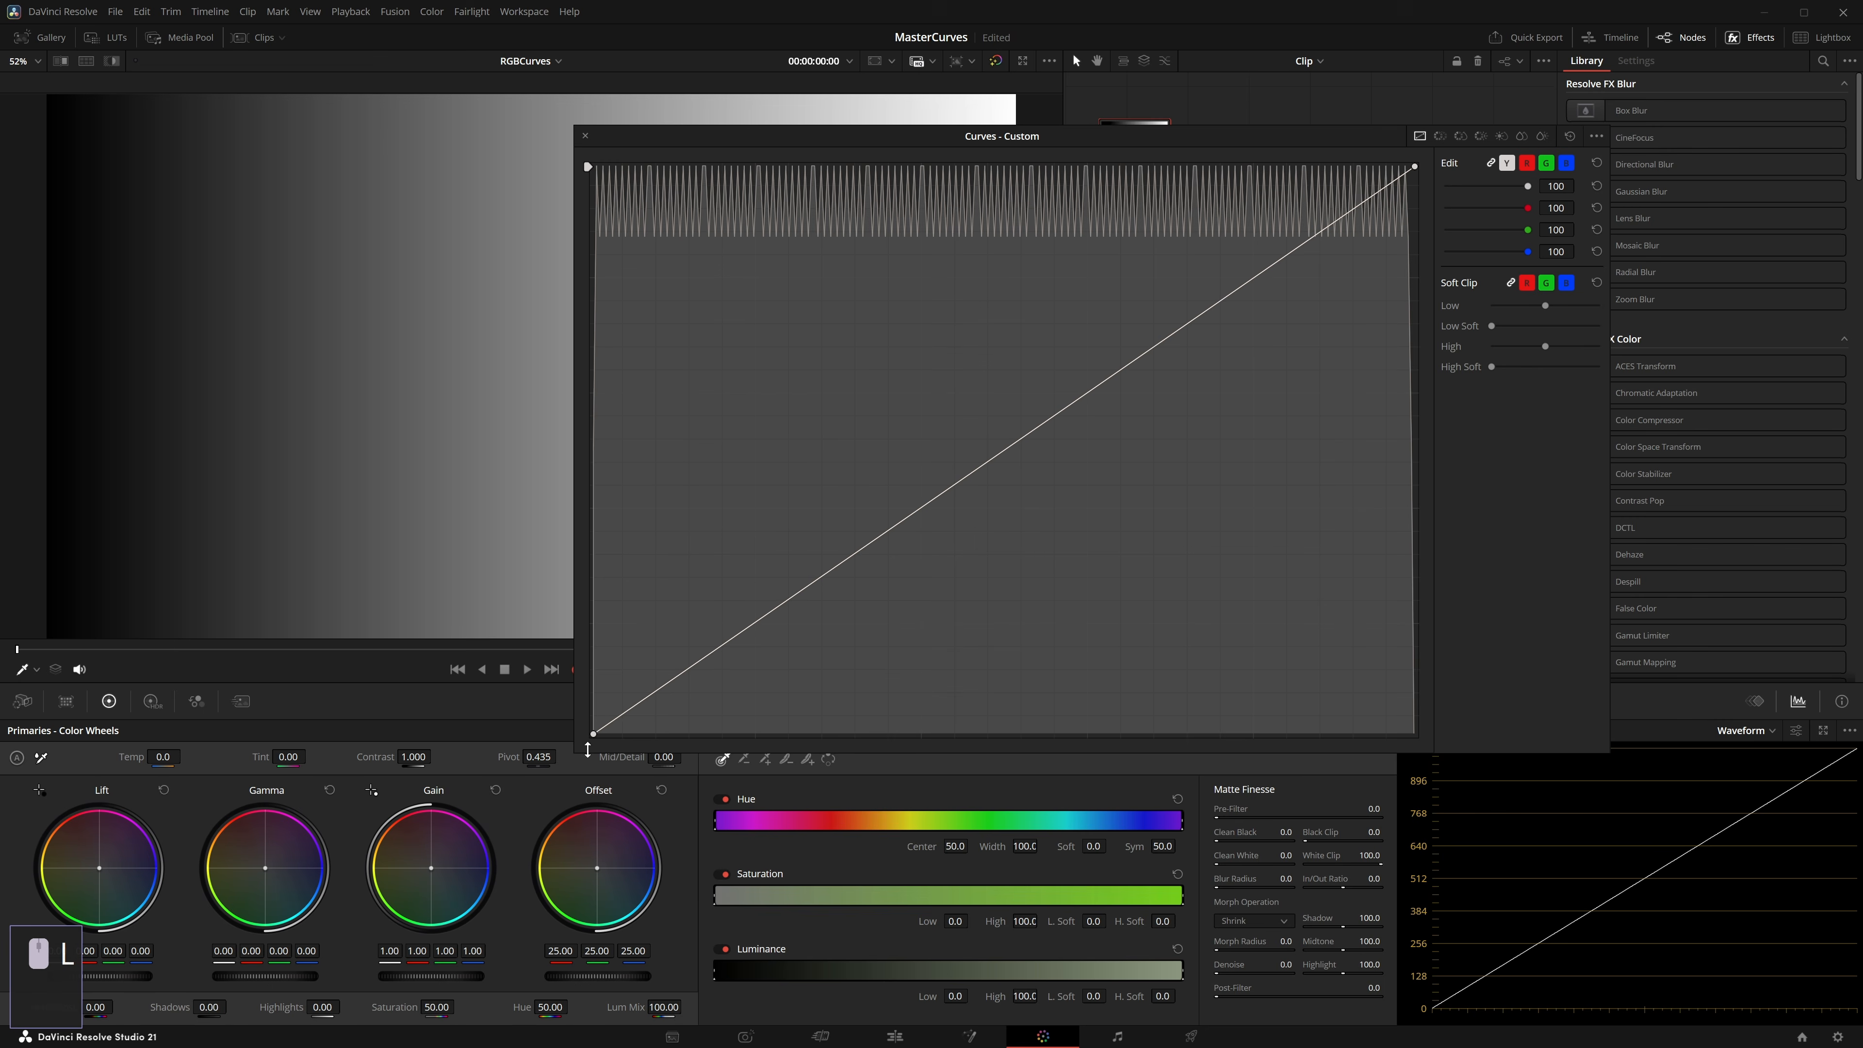
{"action": "left_click_drag", "start_coordinate": [593, 734], "coordinate": [574, 799]}
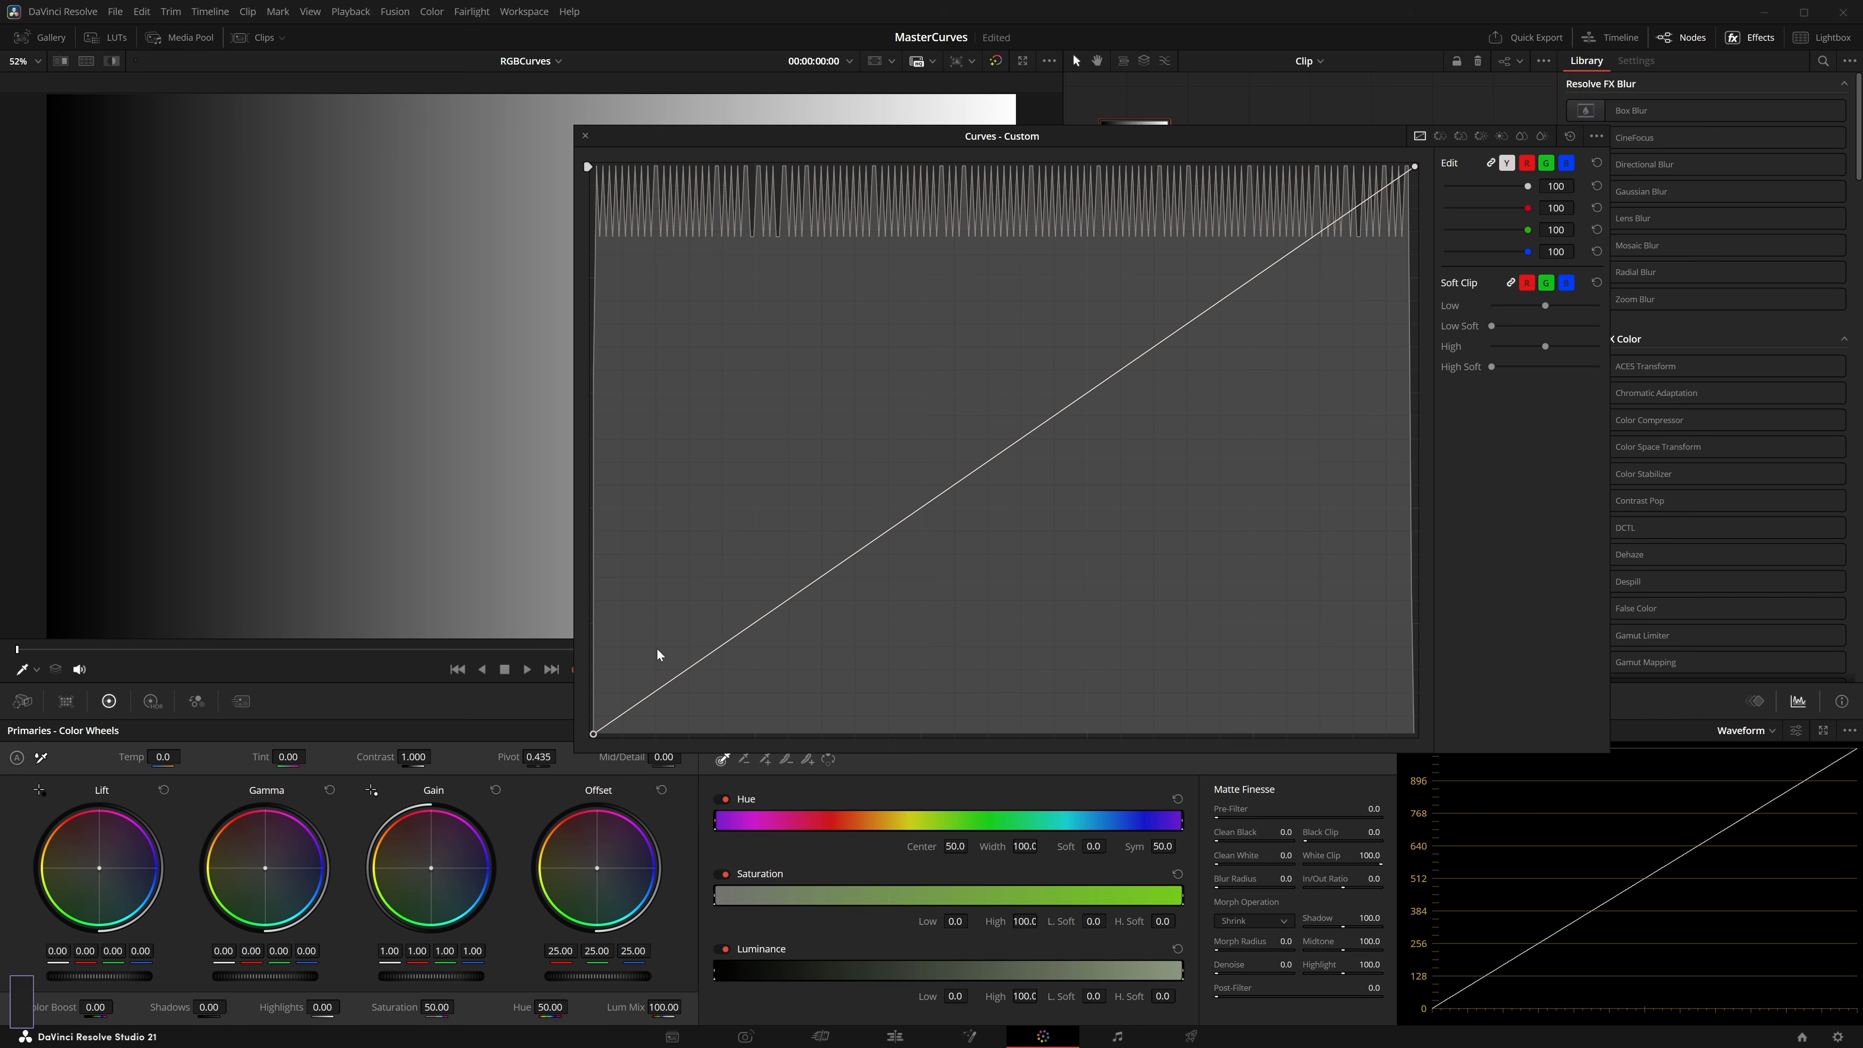
Step: Raise the curve's midpoint and delete it, and compare by lowering Gamma to -0.08 and resetting it
{"action": "mouse_move", "coordinate": [1019, 449]}
{"action": "left_mouse_down"}
{"action": "mouse_move", "coordinate": [1032, 470]}
{"action": "mouse_move", "coordinate": [932, 558]}
{"action": "mouse_move", "coordinate": [1007, 537]}
{"action": "mouse_move", "coordinate": [1048, 491]}
{"action": "mouse_move", "coordinate": [1009, 417]}
{"action": "left_mouse_up"}
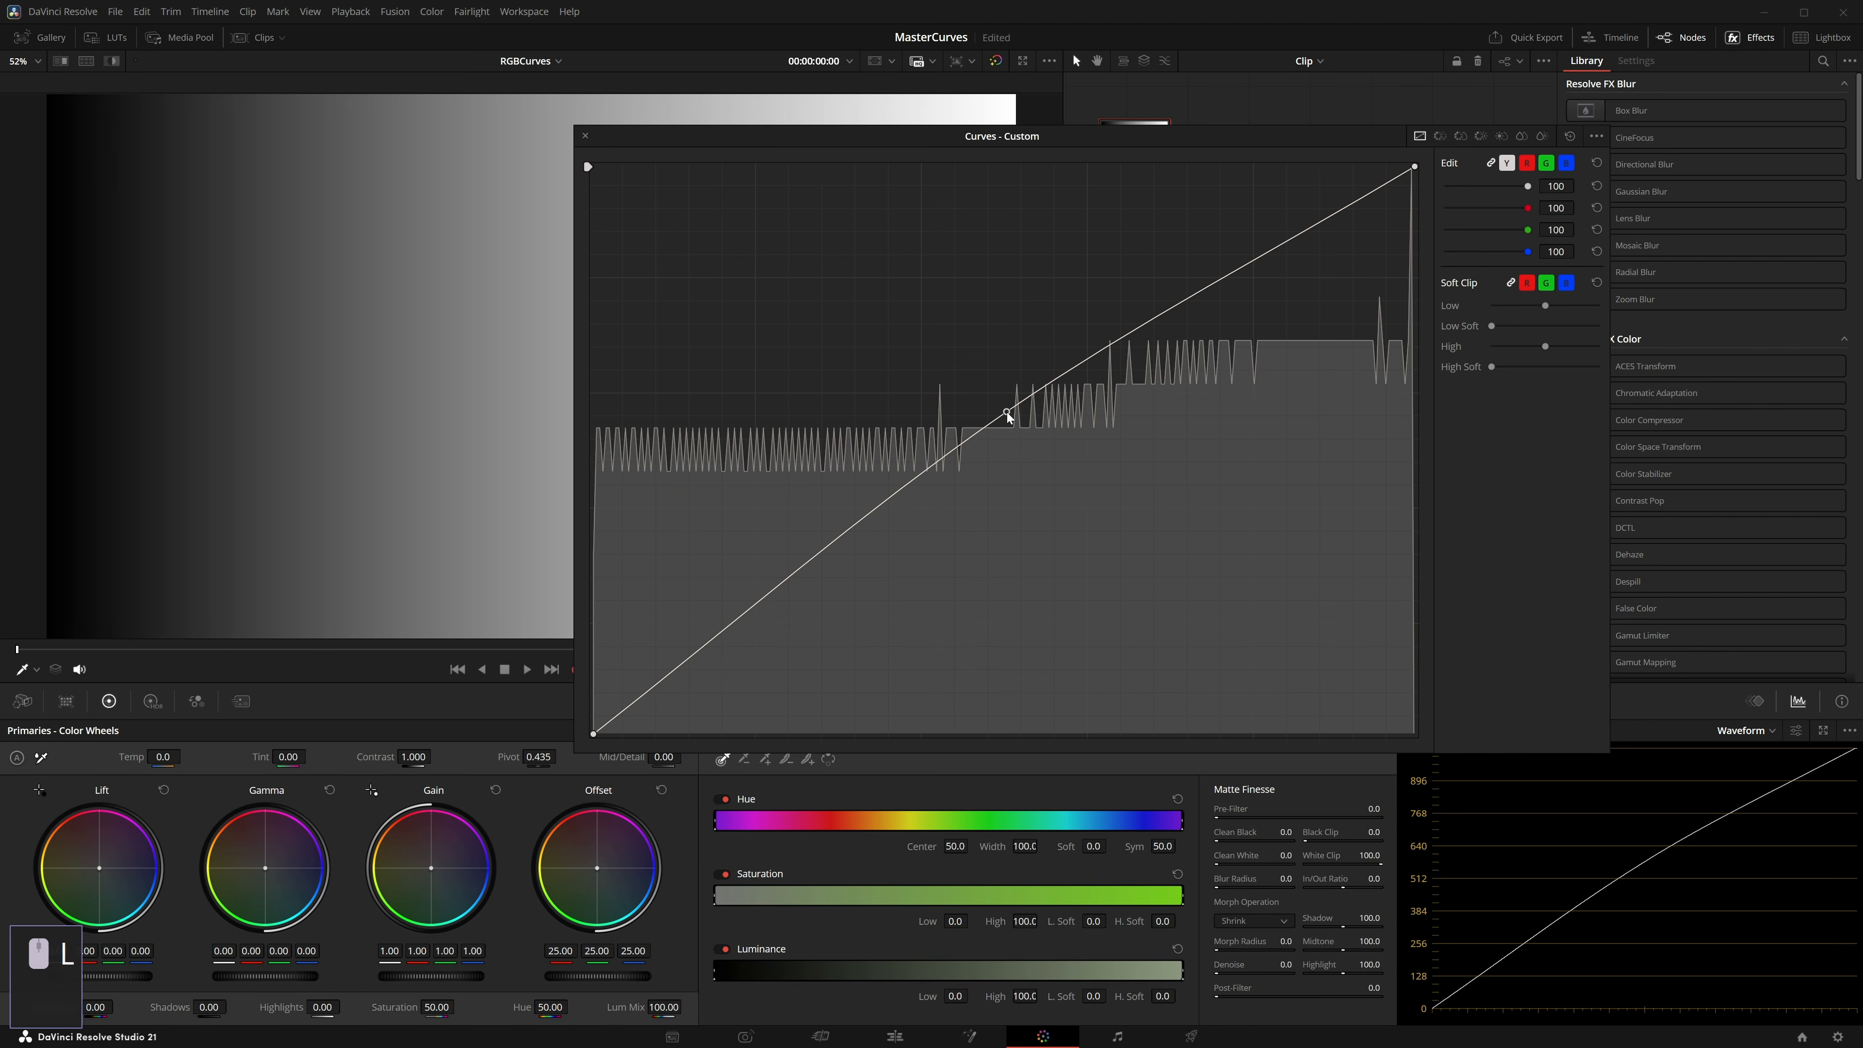
{"action": "right_click", "coordinate": [1006, 413]}
{"action": "mouse_move", "coordinate": [266, 976]}
{"action": "left_mouse_down"}
{"action": "mouse_move", "coordinate": [315, 976]}
{"action": "mouse_move", "coordinate": [229, 976]}
{"action": "mouse_move", "coordinate": [245, 976]}
{"action": "left_mouse_up"}
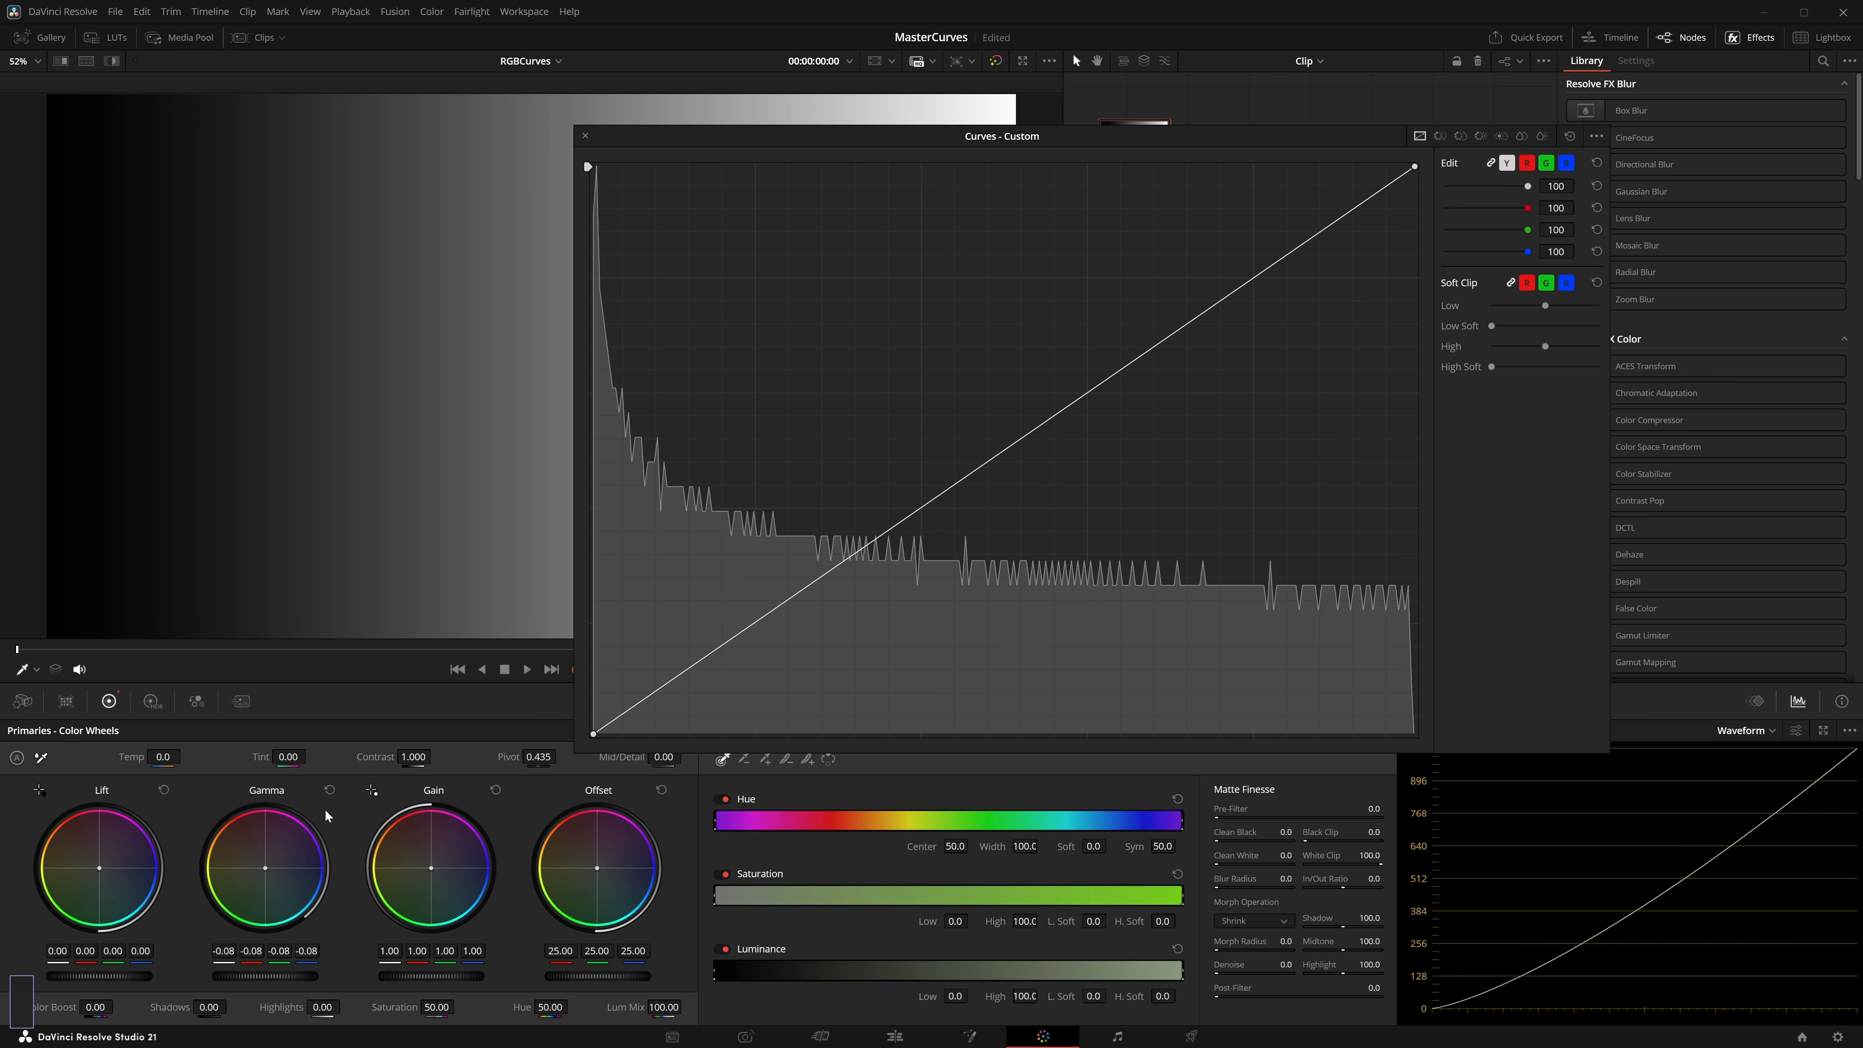
{"action": "left_click", "coordinate": [331, 789]}
Step: Add three control points to the gradient's curve, raising the middle one strongly and adjusting two in the lower half
{"action": "left_click_drag", "start_coordinate": [1008, 446], "coordinate": [1036, 348]}
{"action": "left_click_drag", "start_coordinate": [906, 499], "coordinate": [882, 505]}
{"action": "left_click_drag", "start_coordinate": [802, 558], "coordinate": [770, 576]}
Step: Go to the portrait clip, uncover more of its image and reset its primary color wheels
{"action": "key", "text": "Up"}
{"action": "key", "text": "Up"}
{"action": "key", "text": "Up"}
{"action": "key", "text": "Up"}
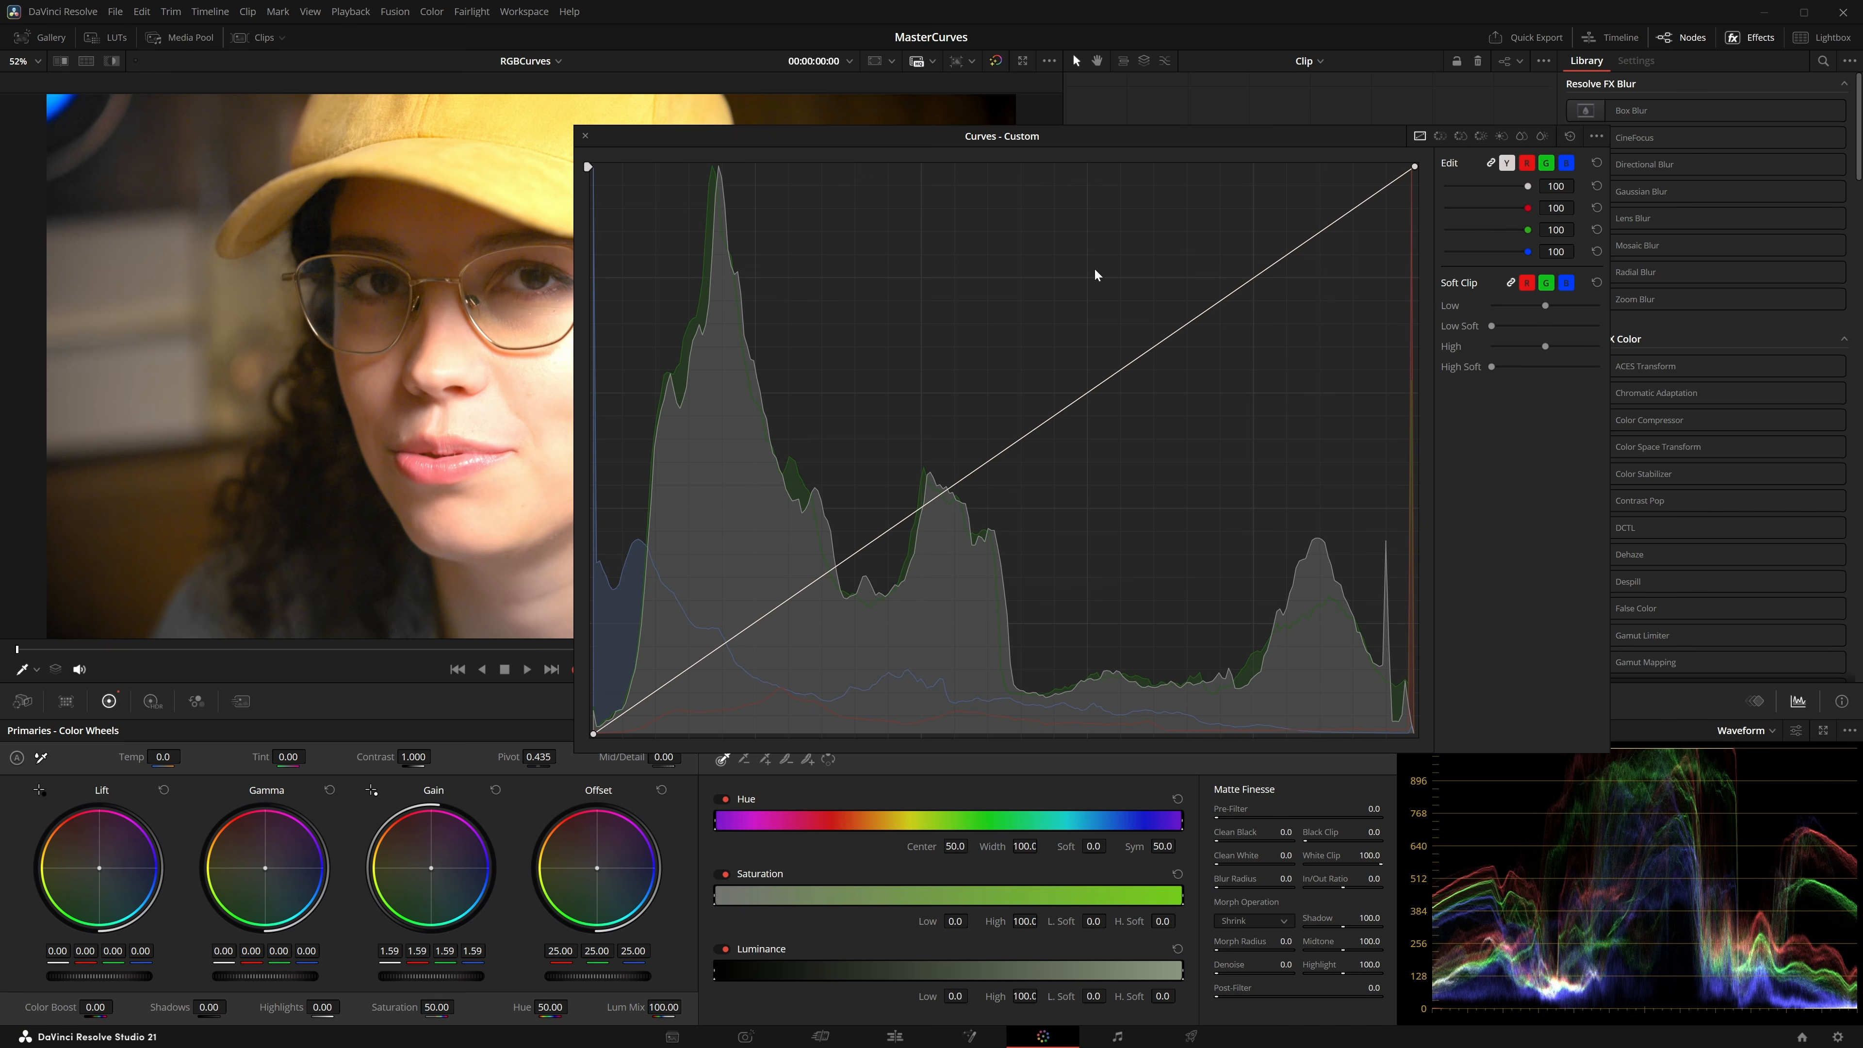
{"action": "left_click_drag", "start_coordinate": [801, 126], "coordinate": [928, 185]}
{"action": "left_click", "coordinate": [685, 731]}
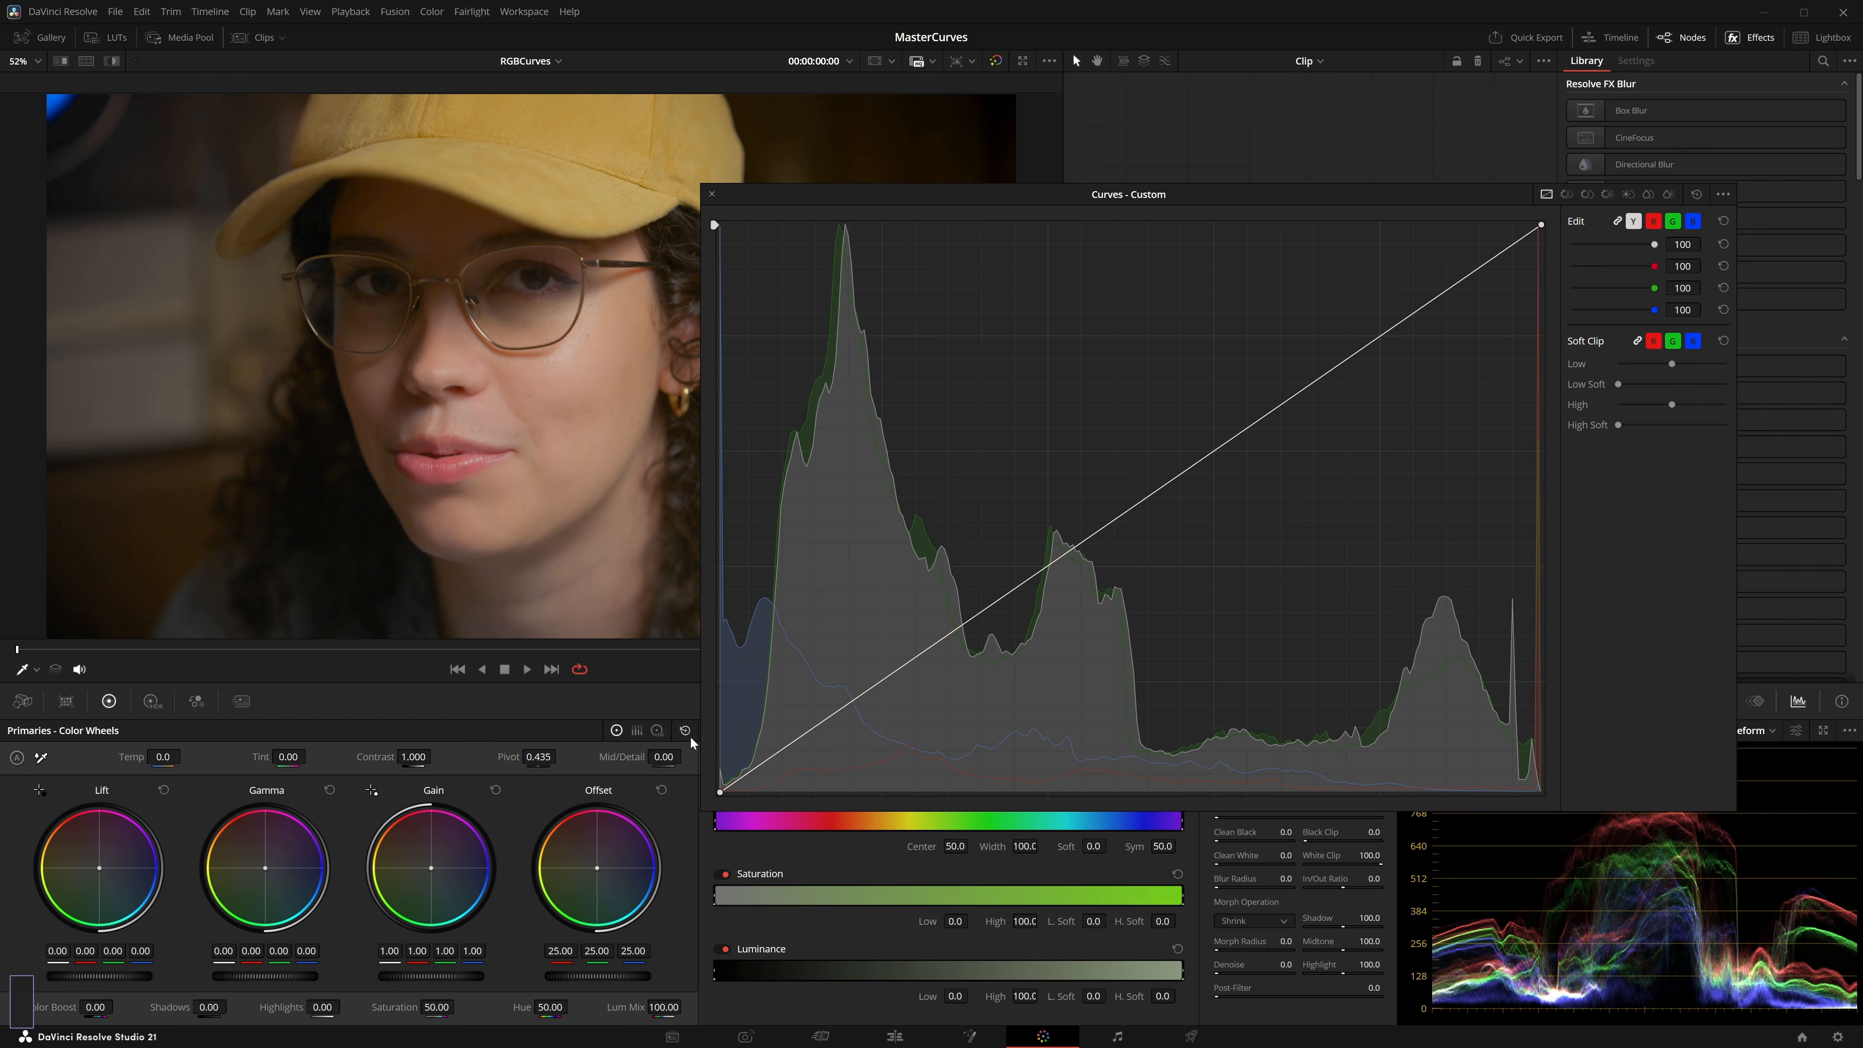
Step: Shape an S-curve by raising a highlight point and lowering a shadow point, and delete both points
{"action": "left_click_drag", "start_coordinate": [1342, 367], "coordinate": [1292, 321]}
{"action": "left_click_drag", "start_coordinate": [985, 573], "coordinate": [979, 637]}
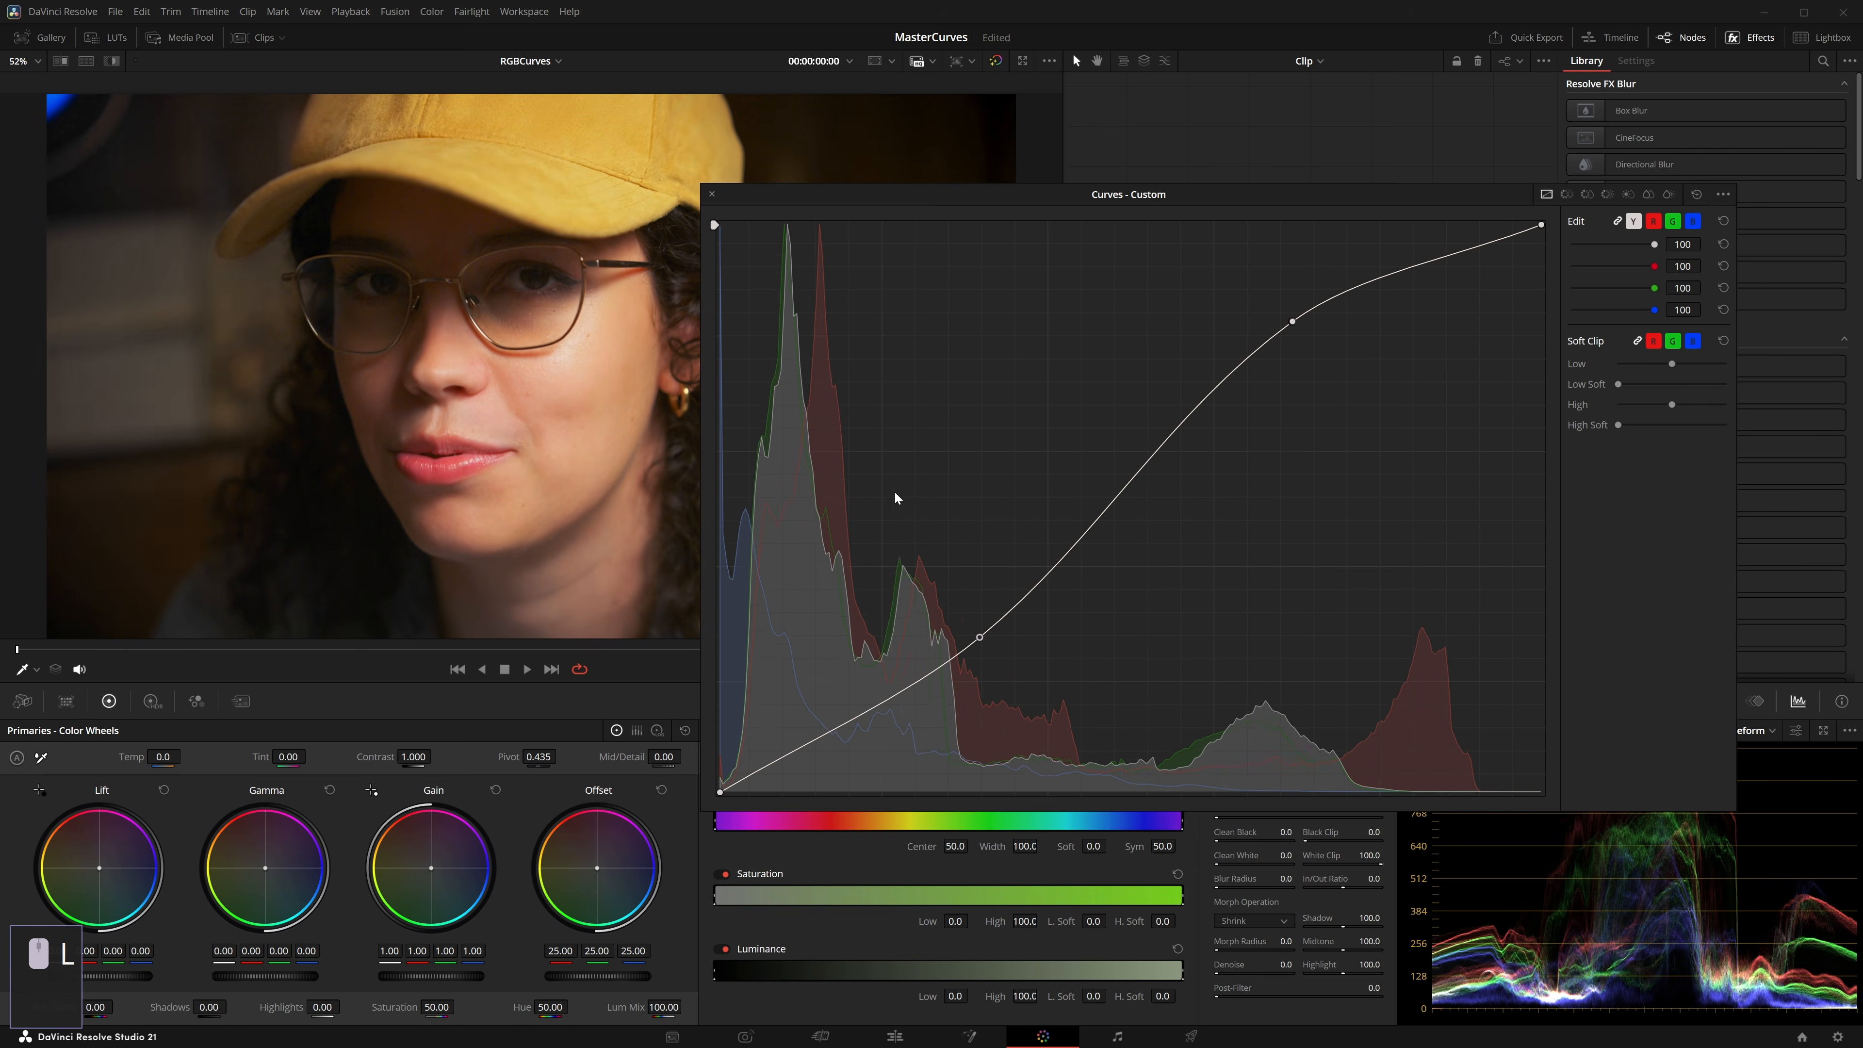
{"action": "right_click", "coordinate": [979, 637]}
{"action": "right_click", "coordinate": [1292, 321]}
Step: Pull the curve's white point inward, set the curve histogram to Input, and return the point to its corner
{"action": "left_click_drag", "start_coordinate": [1536, 220], "coordinate": [1381, 195]}
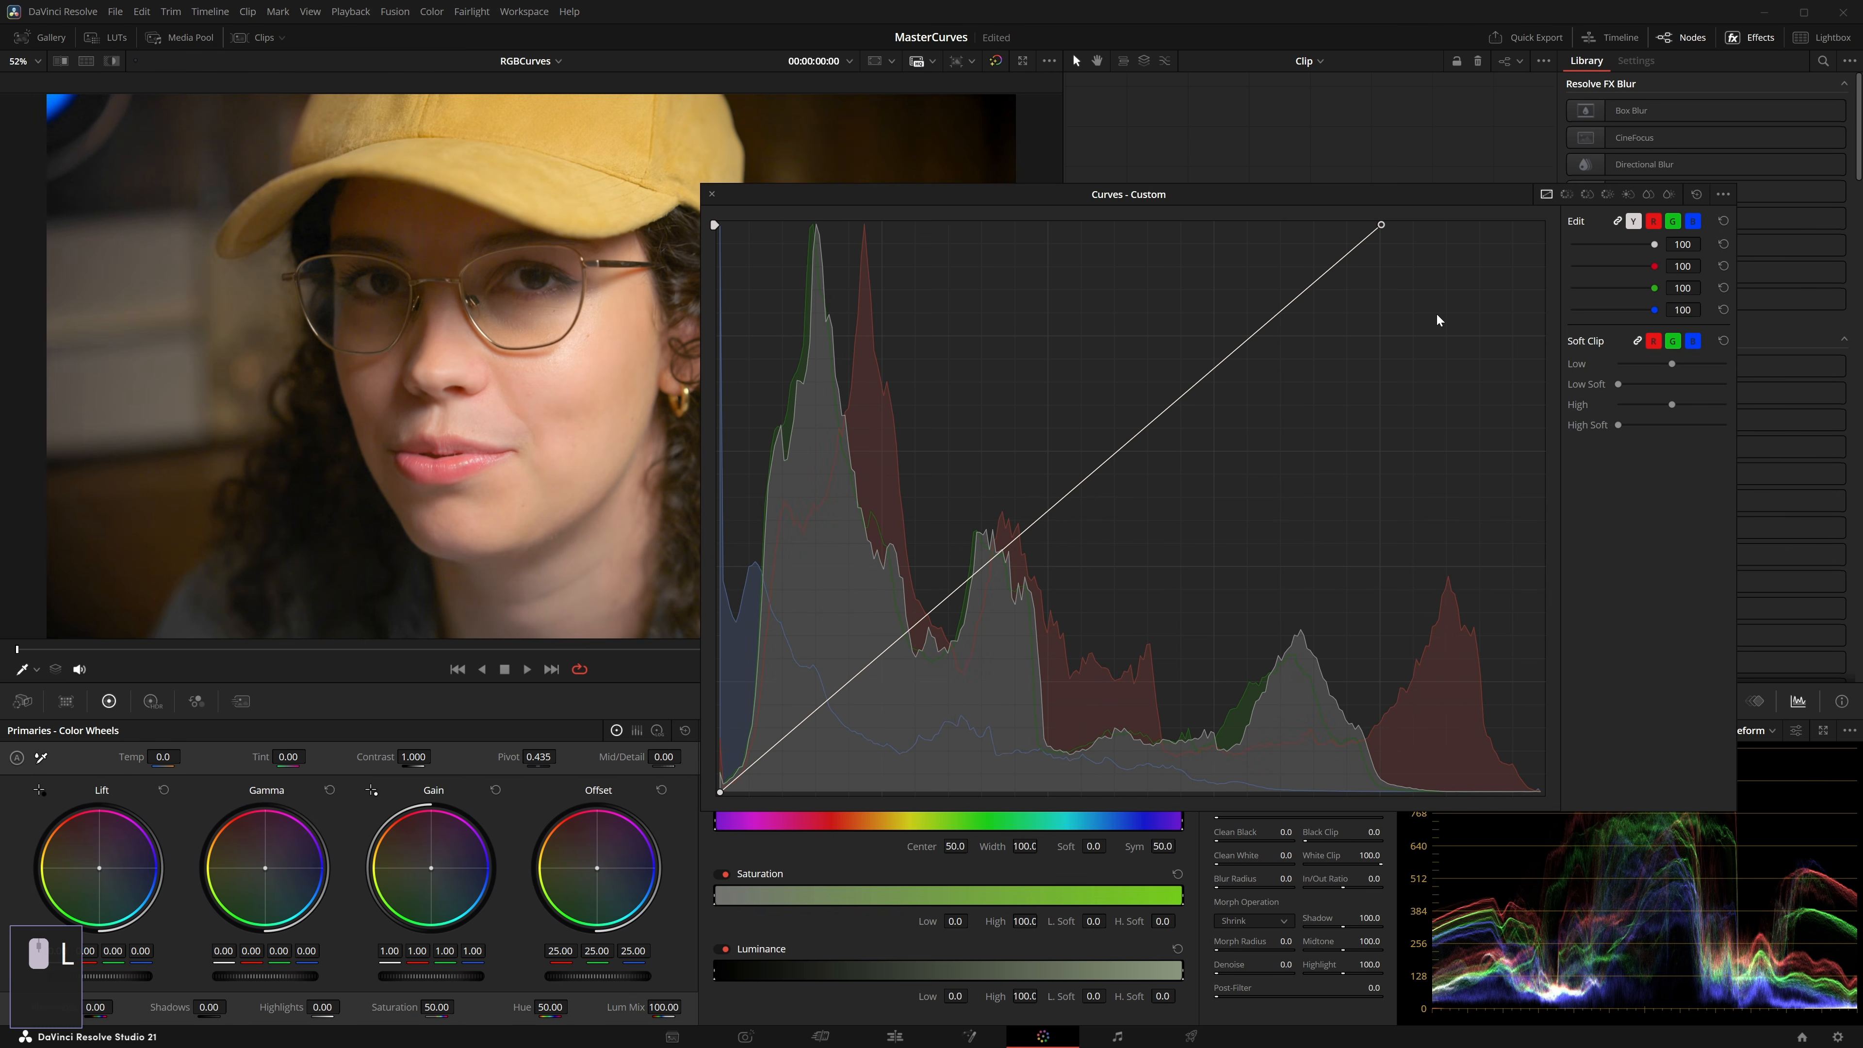
{"action": "left_click", "coordinate": [1721, 194]}
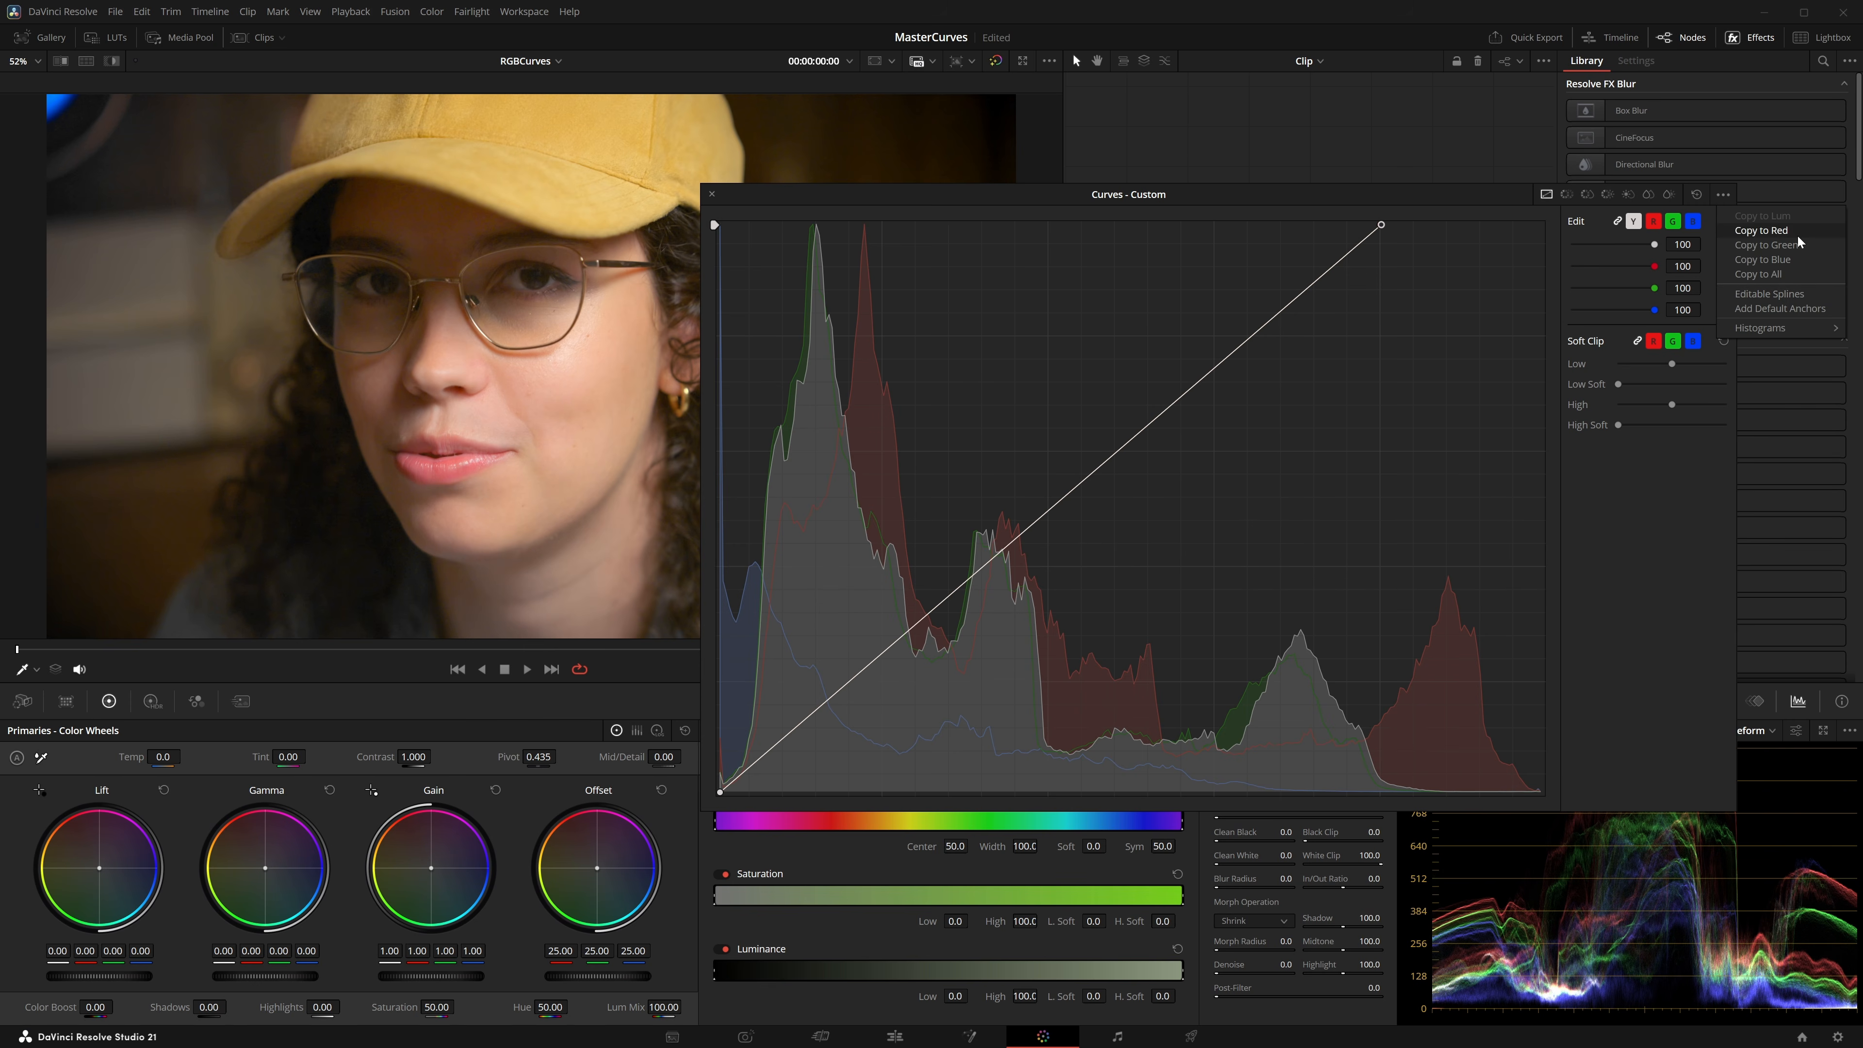
{"action": "mouse_move", "coordinate": [1745, 328]}
{"action": "left_click", "coordinate": [1661, 343]}
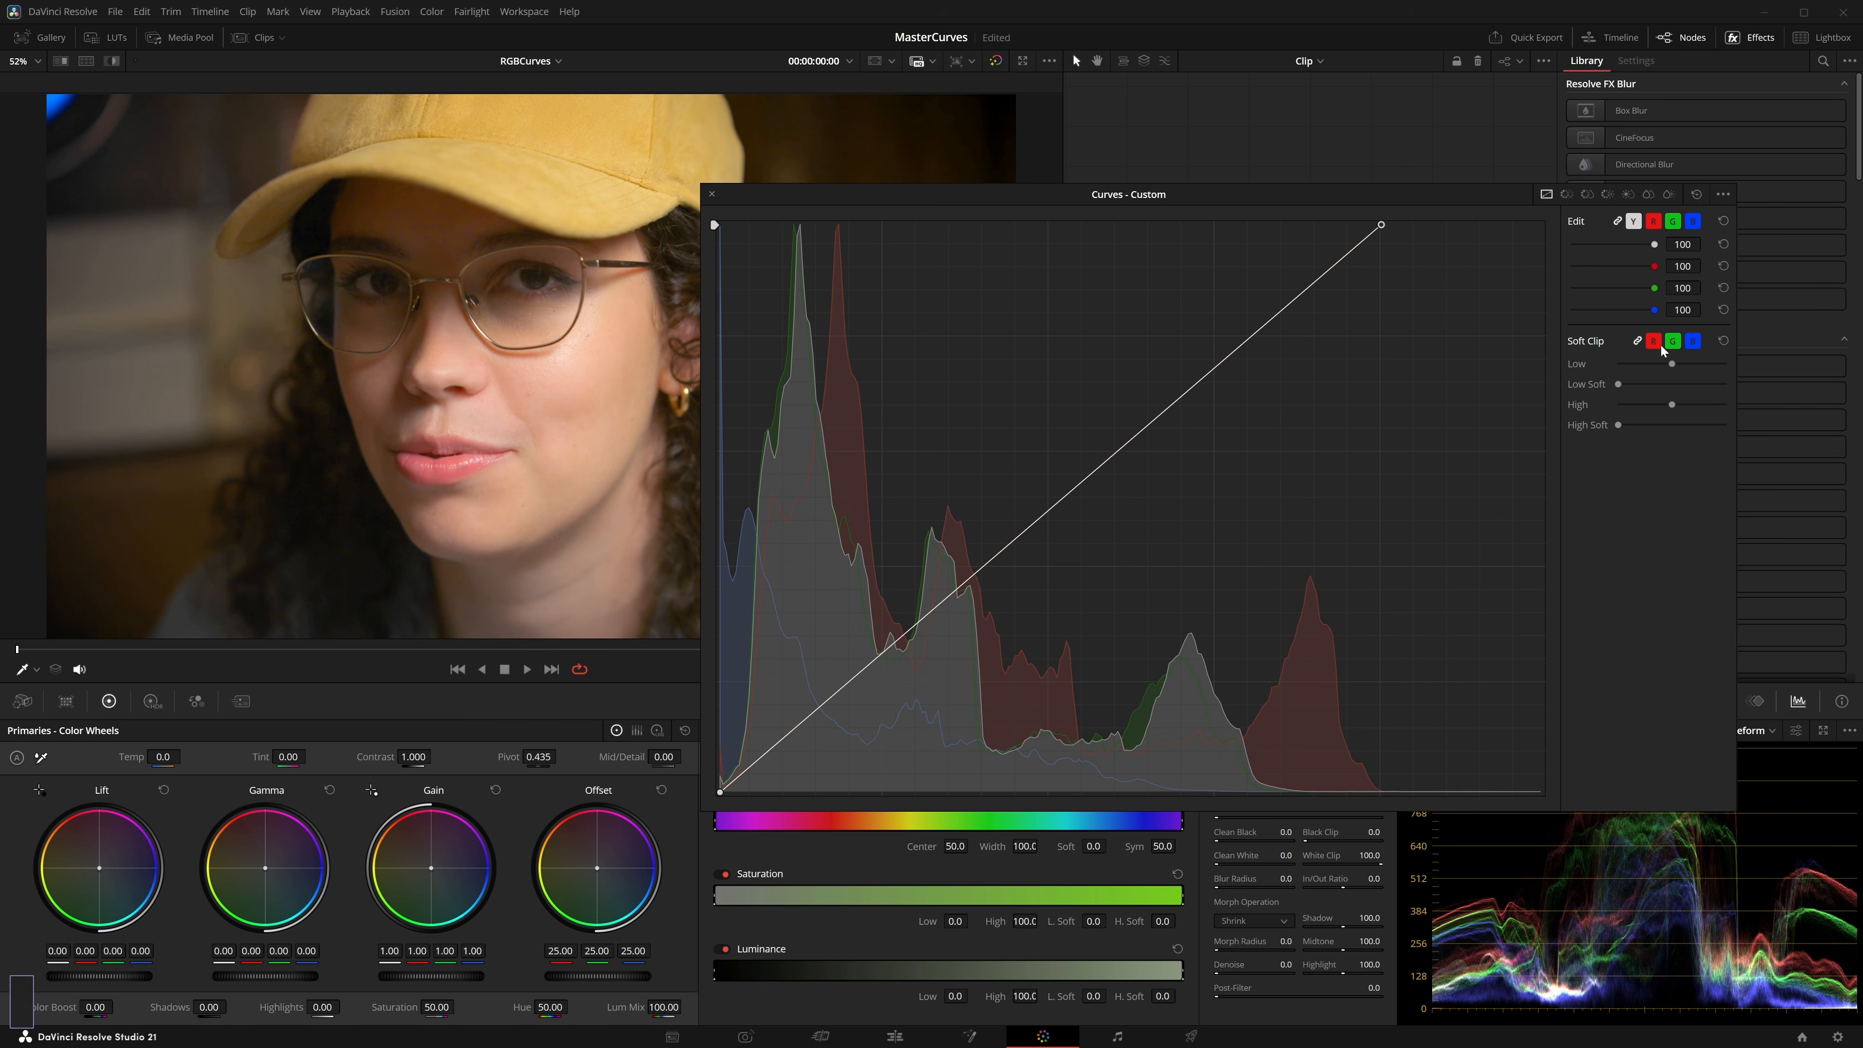
{"action": "left_click_drag", "start_coordinate": [1377, 226], "coordinate": [1541, 222]}
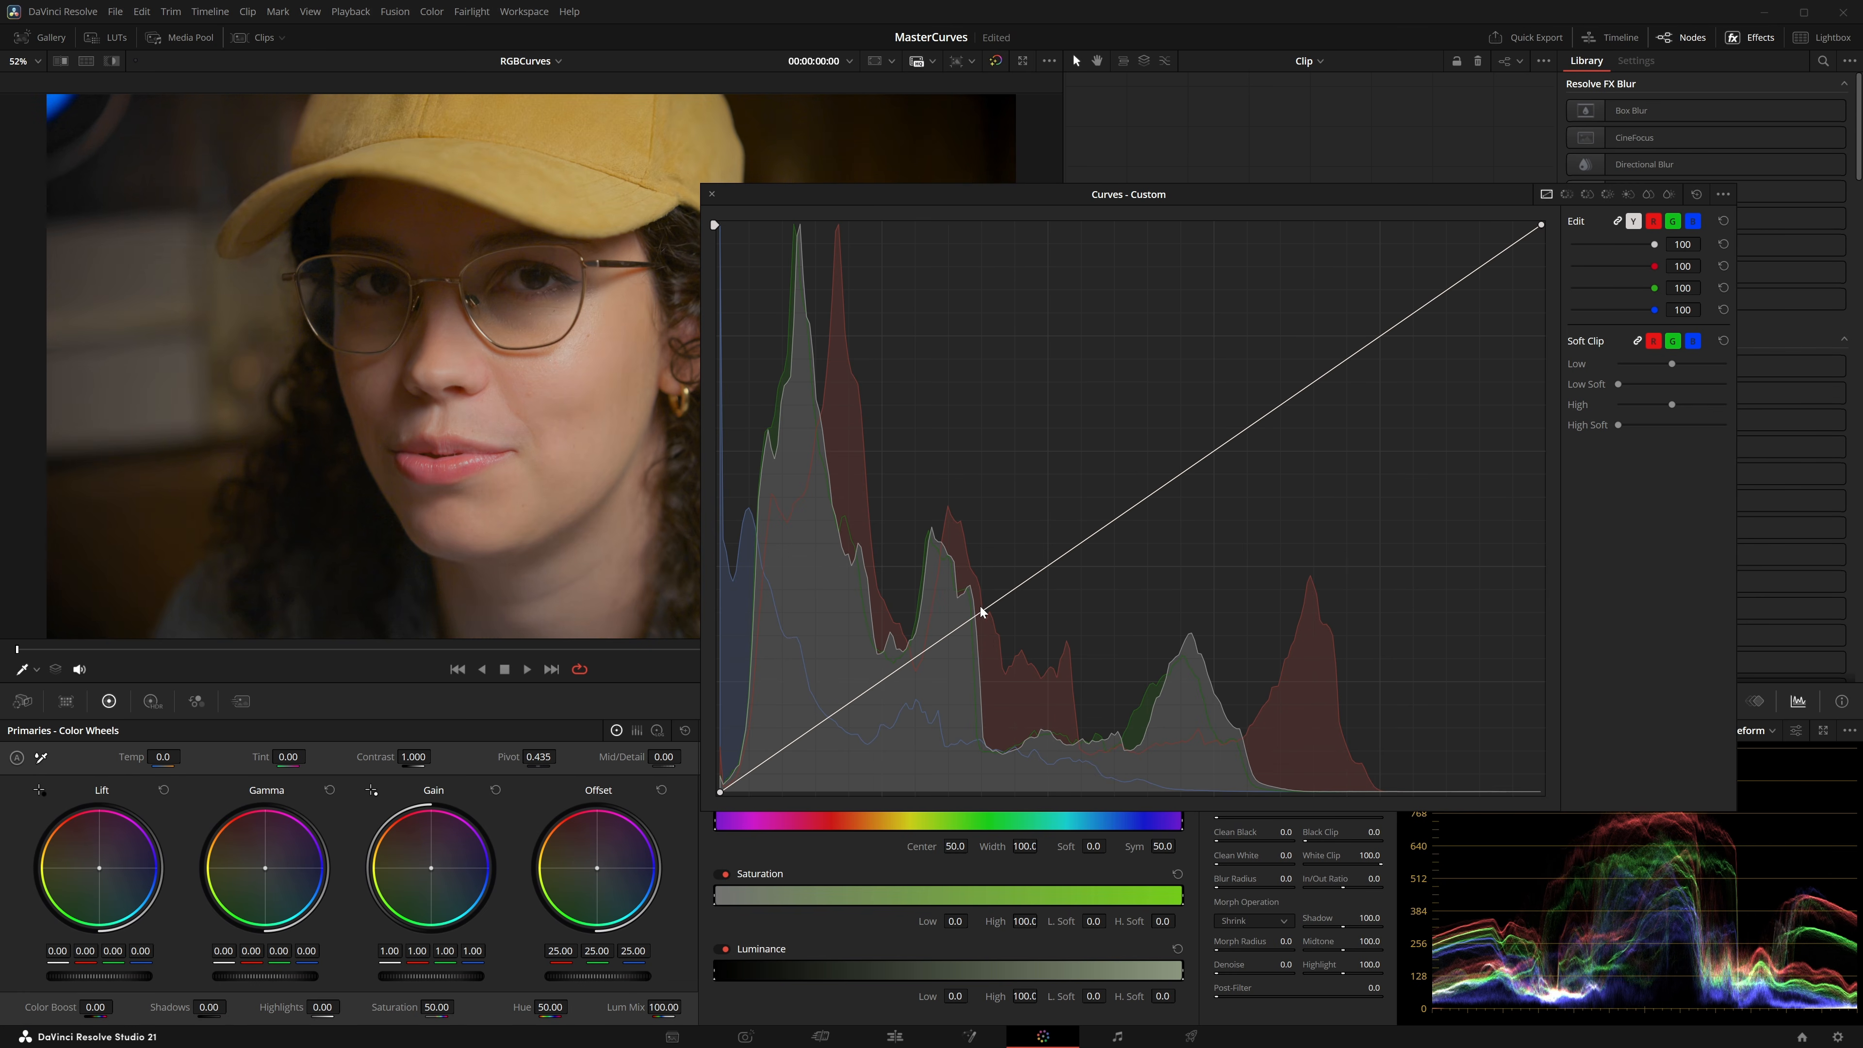
Step: Build an S-curve with an anchored lower midtone, a raised highlight point and a lowered deep-shadow point
{"action": "left_click", "coordinate": [977, 620]}
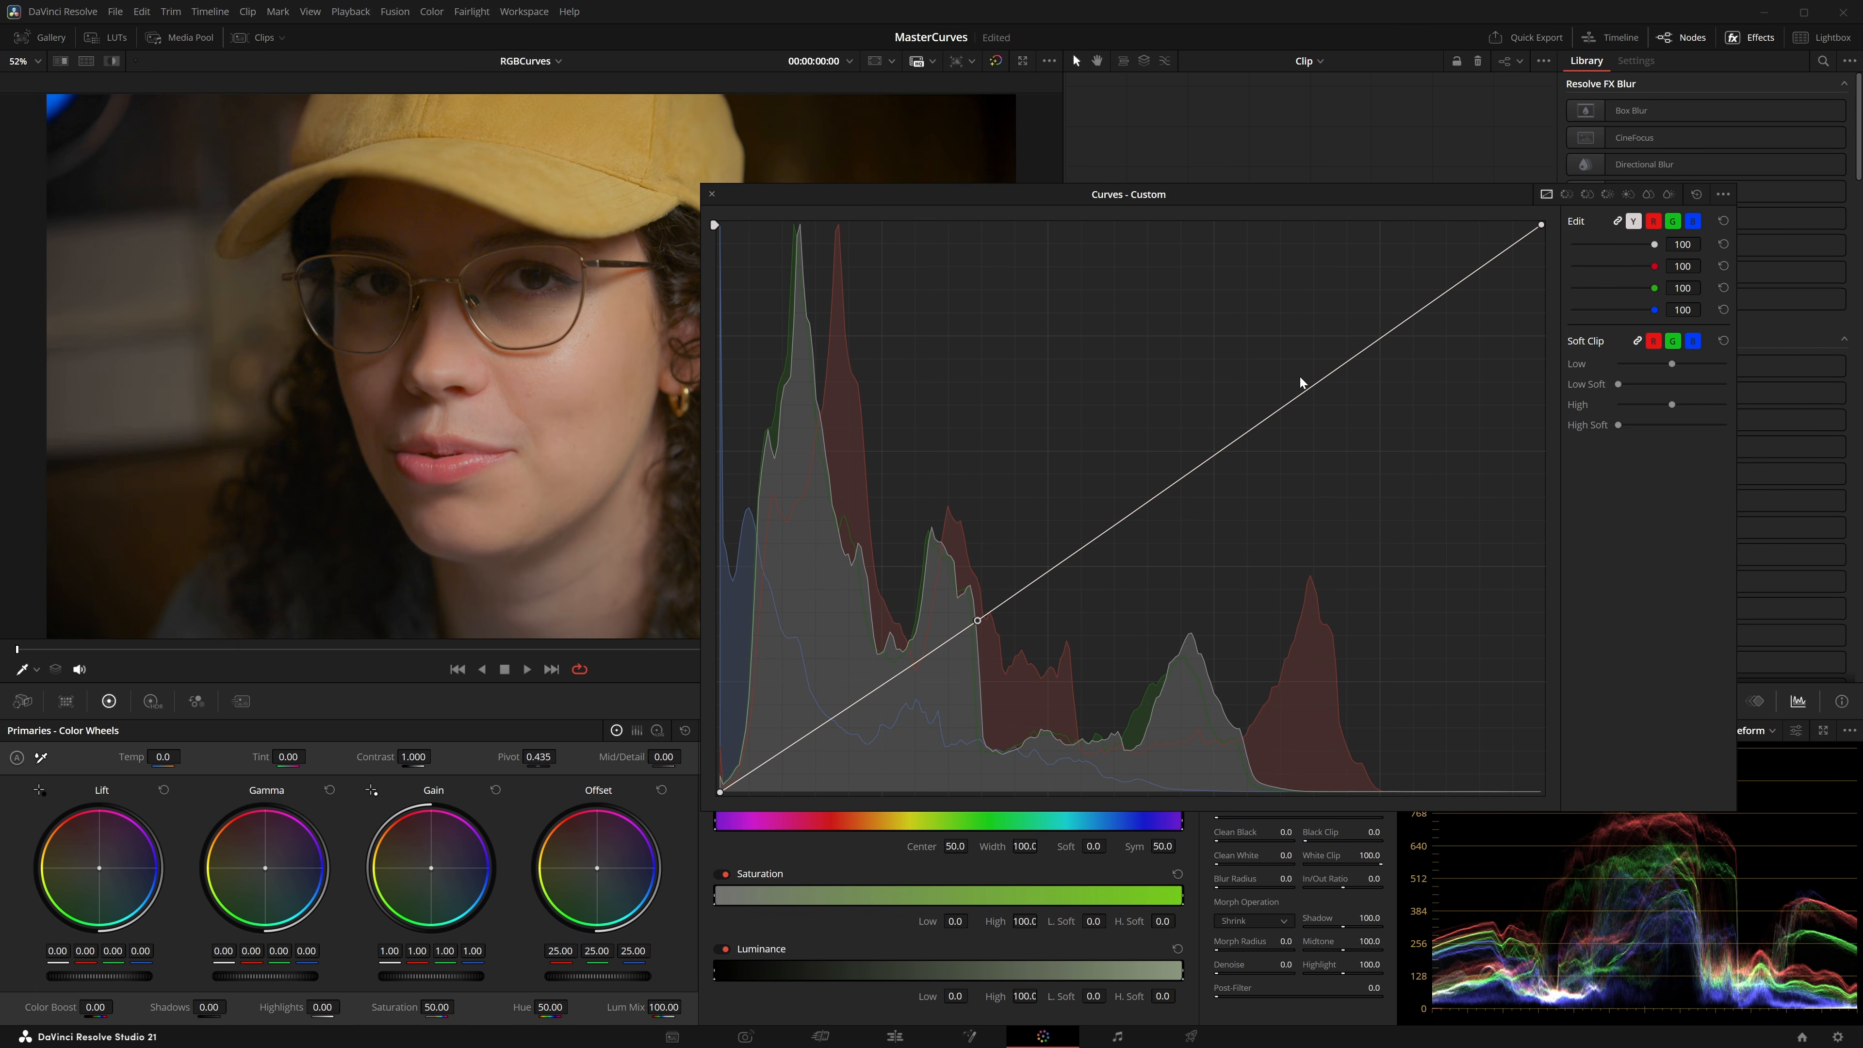
{"action": "left_click_drag", "start_coordinate": [1275, 416], "coordinate": [1227, 380]}
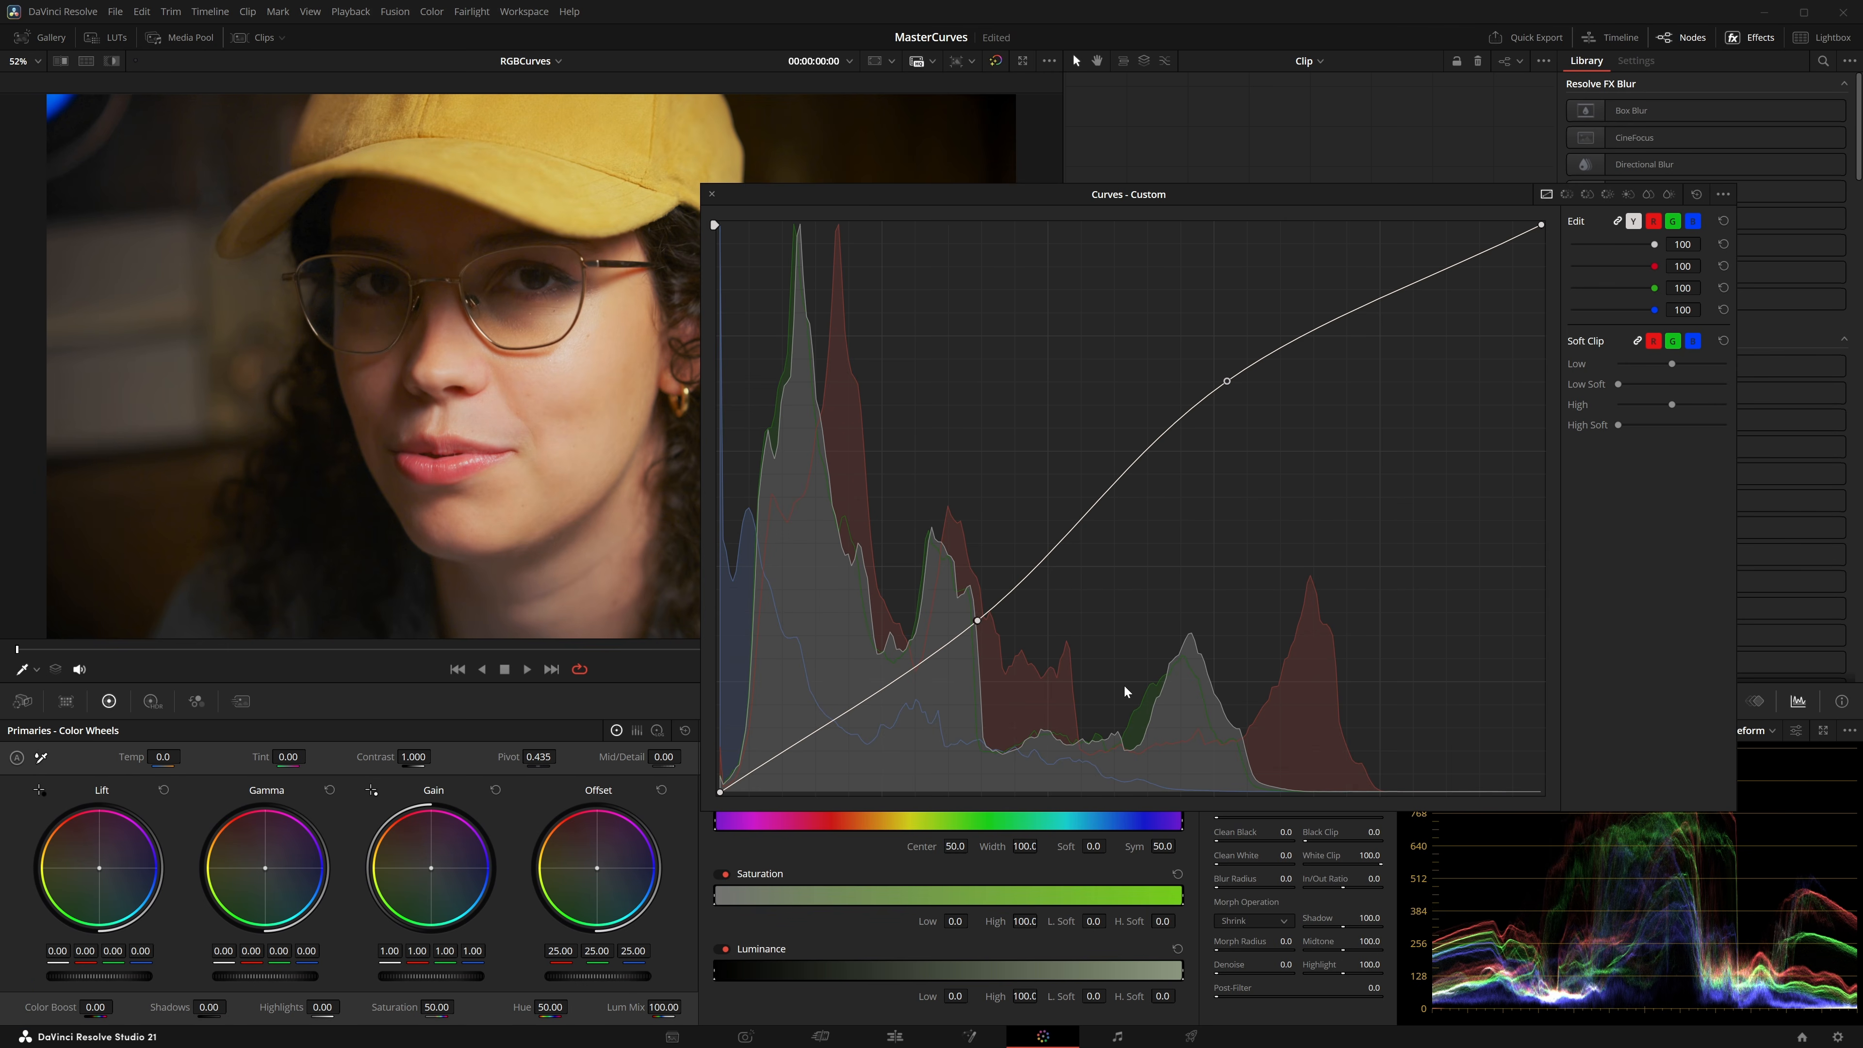
{"action": "left_click_drag", "start_coordinate": [806, 737], "coordinate": [813, 755]}
Step: Turn off the curve histogram and fine-tune the curve by easing the highlight point and lifting the lower-midtone point
{"action": "left_click", "coordinate": [1723, 194]}
{"action": "mouse_move", "coordinate": [1753, 330]}
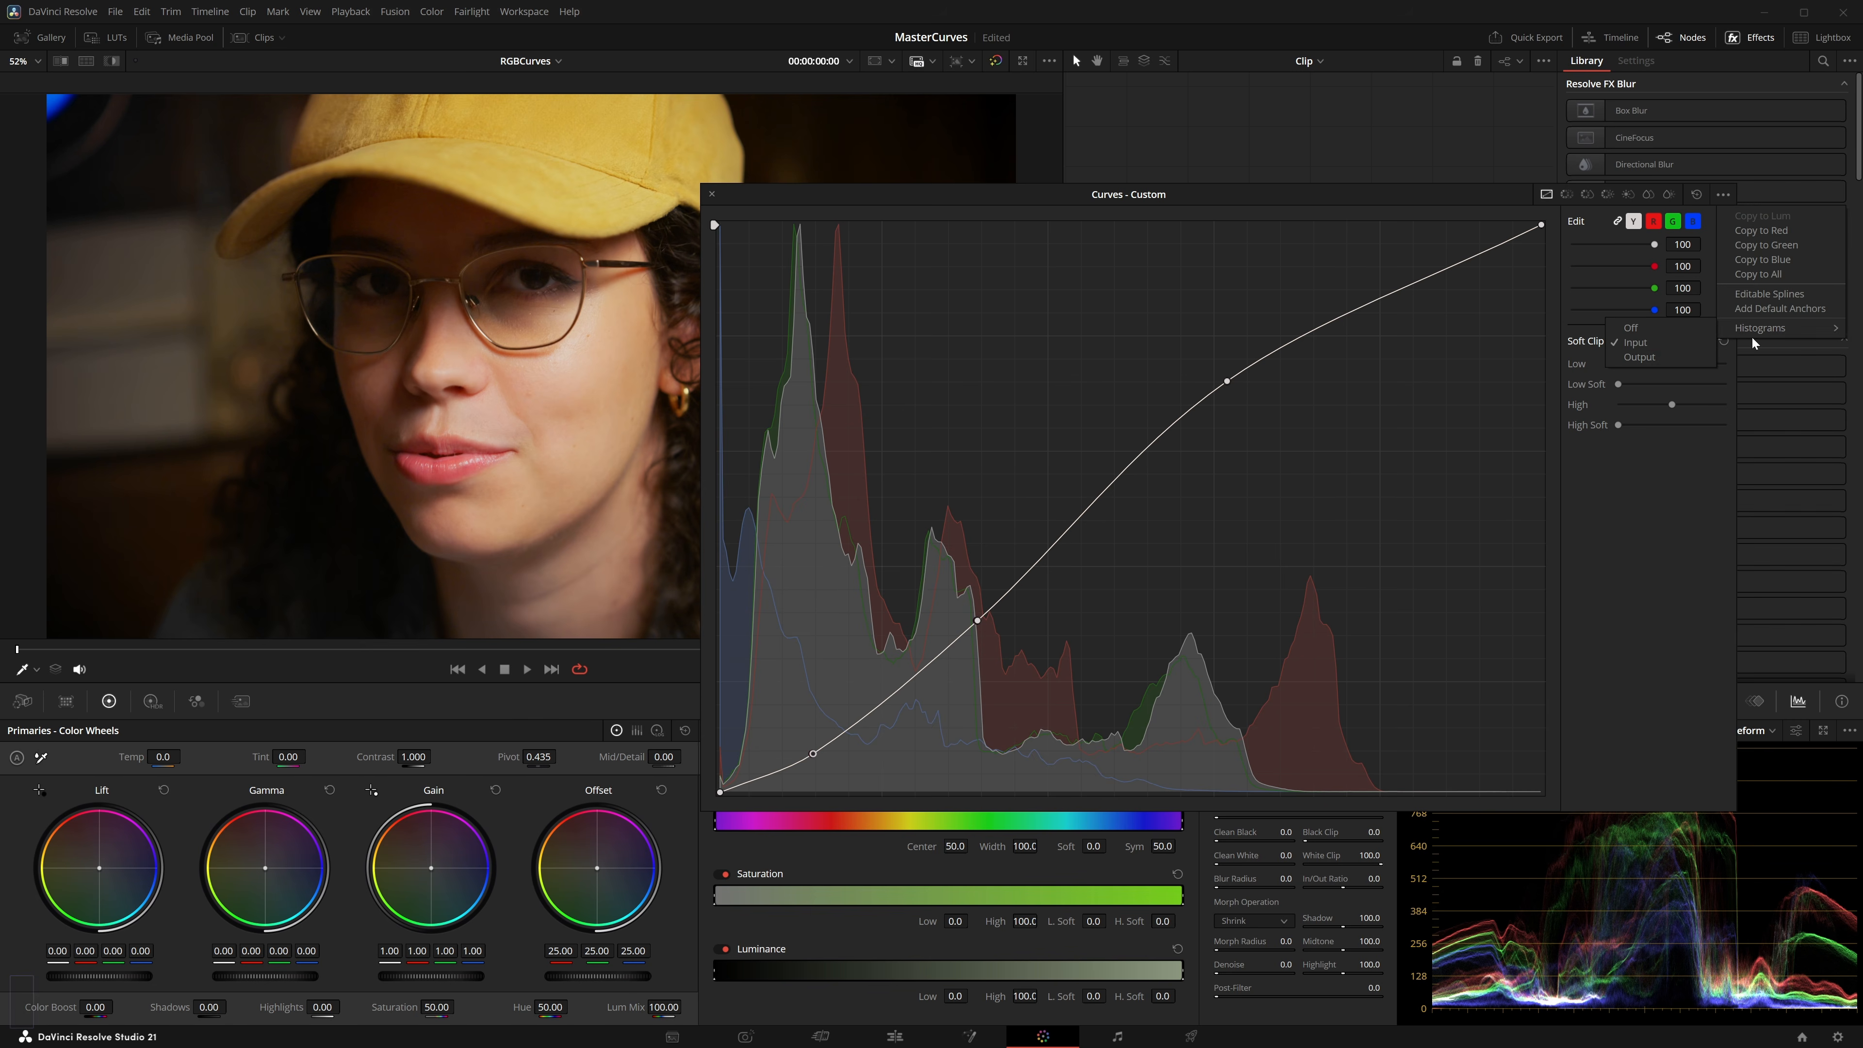
{"action": "left_click", "coordinate": [1651, 334]}
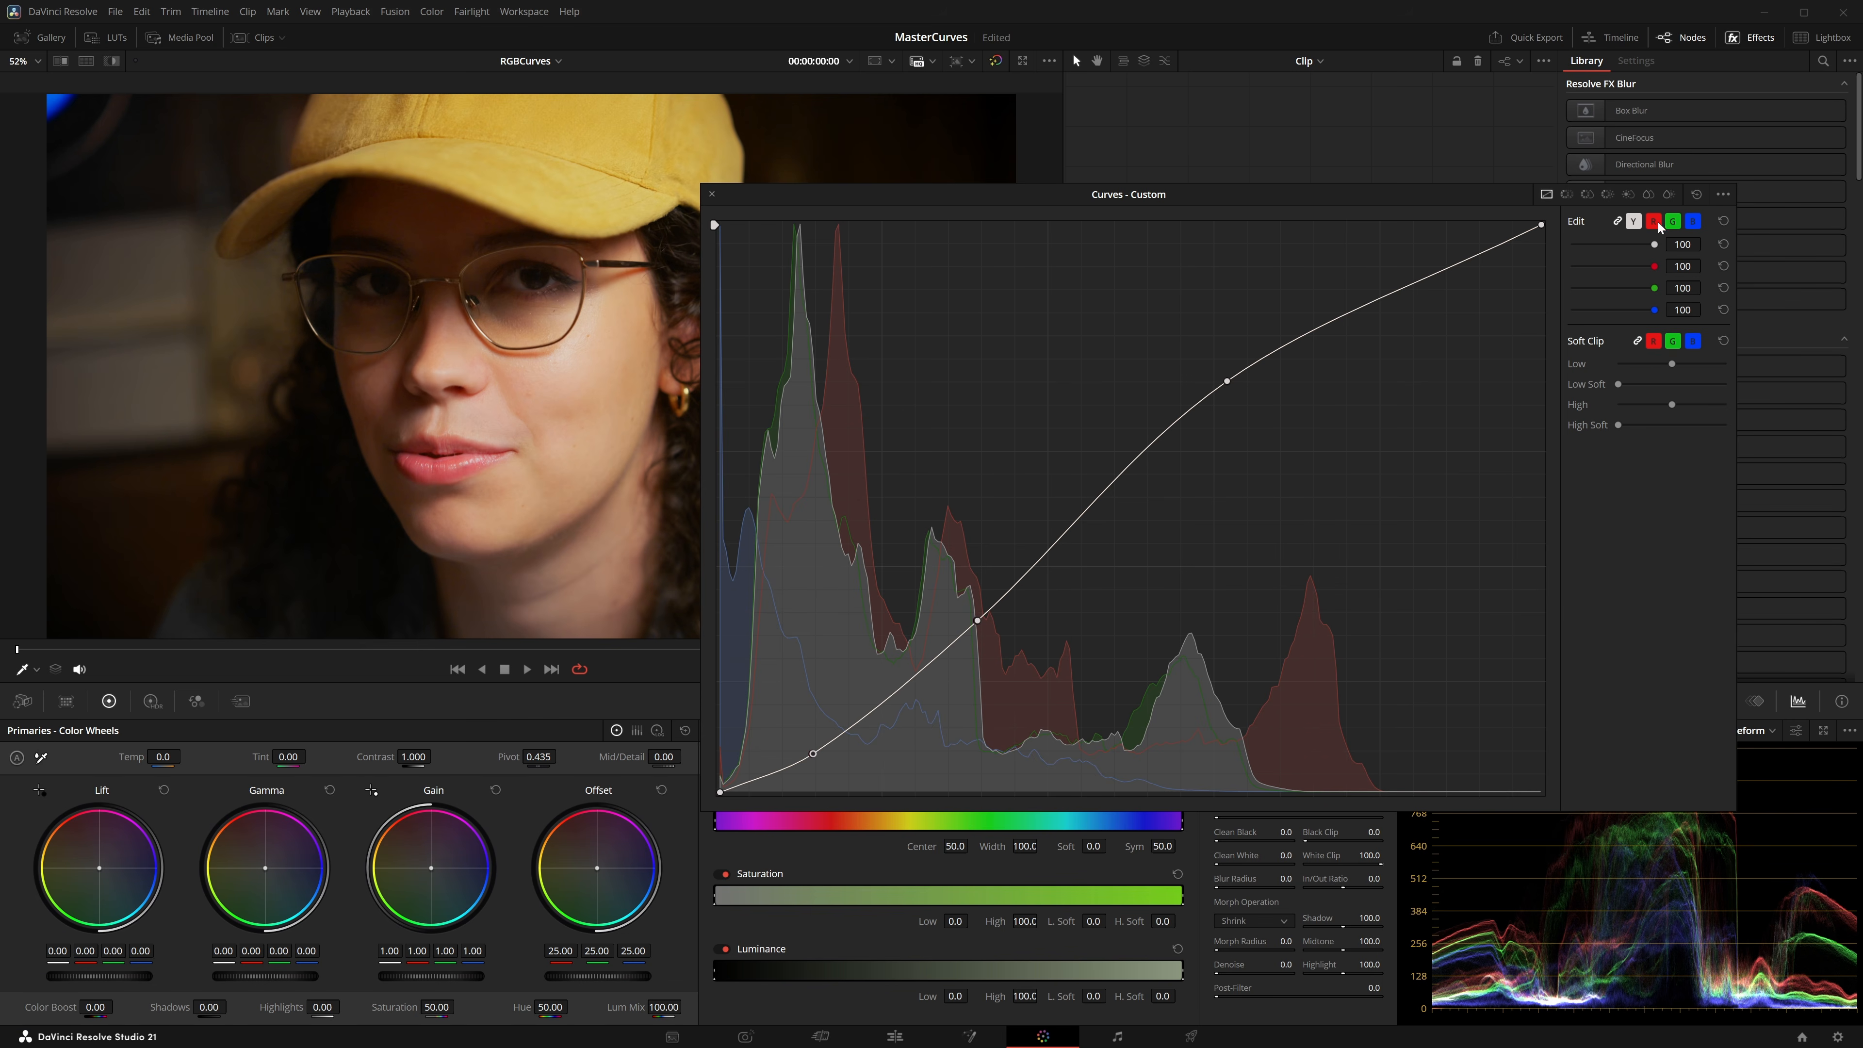
{"action": "mouse_move", "coordinate": [1227, 385]}
{"action": "left_mouse_down"}
{"action": "mouse_move", "coordinate": [1239, 404]}
{"action": "mouse_move", "coordinate": [1234, 385]}
{"action": "left_mouse_up"}
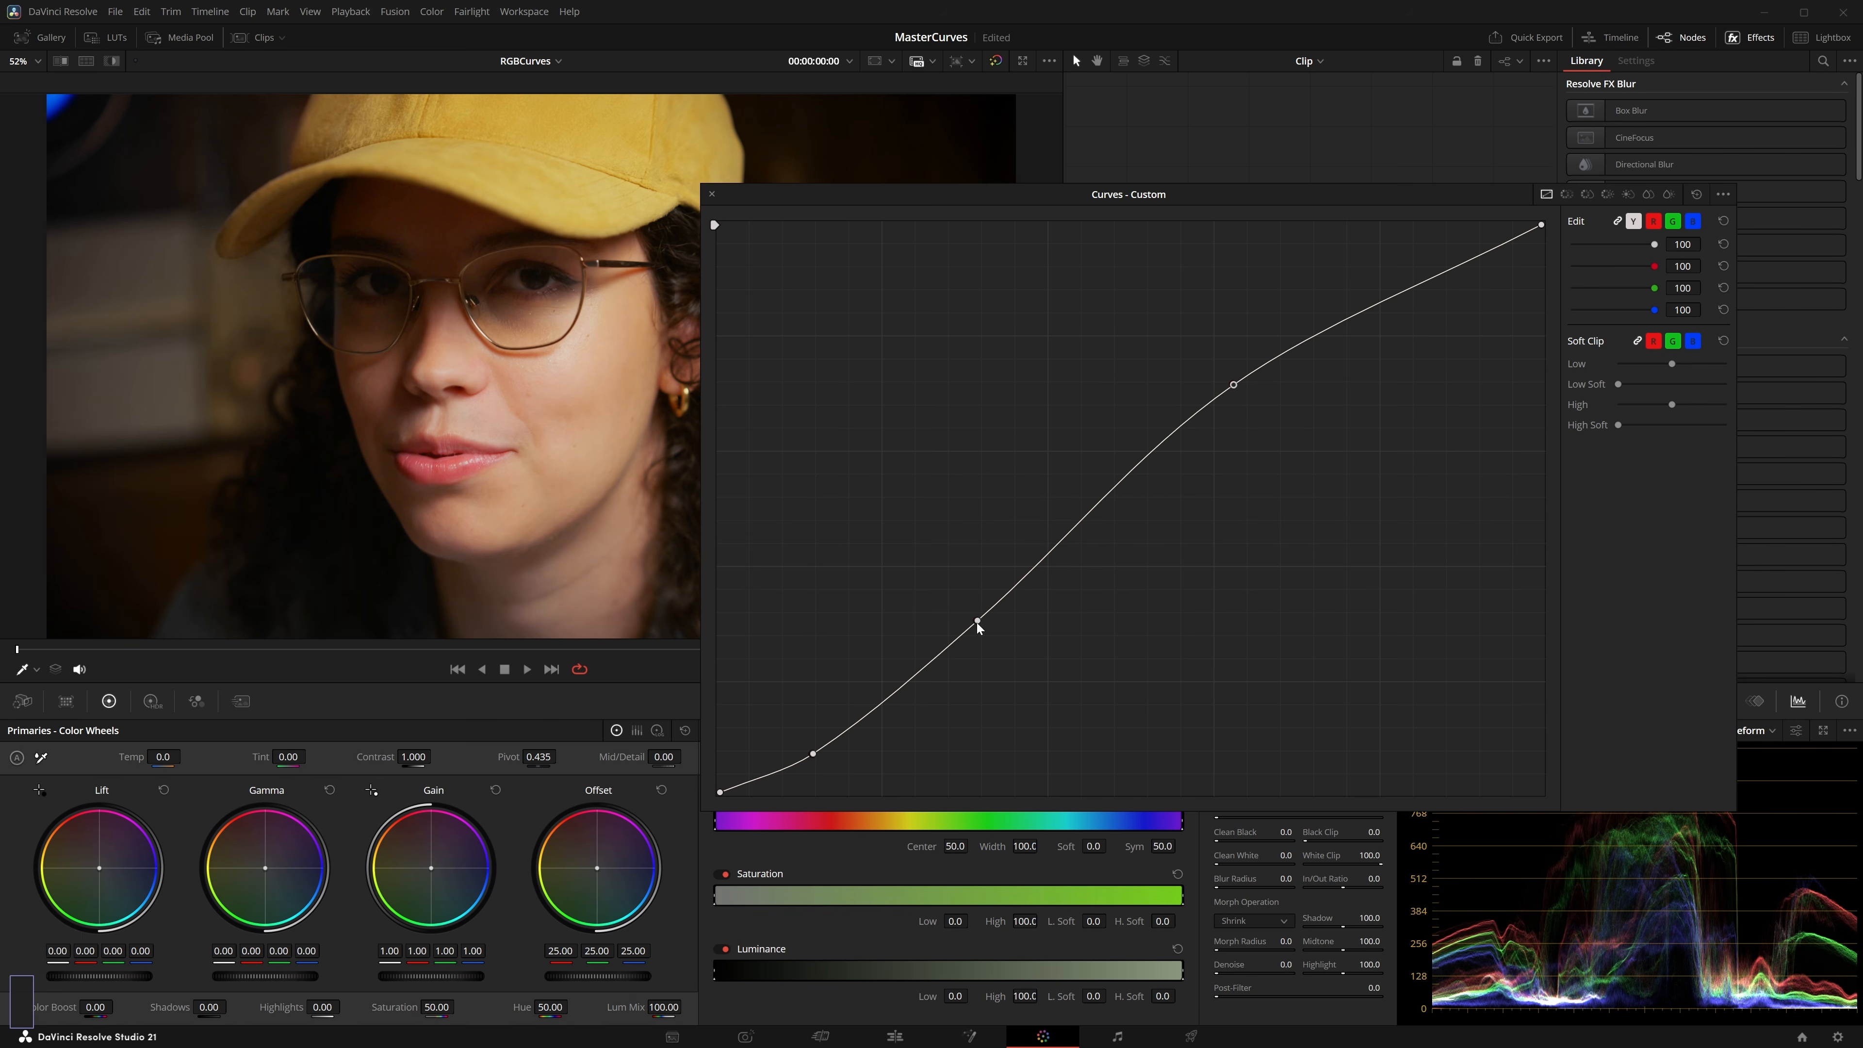
{"action": "left_click_drag", "start_coordinate": [978, 622], "coordinate": [982, 605]}
Step: Set the curve histogram to Output and reset the edited curve to a straight line
{"action": "left_click", "coordinate": [1723, 195]}
{"action": "left_click", "coordinate": [1761, 328]}
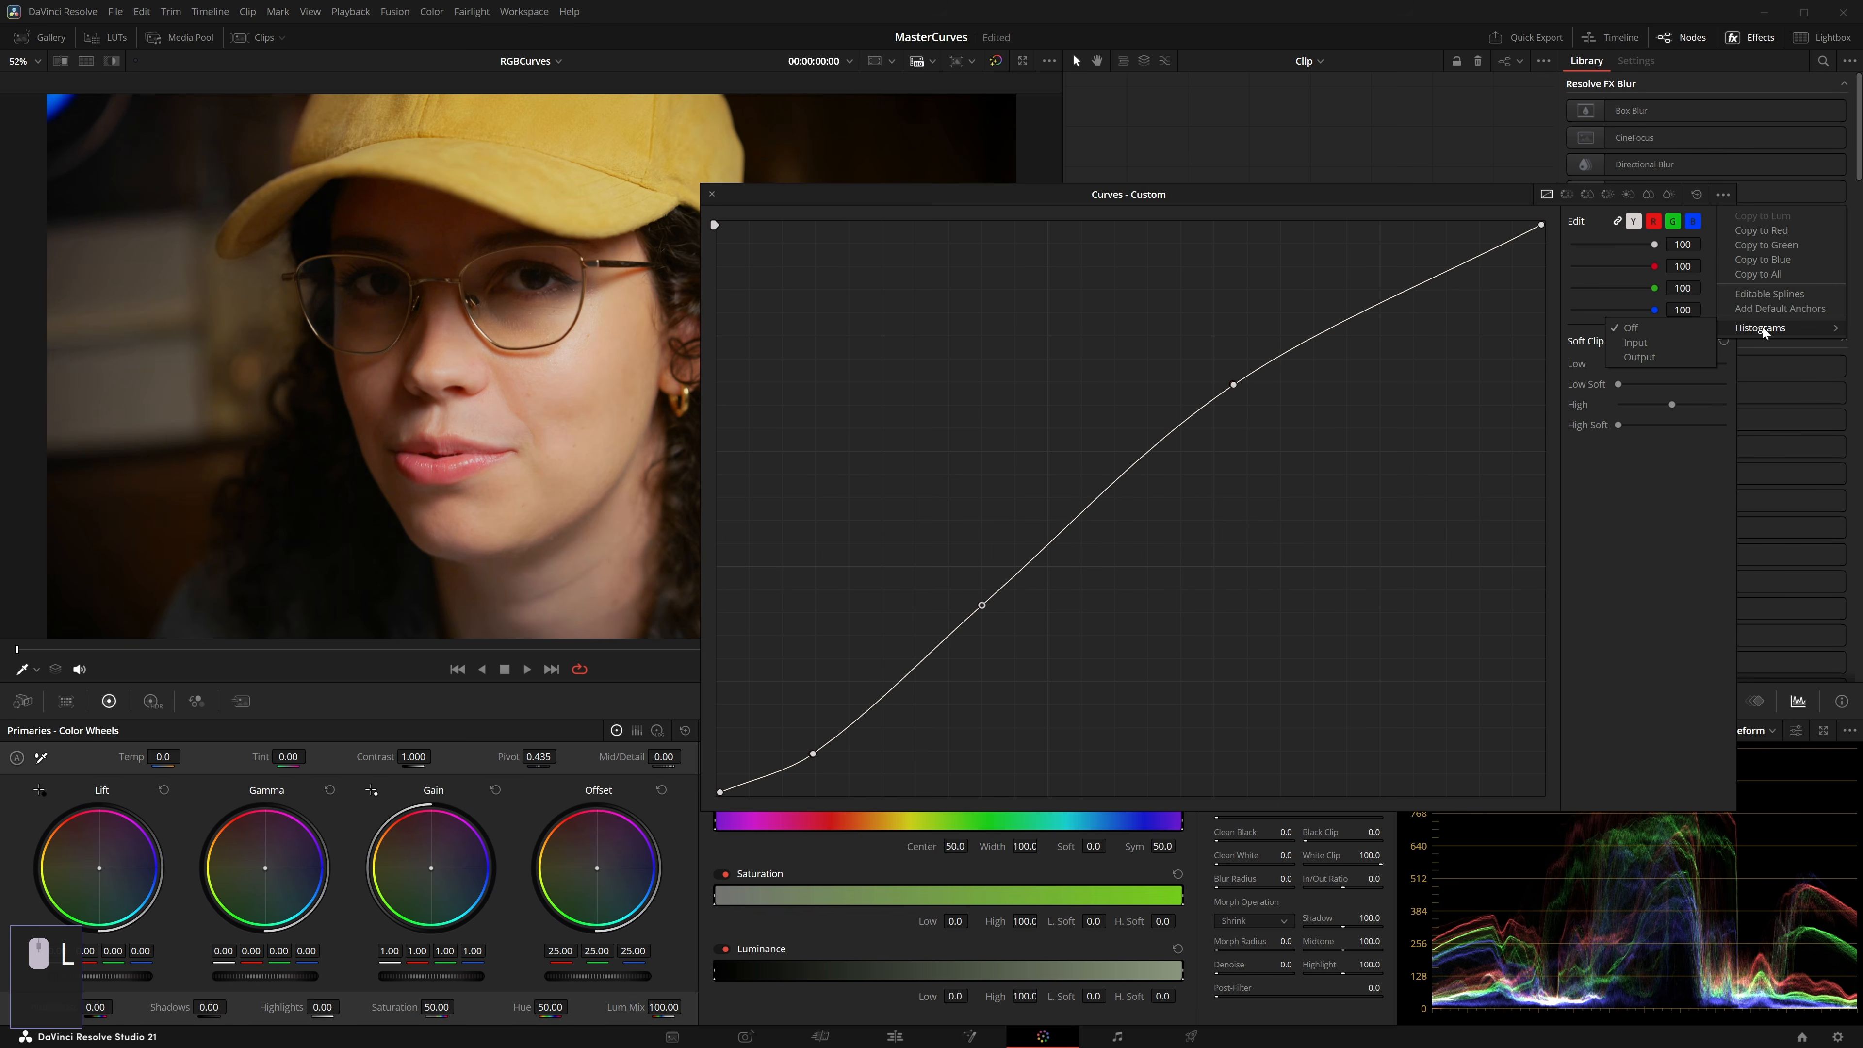
{"action": "left_click", "coordinate": [1657, 347]}
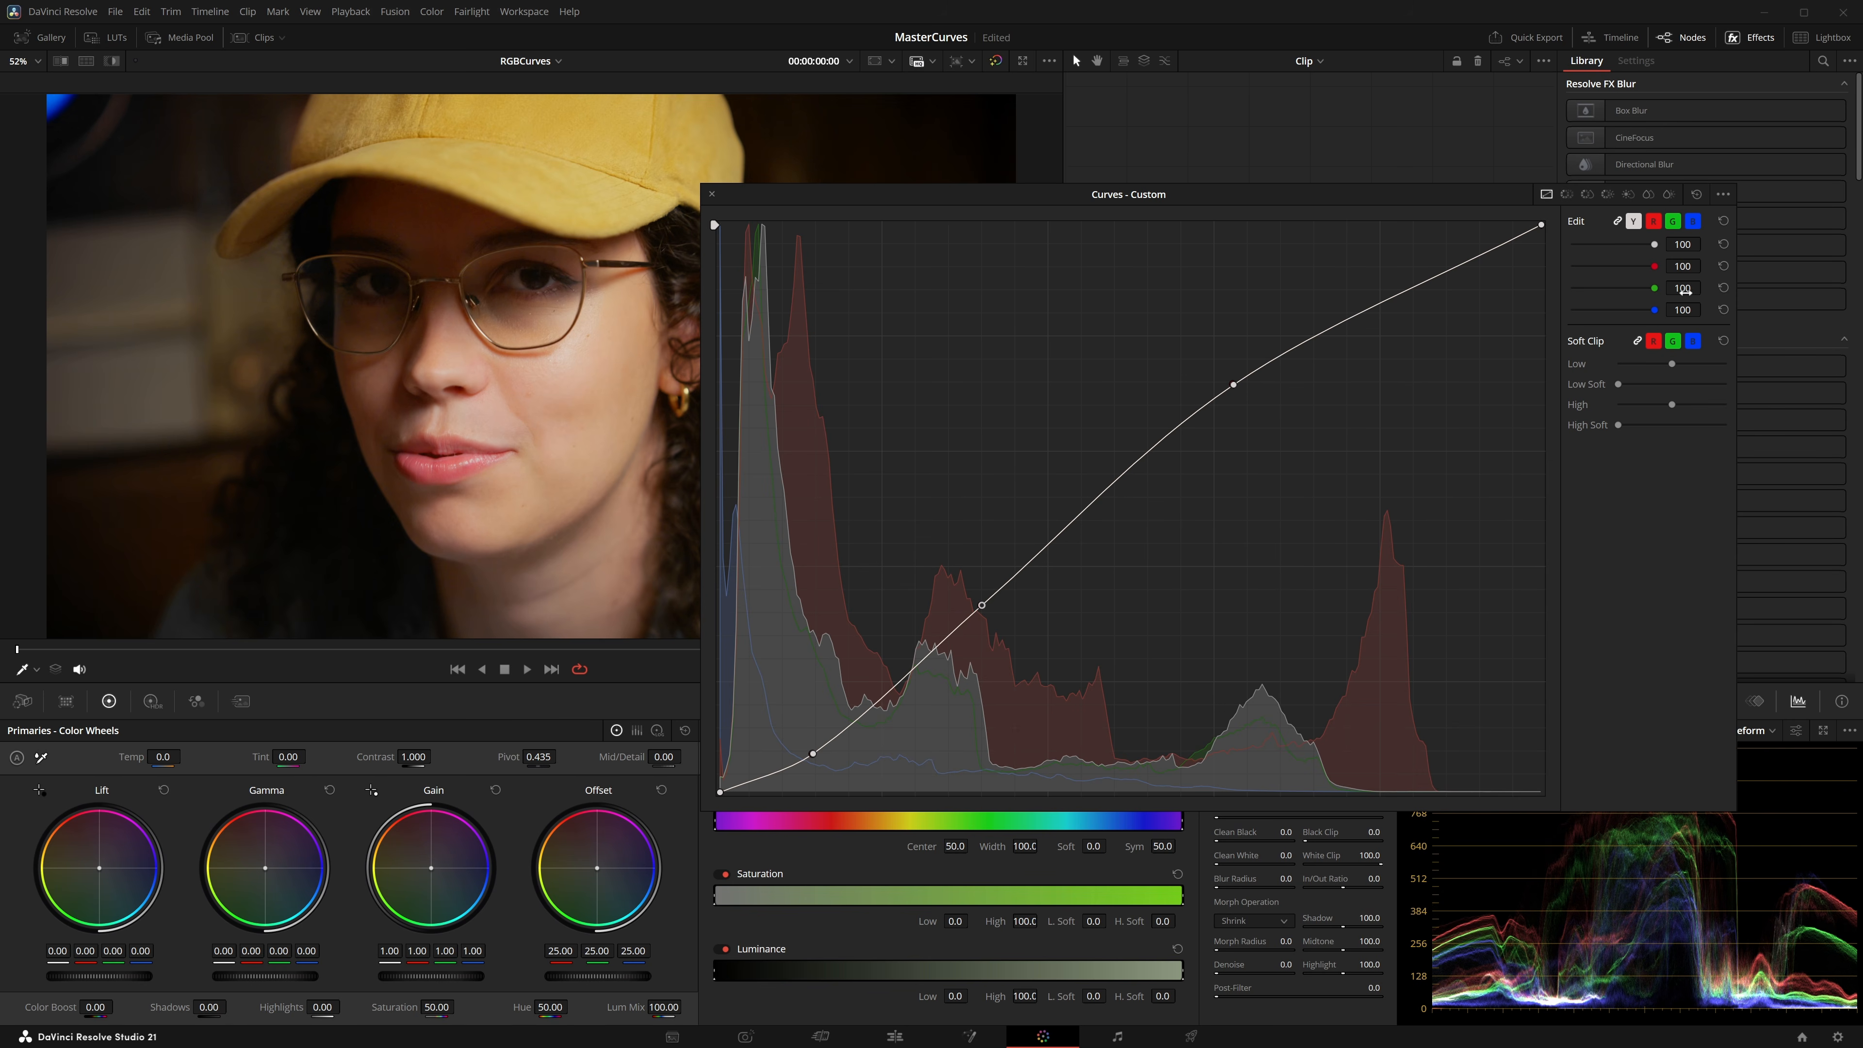
{"action": "left_click", "coordinate": [1720, 222]}
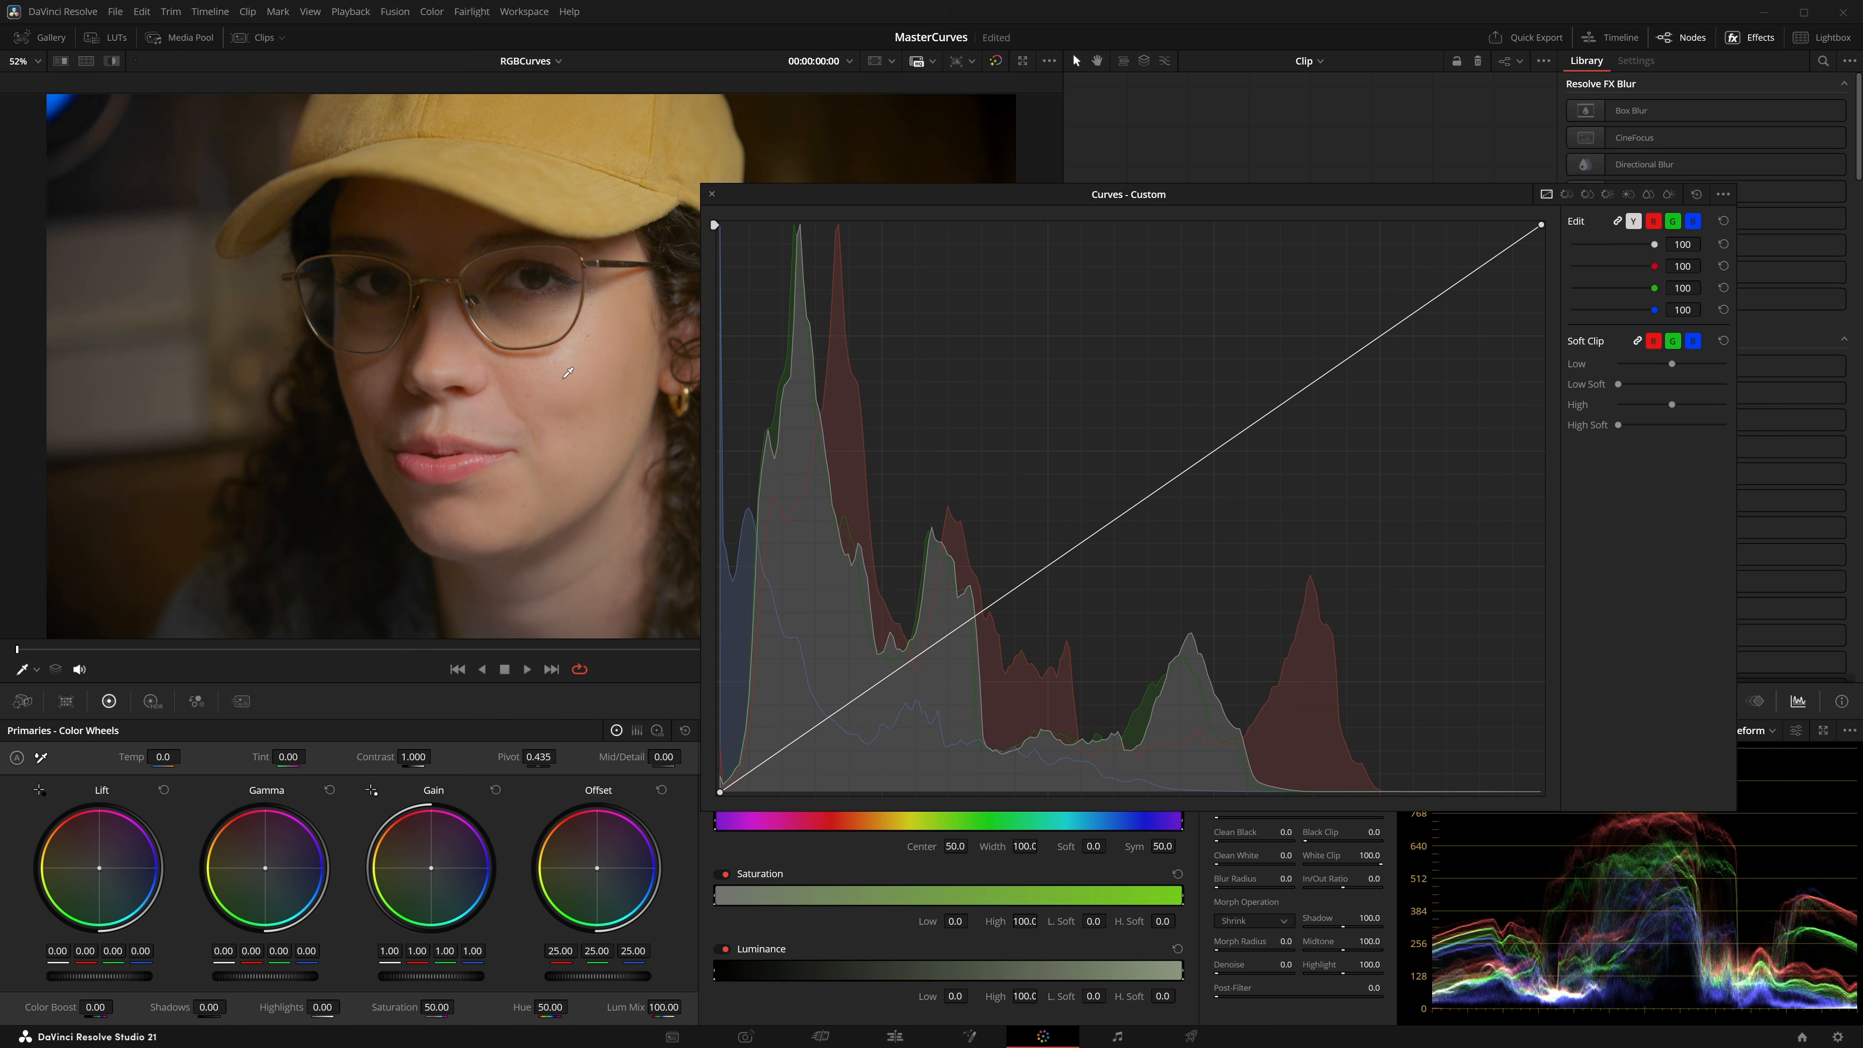
Step: Sample the lit cheek in the viewer and slightly raise the curve around the sampled skin tone
{"action": "left_click", "coordinate": [562, 368]}
{"action": "left_click_drag", "start_coordinate": [1239, 433], "coordinate": [1231, 422]}
{"action": "left_click_drag", "start_coordinate": [1212, 453], "coordinate": [1208, 439]}
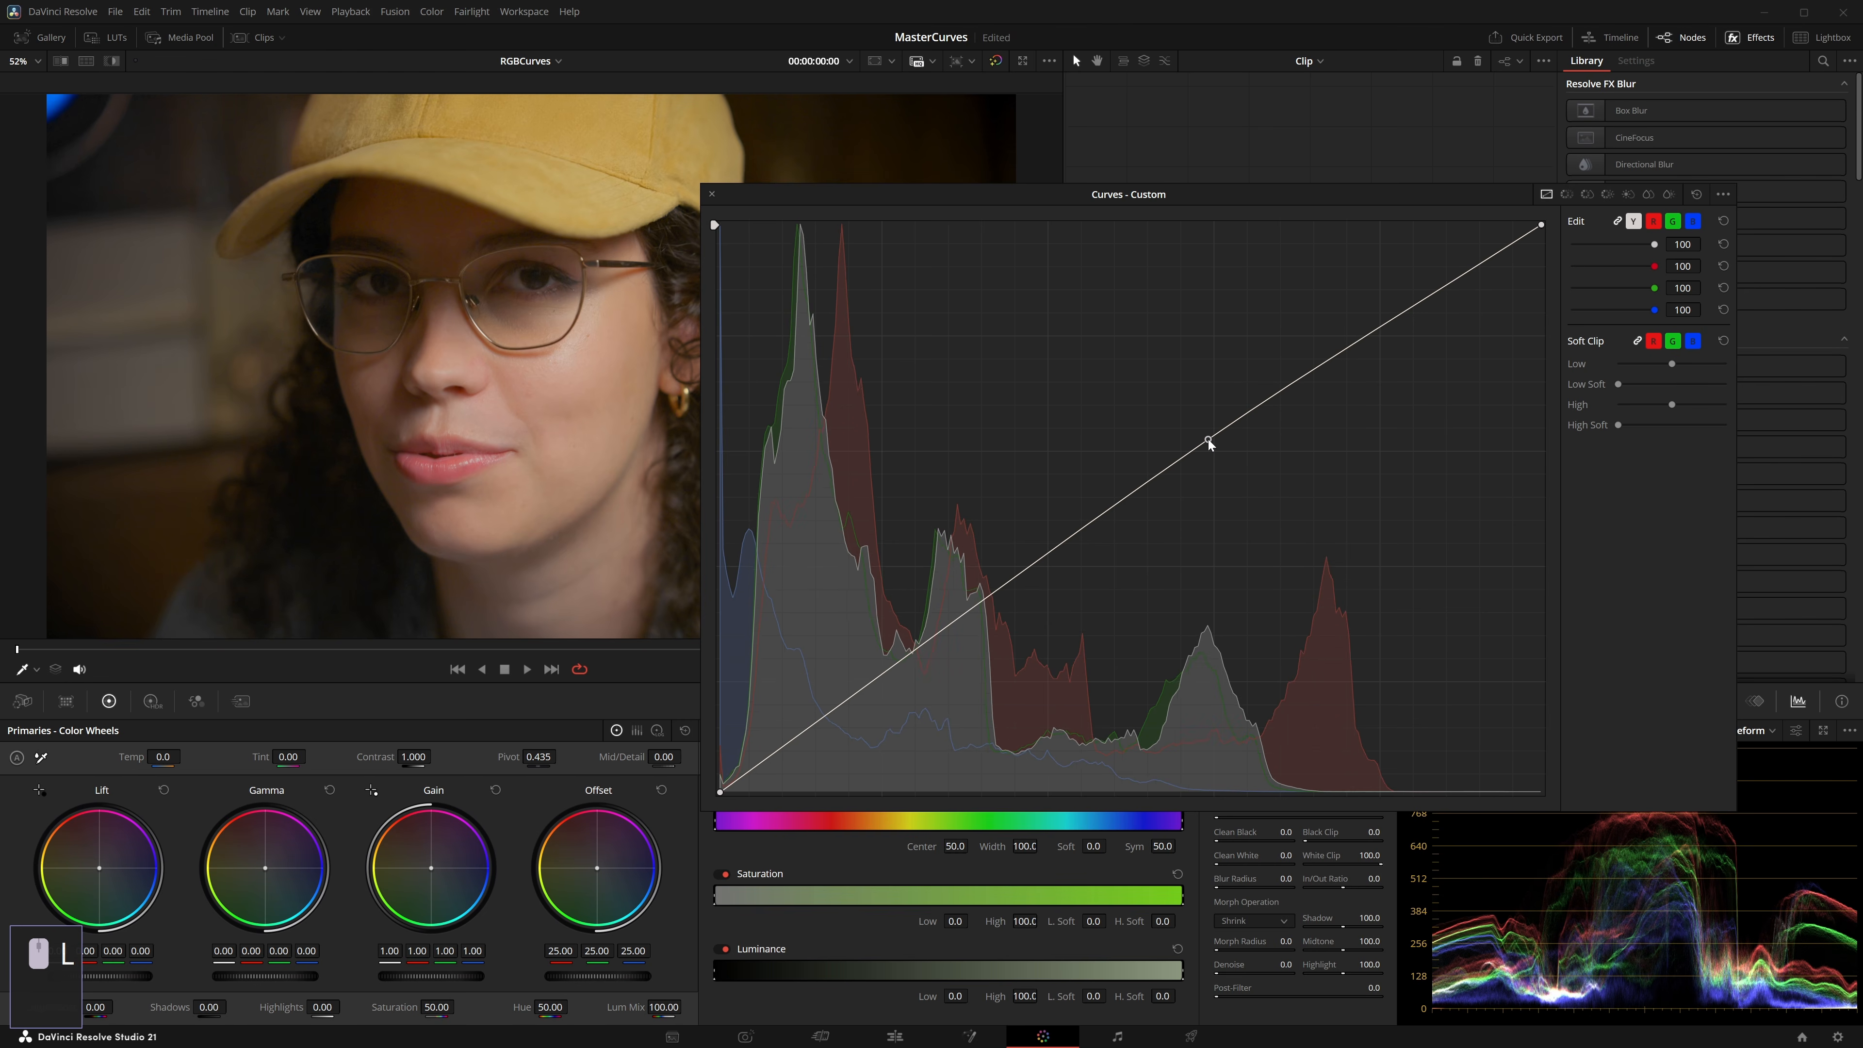
Step: Reset all curves and sample the lit cheek to place matching points on the luma, red, green and blue curves
{"action": "left_click", "coordinate": [1696, 194]}
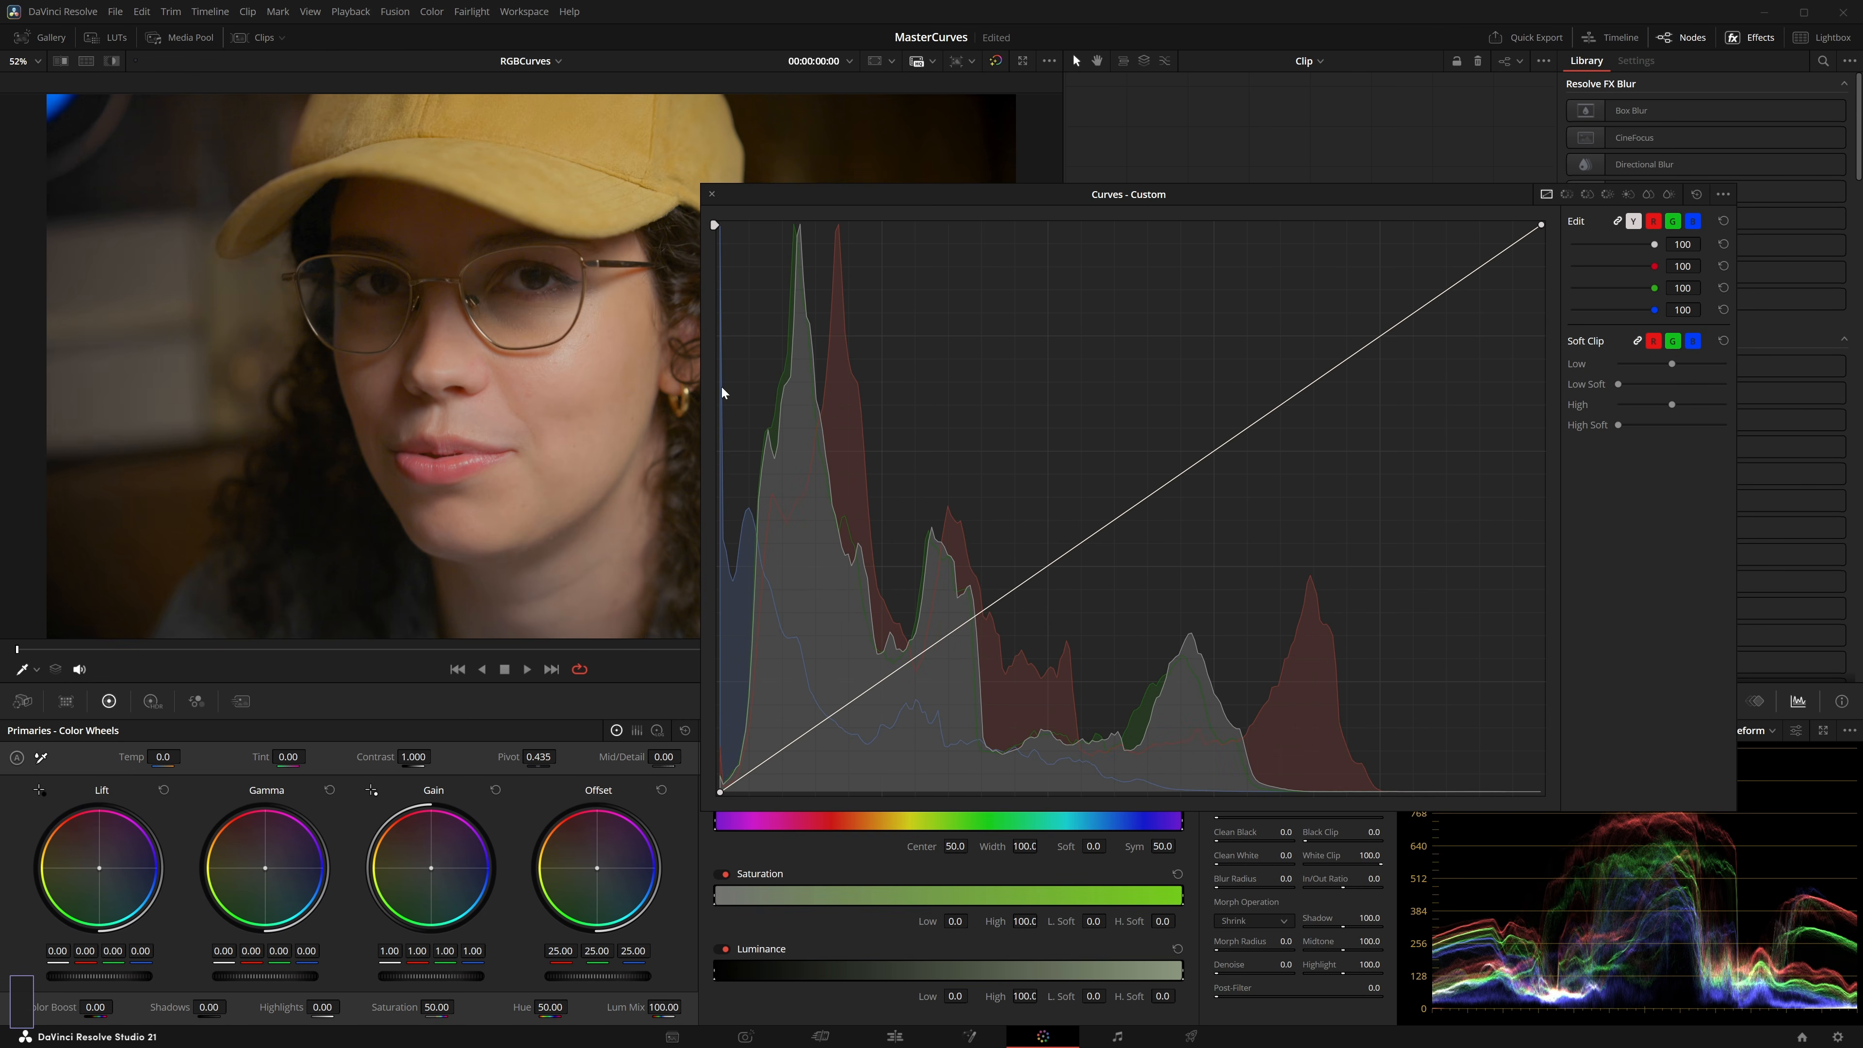
{"action": "left_click", "coordinate": [566, 377]}
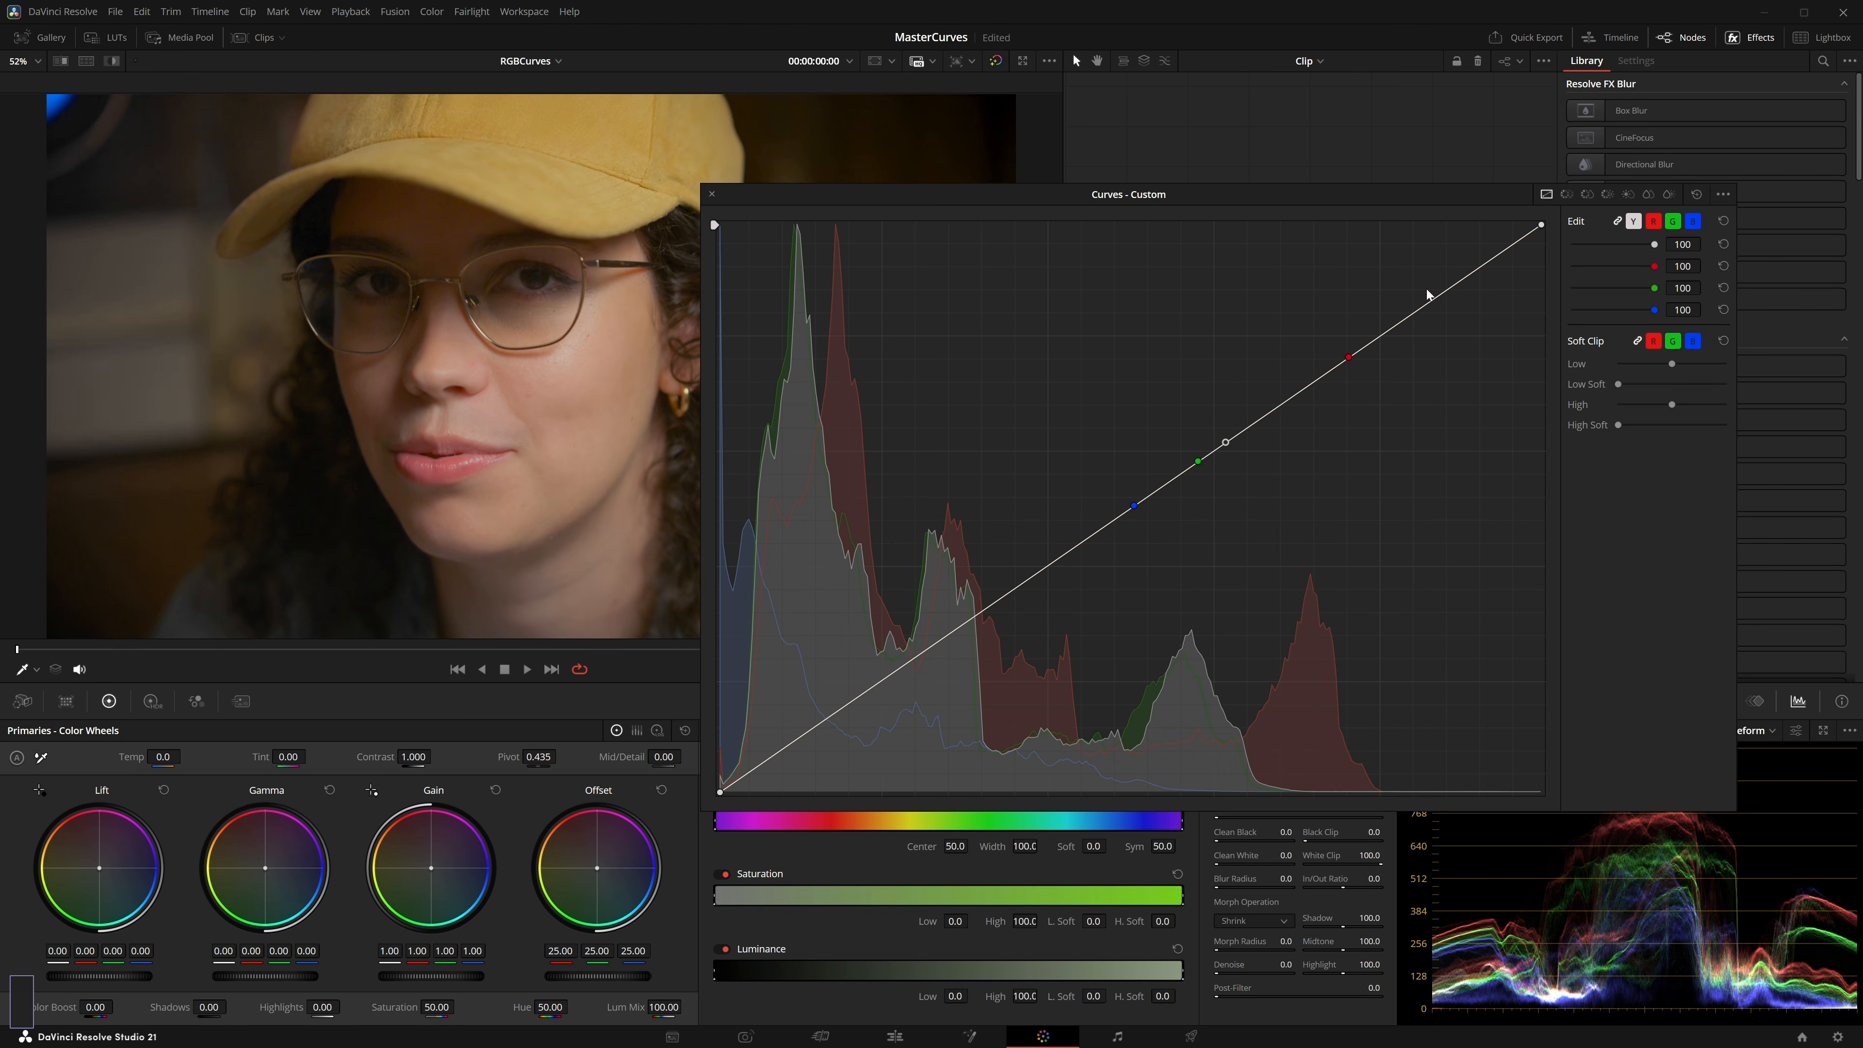
Step: Unlink the curve channels and shape only the luma curve, raising the sampled skin-tone point into the highlights and lowering the shadows
{"action": "left_click", "coordinate": [1614, 223]}
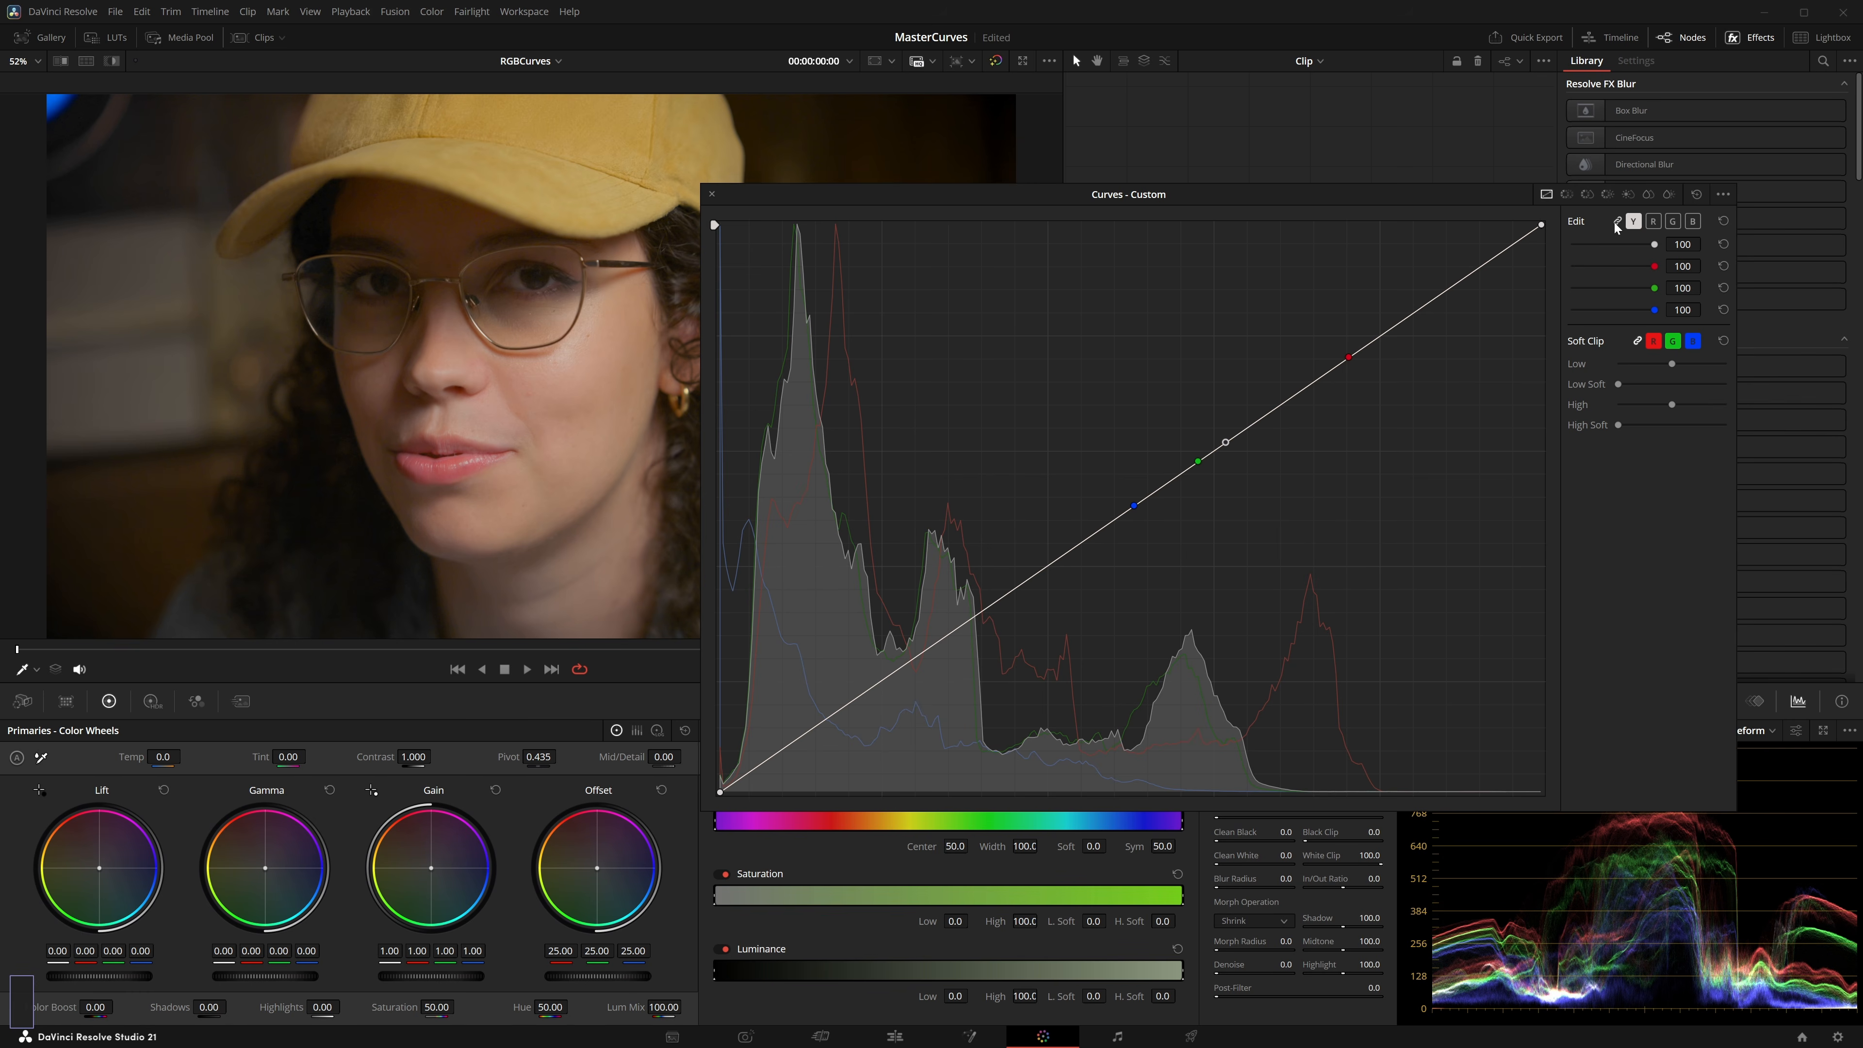
{"action": "mouse_move", "coordinate": [1224, 444]}
{"action": "left_mouse_down"}
{"action": "mouse_move", "coordinate": [1208, 412]}
{"action": "mouse_move", "coordinate": [1246, 462]}
{"action": "mouse_move", "coordinate": [1214, 422]}
{"action": "left_mouse_up"}
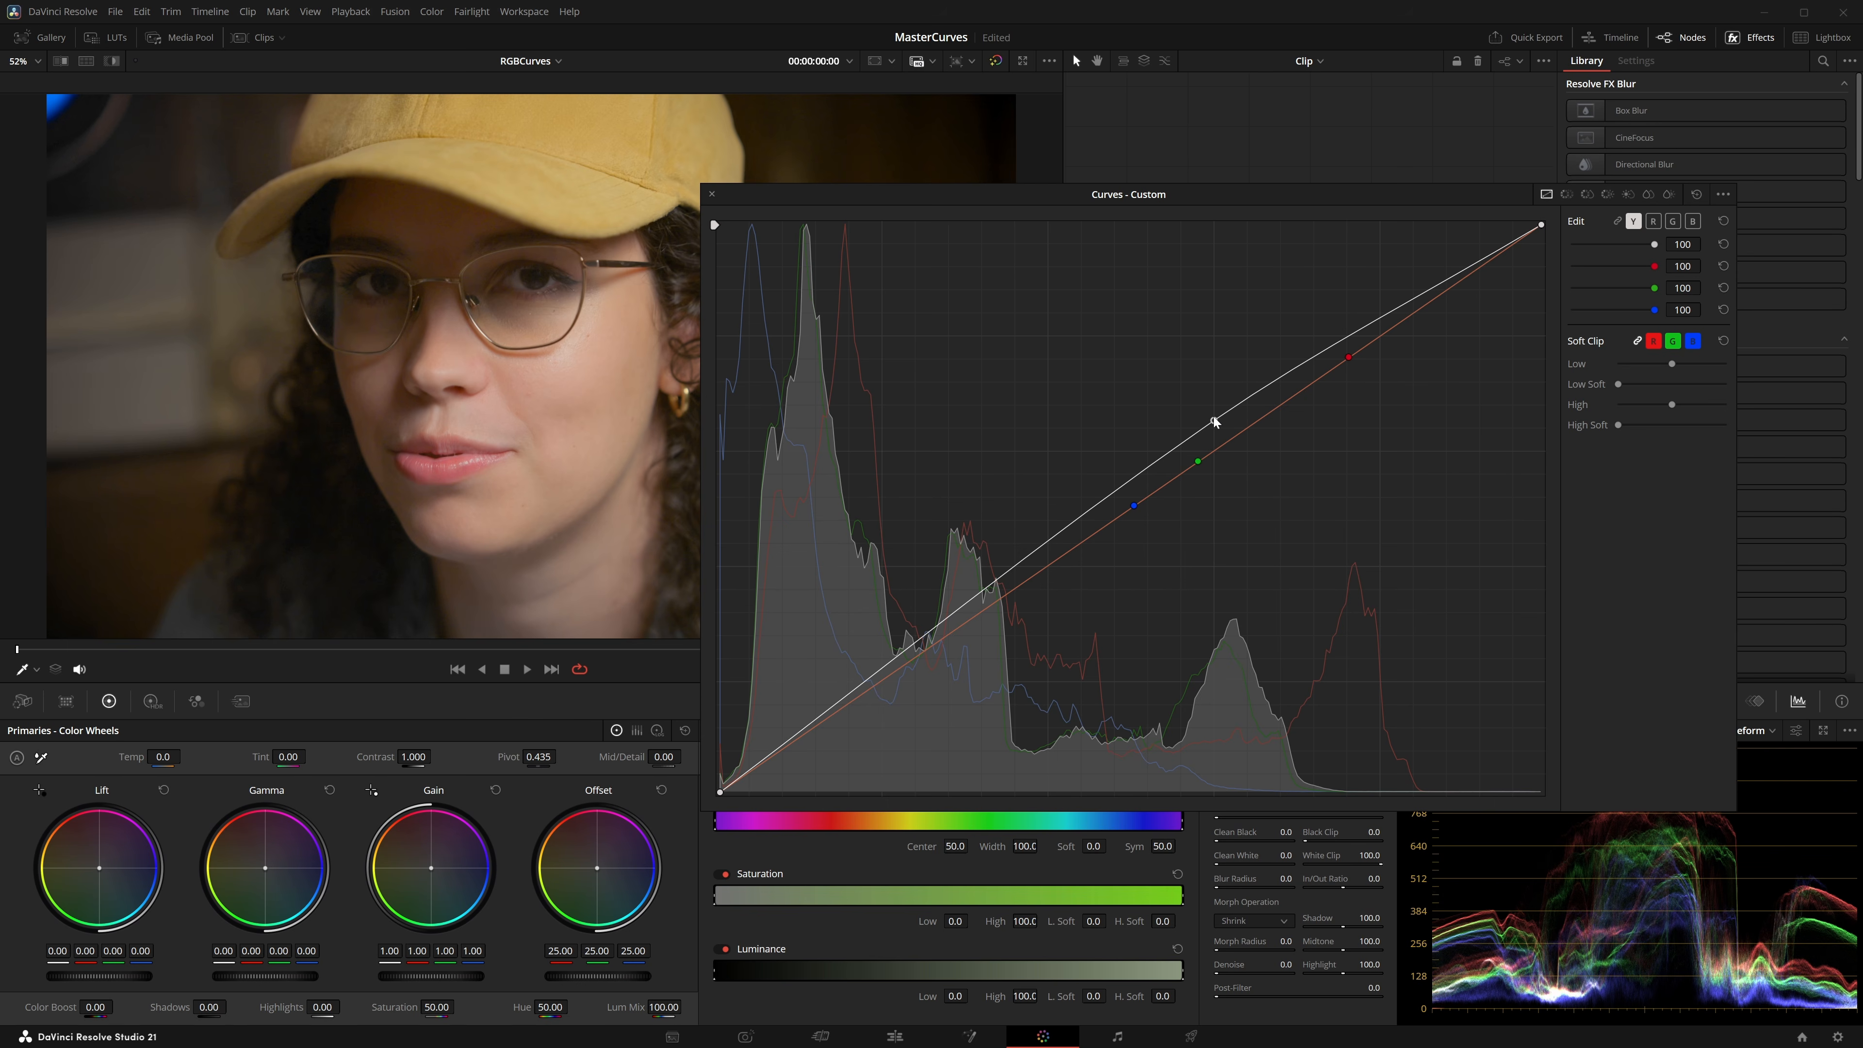
{"action": "left_click_drag", "start_coordinate": [1215, 421], "coordinate": [1281, 340]}
{"action": "left_click_drag", "start_coordinate": [979, 623], "coordinate": [958, 670]}
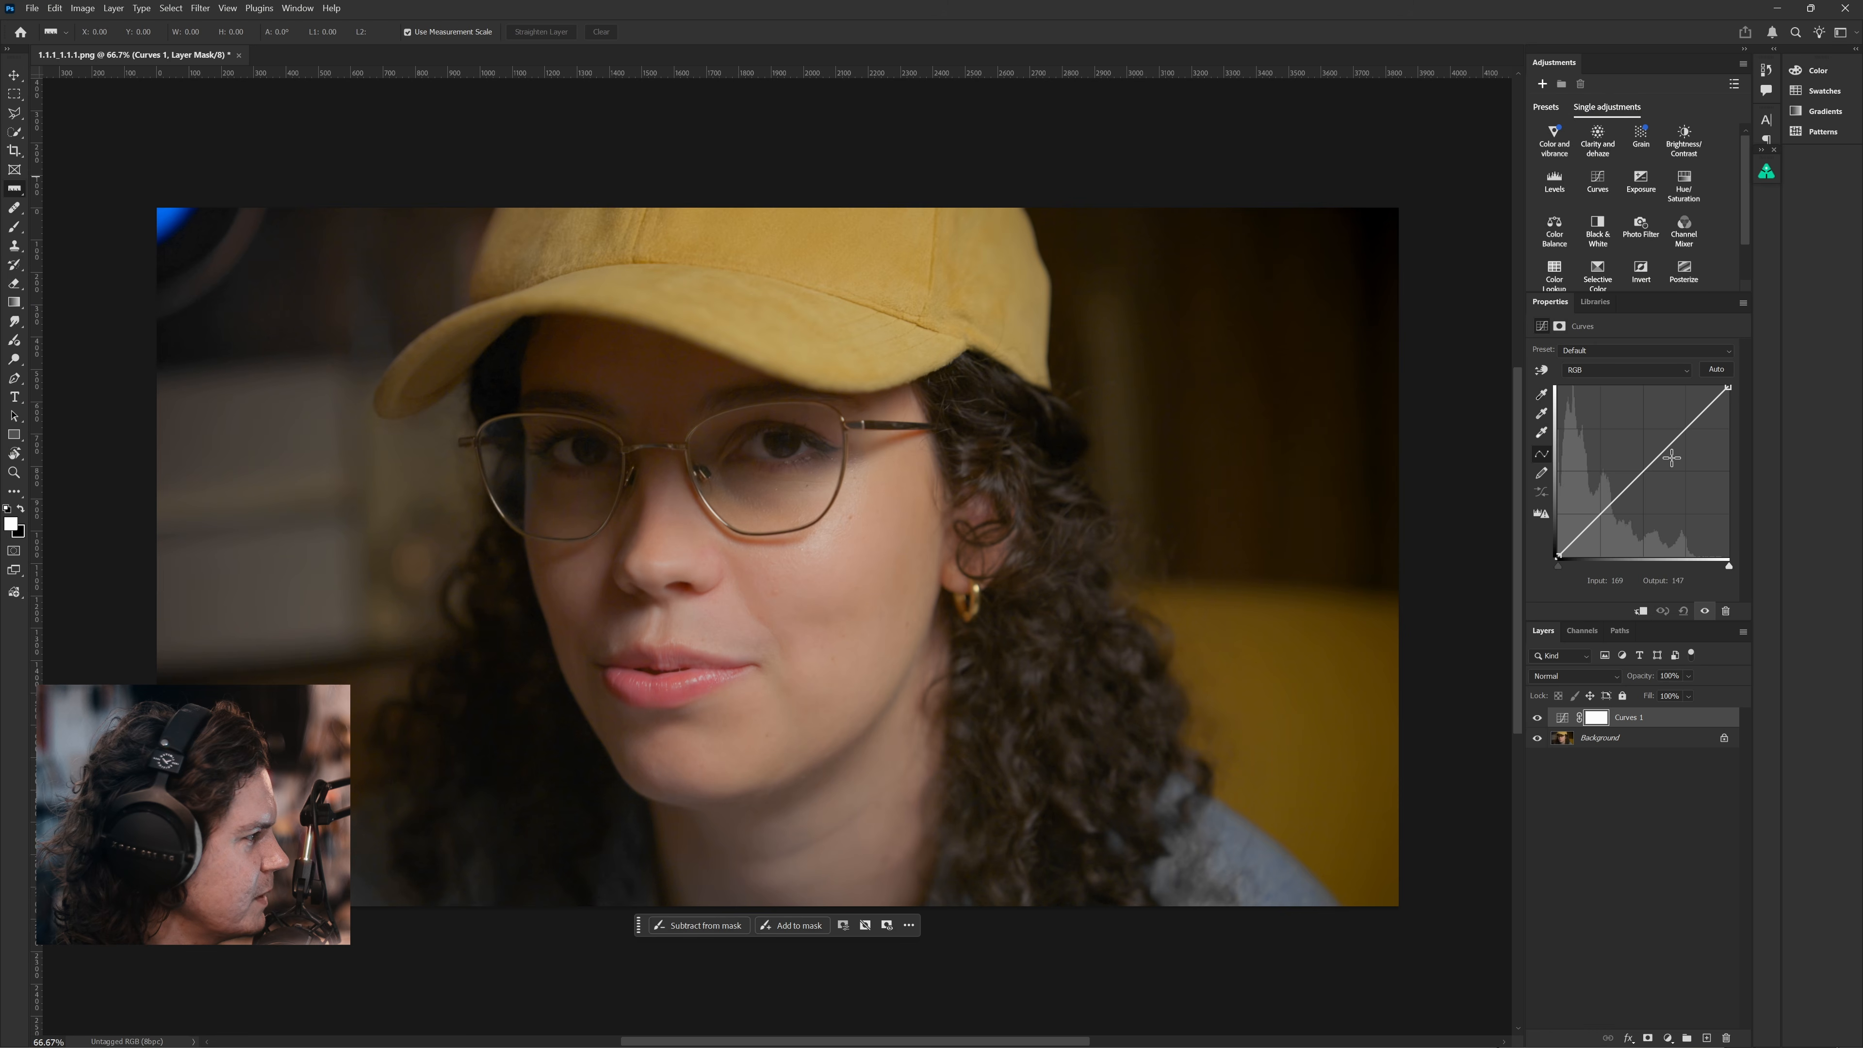
Step: In Photoshop, shape an S-curve on the RGB curve of the Curves adjustment by raising the highlights and lowering the shadows
{"action": "left_click_drag", "start_coordinate": [1671, 458], "coordinate": [1670, 431]}
{"action": "left_click", "coordinate": [1603, 502]}
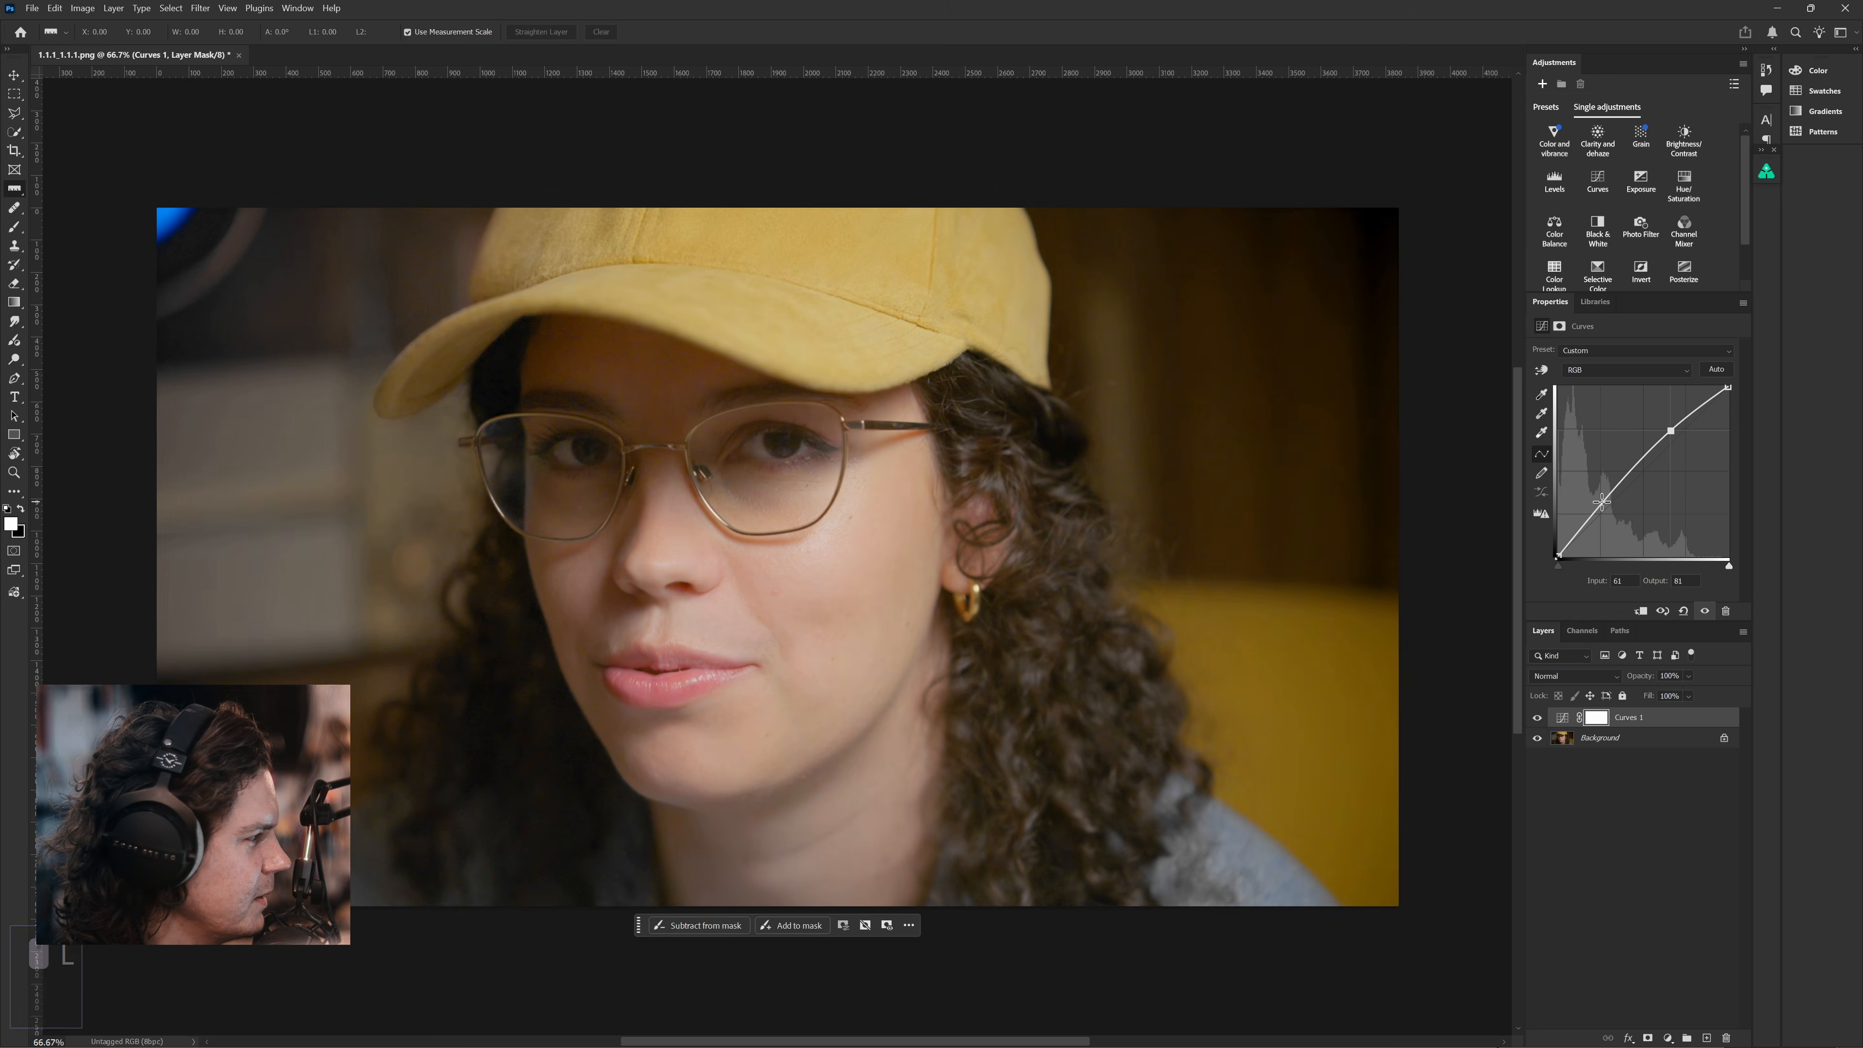
{"action": "left_click_drag", "start_coordinate": [1602, 503], "coordinate": [1611, 519]}
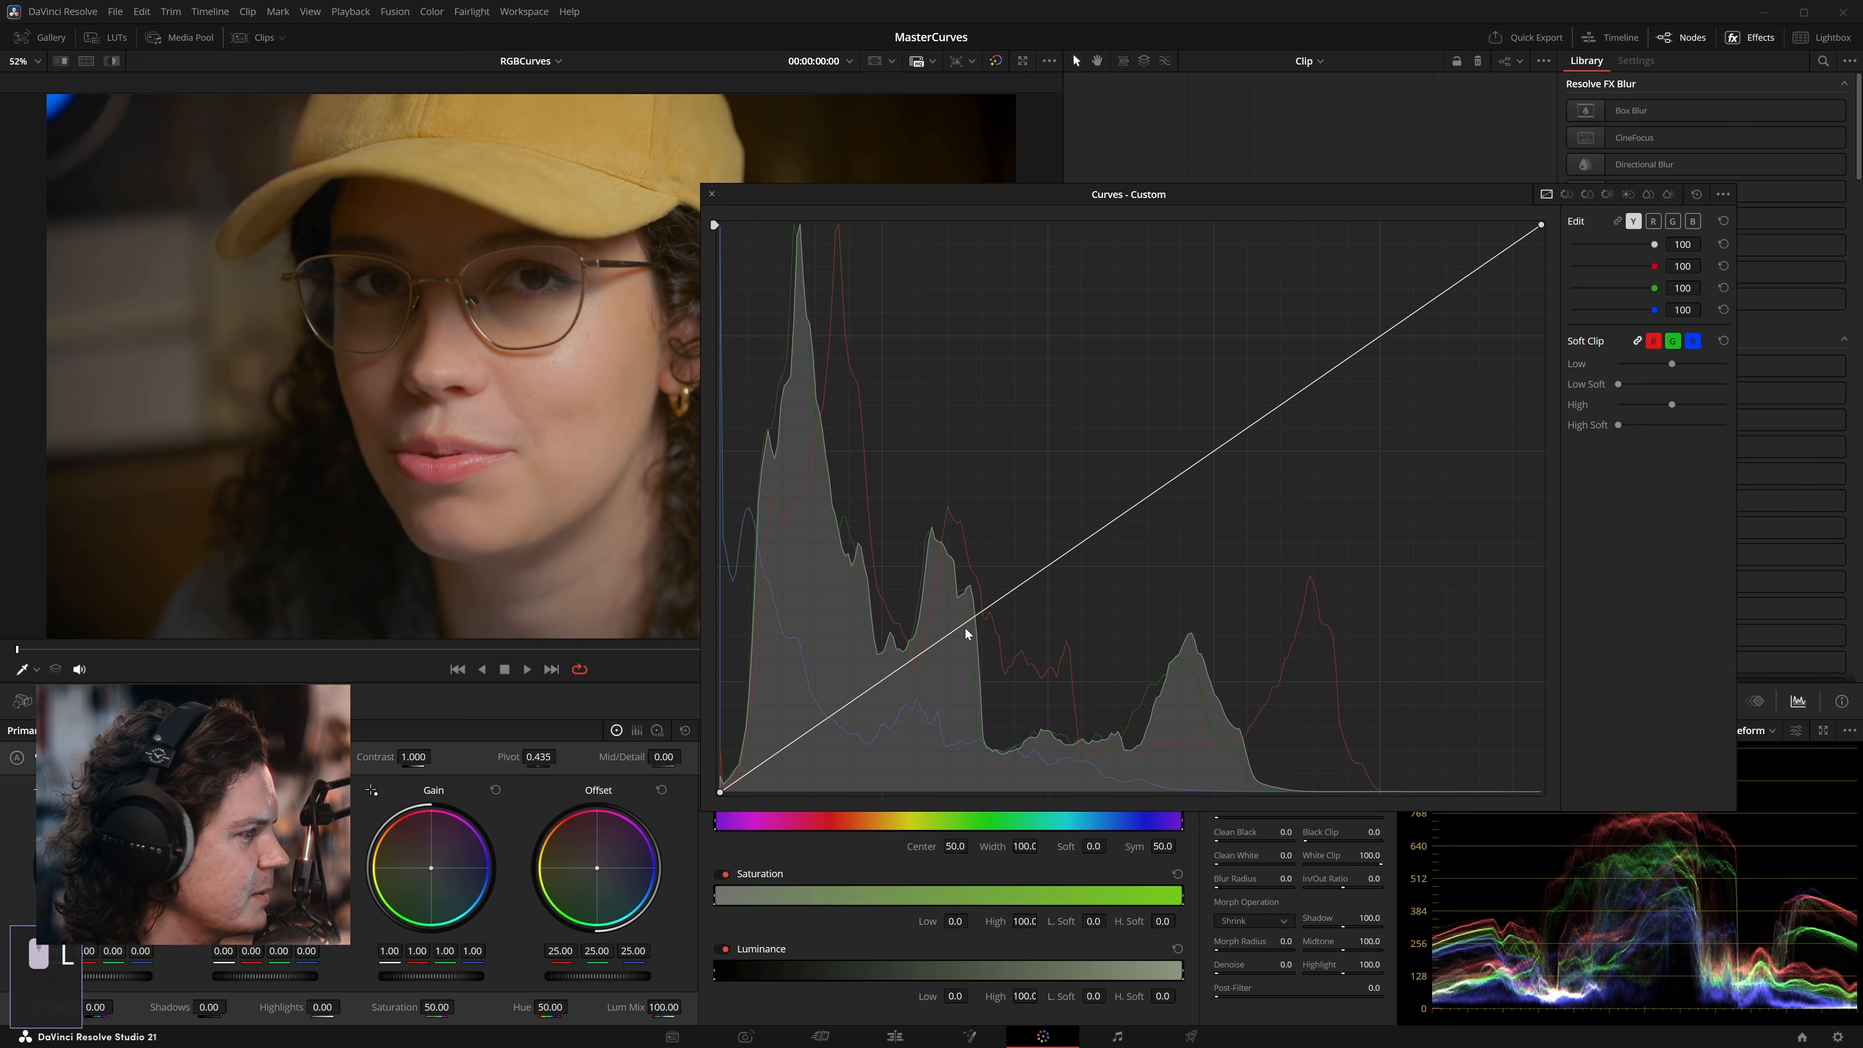
Step: In DaVinci Resolve, build a strong S-curve on the luma channel alone, and relink all channels to lower the shadow point slightly
{"action": "left_click_drag", "start_coordinate": [966, 625], "coordinate": [981, 644]}
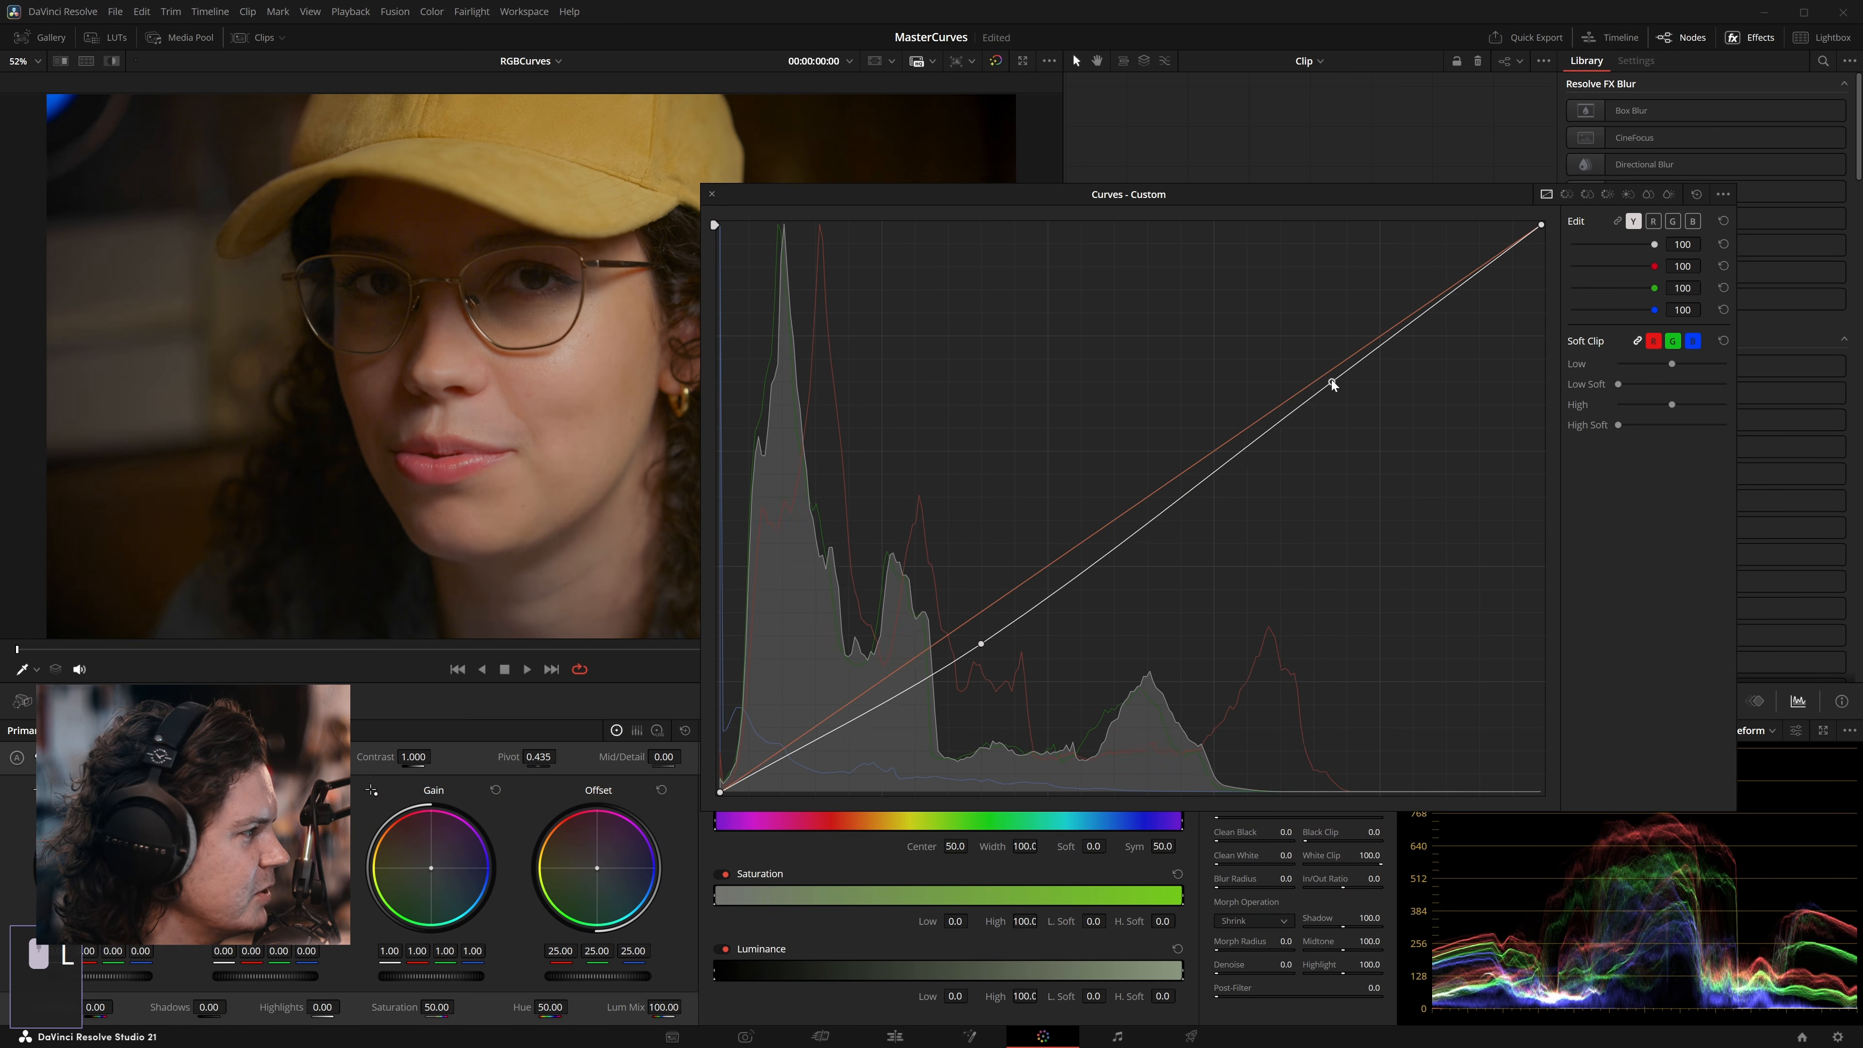
{"action": "left_click_drag", "start_coordinate": [1331, 380], "coordinate": [1312, 330]}
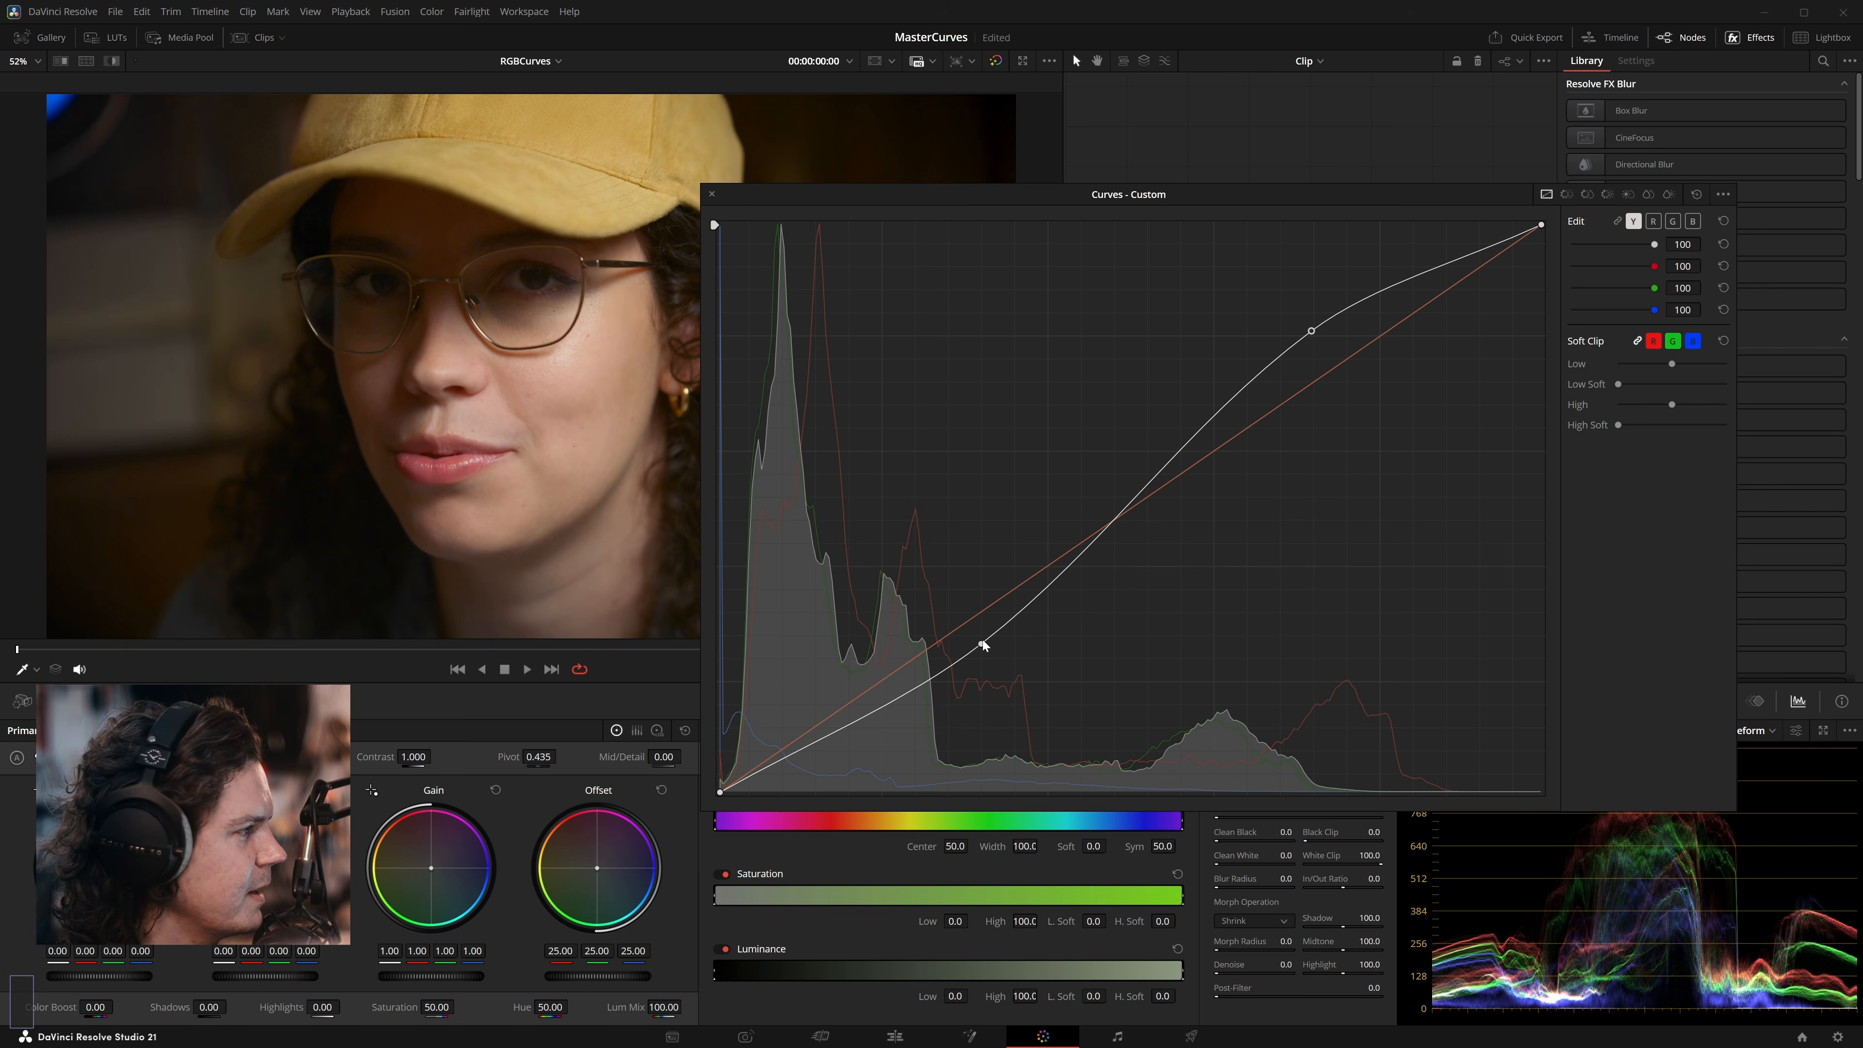
{"action": "left_click_drag", "start_coordinate": [982, 642], "coordinate": [989, 669]}
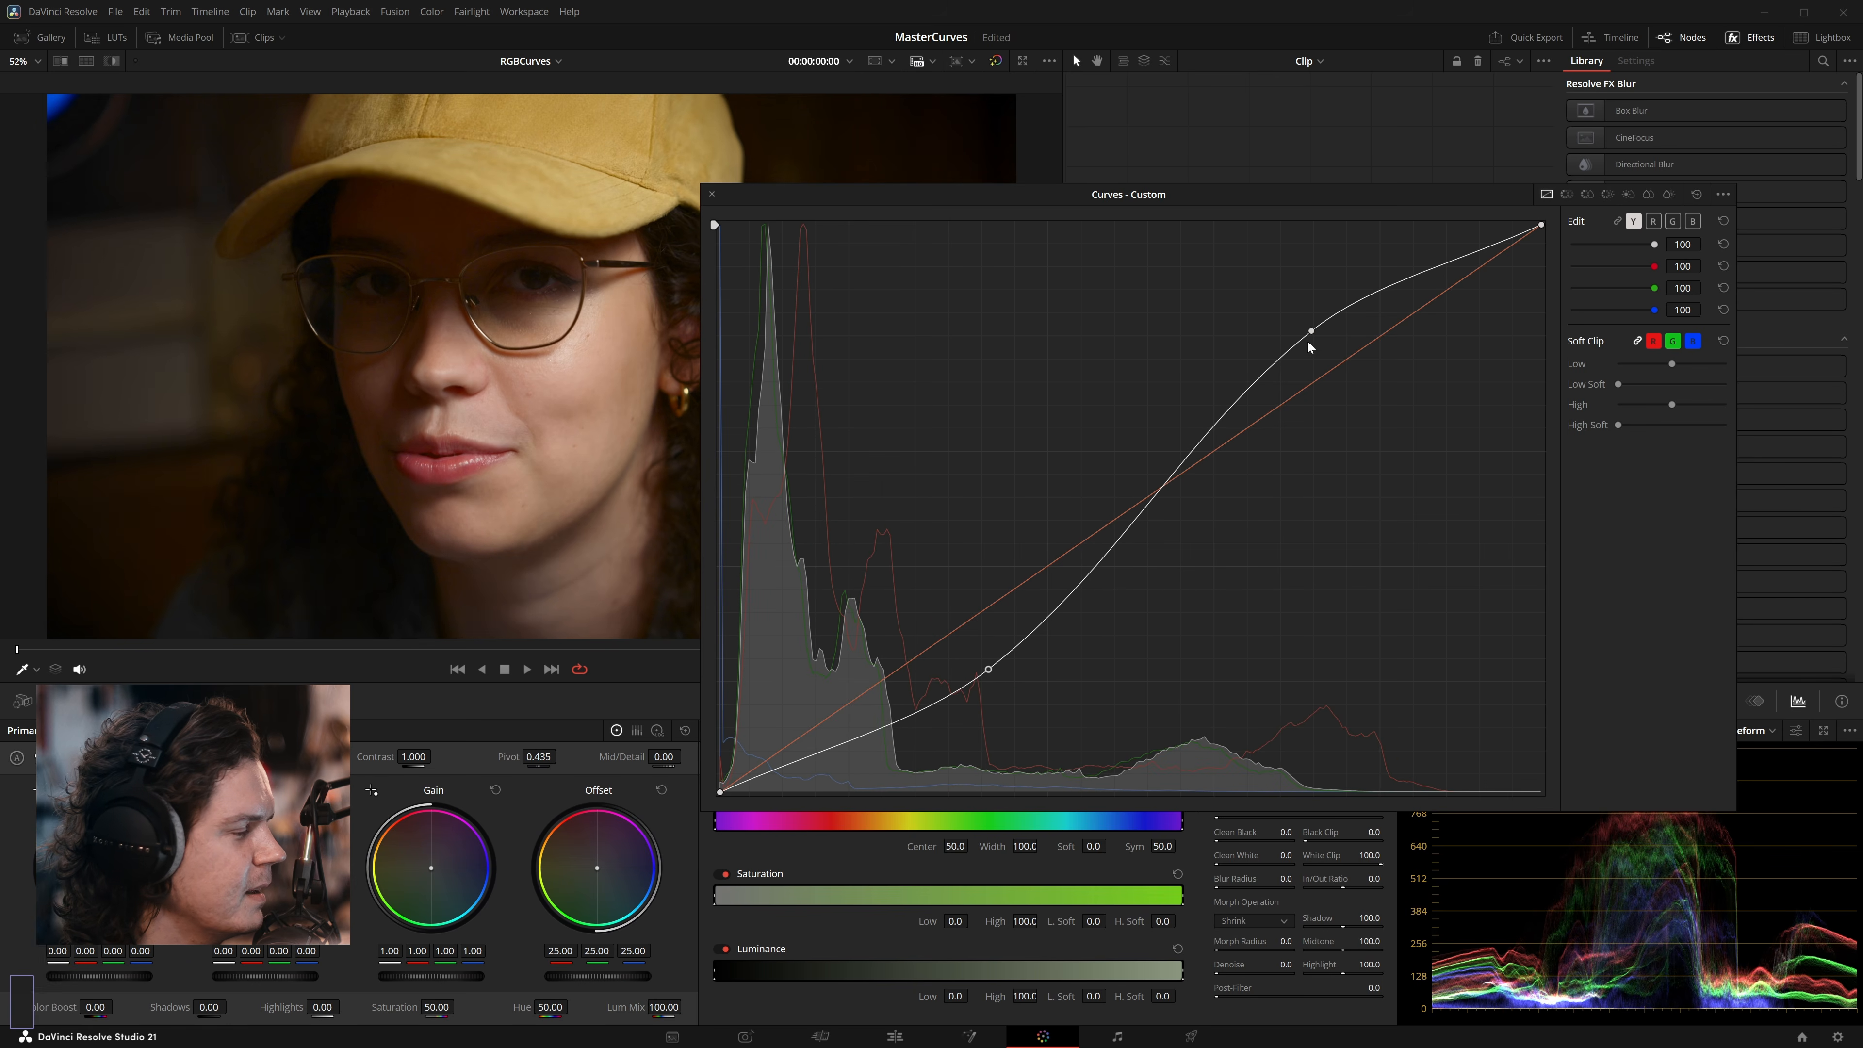
{"action": "left_click_drag", "start_coordinate": [1307, 339], "coordinate": [1312, 322]}
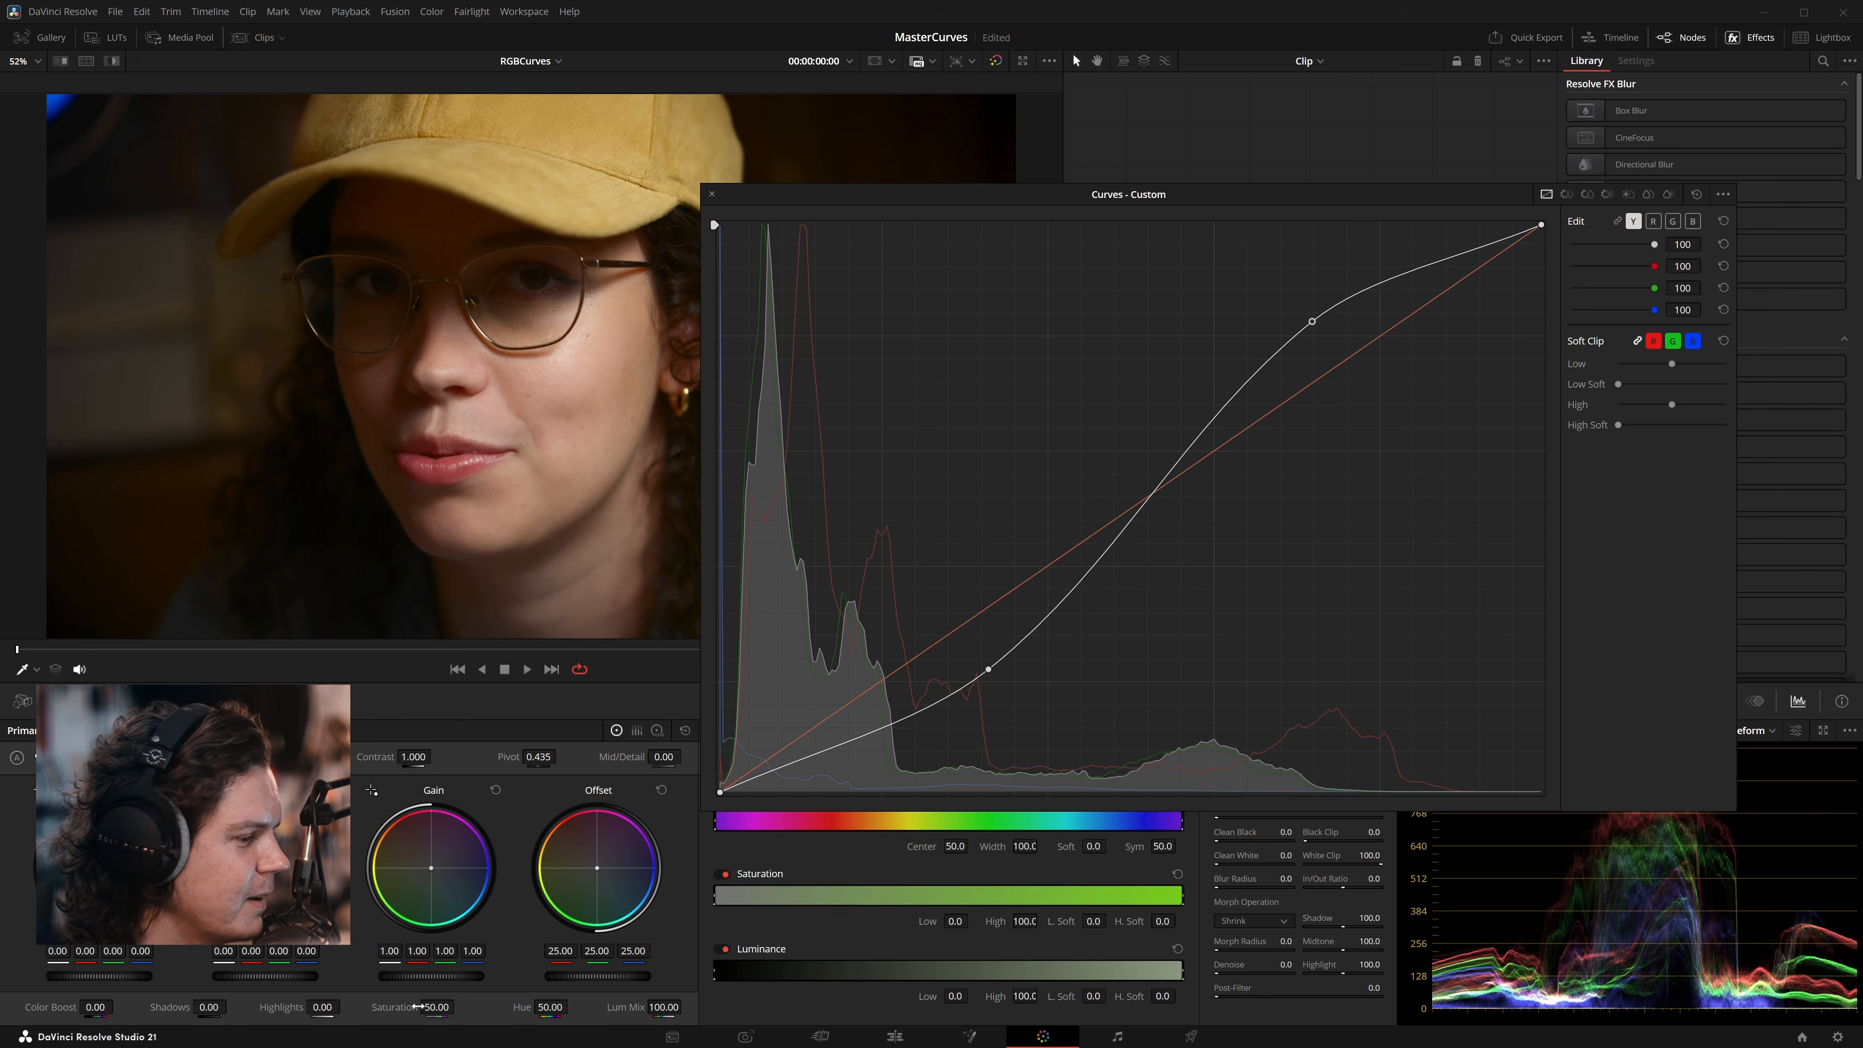
{"action": "left_click", "coordinate": [1618, 221]}
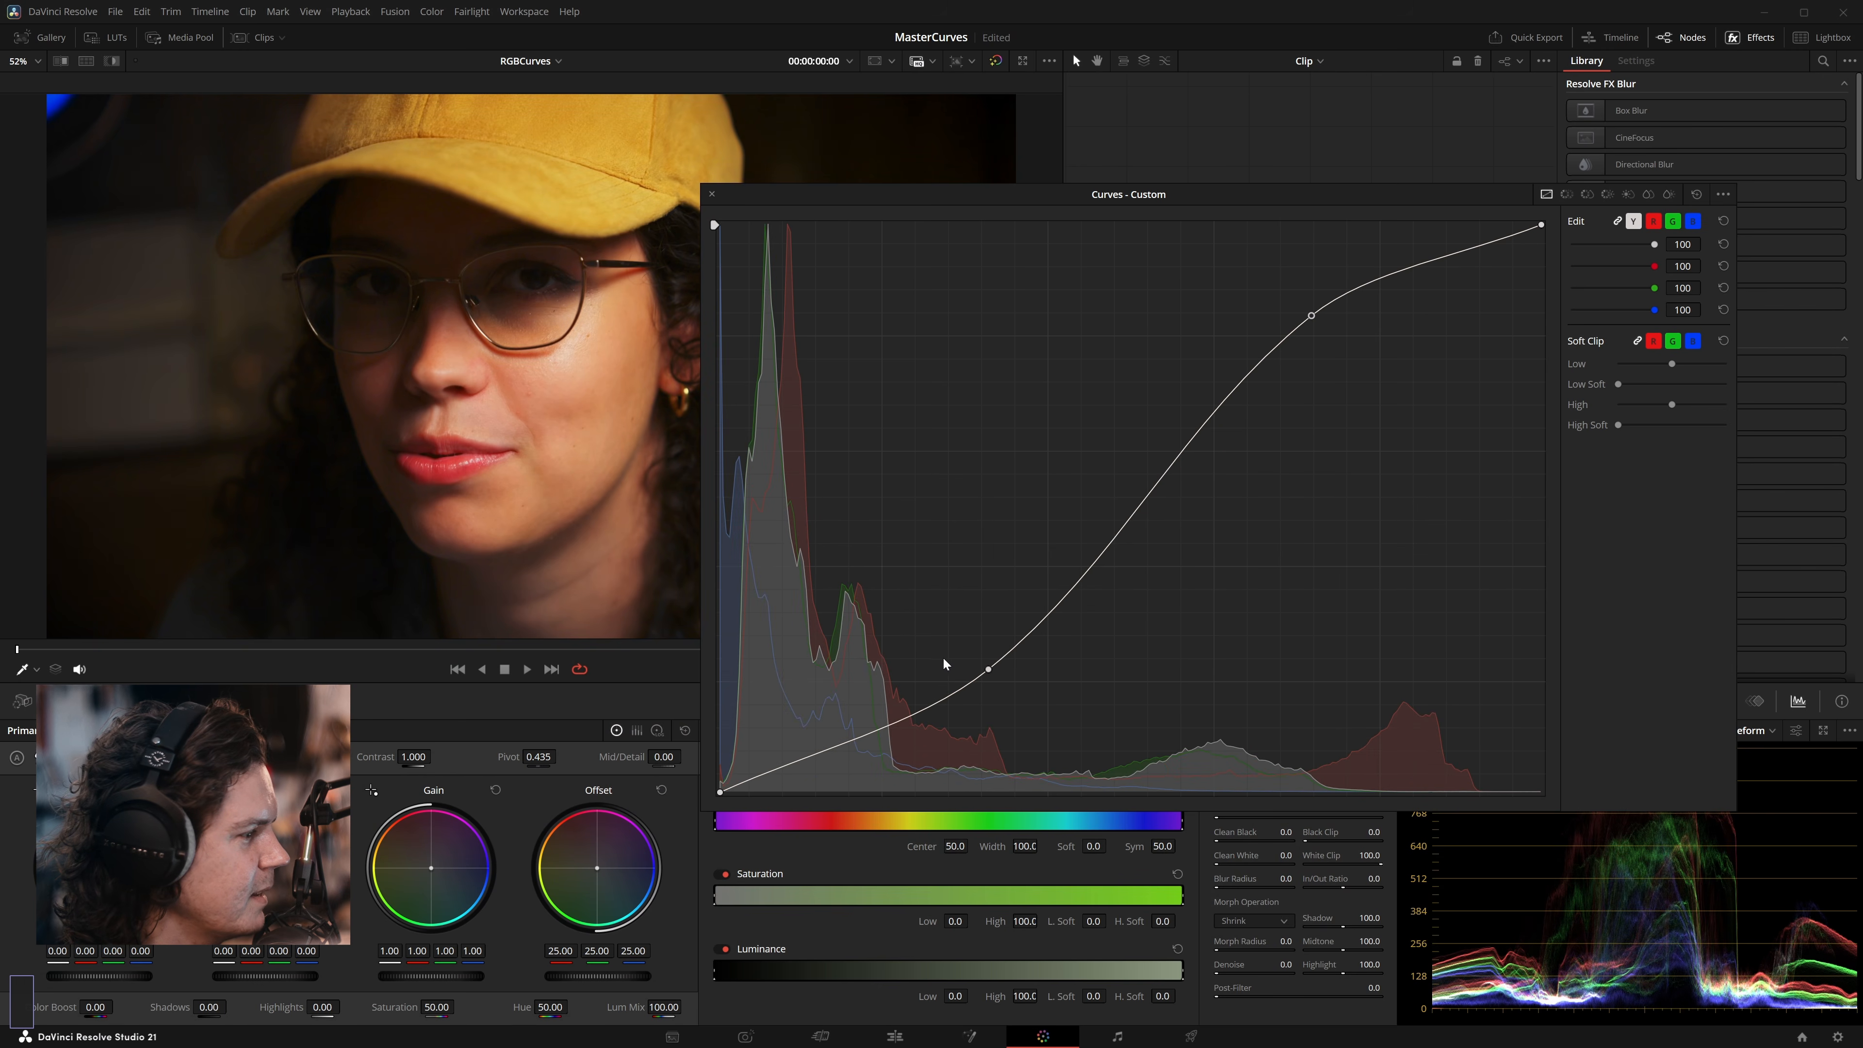
{"action": "left_click_drag", "start_coordinate": [988, 668], "coordinate": [991, 673]}
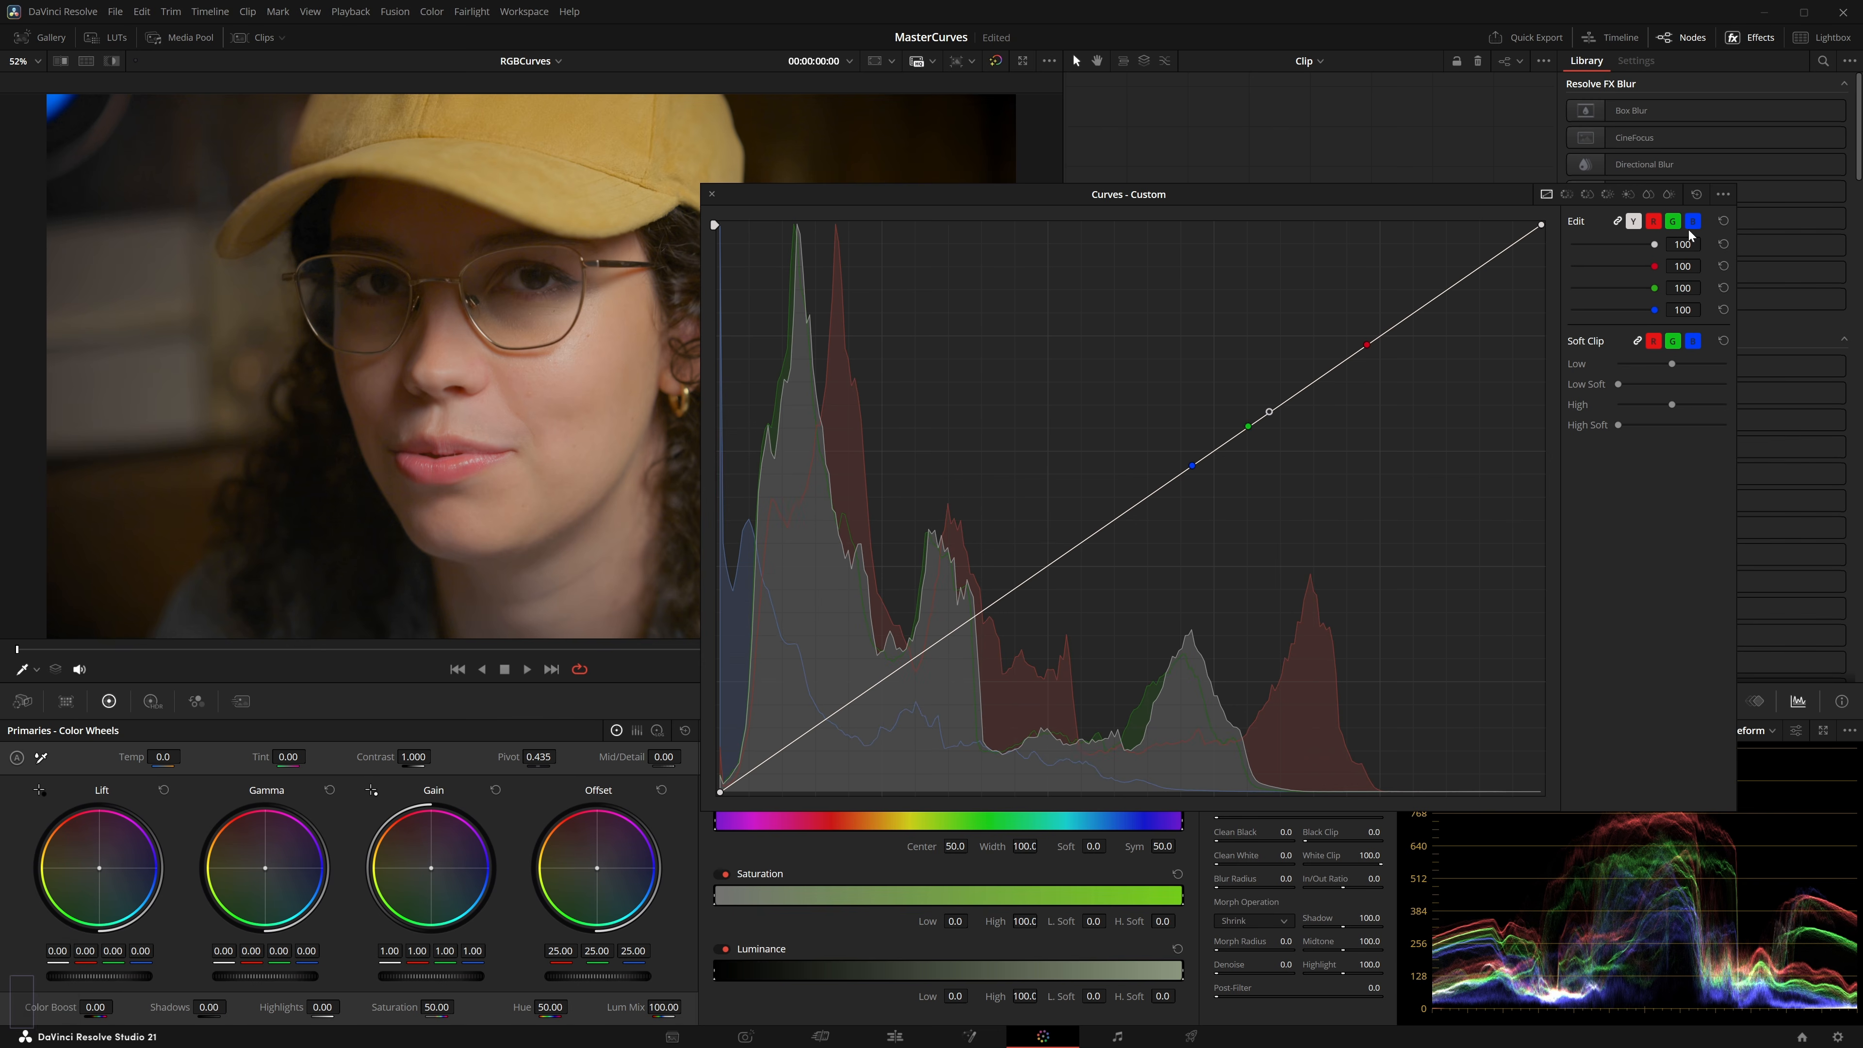
Step: Unlink the curve channels and slightly lower the sampled skin-tone points on the green and blue curves, leaving their horizontal positions nearly unchanged
{"action": "left_click", "coordinate": [1617, 220]}
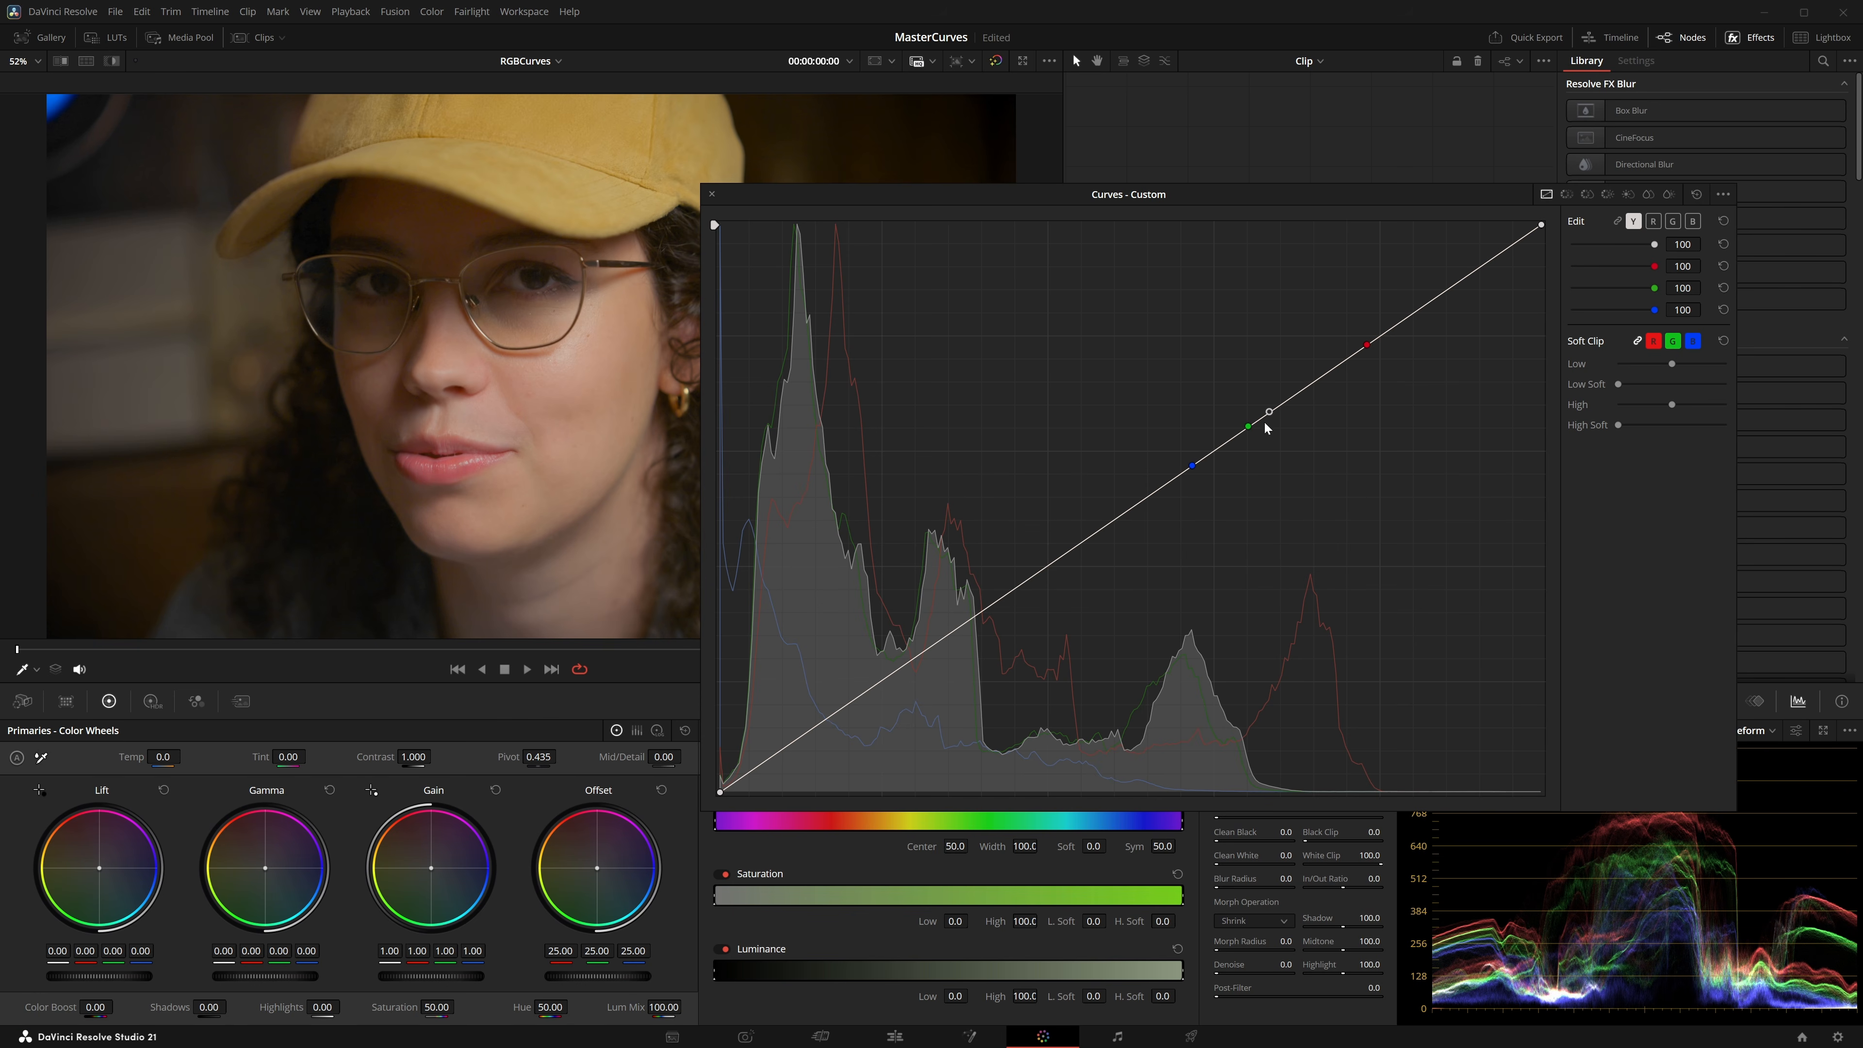
{"action": "left_click_drag", "start_coordinate": [1253, 430], "coordinate": [1205, 461]}
{"action": "left_click_drag", "start_coordinate": [1205, 461], "coordinate": [1200, 477]}
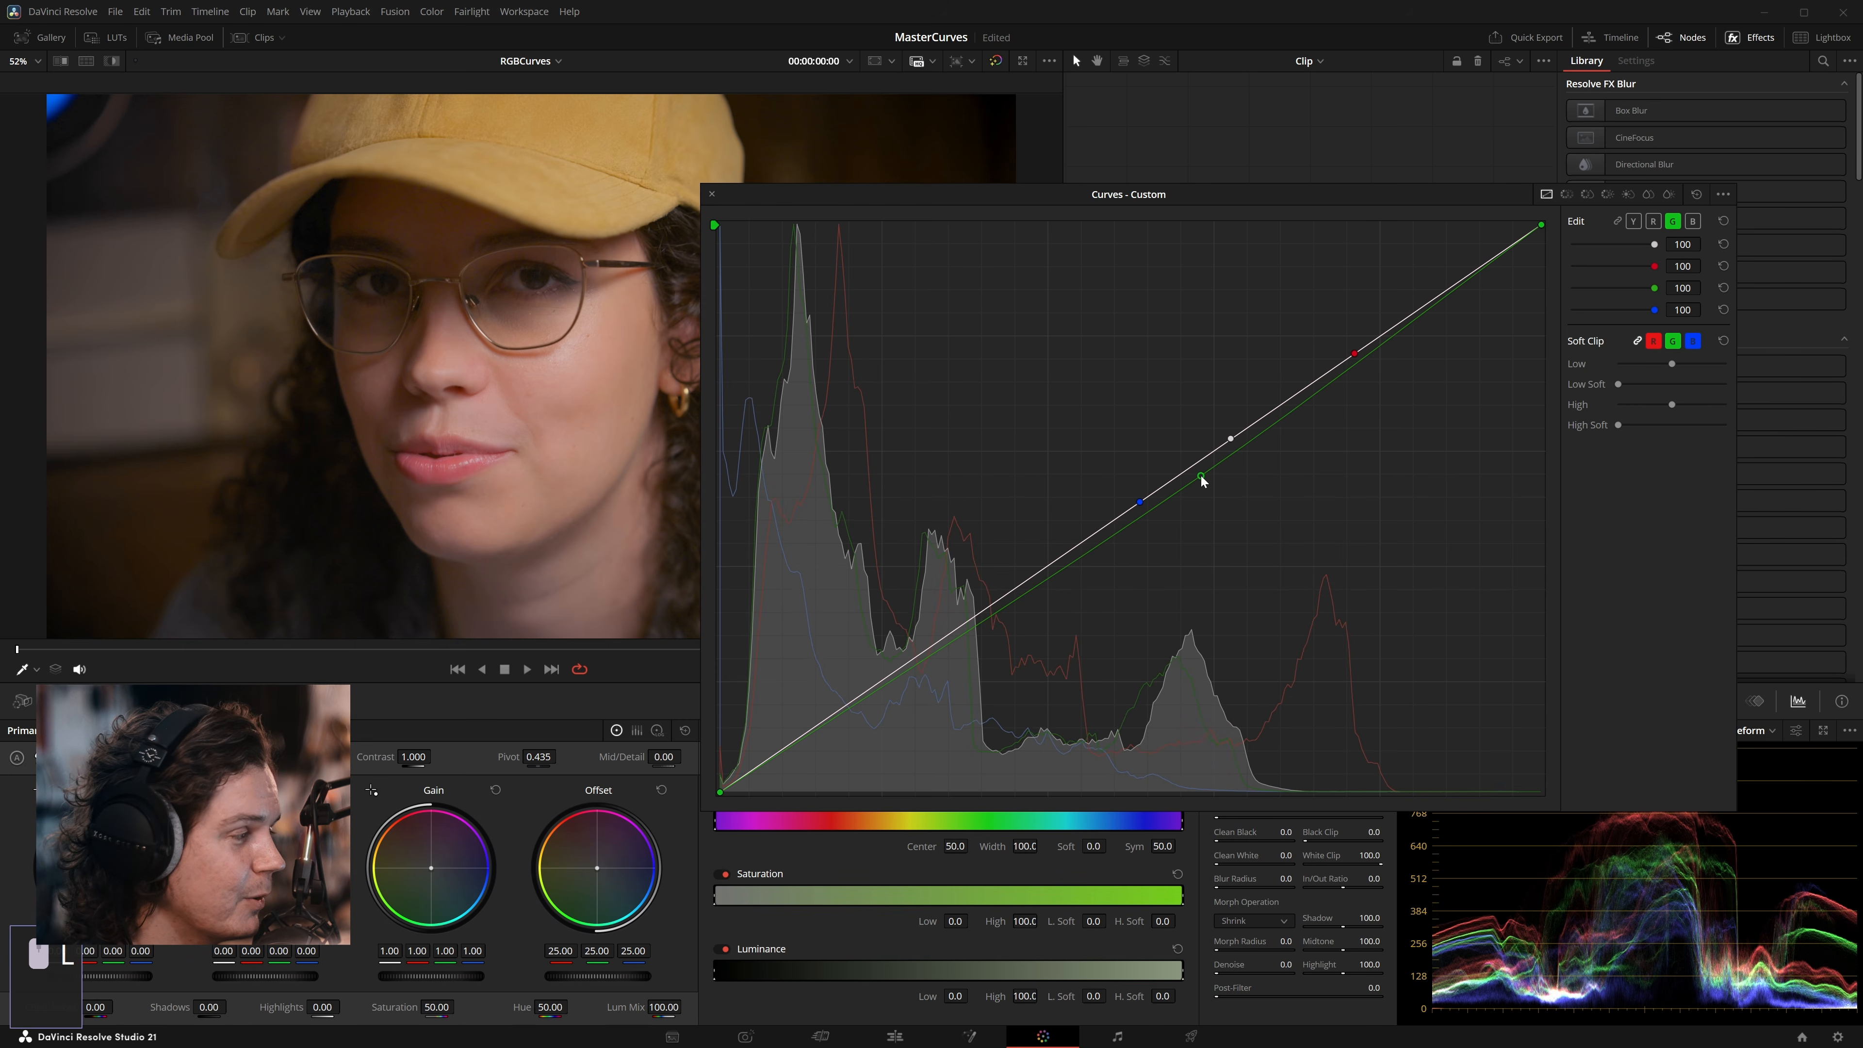
{"action": "left_click", "coordinate": [1201, 473], "text": "alt"}
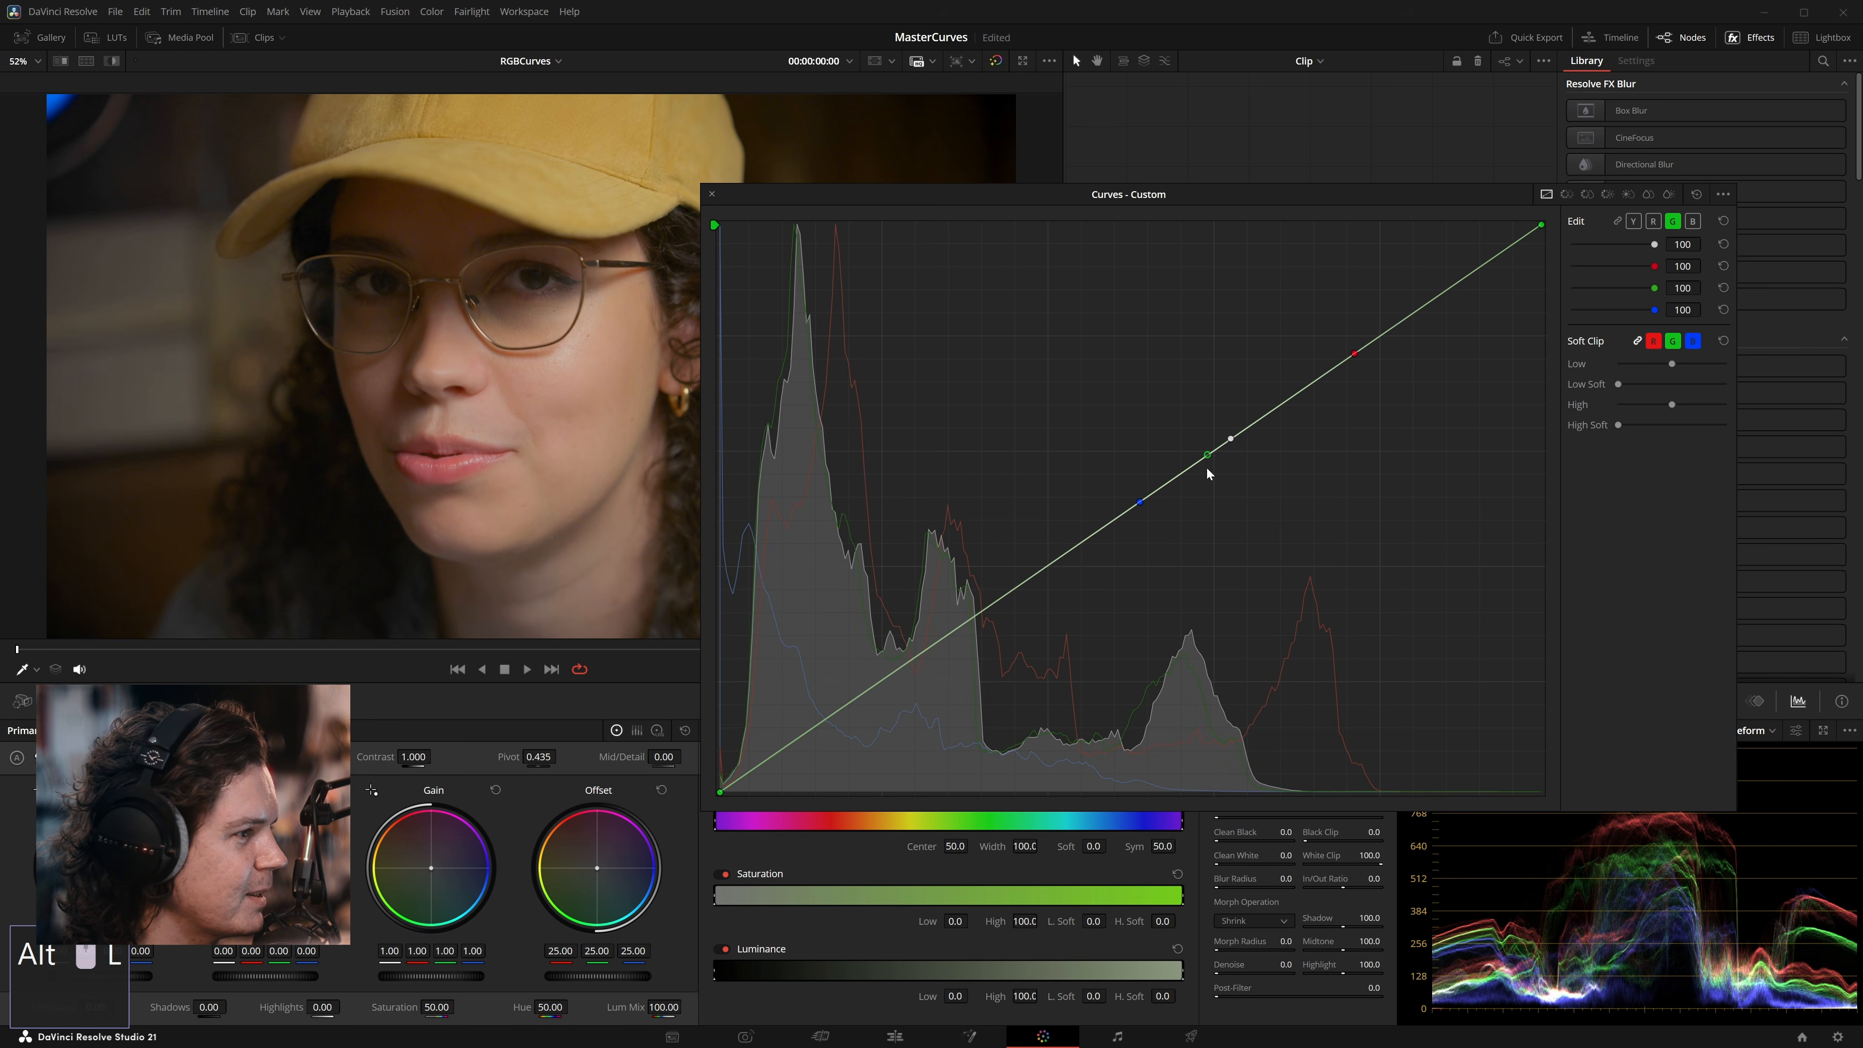
{"action": "mouse_move", "coordinate": [1207, 464]}
{"action": "left_mouse_down"}
{"action": "mouse_move", "coordinate": [1210, 495]}
{"action": "mouse_move", "coordinate": [1201, 478]}
{"action": "mouse_move", "coordinate": [1126, 518]}
{"action": "mouse_move", "coordinate": [1200, 470]}
{"action": "left_mouse_up"}
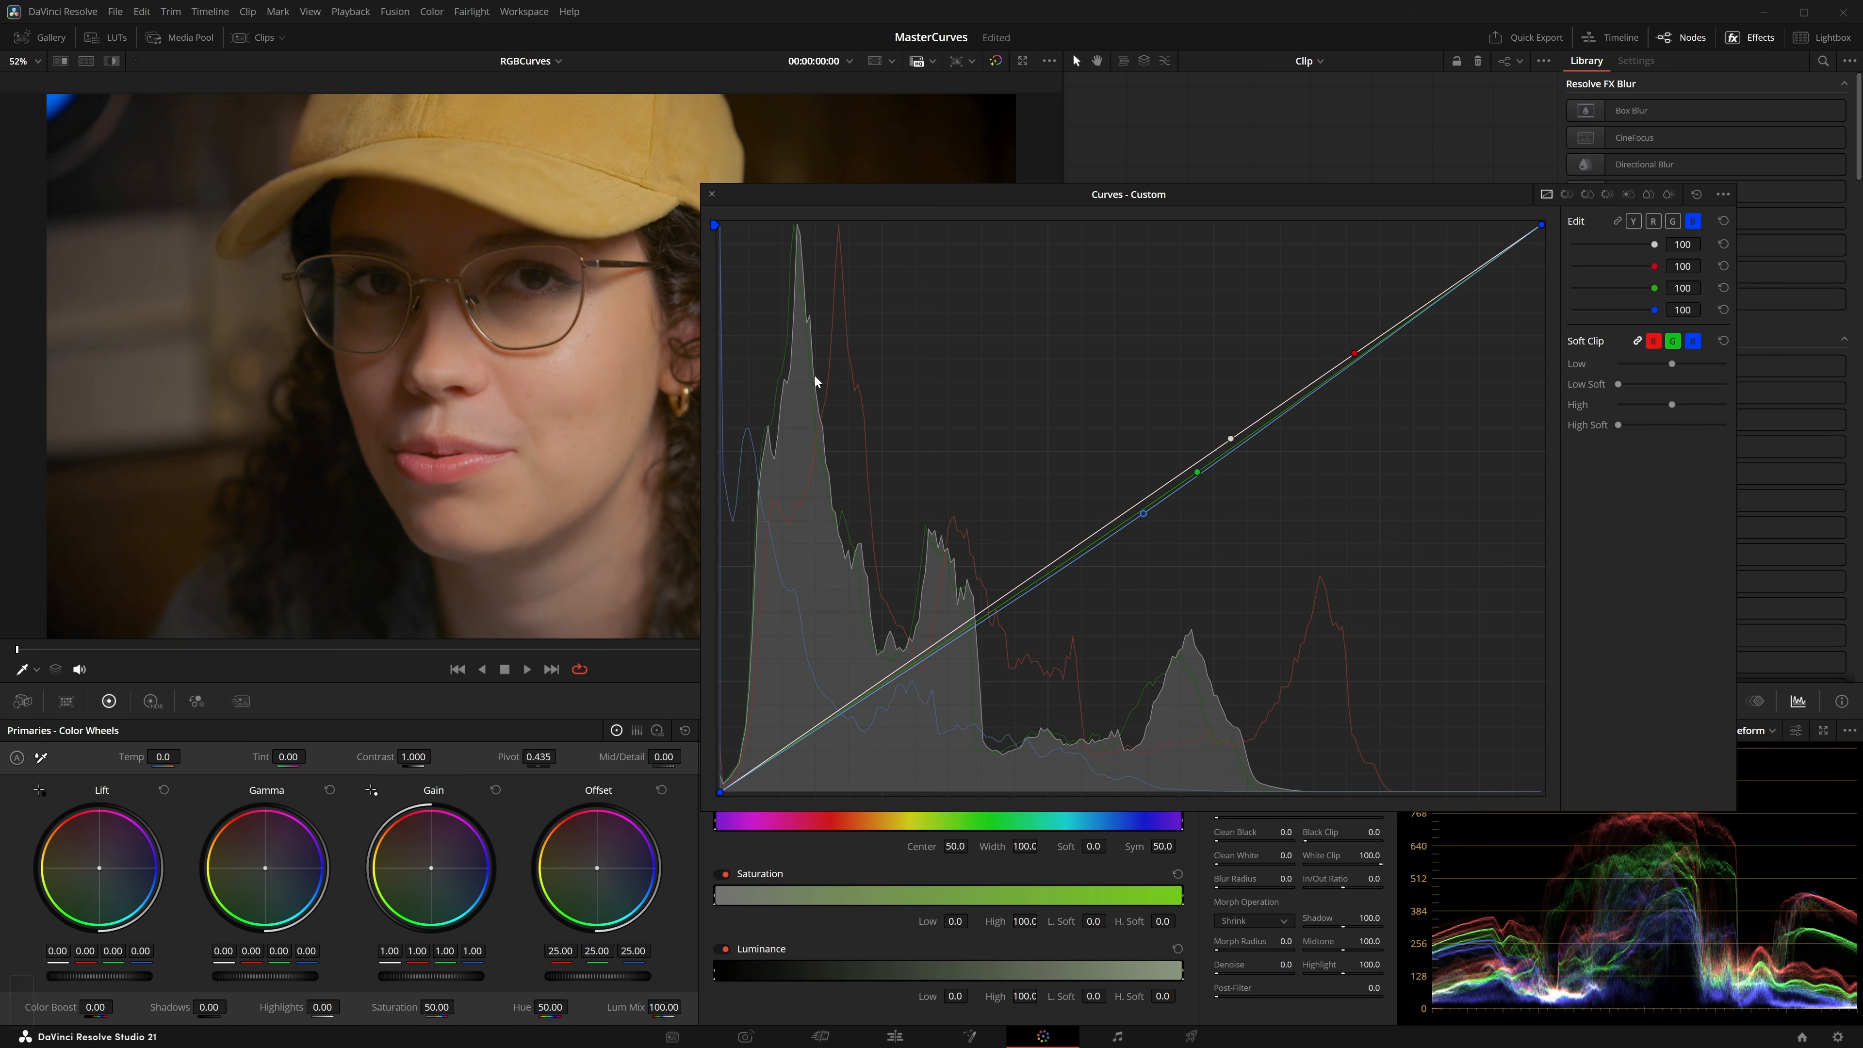
Step: Toggle the current node off and on repeatedly to compare the portrait's skin tones before and after the curve adjustment
{"action": "key", "text": "ctrl+d"}
{"action": "key", "text": "ctrl+d"}
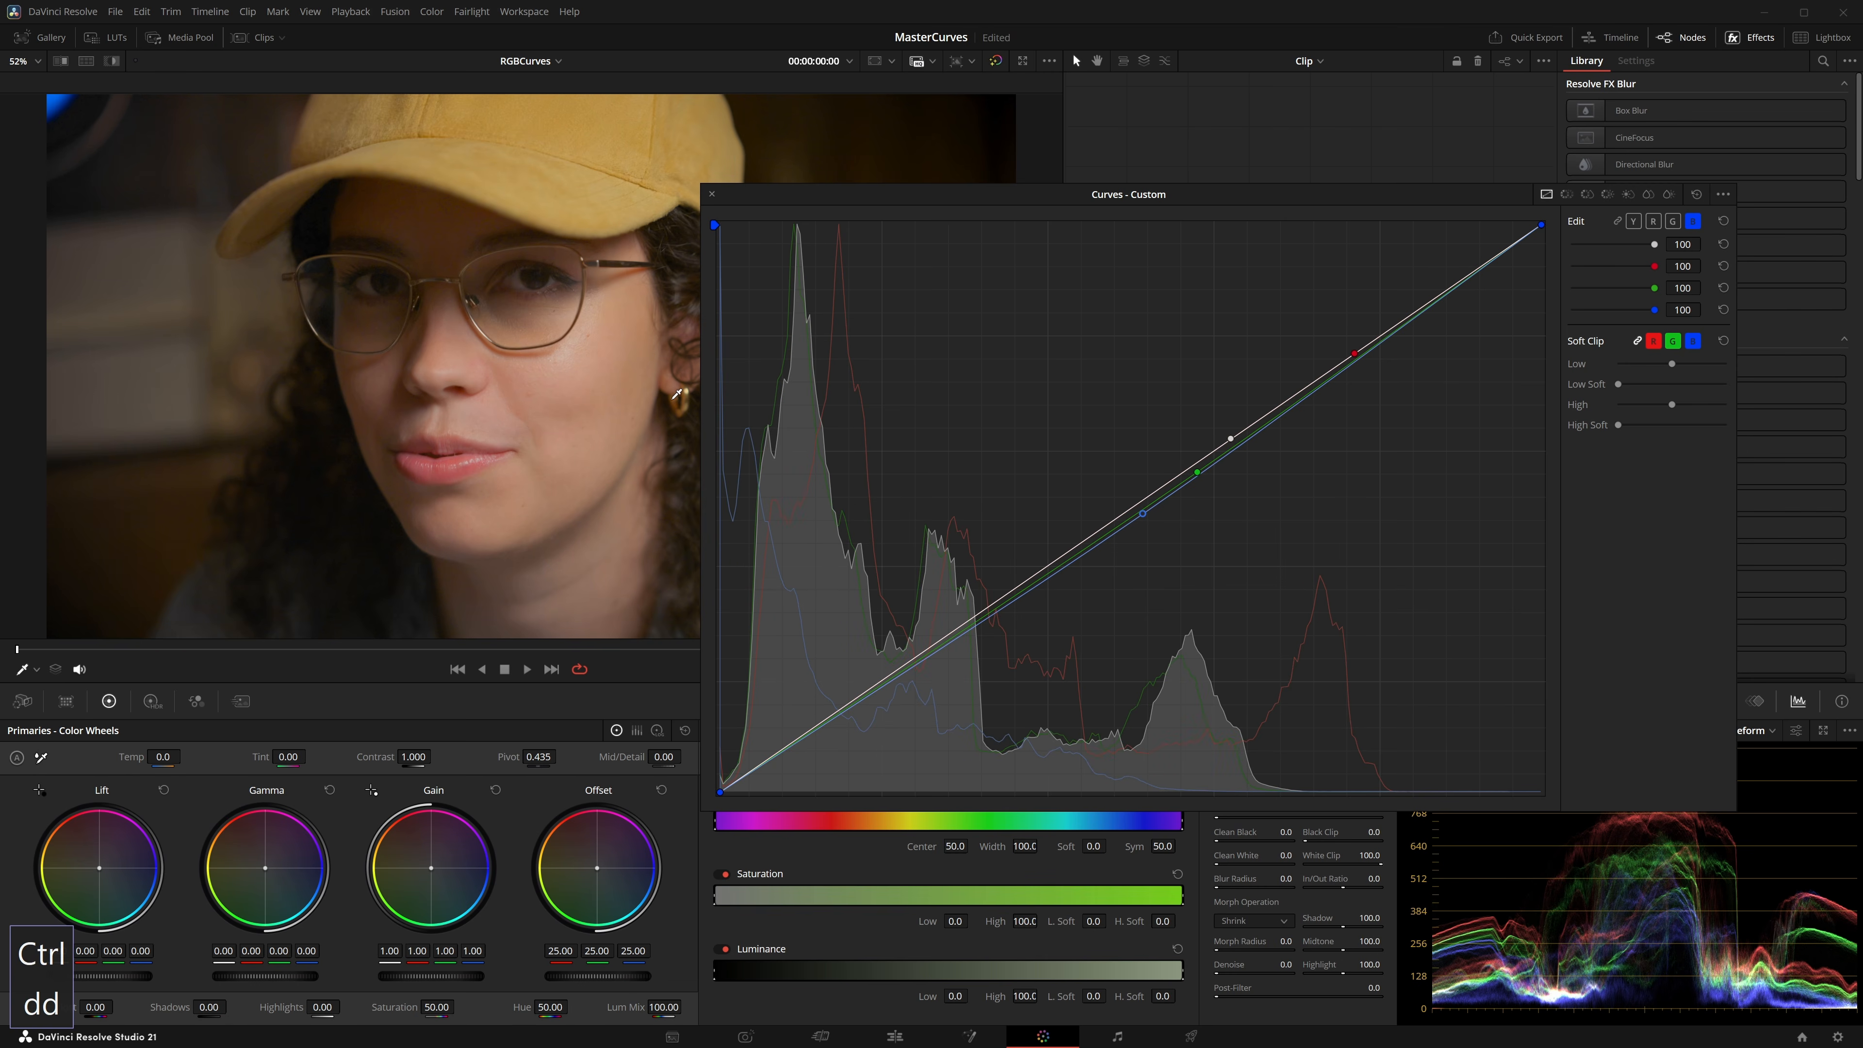
{"action": "key", "text": "ctrl+d"}
{"action": "key", "text": "ctrl+d"}
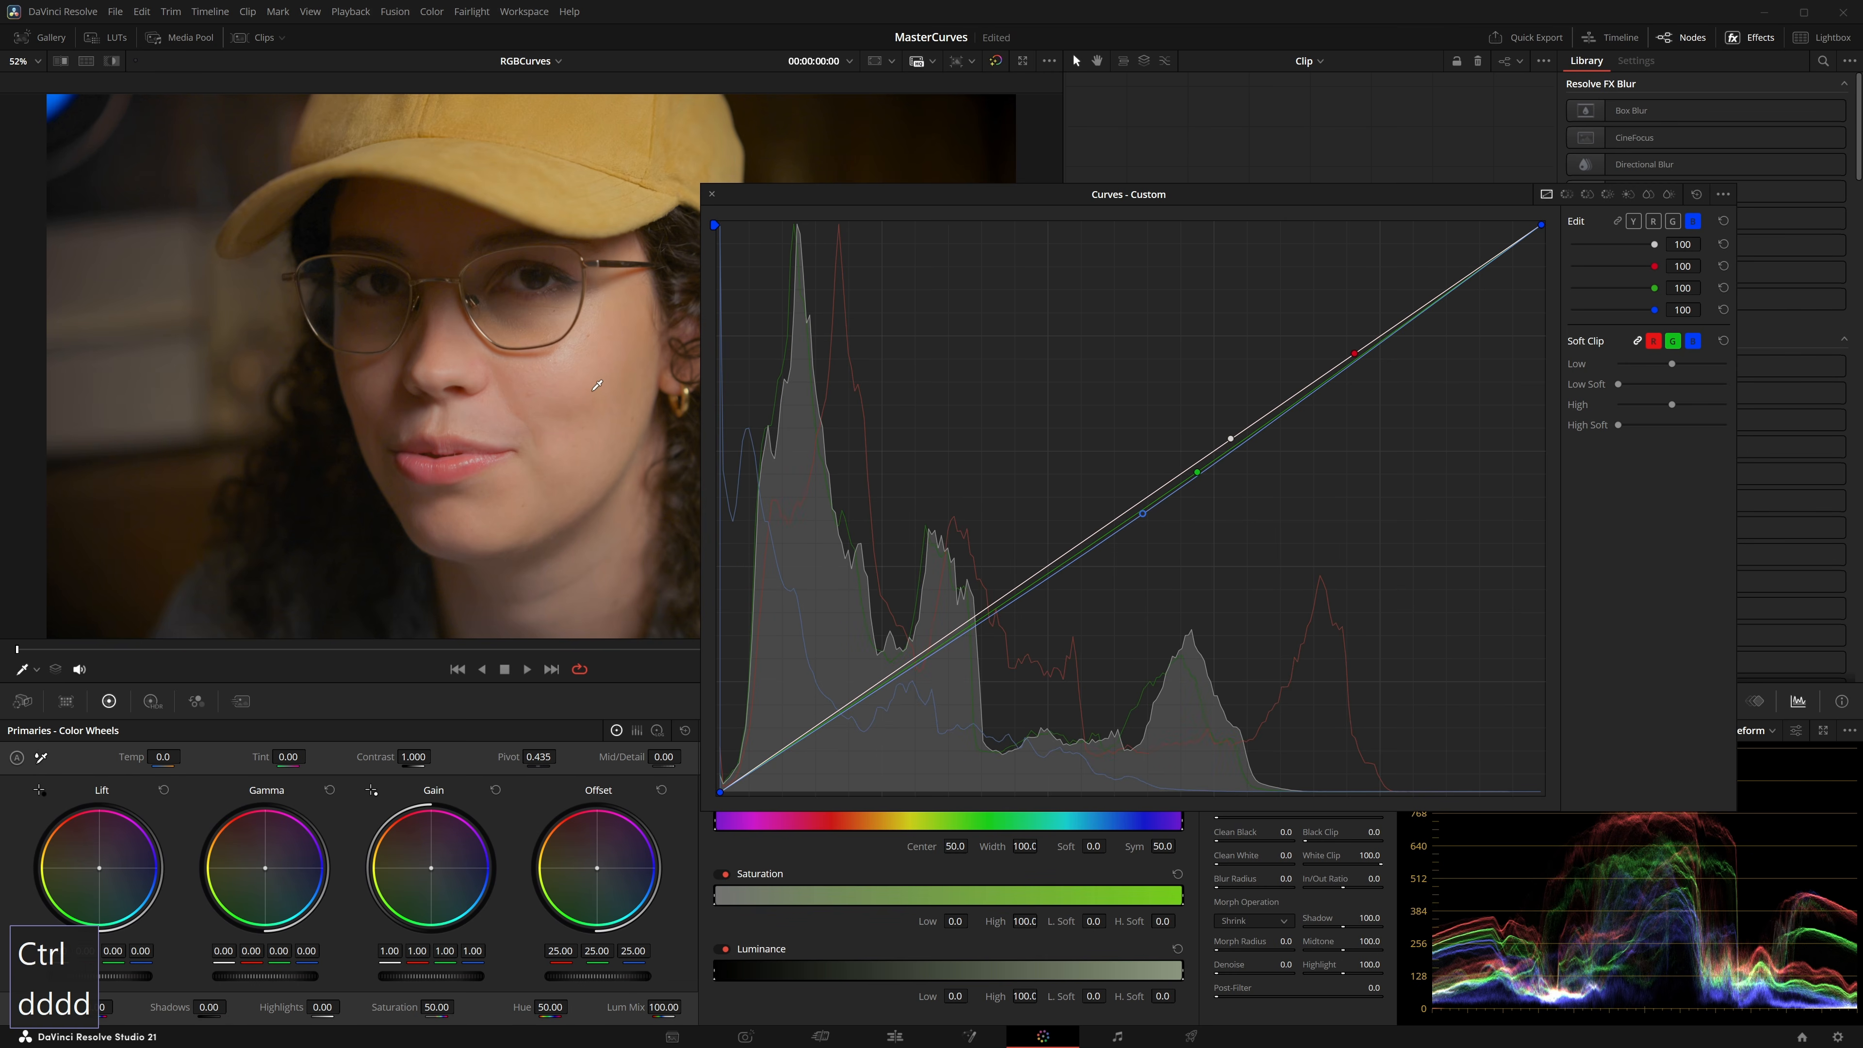
{"action": "key", "text": "ctrl+d"}
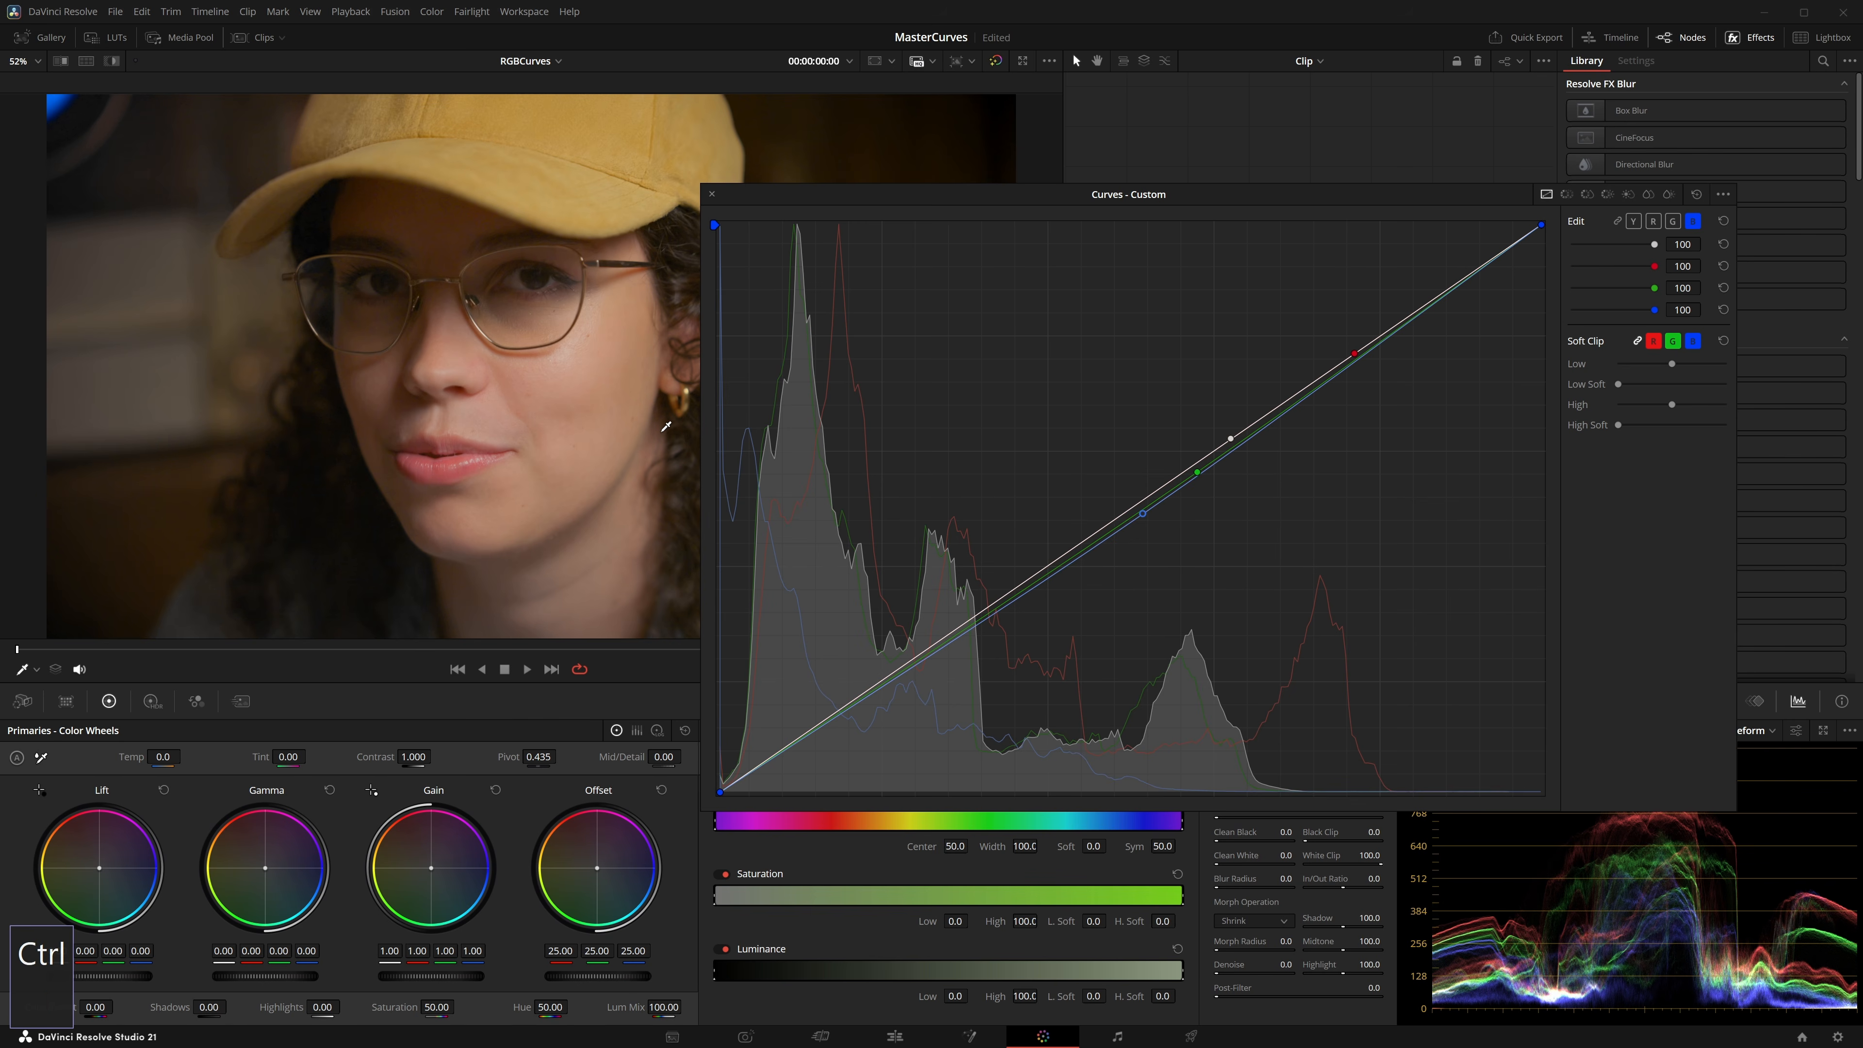
{"action": "key", "text": "ctrl+d"}
{"action": "key", "text": "ctrl+d"}
Step: Nudge the skin-tone point on the green curve sideways, and pull it far down to exaggerate the colour shift
{"action": "left_click", "coordinate": [1198, 473]}
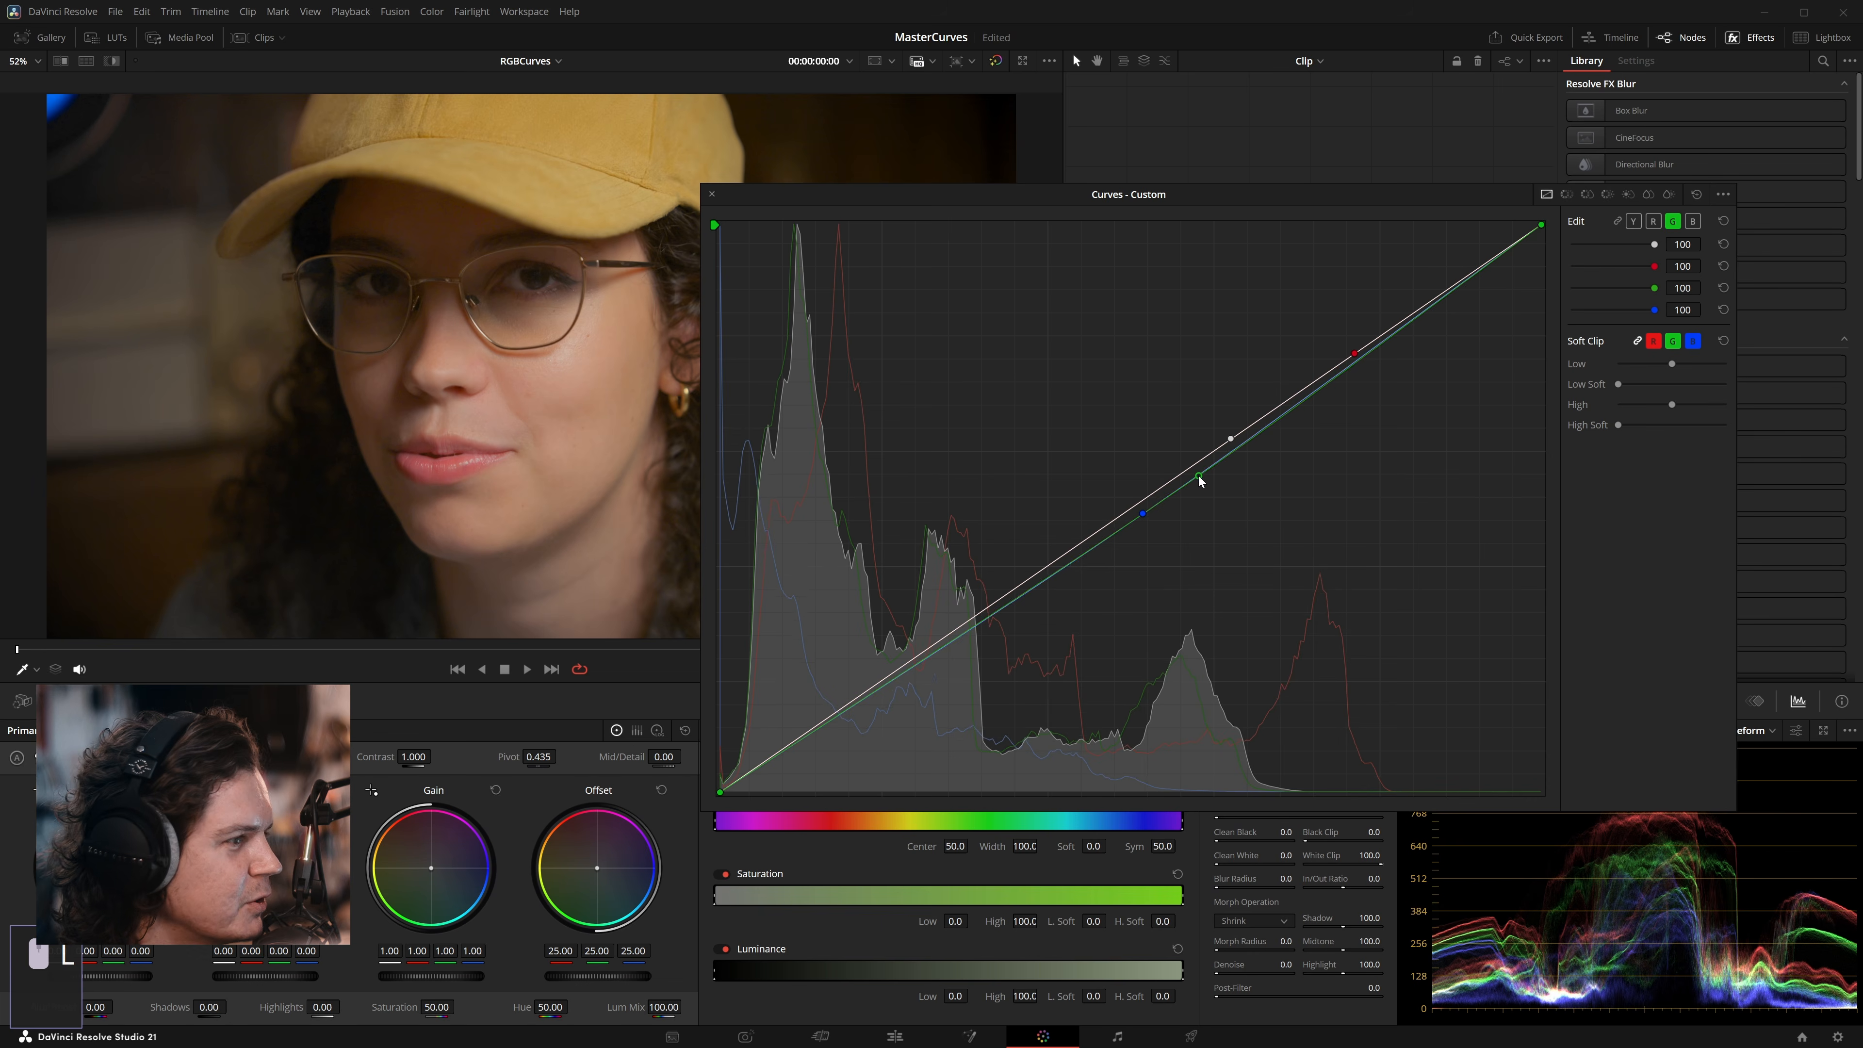
{"action": "left_click_drag", "start_coordinate": [1198, 477], "coordinate": [1200, 477]}
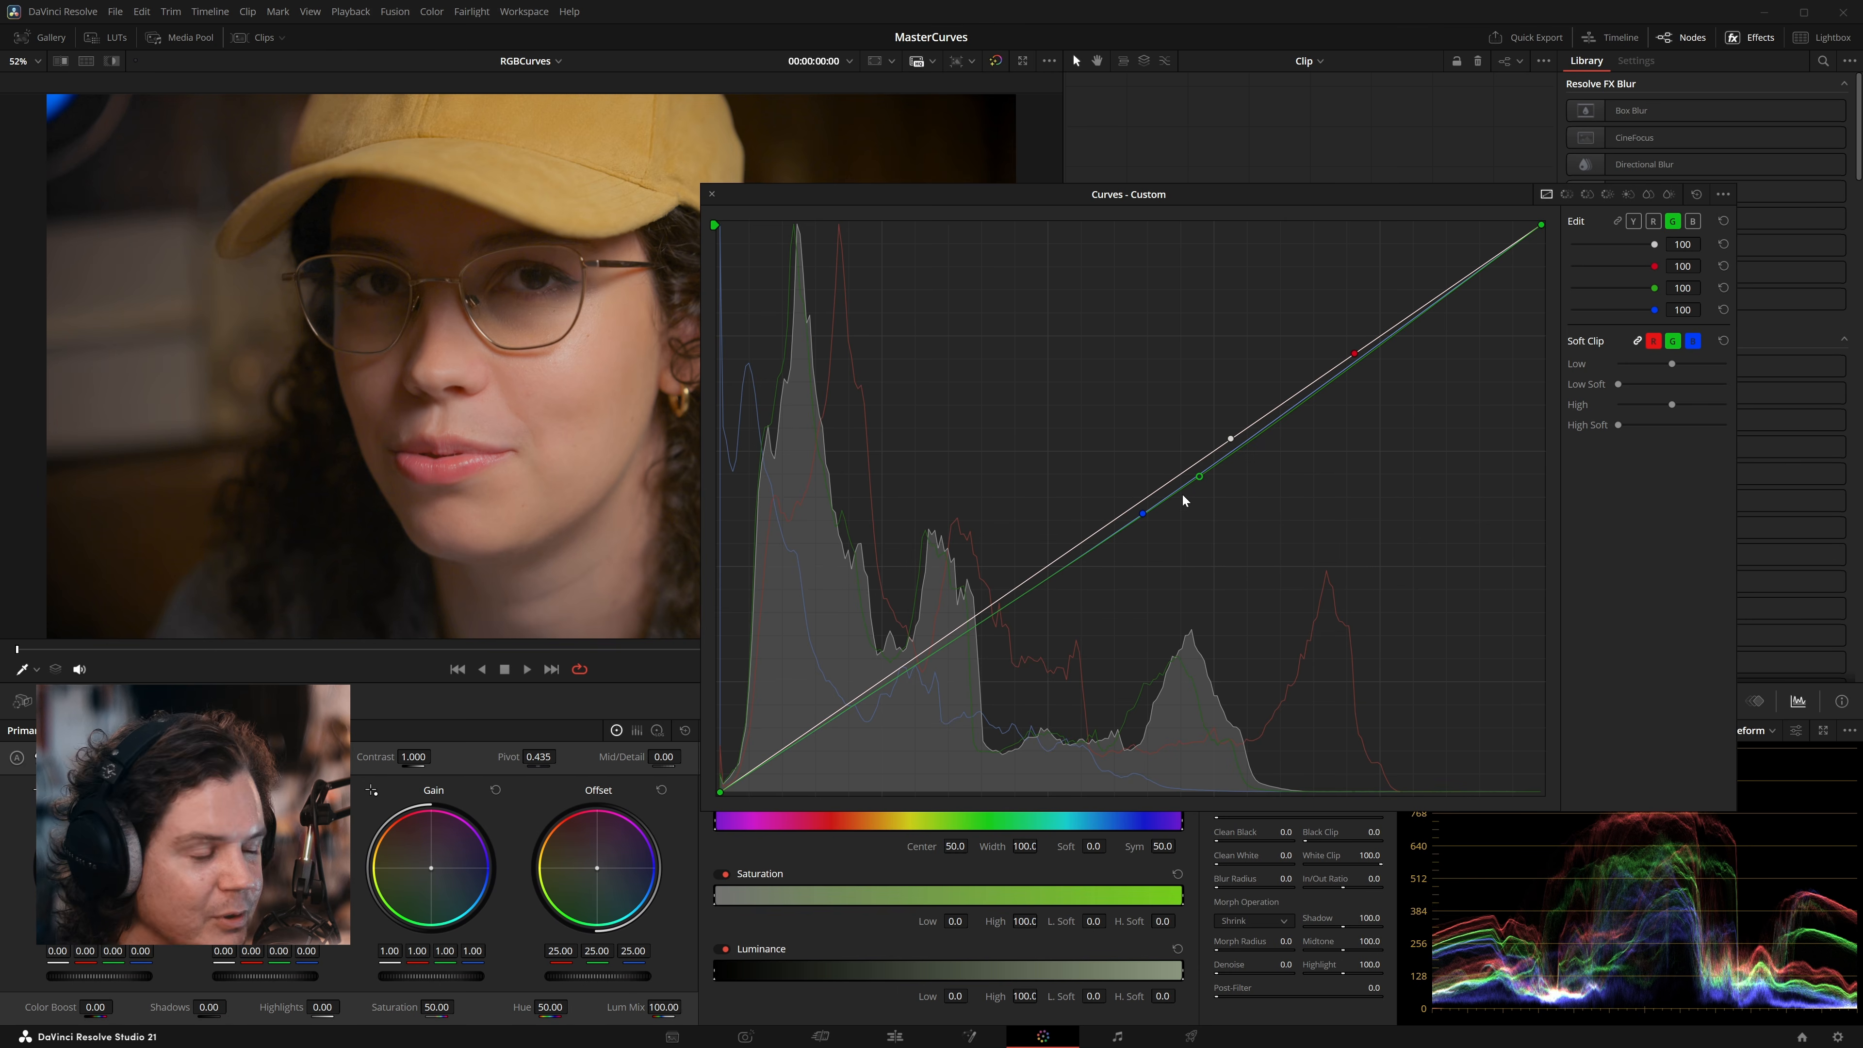
{"action": "left_click_drag", "start_coordinate": [1199, 477], "coordinate": [1194, 477]}
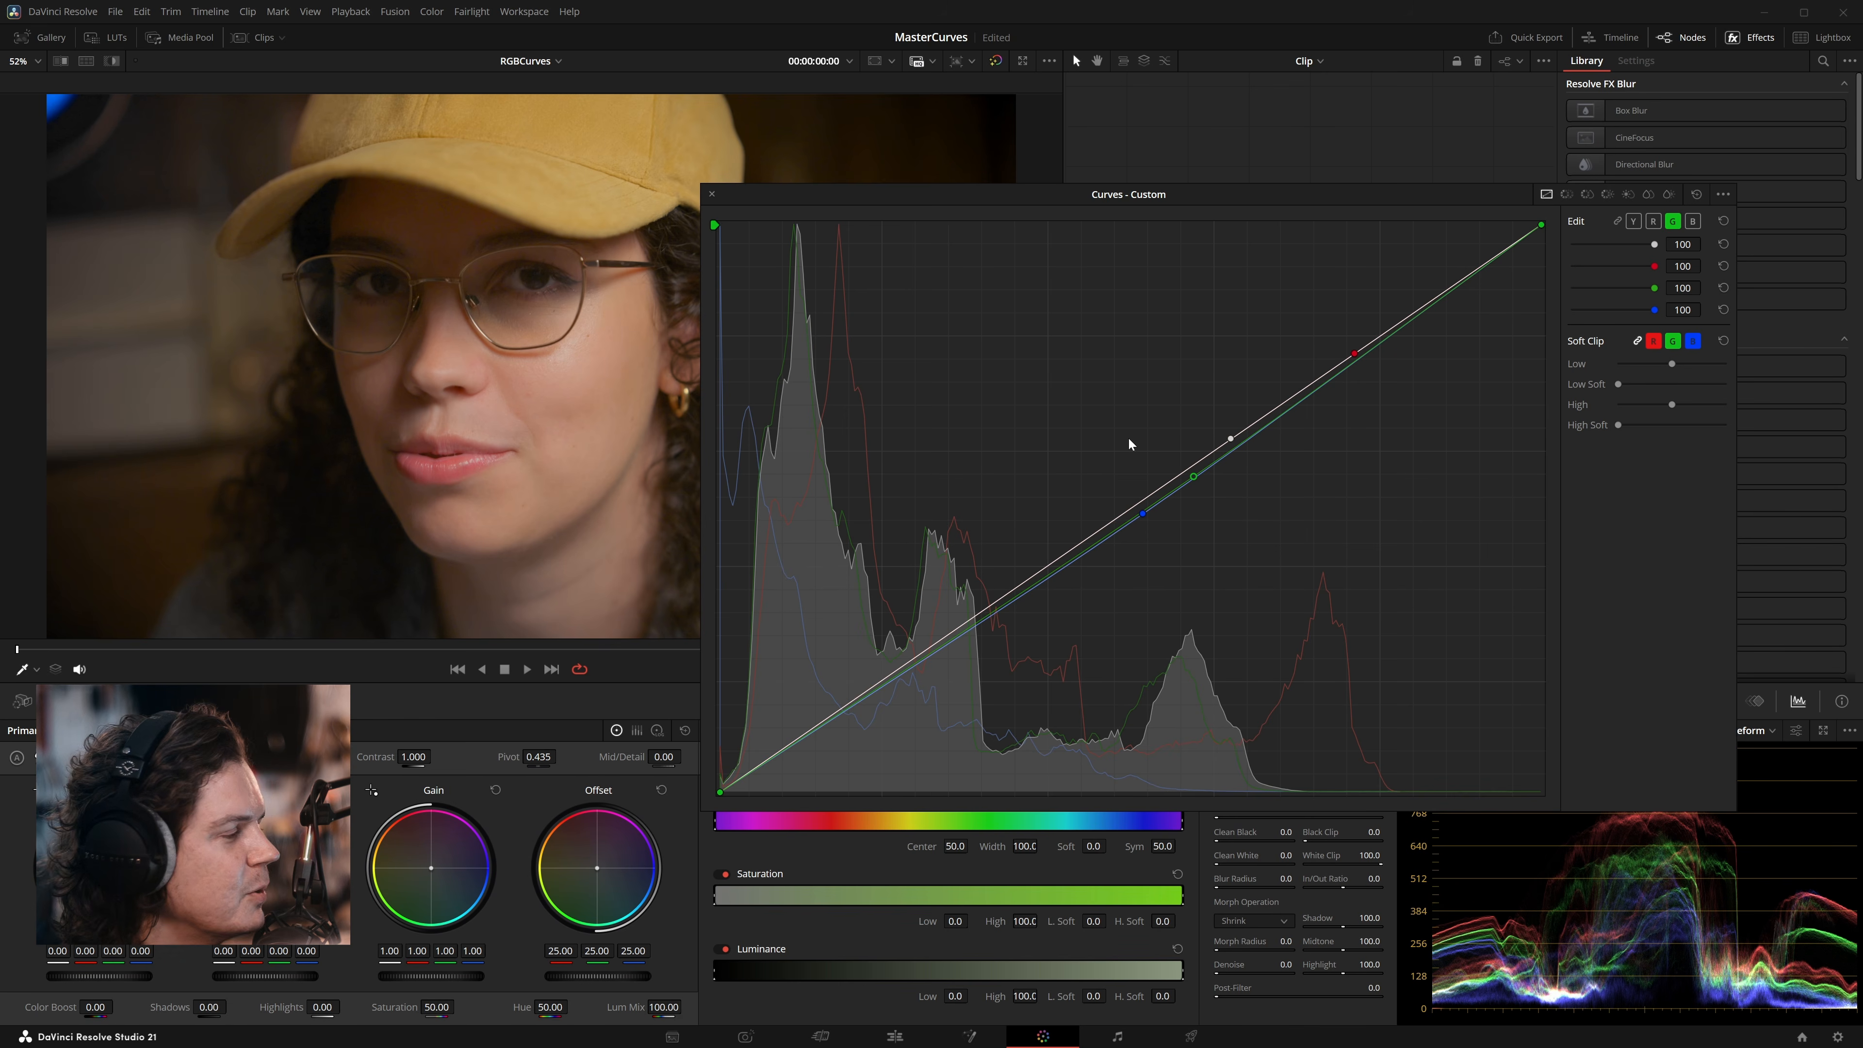
{"action": "left_click_drag", "start_coordinate": [1195, 478], "coordinate": [1165, 561]}
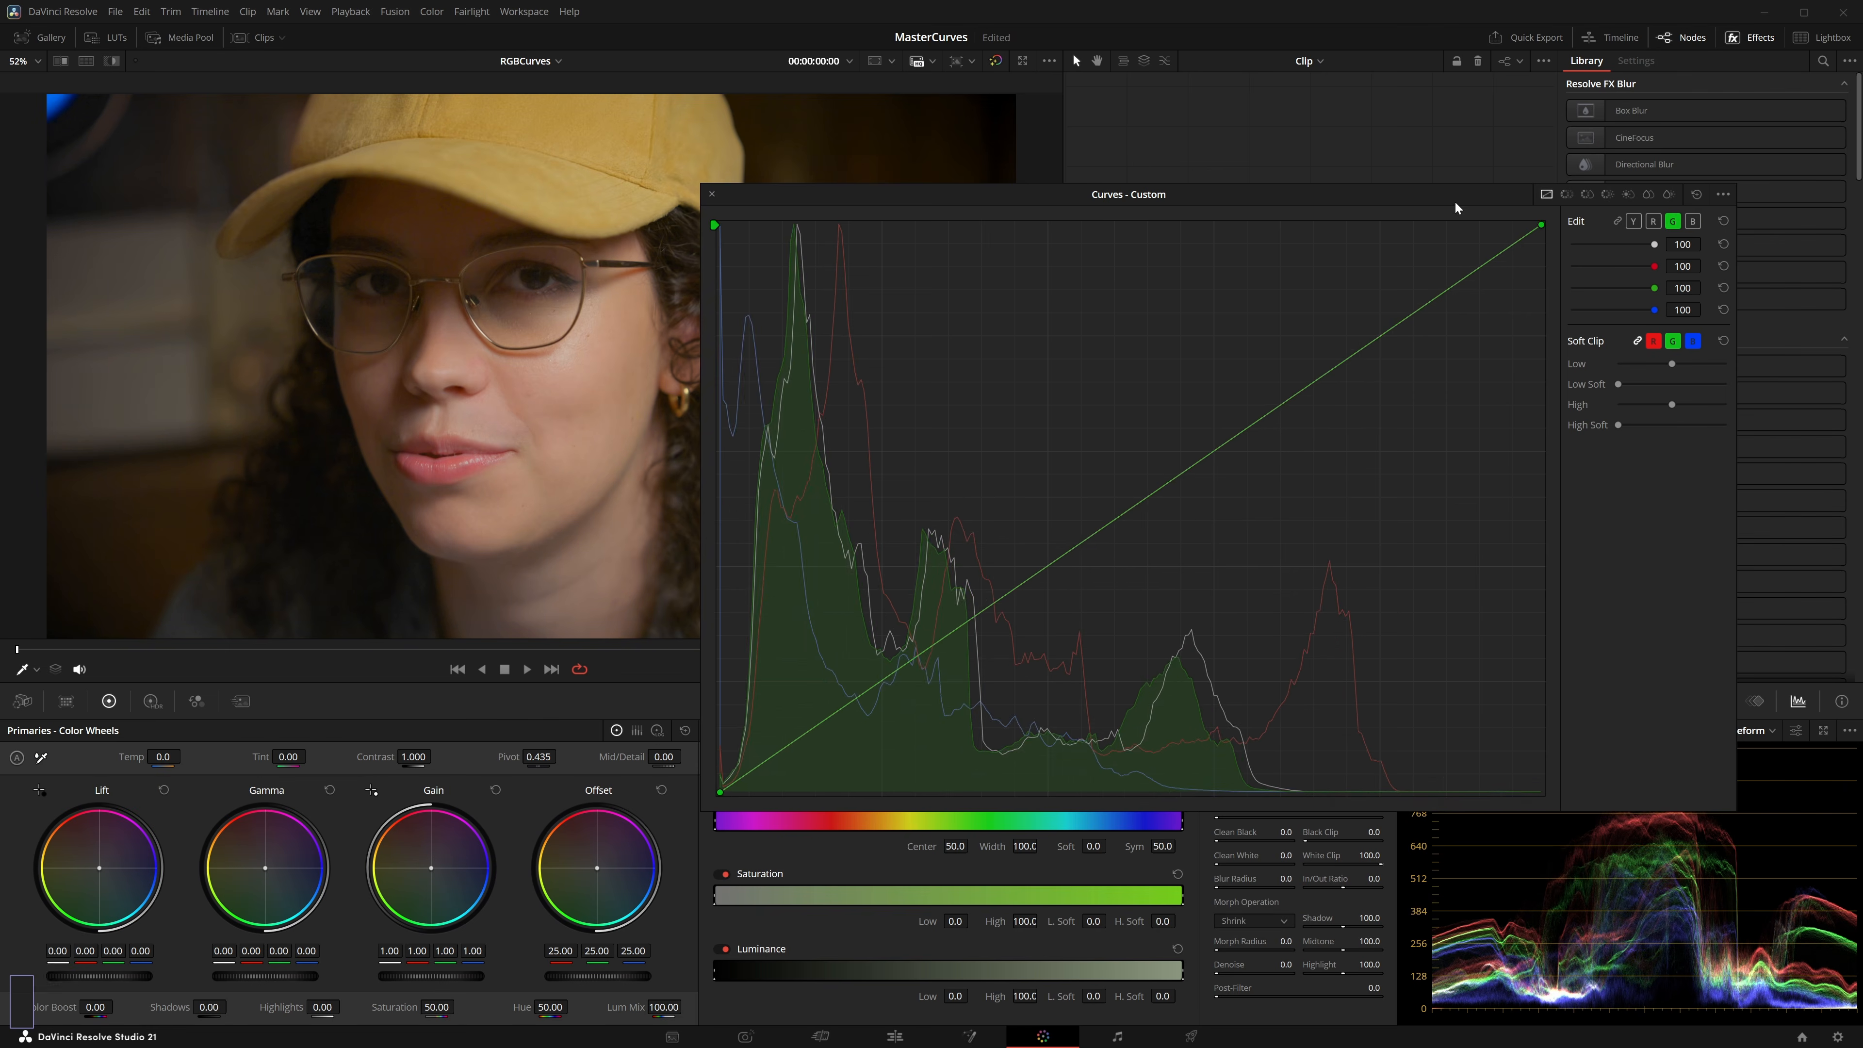
Step: Insert a serial node before the current one and raise its colour temperature to give the portrait a strong orange cast
{"action": "left_click_drag", "start_coordinate": [1453, 201], "coordinate": [1478, 339]}
{"action": "key", "text": "shift+s"}
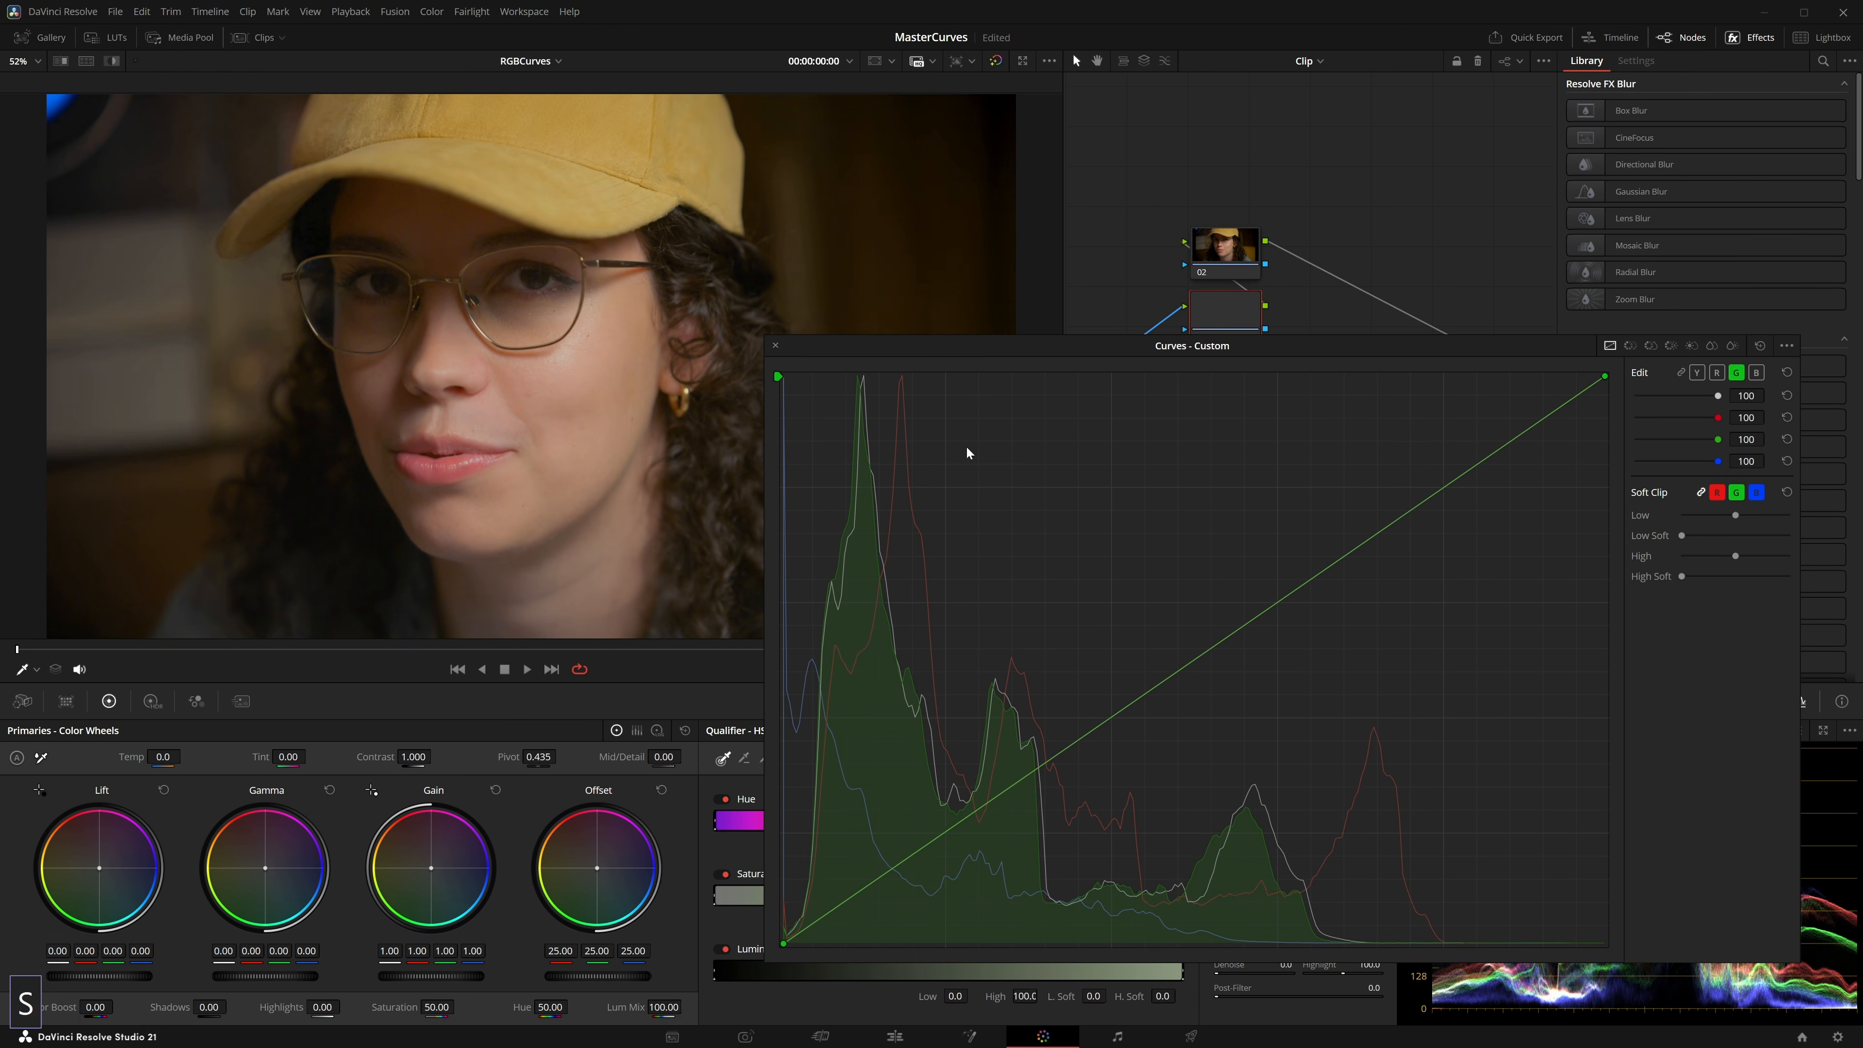
{"action": "left_click_drag", "start_coordinate": [163, 757], "coordinate": [212, 757]}
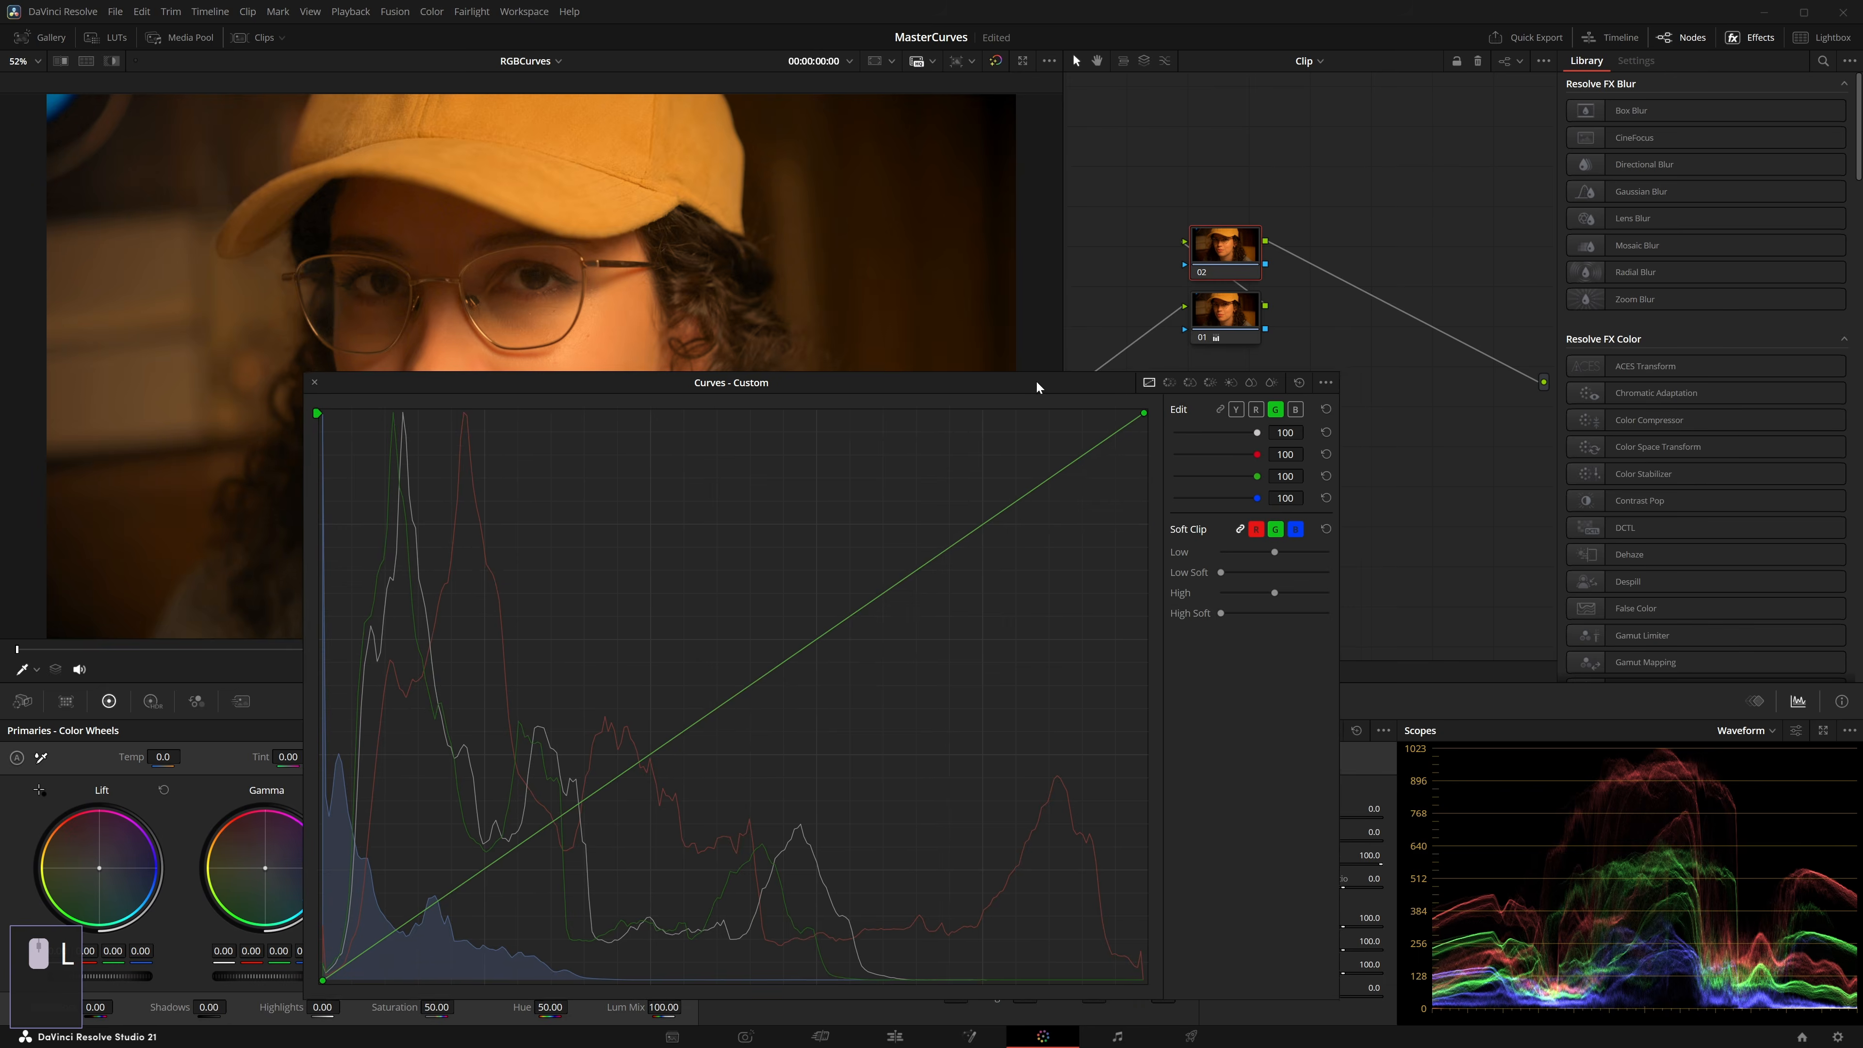
Step: Counter the orange cast by lowering the red curve's white point and pulling the blue curve's white point inward, and save the project
{"action": "left_click_drag", "start_coordinate": [1037, 380], "coordinate": [1046, 377]}
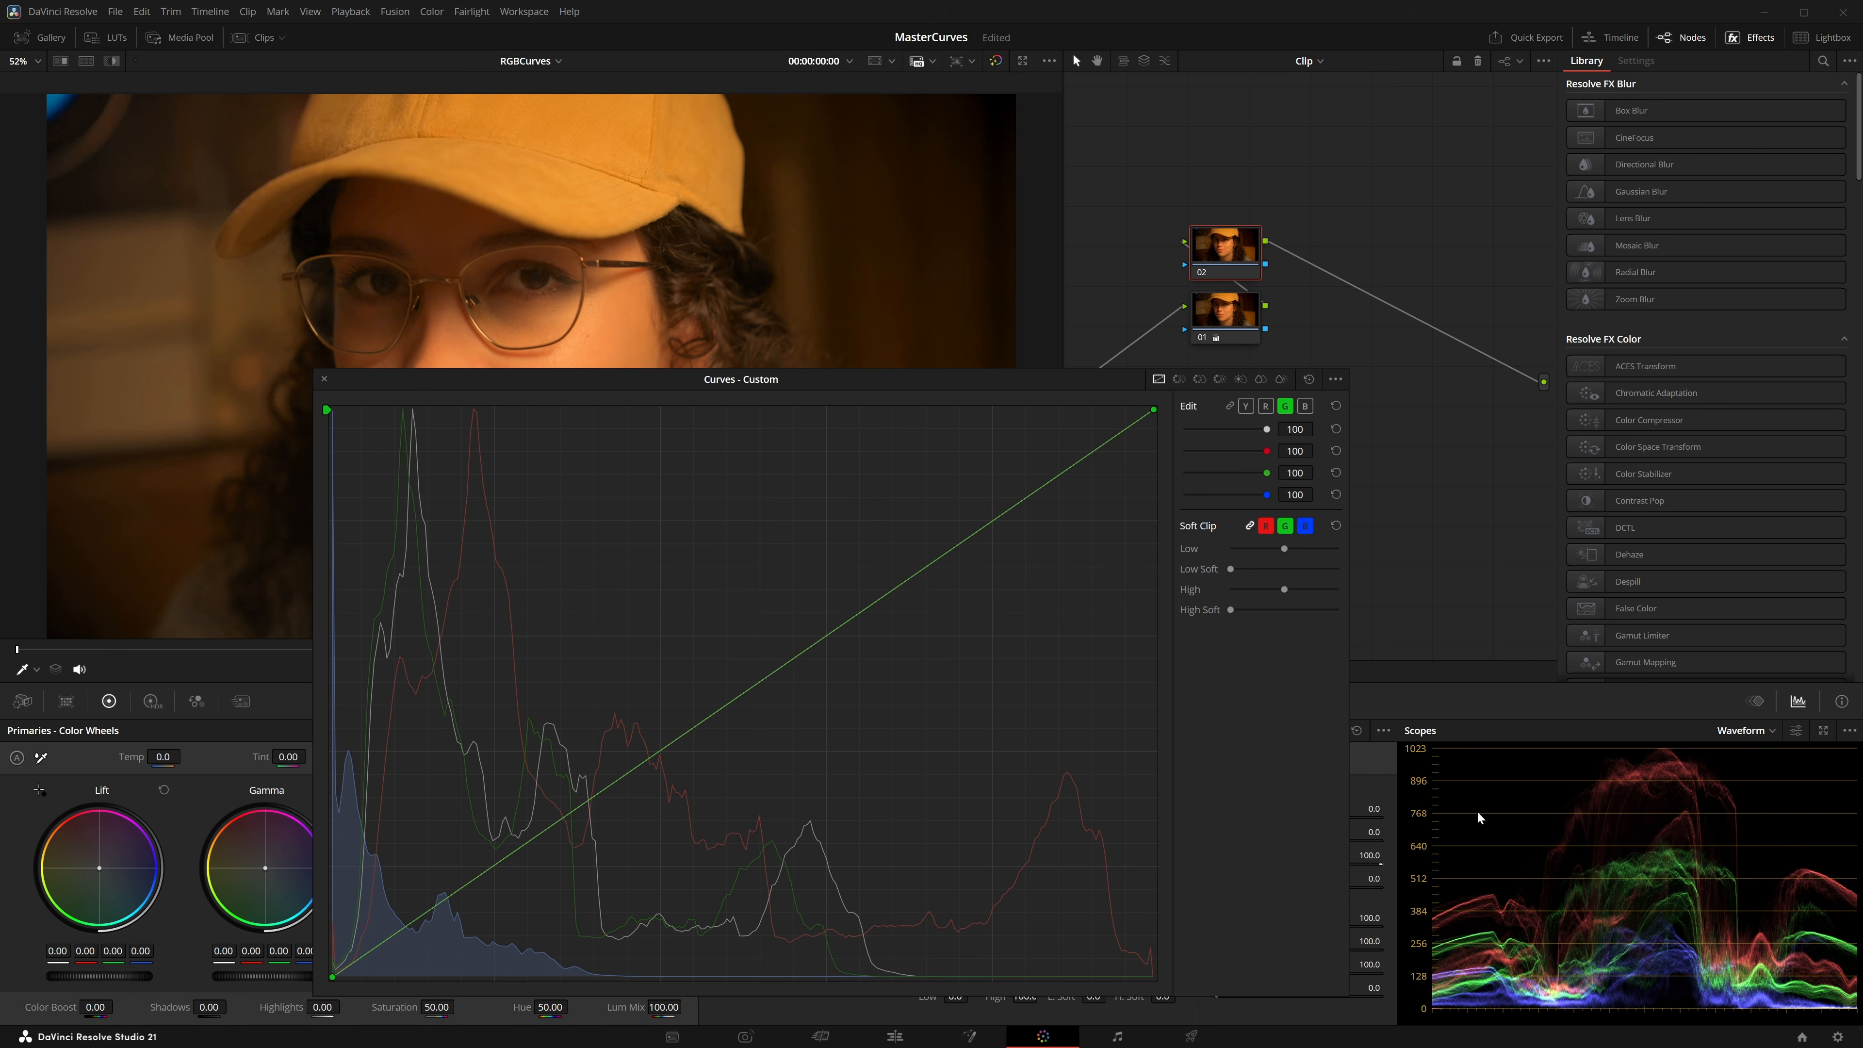
{"action": "left_click", "coordinate": [1266, 405]}
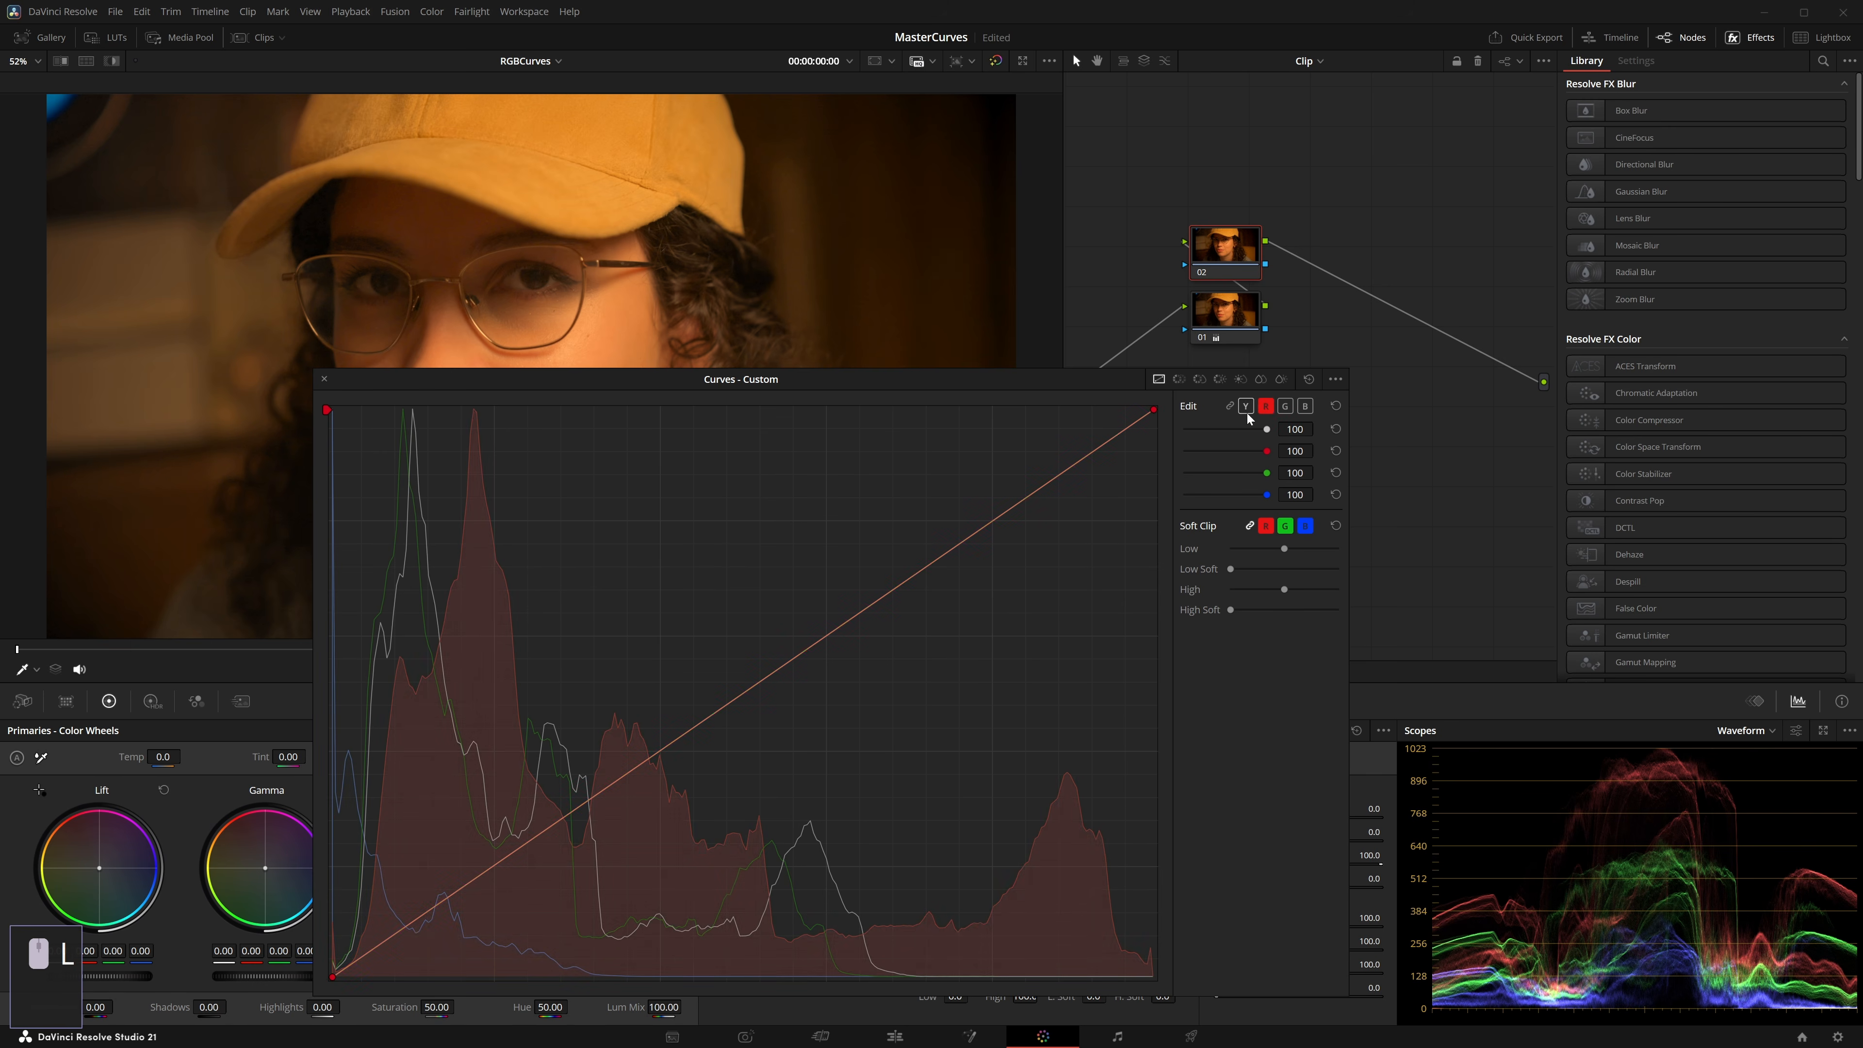
{"action": "left_click_drag", "start_coordinate": [1154, 410], "coordinate": [1184, 583]}
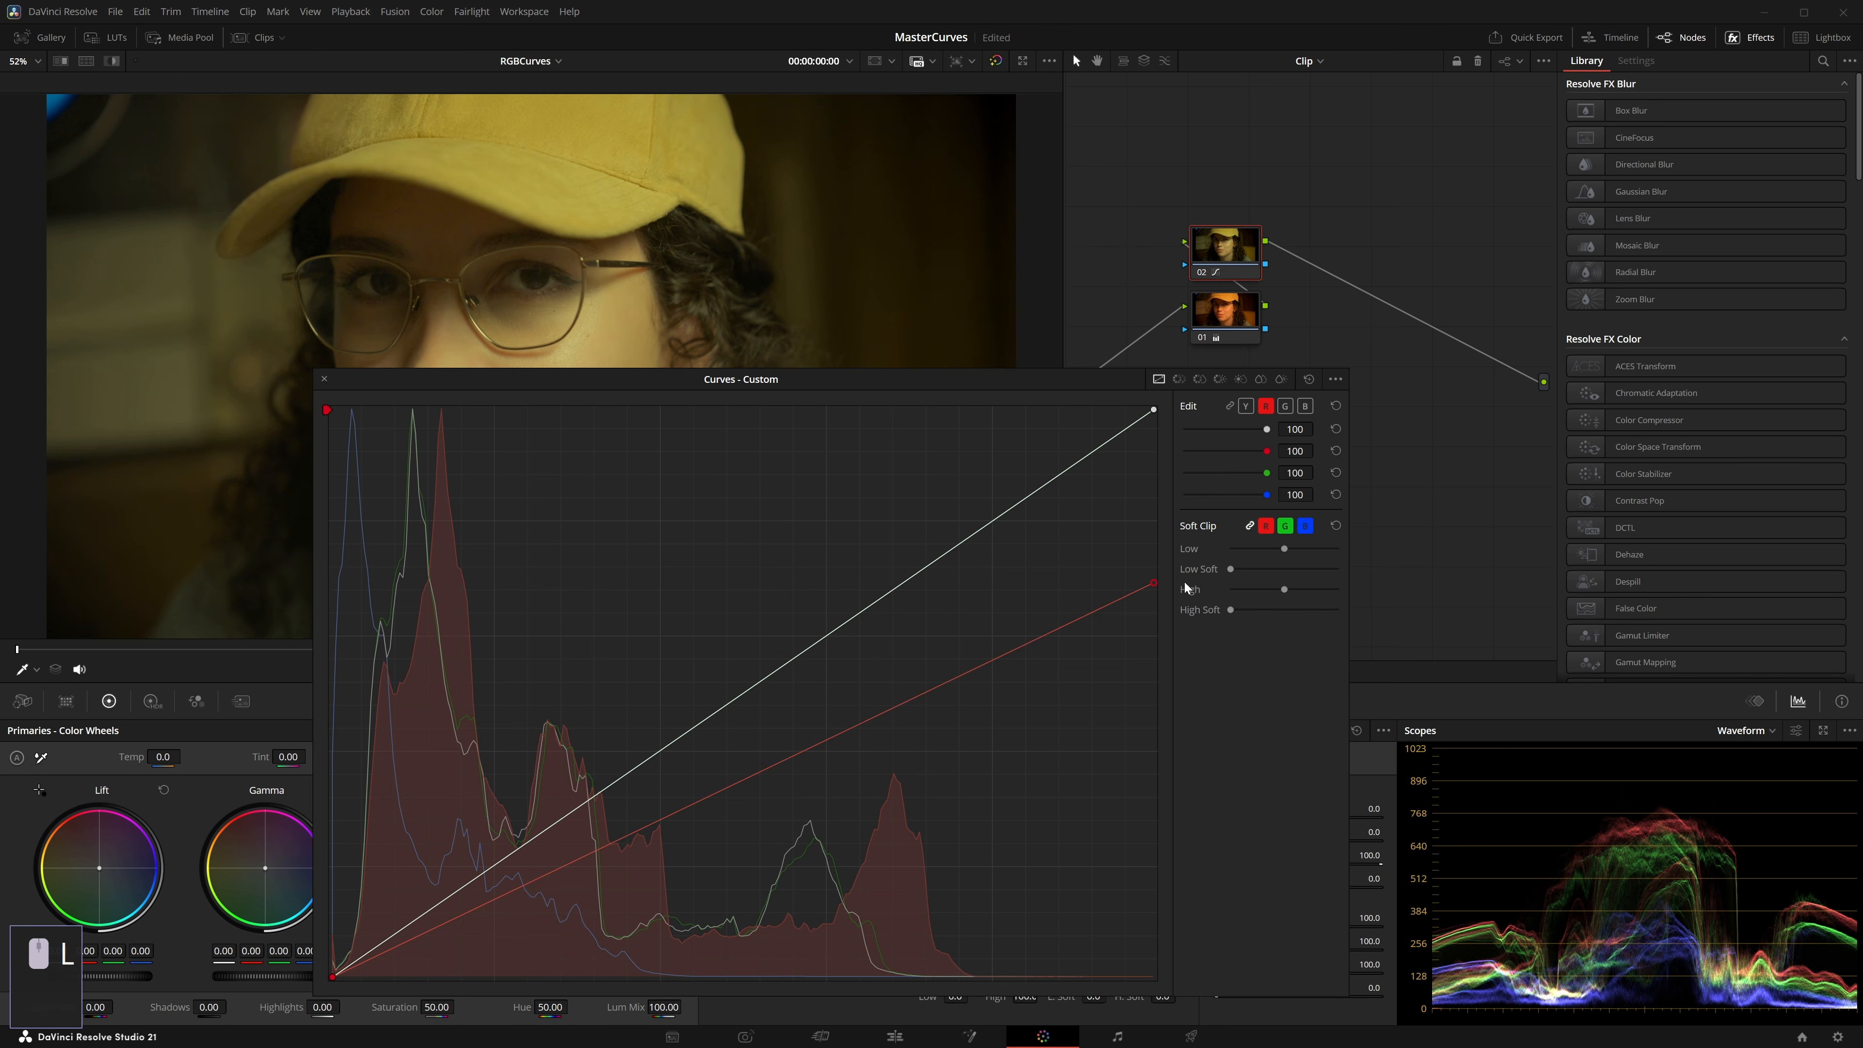
{"action": "left_click", "coordinate": [1304, 405]}
{"action": "left_click_drag", "start_coordinate": [1154, 409], "coordinate": [827, 347]}
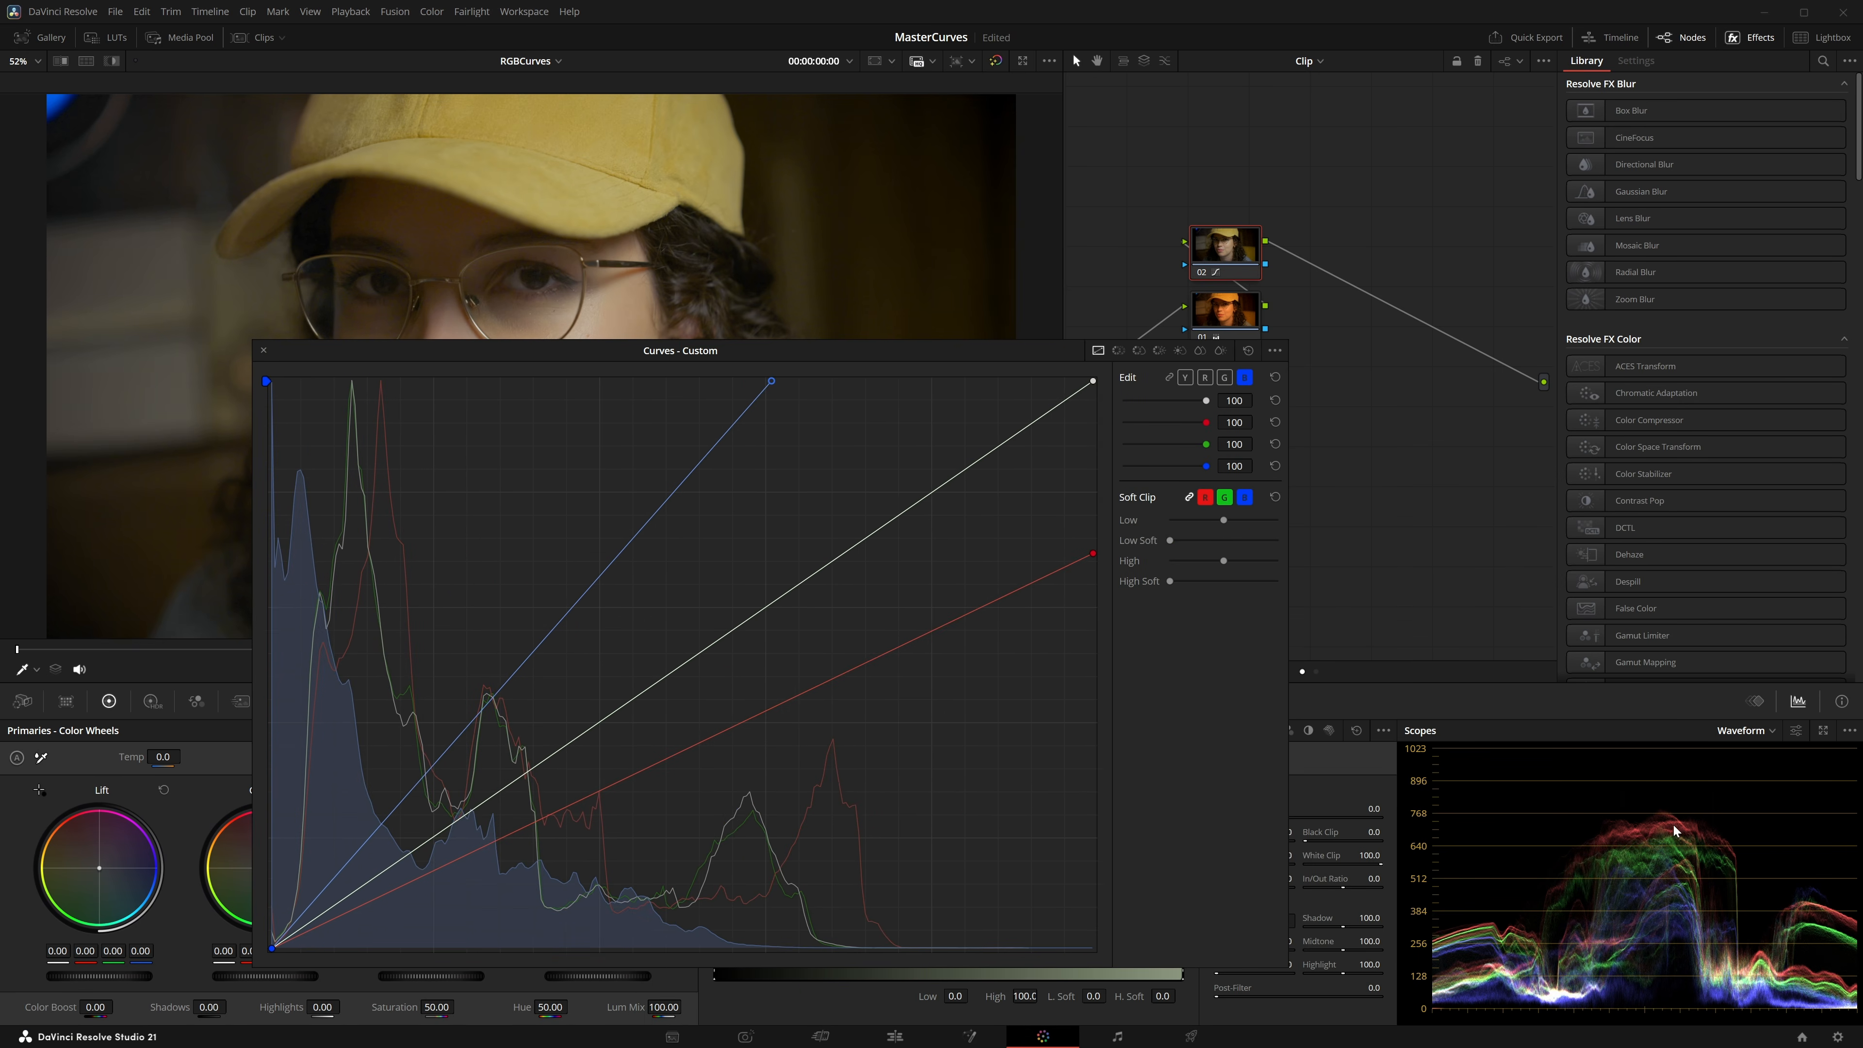
{"action": "key", "text": "ctrl+s"}
Step: Add a midtone point to the blue curve and one to the red curve, raising both slightly to refine the colour balance
{"action": "left_click_drag", "start_coordinate": [849, 355], "coordinate": [1261, 202]}
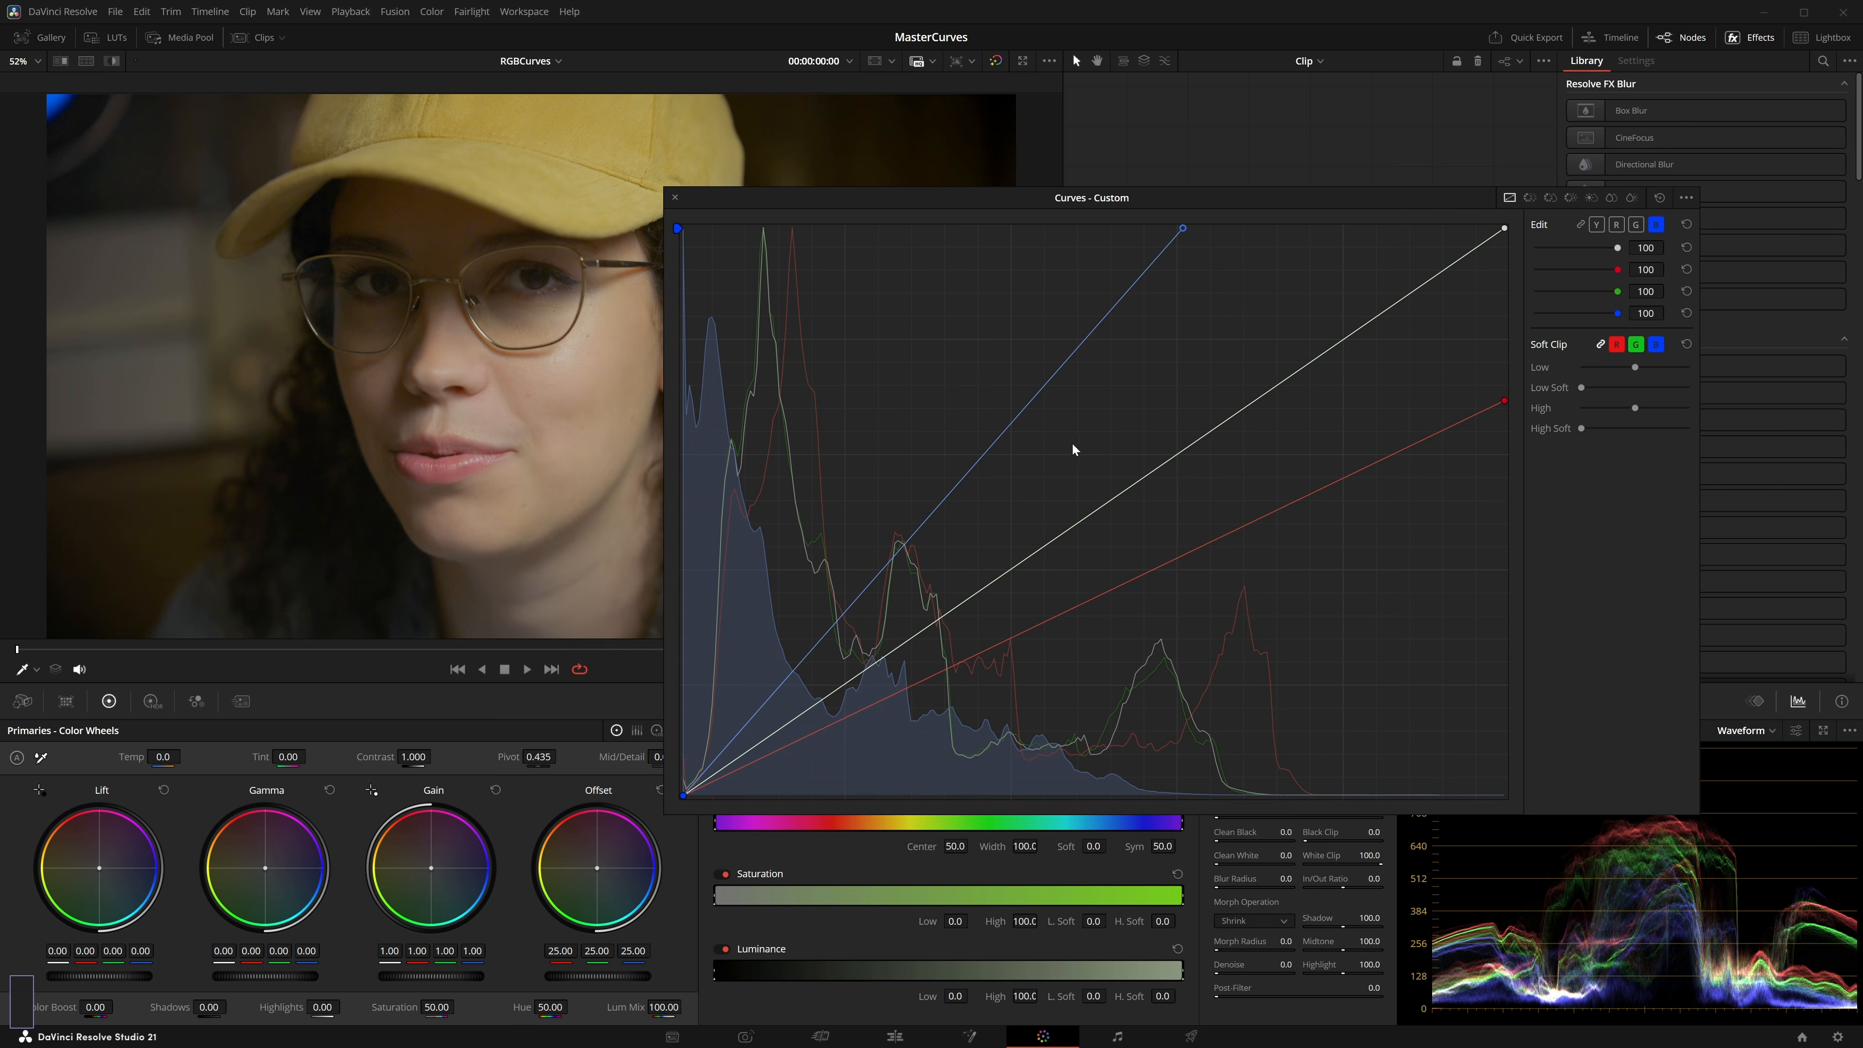
{"action": "left_click", "coordinate": [989, 444]}
{"action": "left_click_drag", "start_coordinate": [988, 444], "coordinate": [977, 442]}
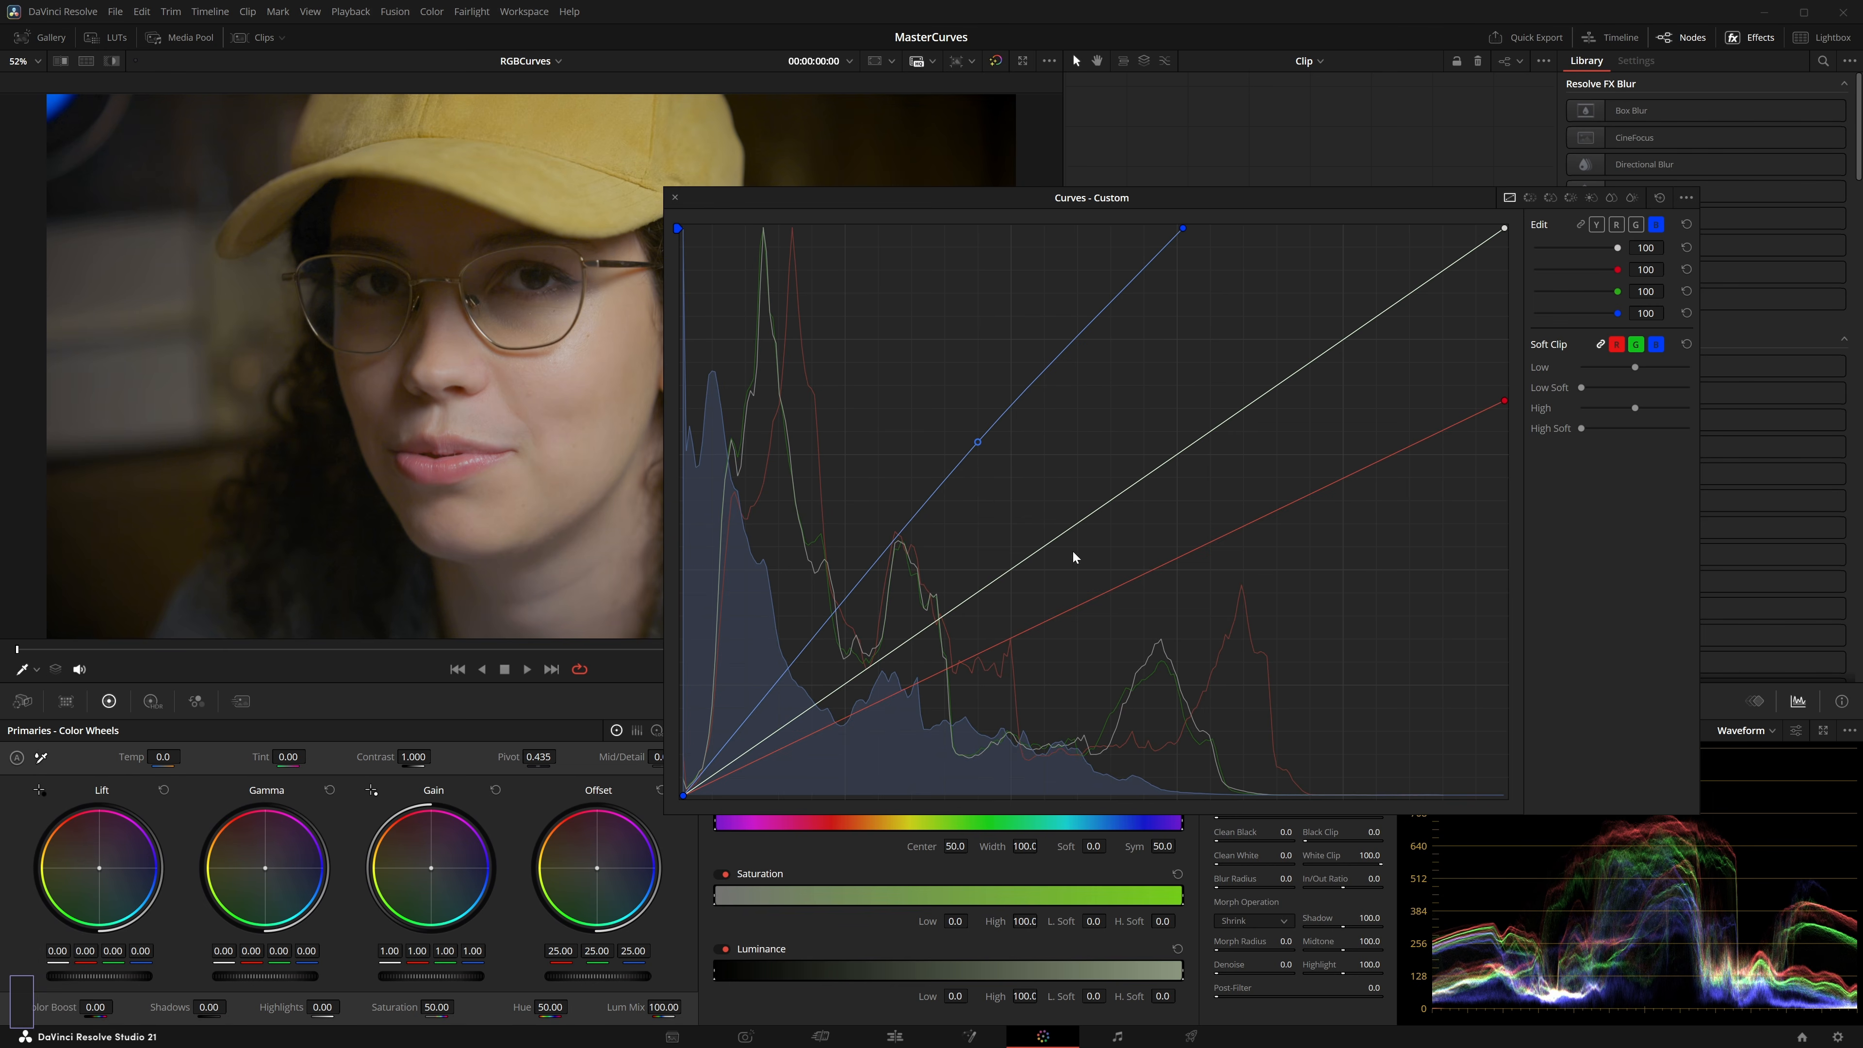
{"action": "mouse_move", "coordinate": [1100, 593]}
{"action": "left_mouse_down"}
{"action": "mouse_move", "coordinate": [1111, 609]}
{"action": "mouse_move", "coordinate": [1093, 580]}
{"action": "left_mouse_up"}
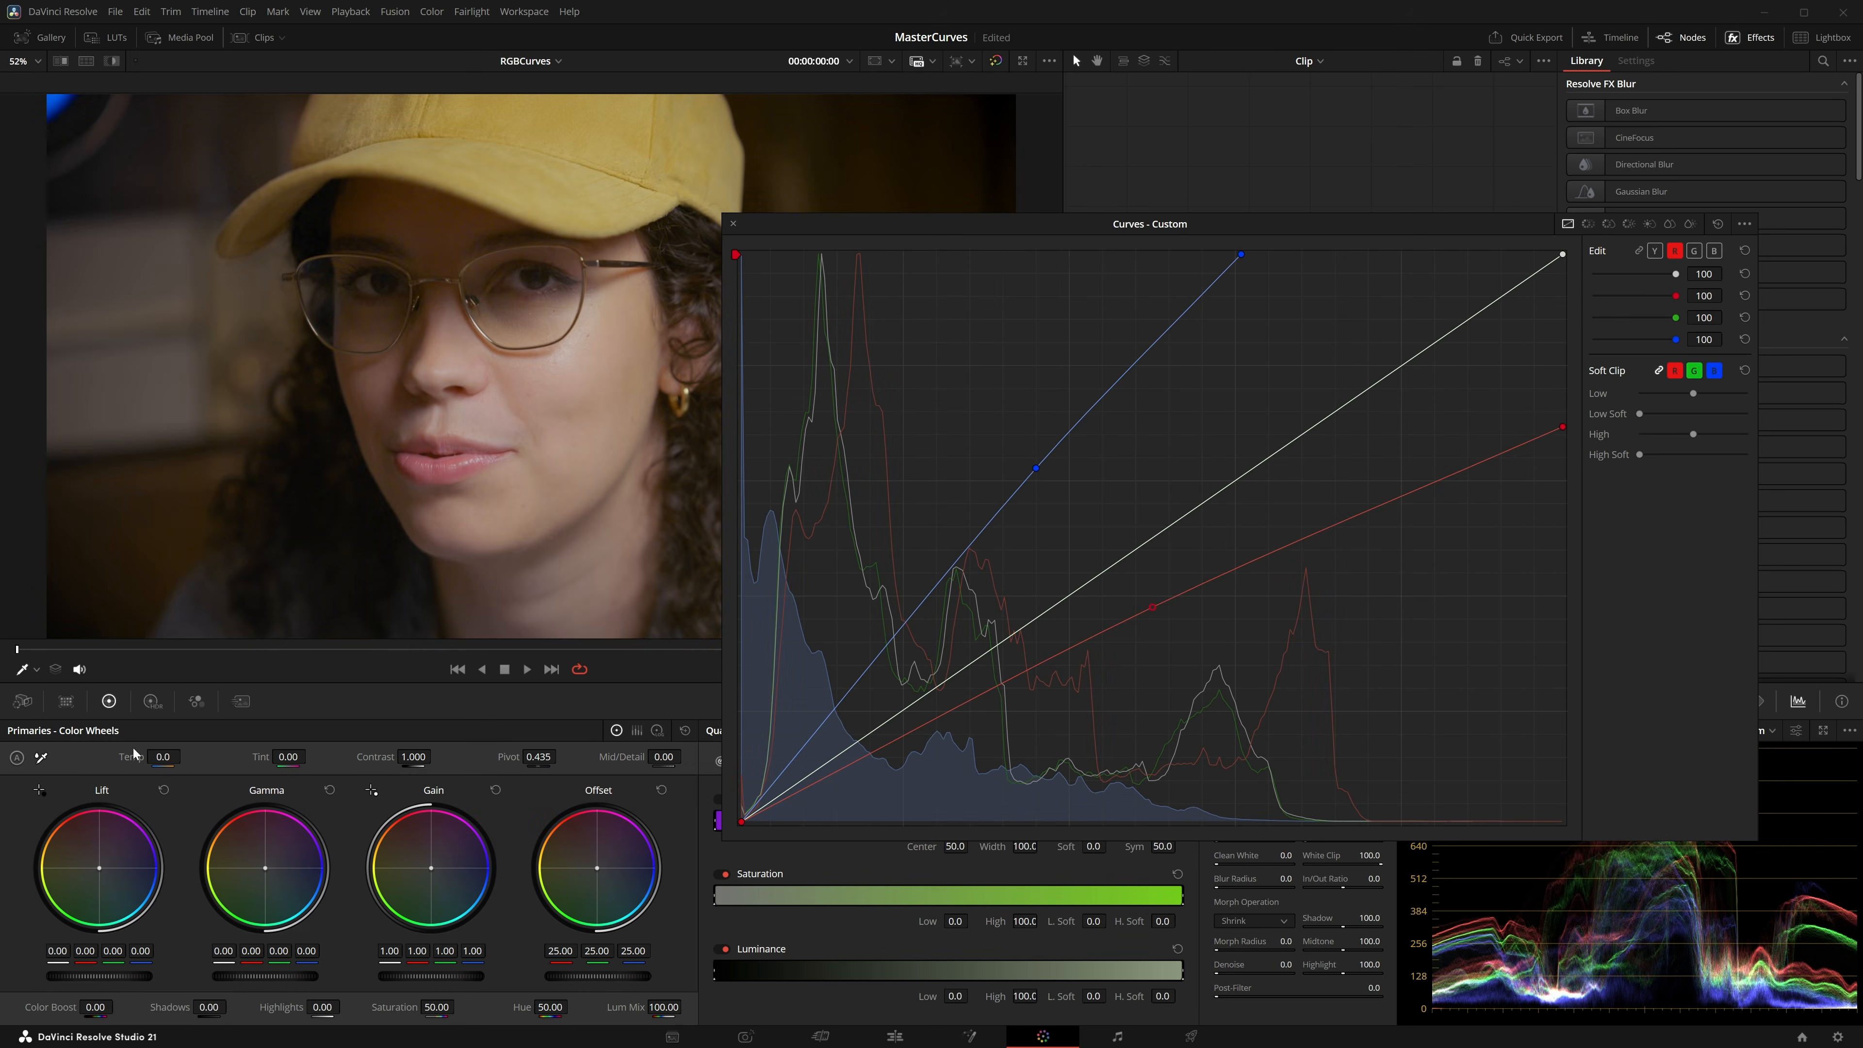
{"action": "left_click_drag", "start_coordinate": [1037, 466], "coordinate": [1022, 468]}
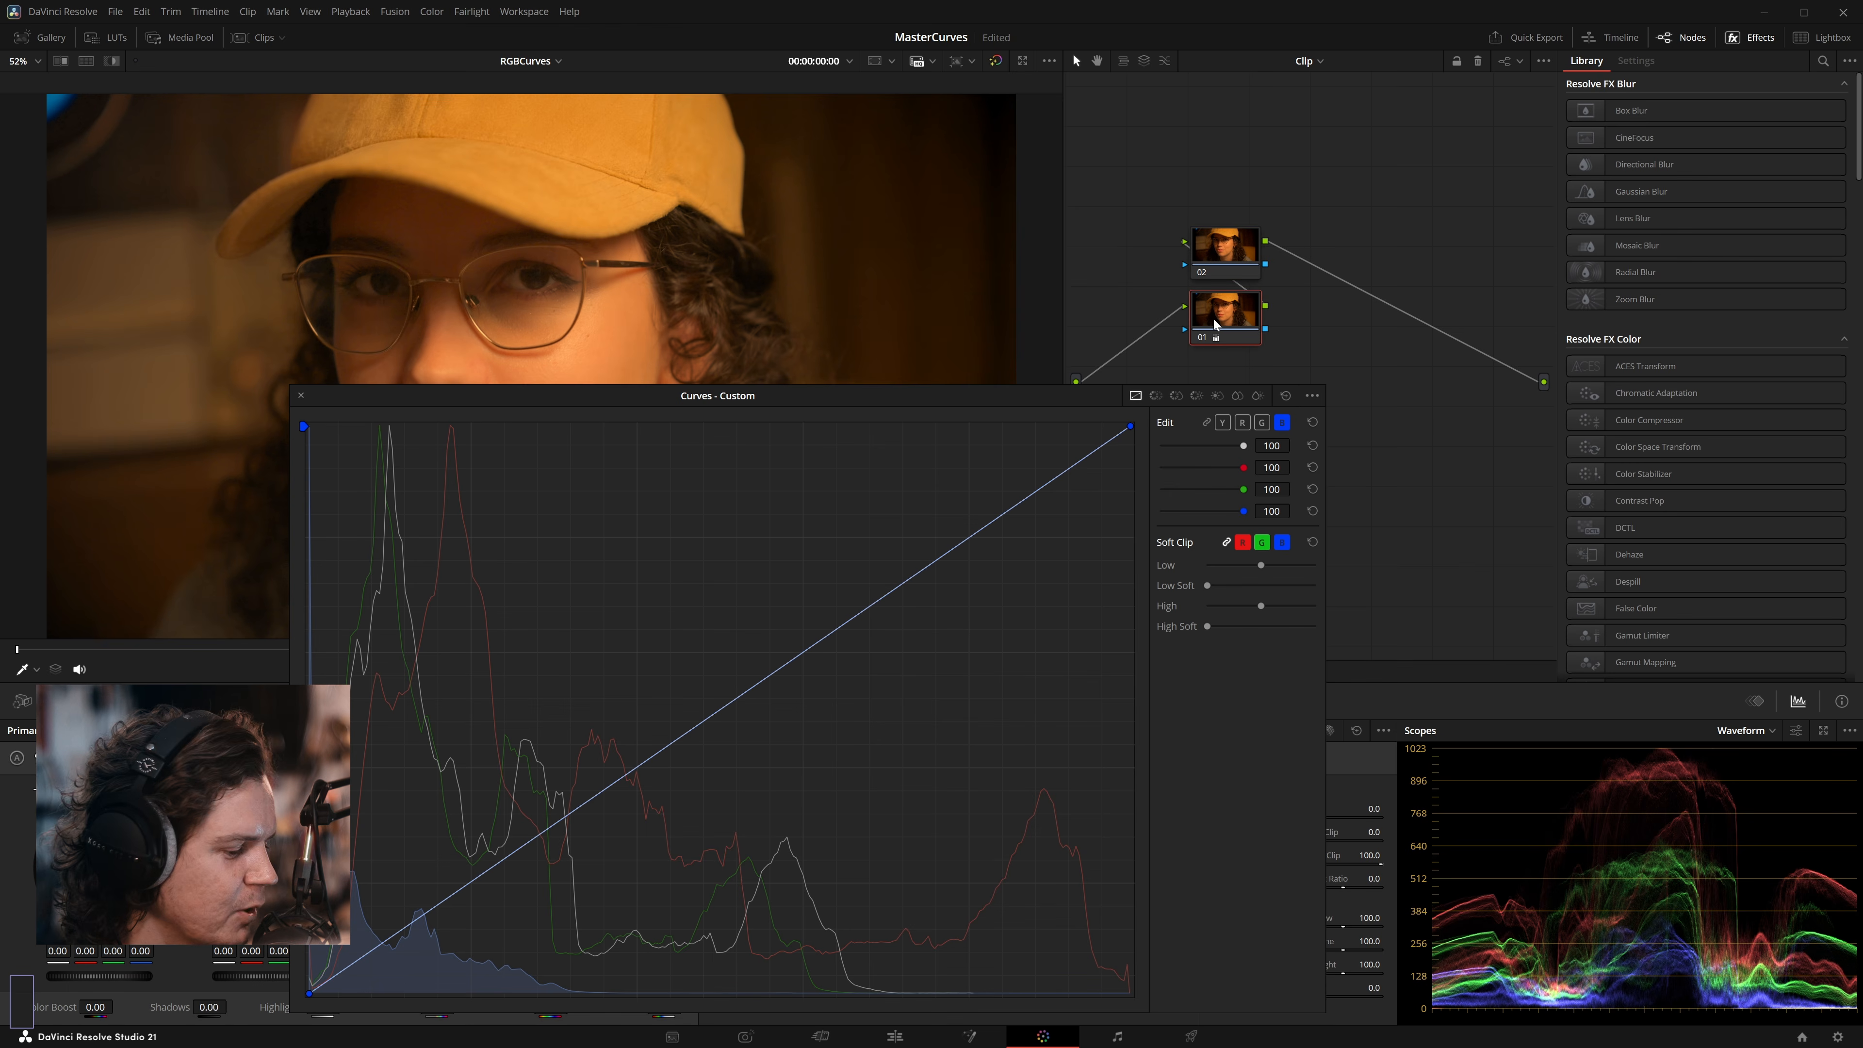
Step: Delete the node that holds the warm temperature shift and move the floating Curves window clear of the face and node graph
{"action": "key", "text": "Delete"}
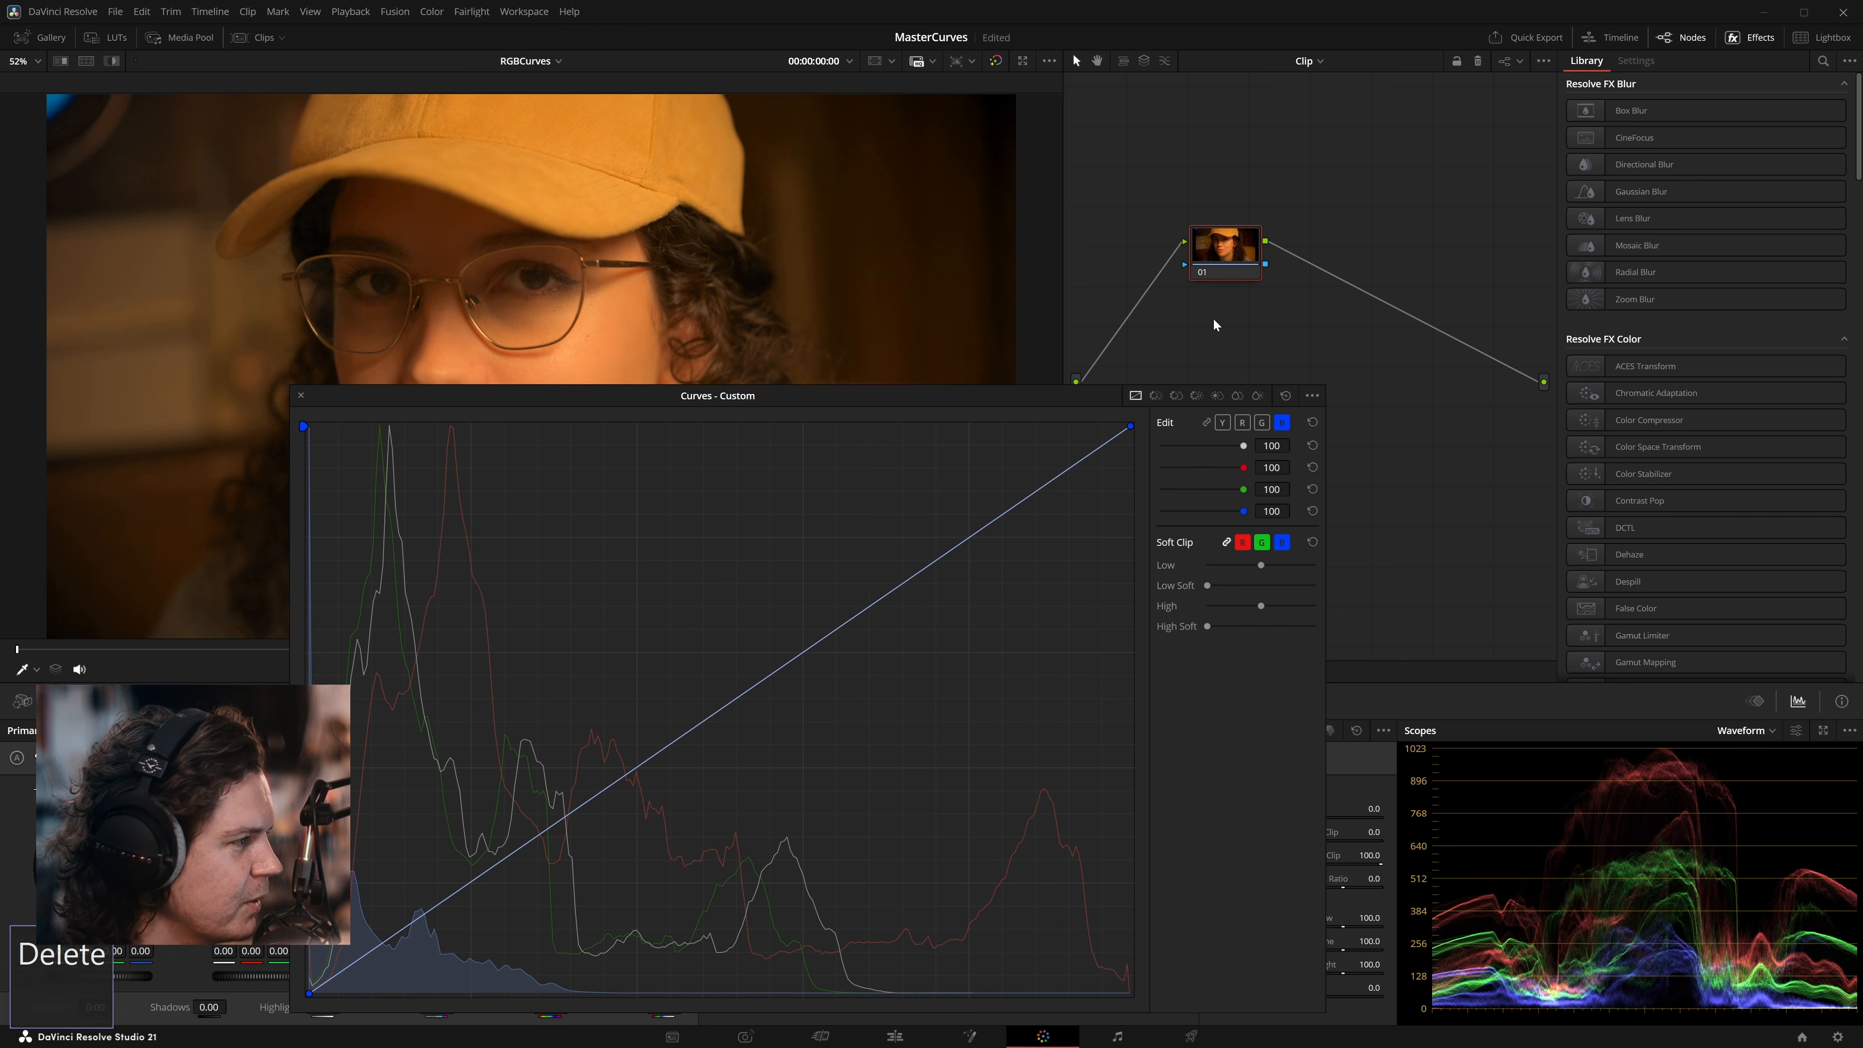
{"action": "left_click_drag", "start_coordinate": [1005, 397], "coordinate": [1335, 248]}
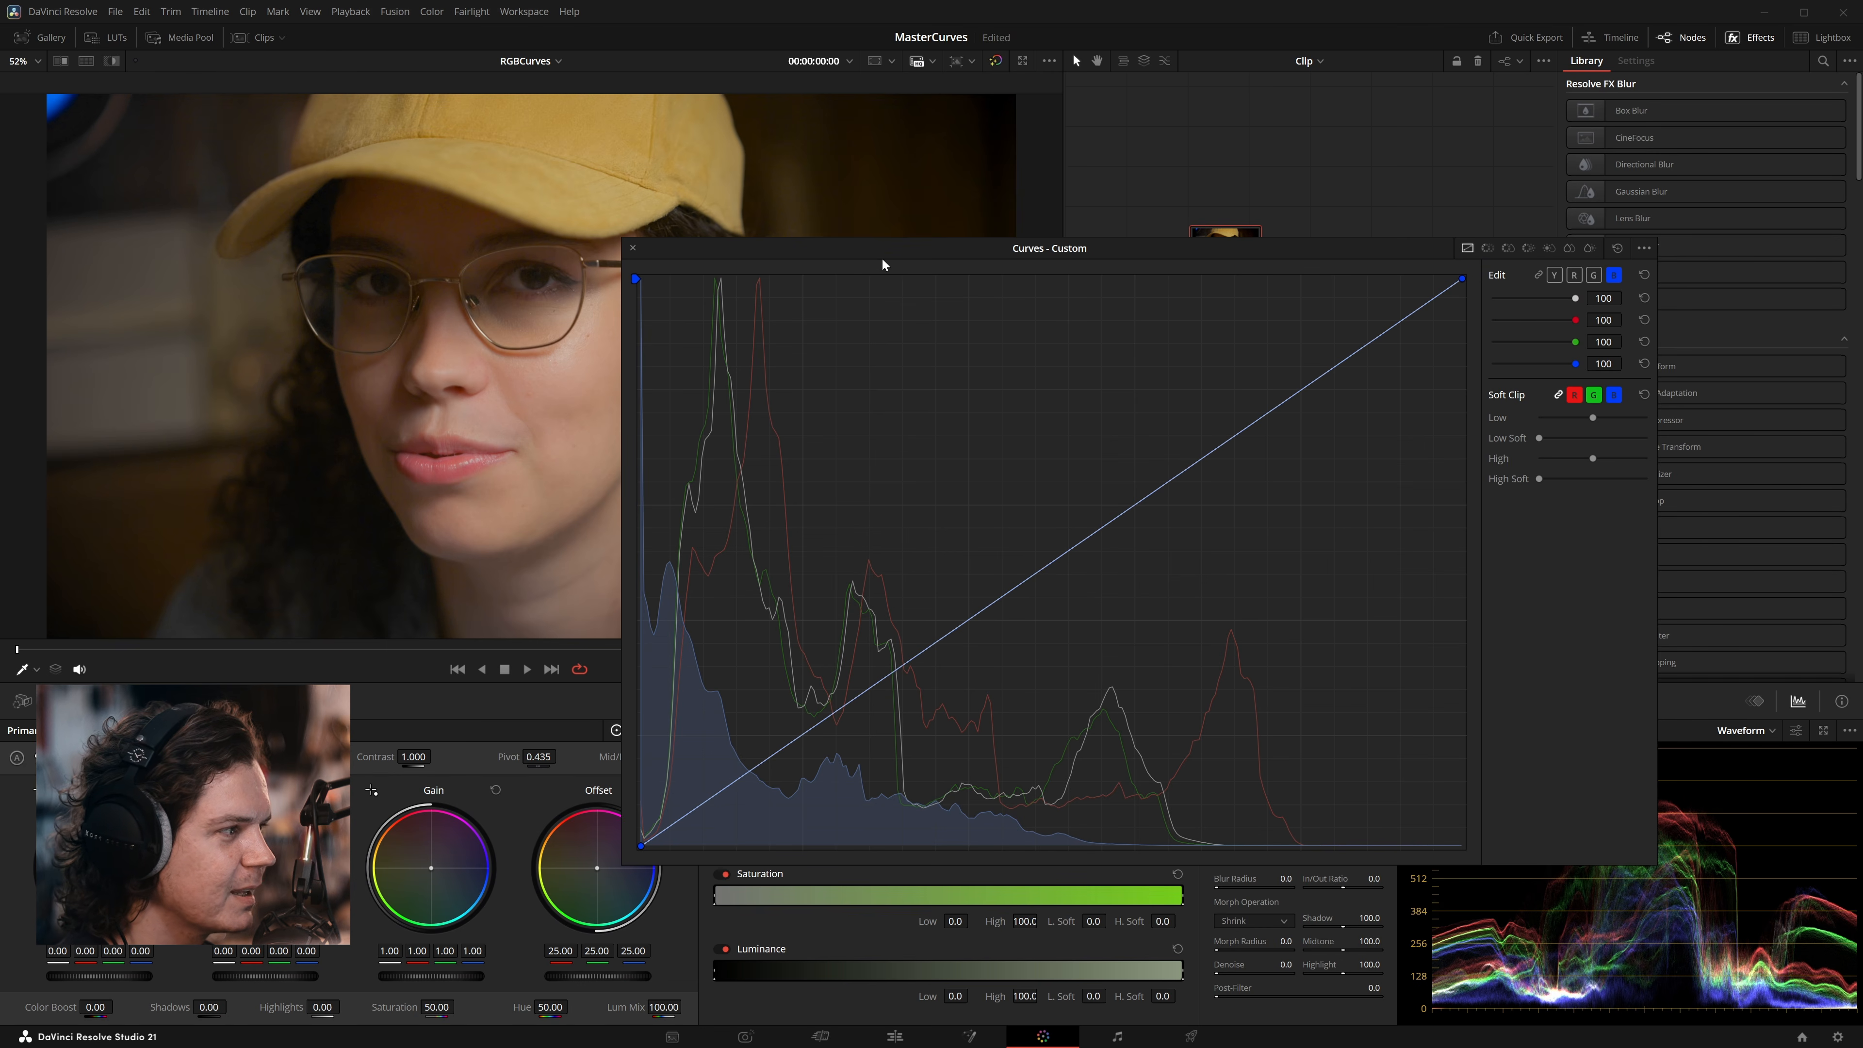
{"action": "left_click_drag", "start_coordinate": [882, 258], "coordinate": [827, 275]}
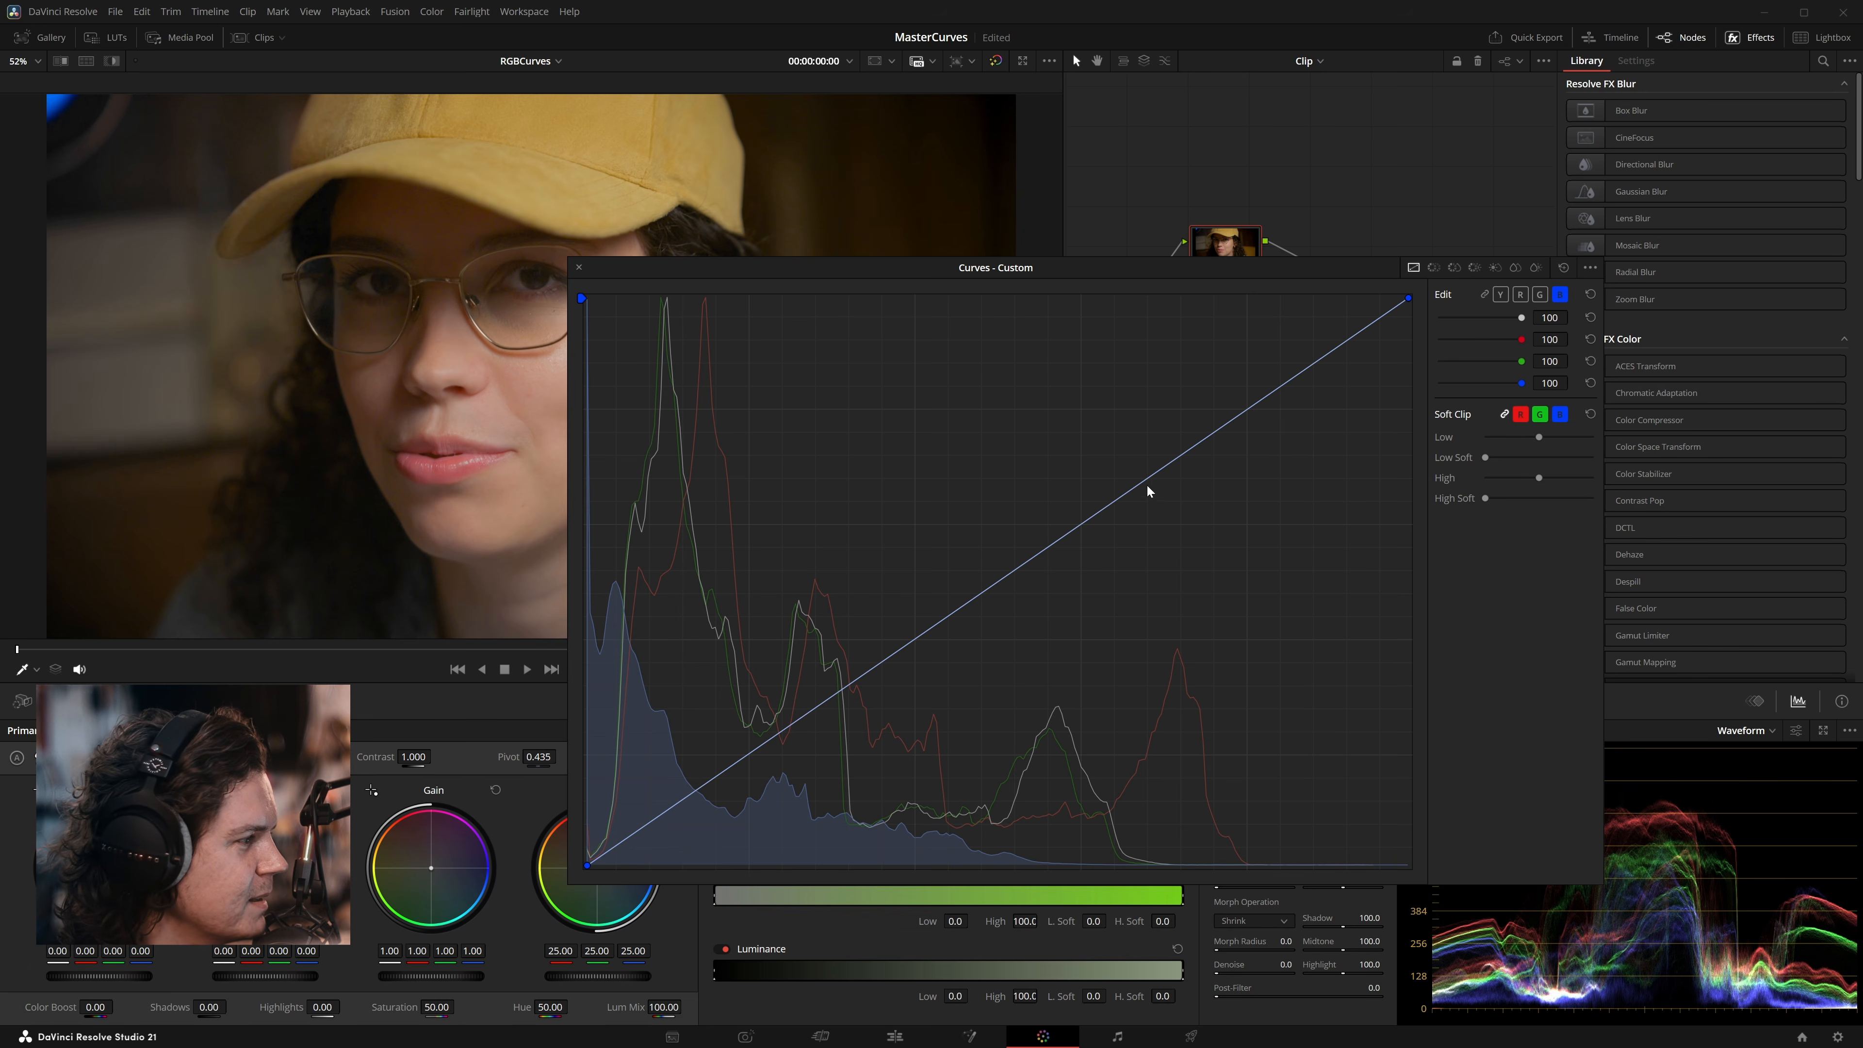
Step: Lower the upper part of the blue curve, raise its shadows, and enable Editable Splines to show the handles on both added points
{"action": "left_click_drag", "start_coordinate": [1157, 486], "coordinate": [1174, 486]}
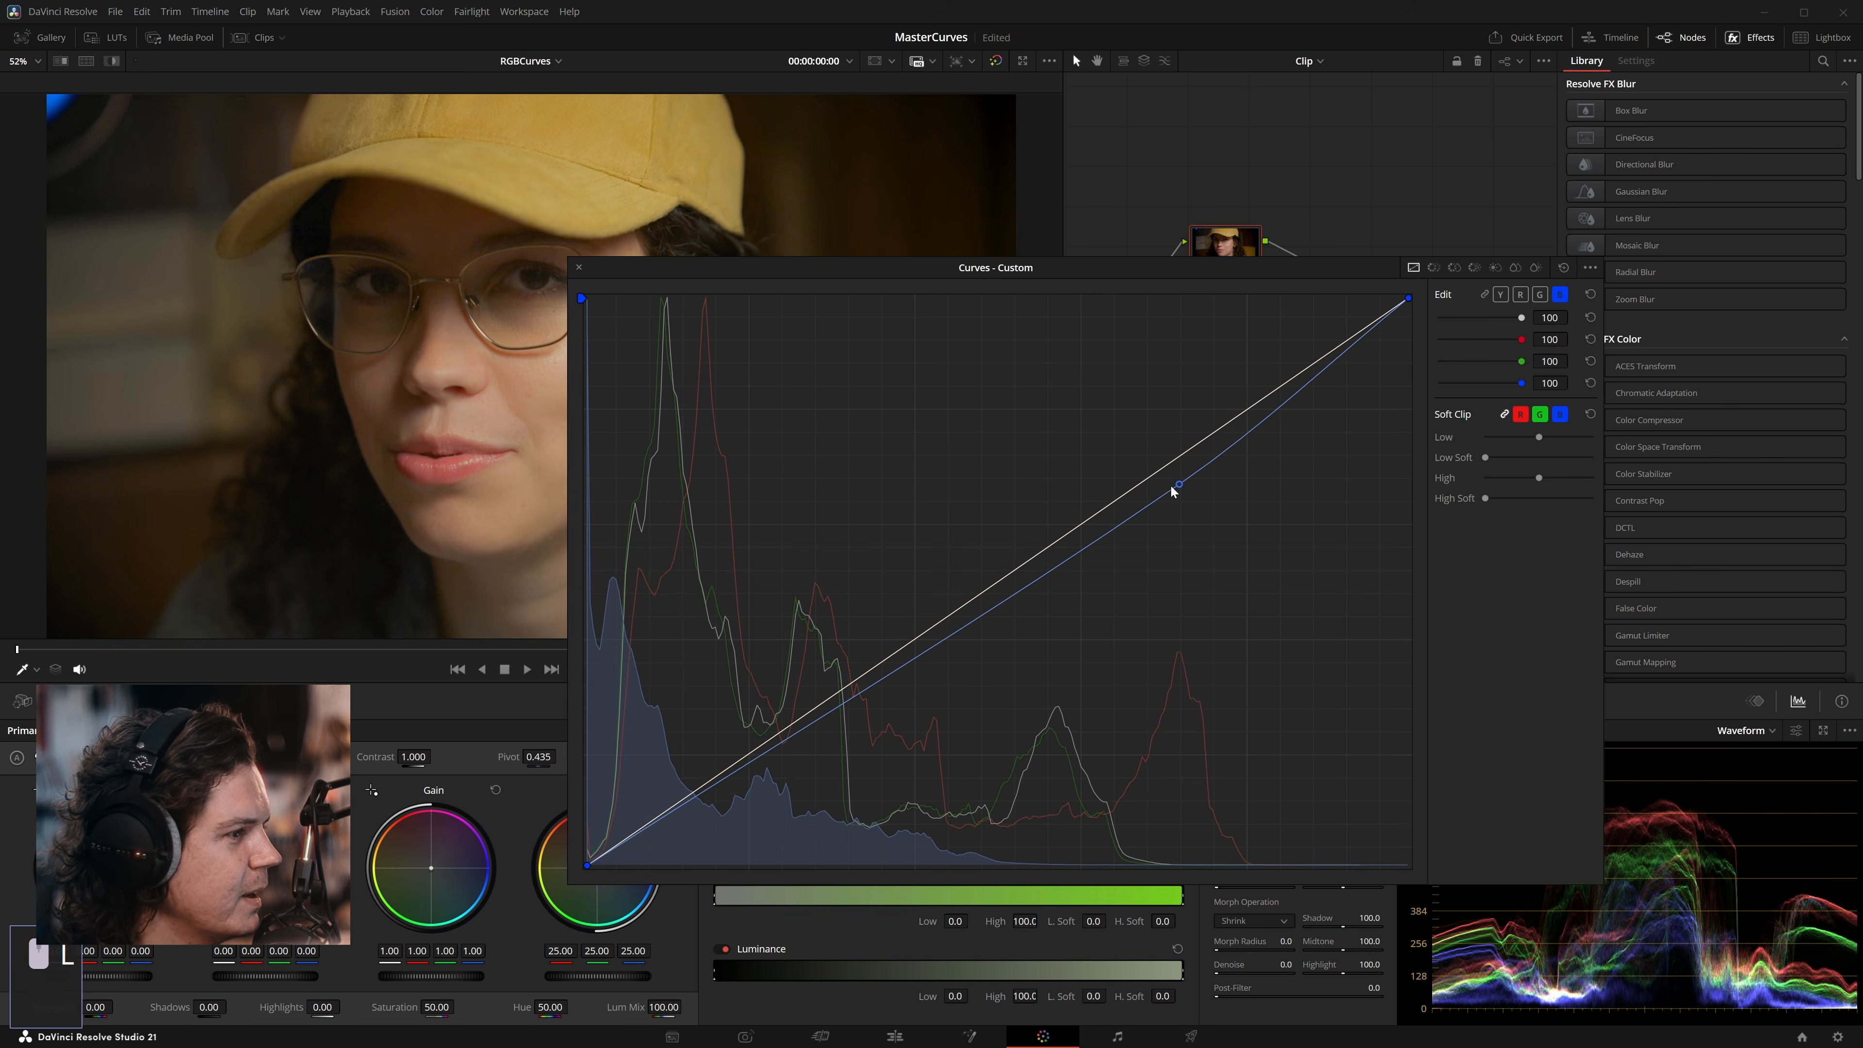
{"action": "mouse_move", "coordinate": [827, 710]}
{"action": "left_mouse_down"}
{"action": "mouse_move", "coordinate": [832, 677]}
{"action": "mouse_move", "coordinate": [809, 691]}
{"action": "left_mouse_up"}
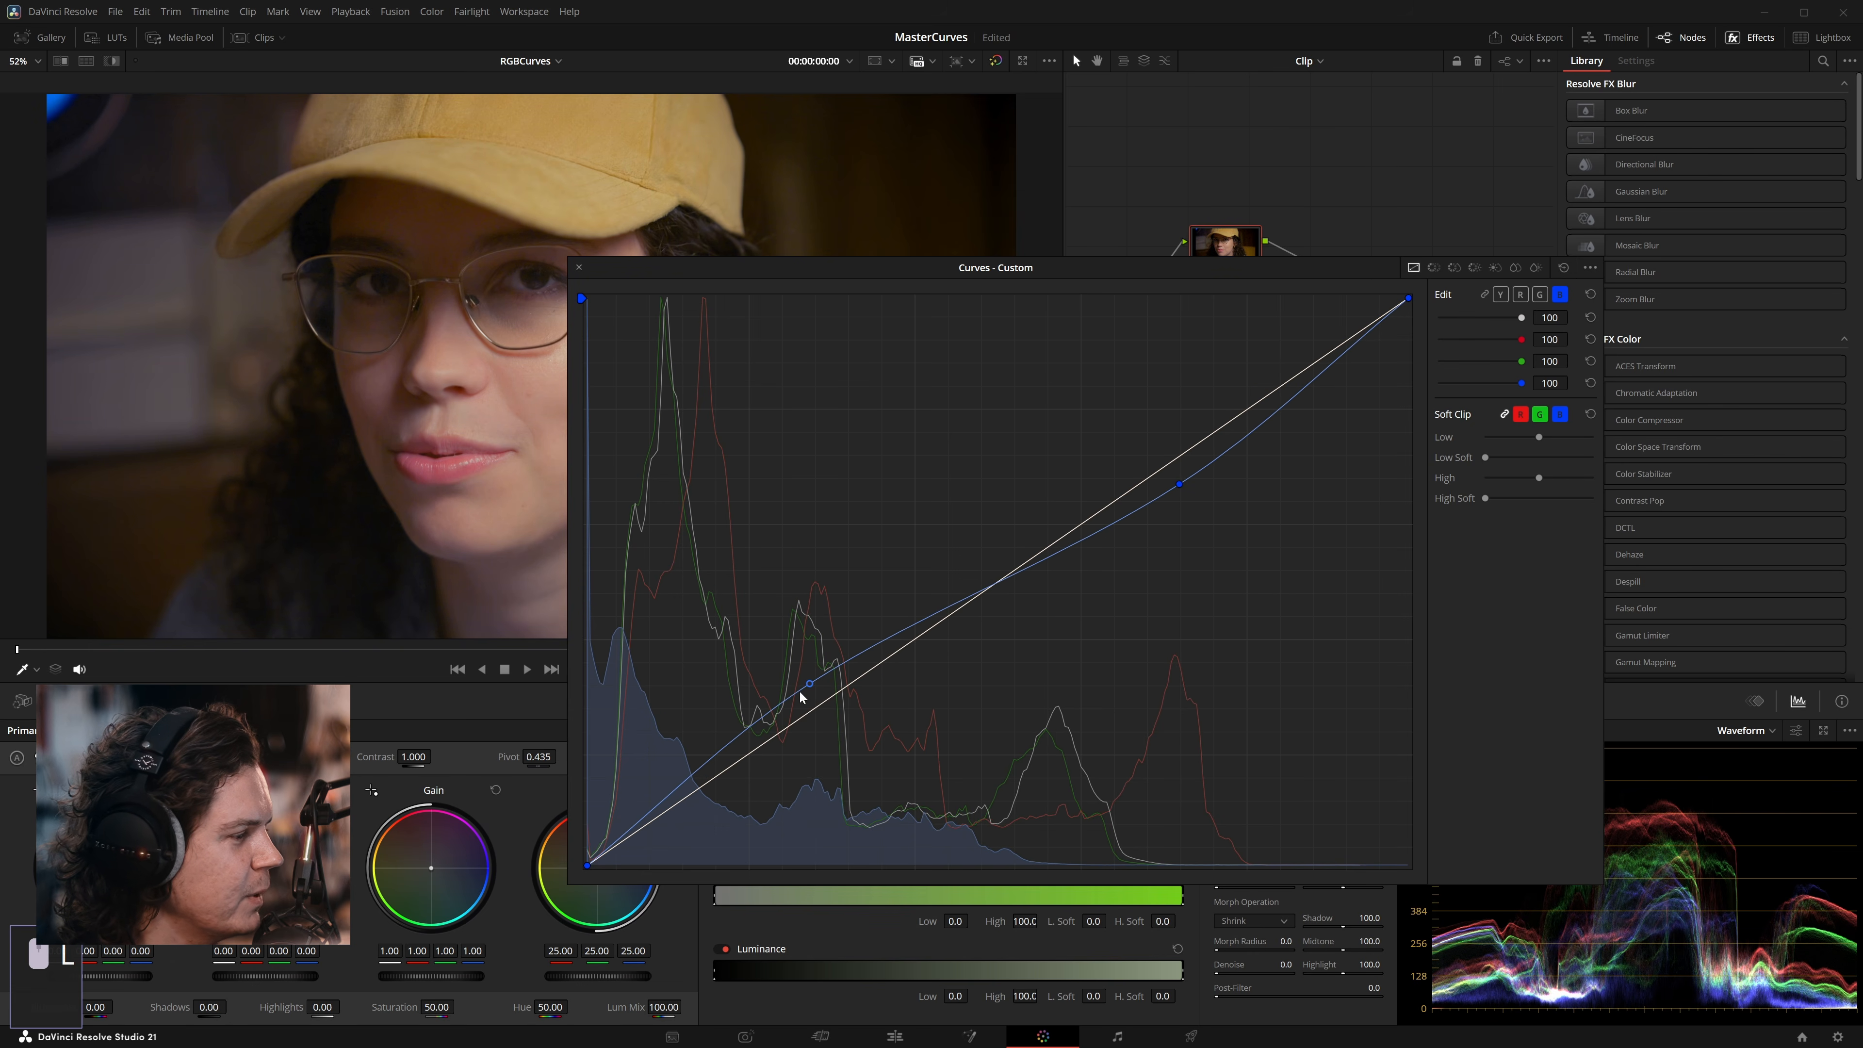
{"action": "left_click", "coordinate": [1590, 268]}
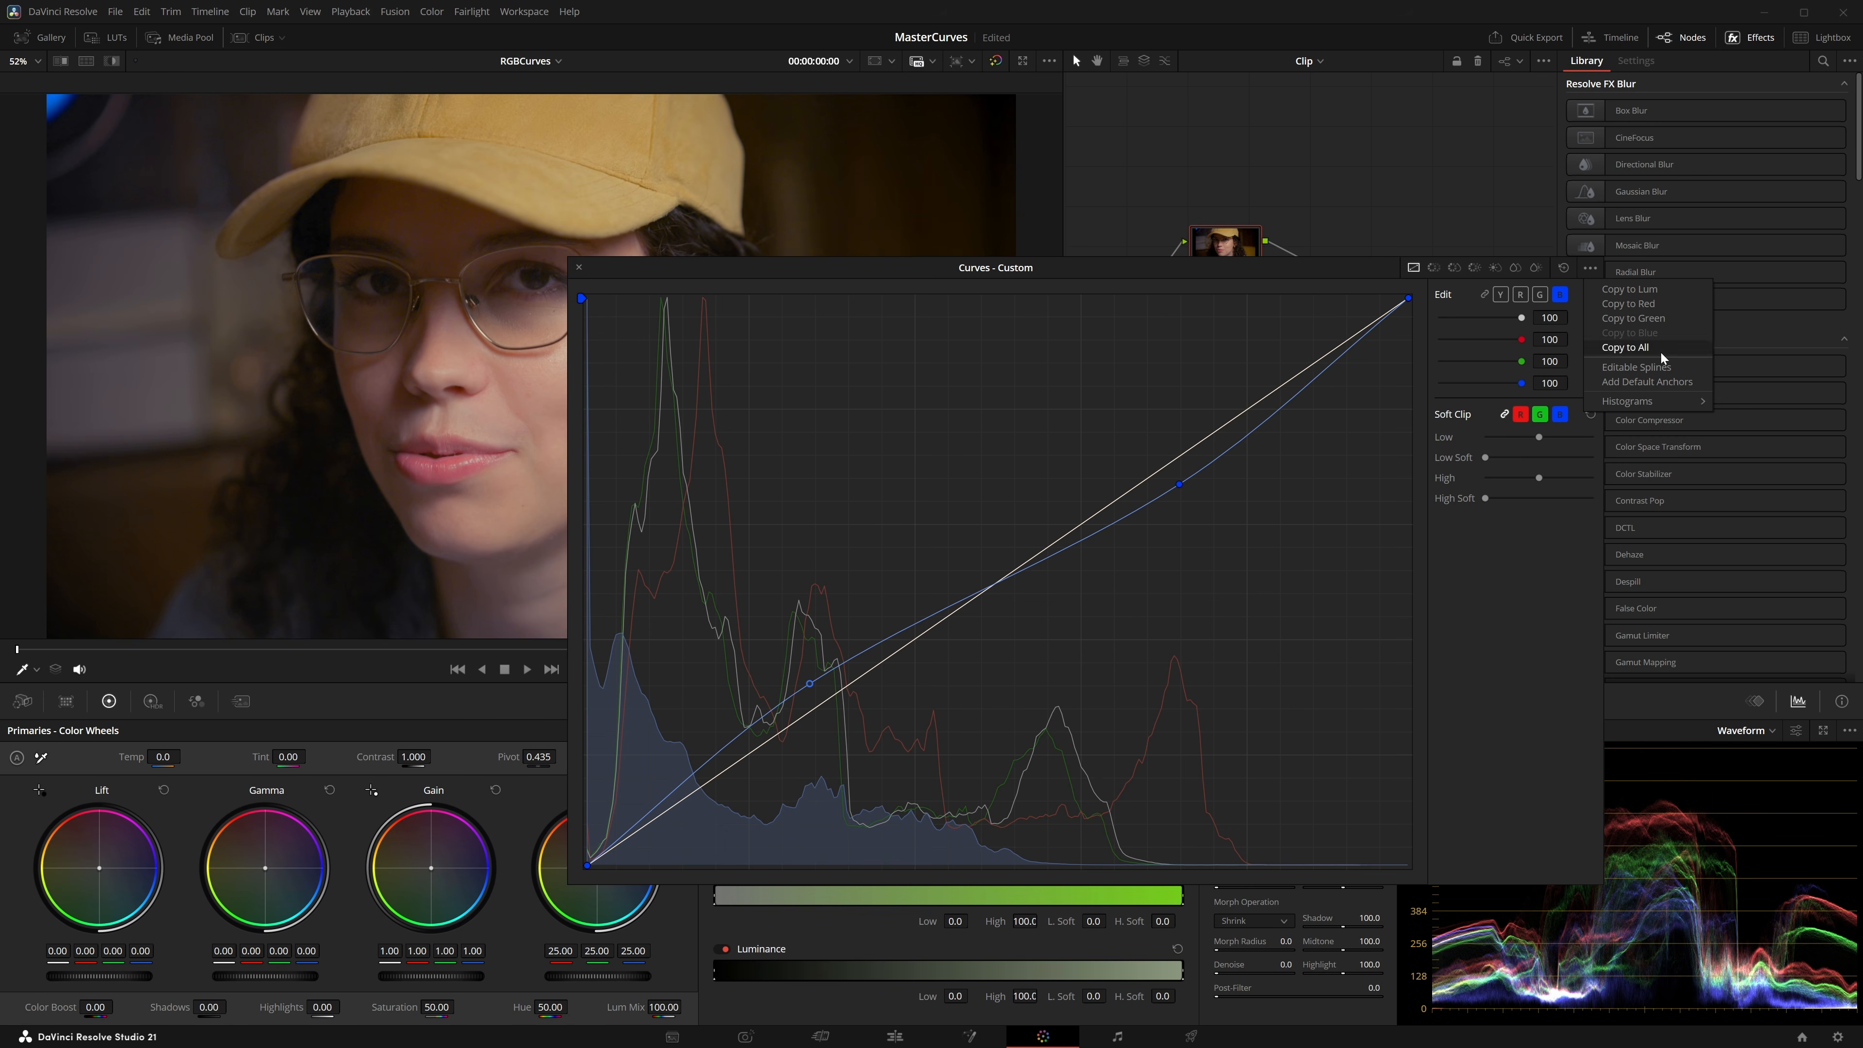
{"action": "left_click", "coordinate": [1673, 374]}
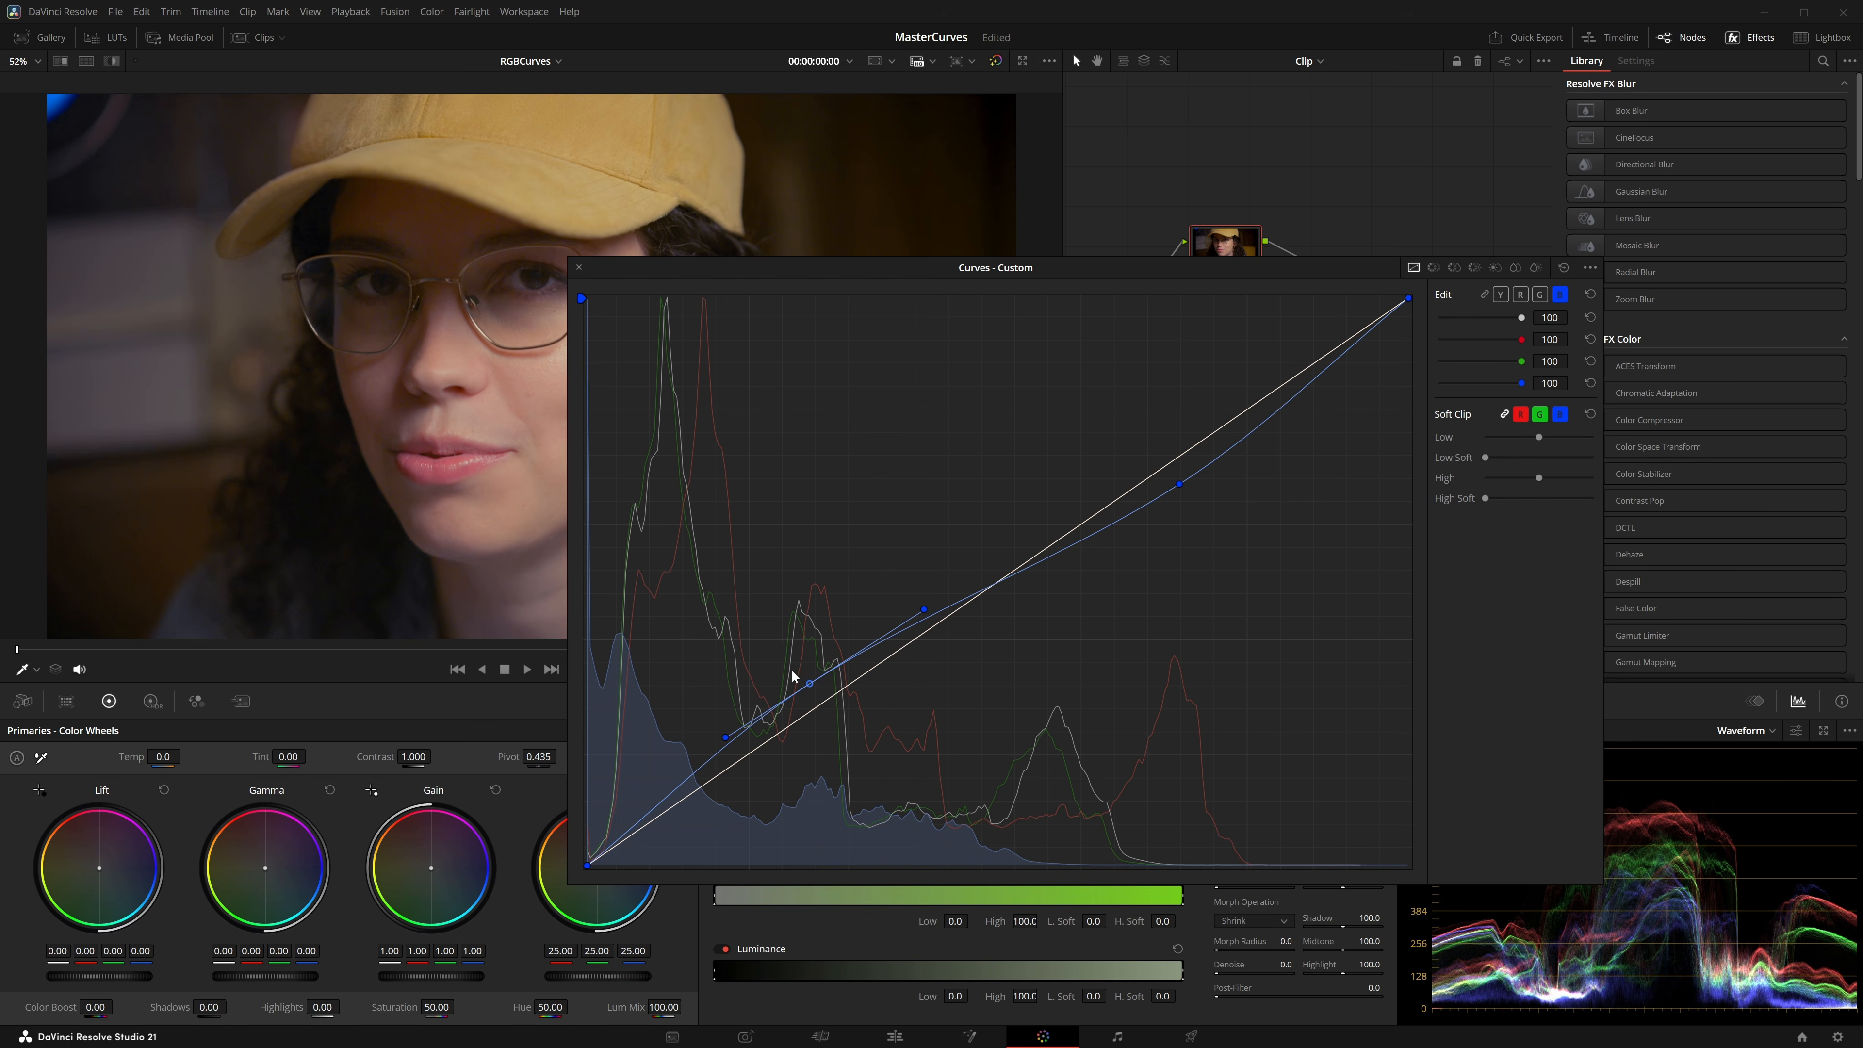
{"action": "left_click", "coordinate": [1178, 485]}
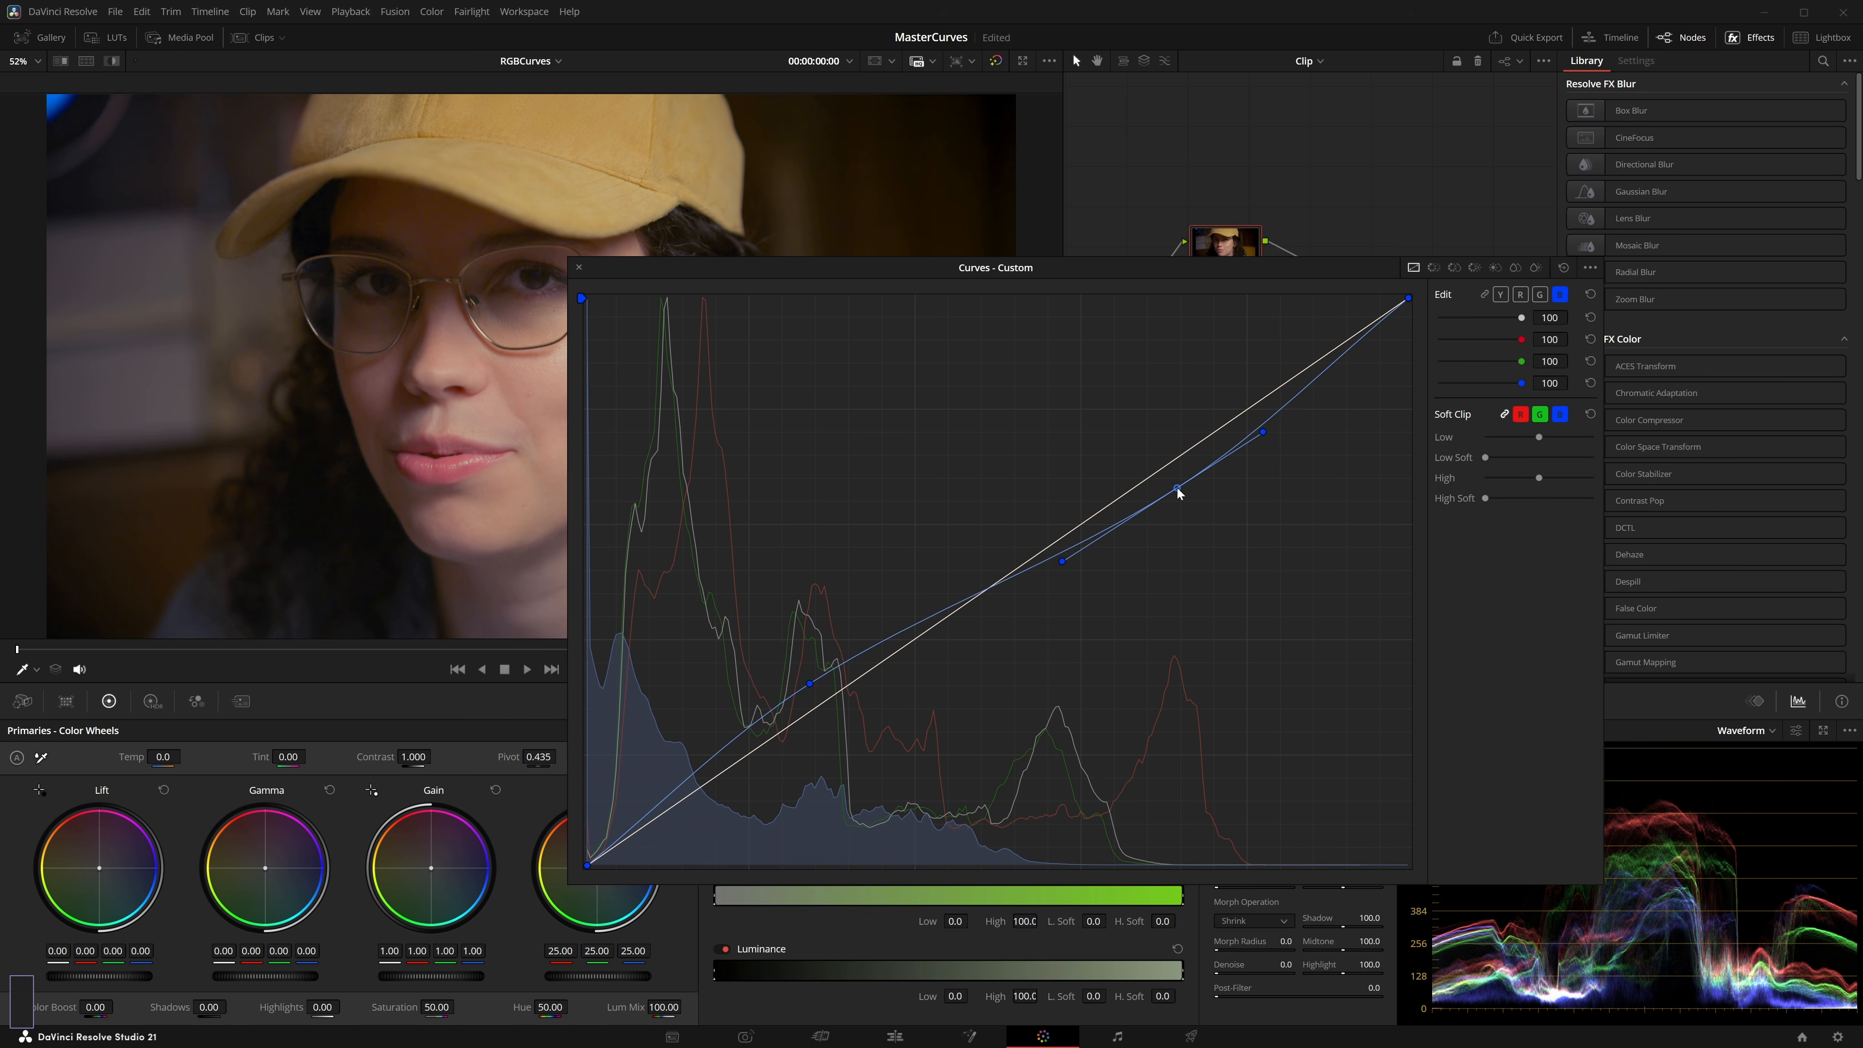
Step: Remove both added points from the blue curve to restore it to a straight line
{"action": "key", "text": "Delete"}
{"action": "right_click", "coordinate": [1175, 491]}
{"action": "right_click", "coordinate": [807, 683]}
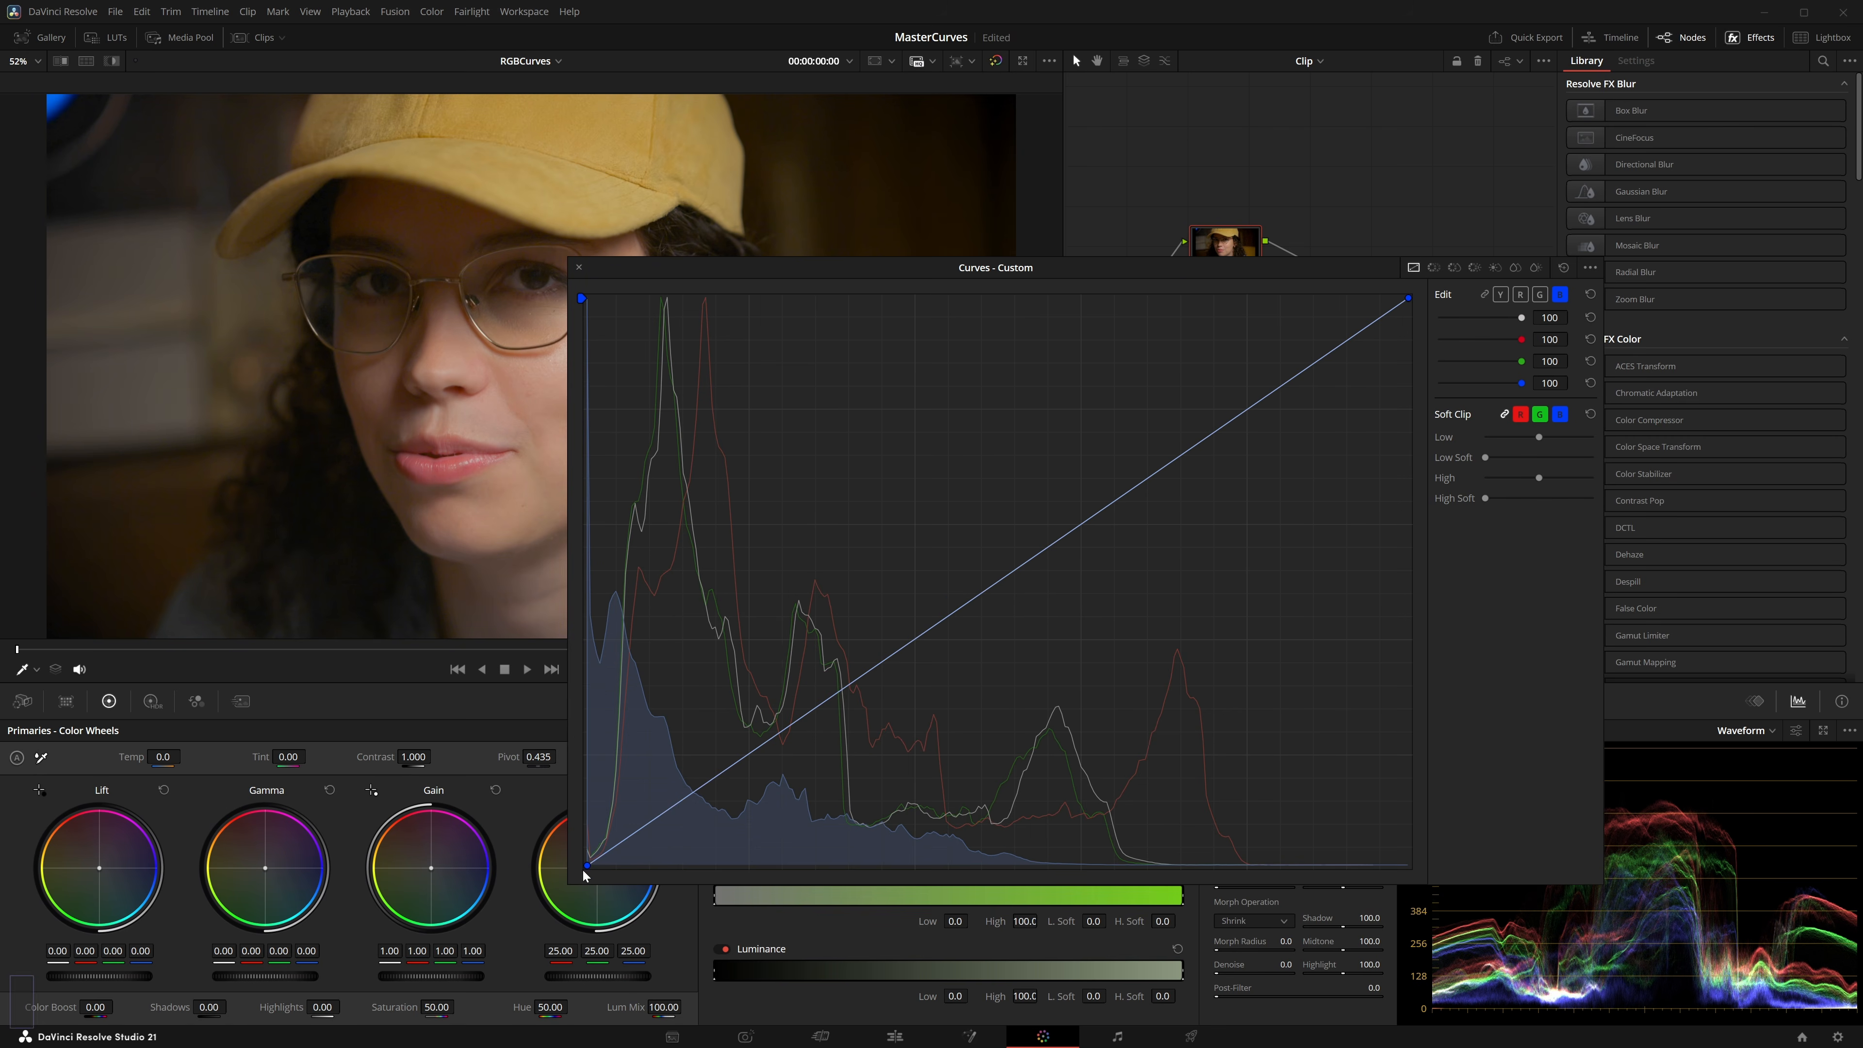
Step: Bend the blue curve with its endpoint handles, raising the shadows and pulling the highlights down
{"action": "left_click_drag", "start_coordinate": [865, 674], "coordinate": [864, 610]}
{"action": "left_click", "coordinate": [1408, 301]}
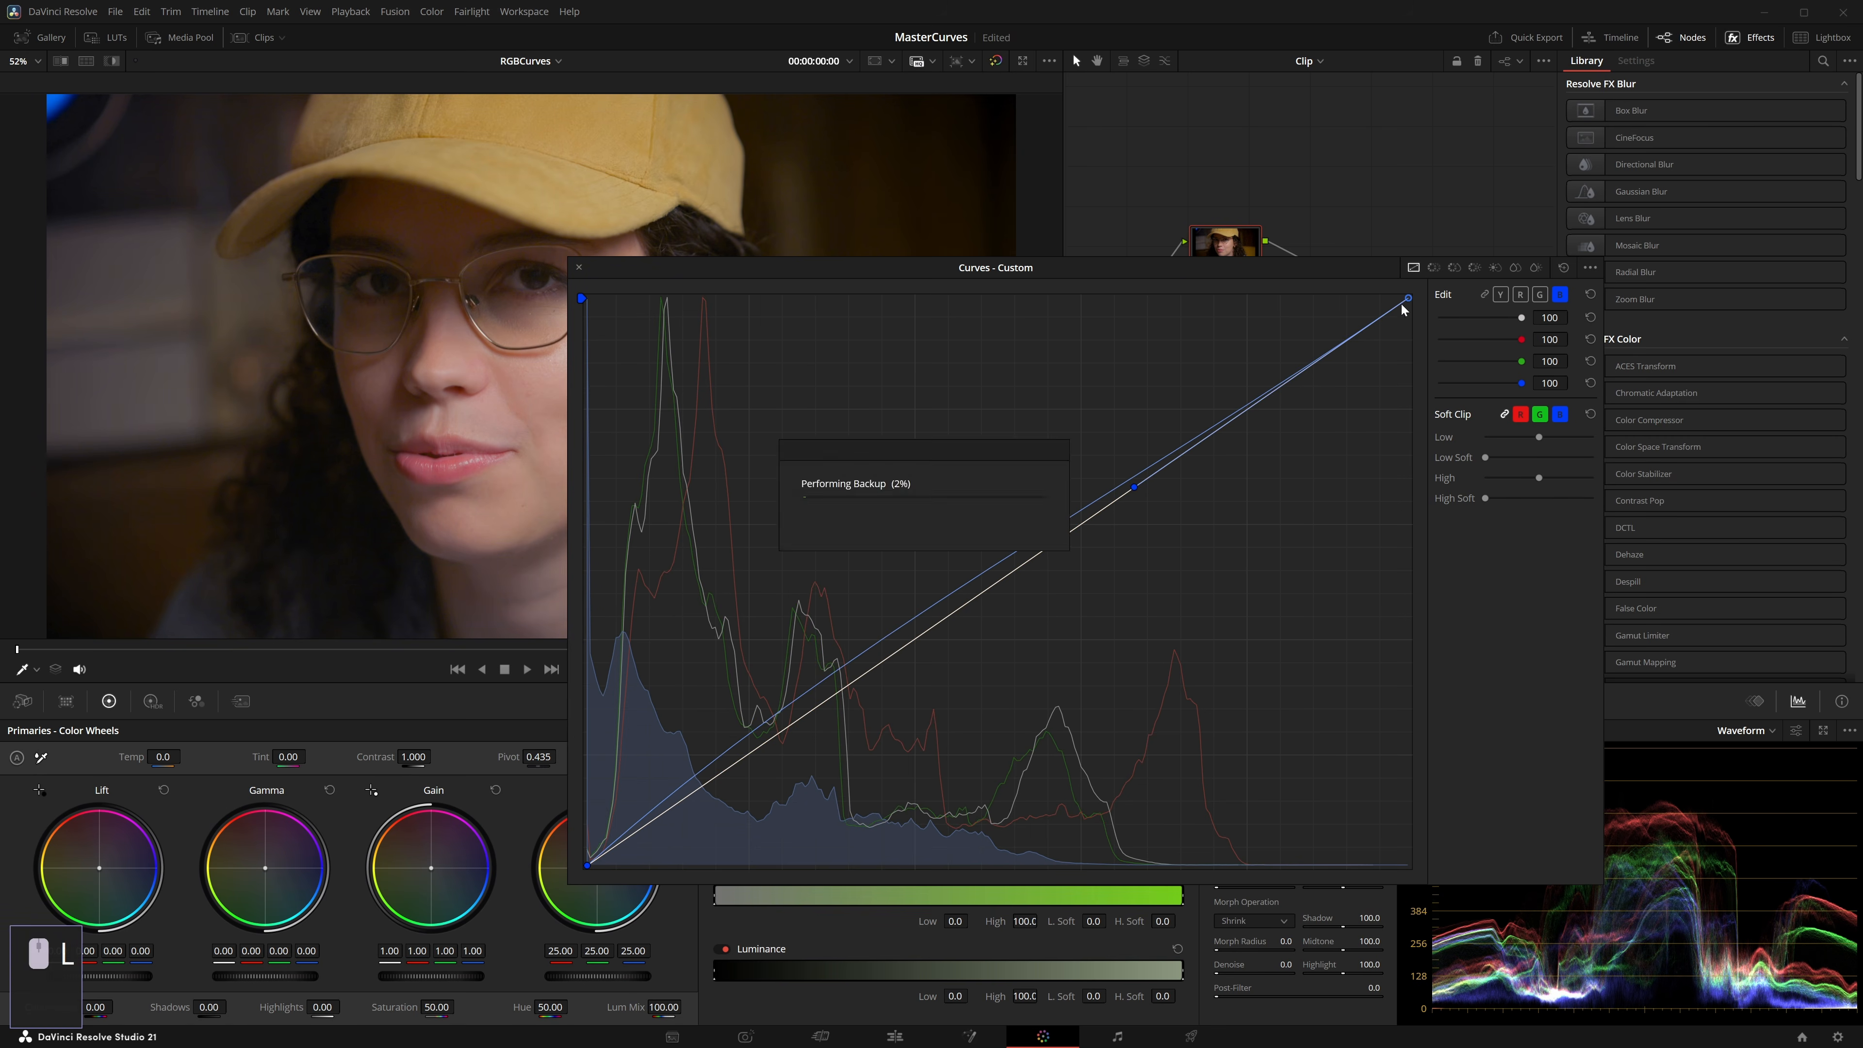
{"action": "left_click_drag", "start_coordinate": [1409, 299], "coordinate": [1406, 301]}
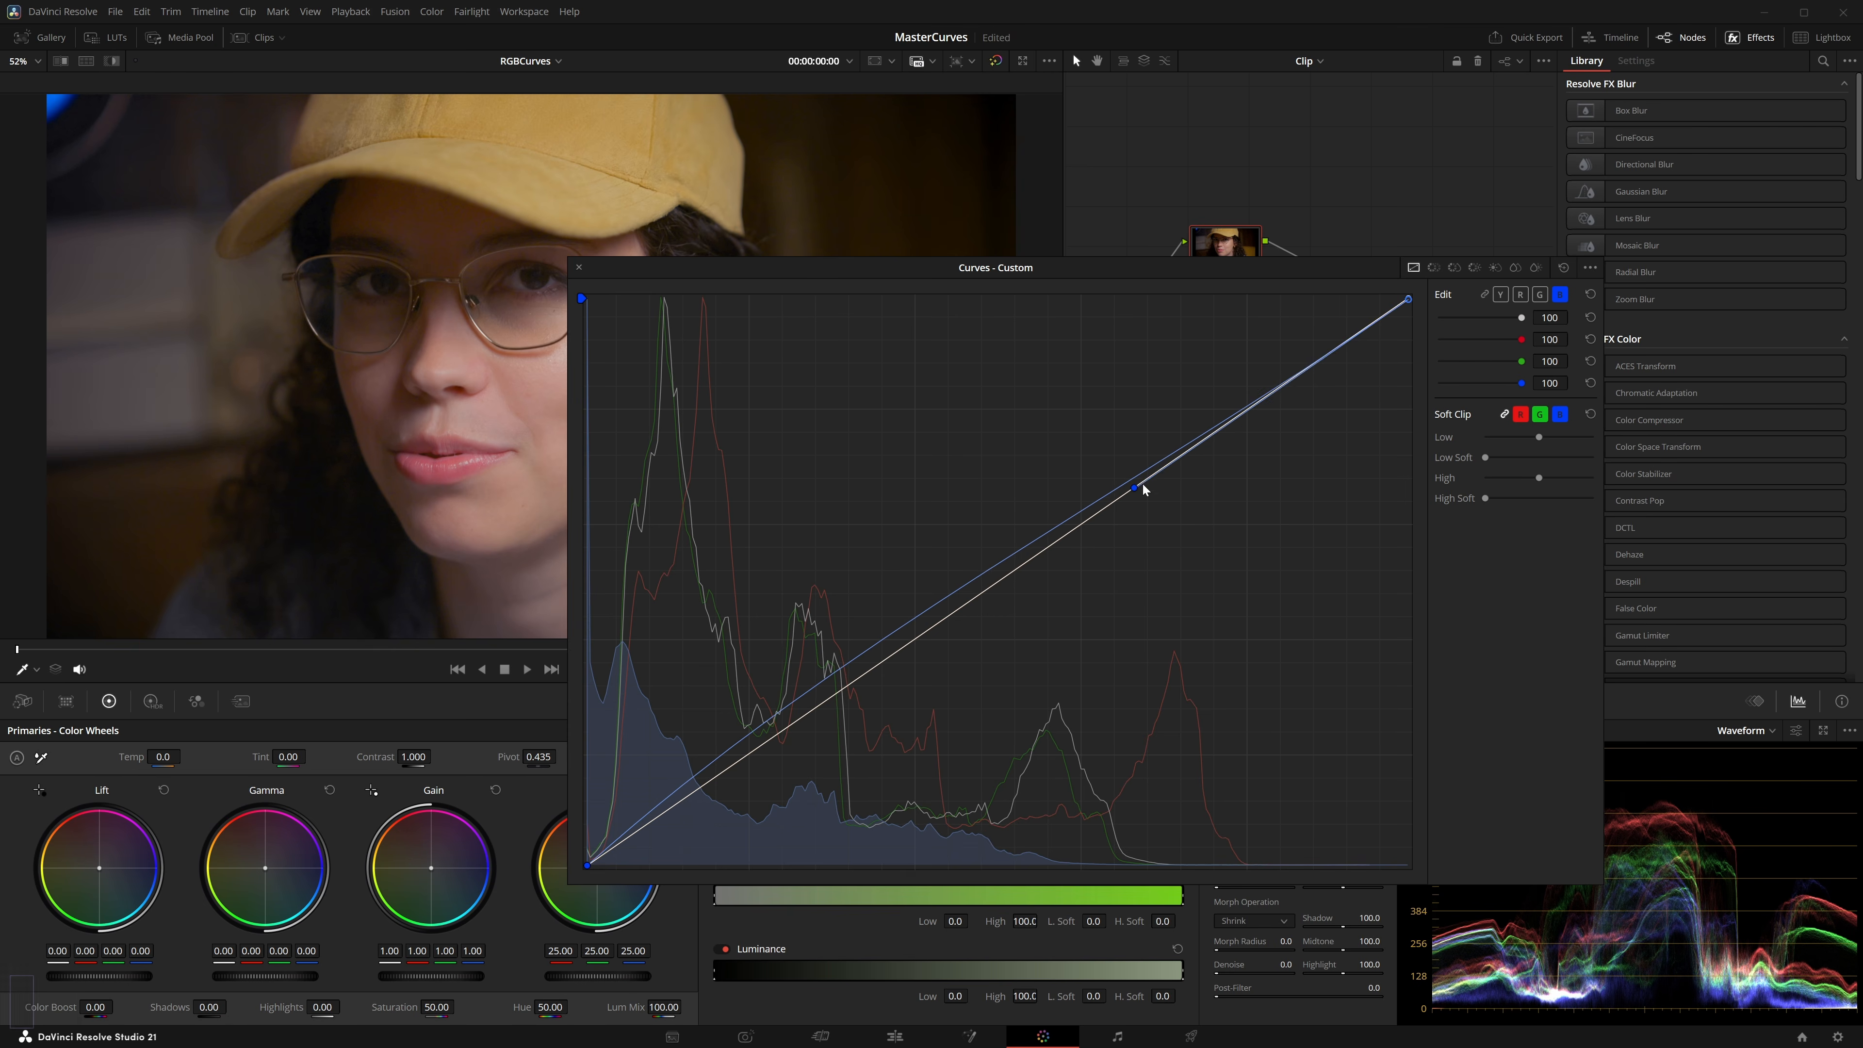
{"action": "left_click_drag", "start_coordinate": [1137, 488], "coordinate": [1170, 525]}
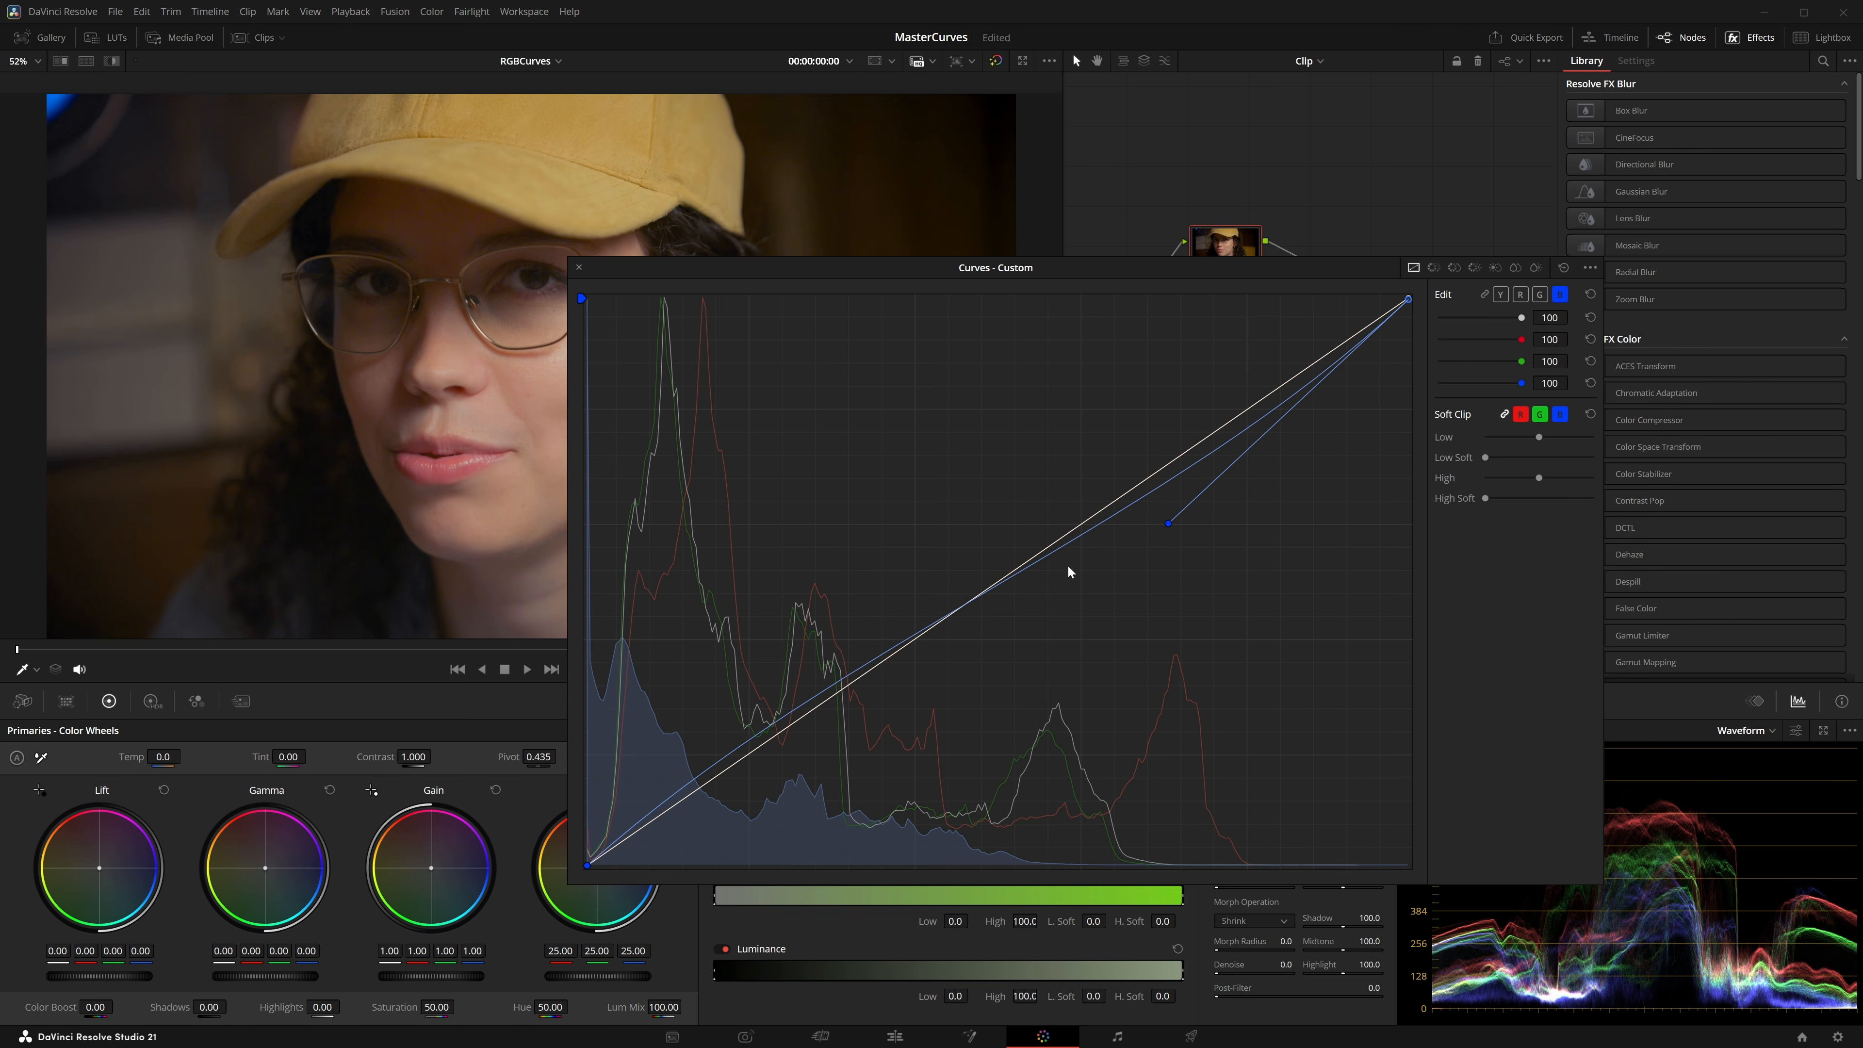
Step: Lower the red curve's shadows slightly by pulling its black-point handle below the diagonal, without adding a midtone point
{"action": "left_click", "coordinate": [1520, 294]}
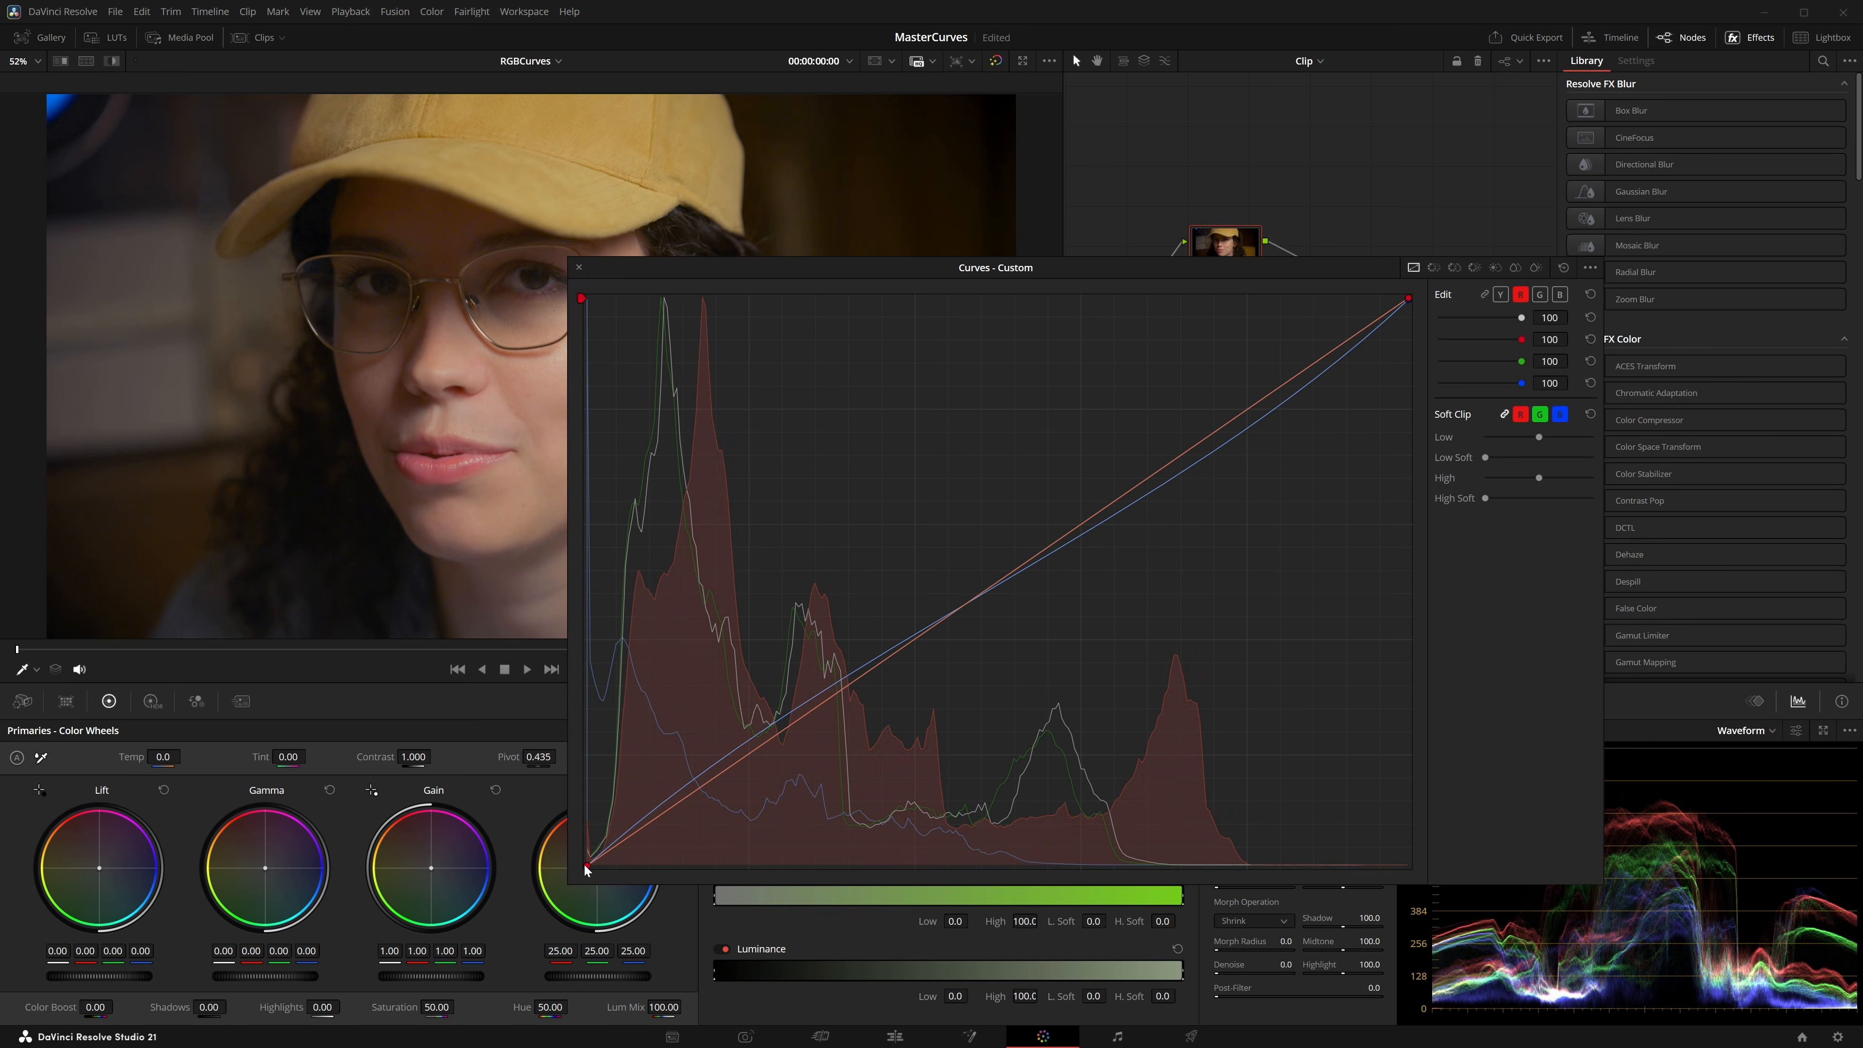
{"action": "left_click", "coordinate": [853, 674]}
{"action": "left_click_drag", "start_coordinate": [853, 671], "coordinate": [847, 678]}
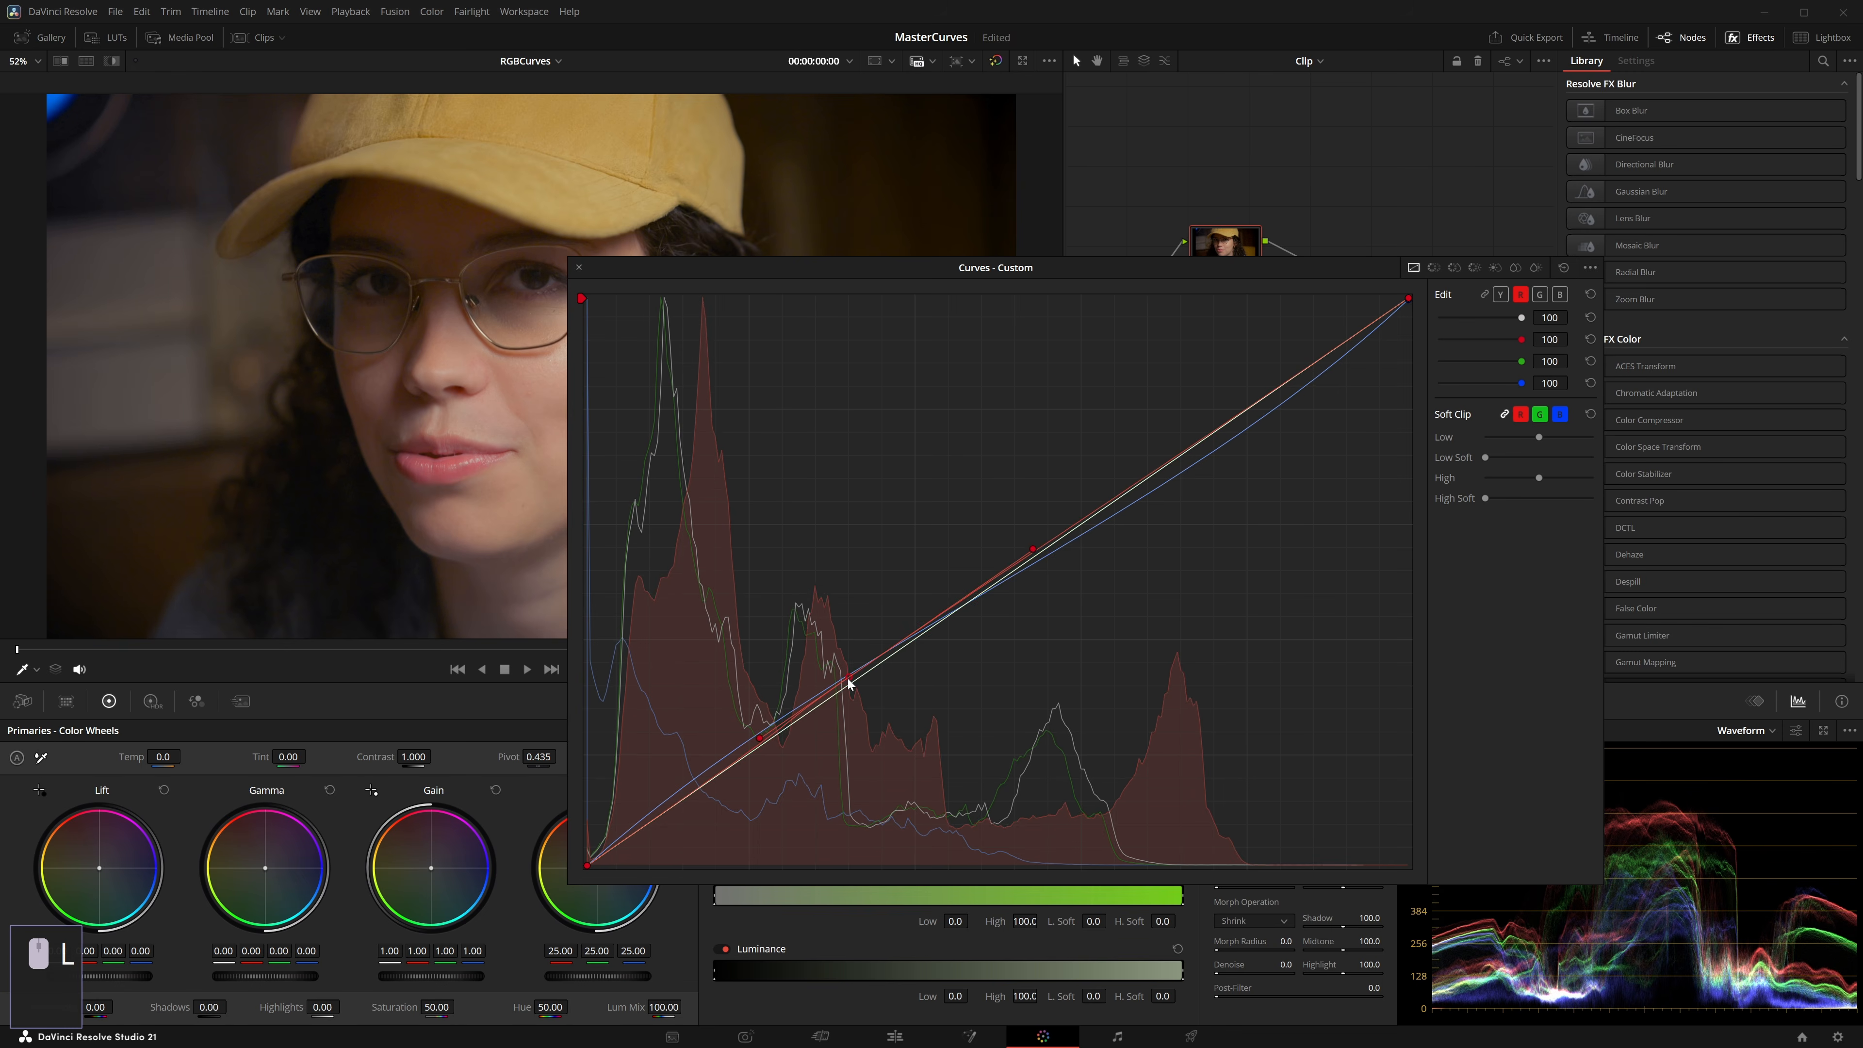
{"action": "key", "text": "ctrl+z"}
{"action": "left_click", "coordinate": [587, 870]}
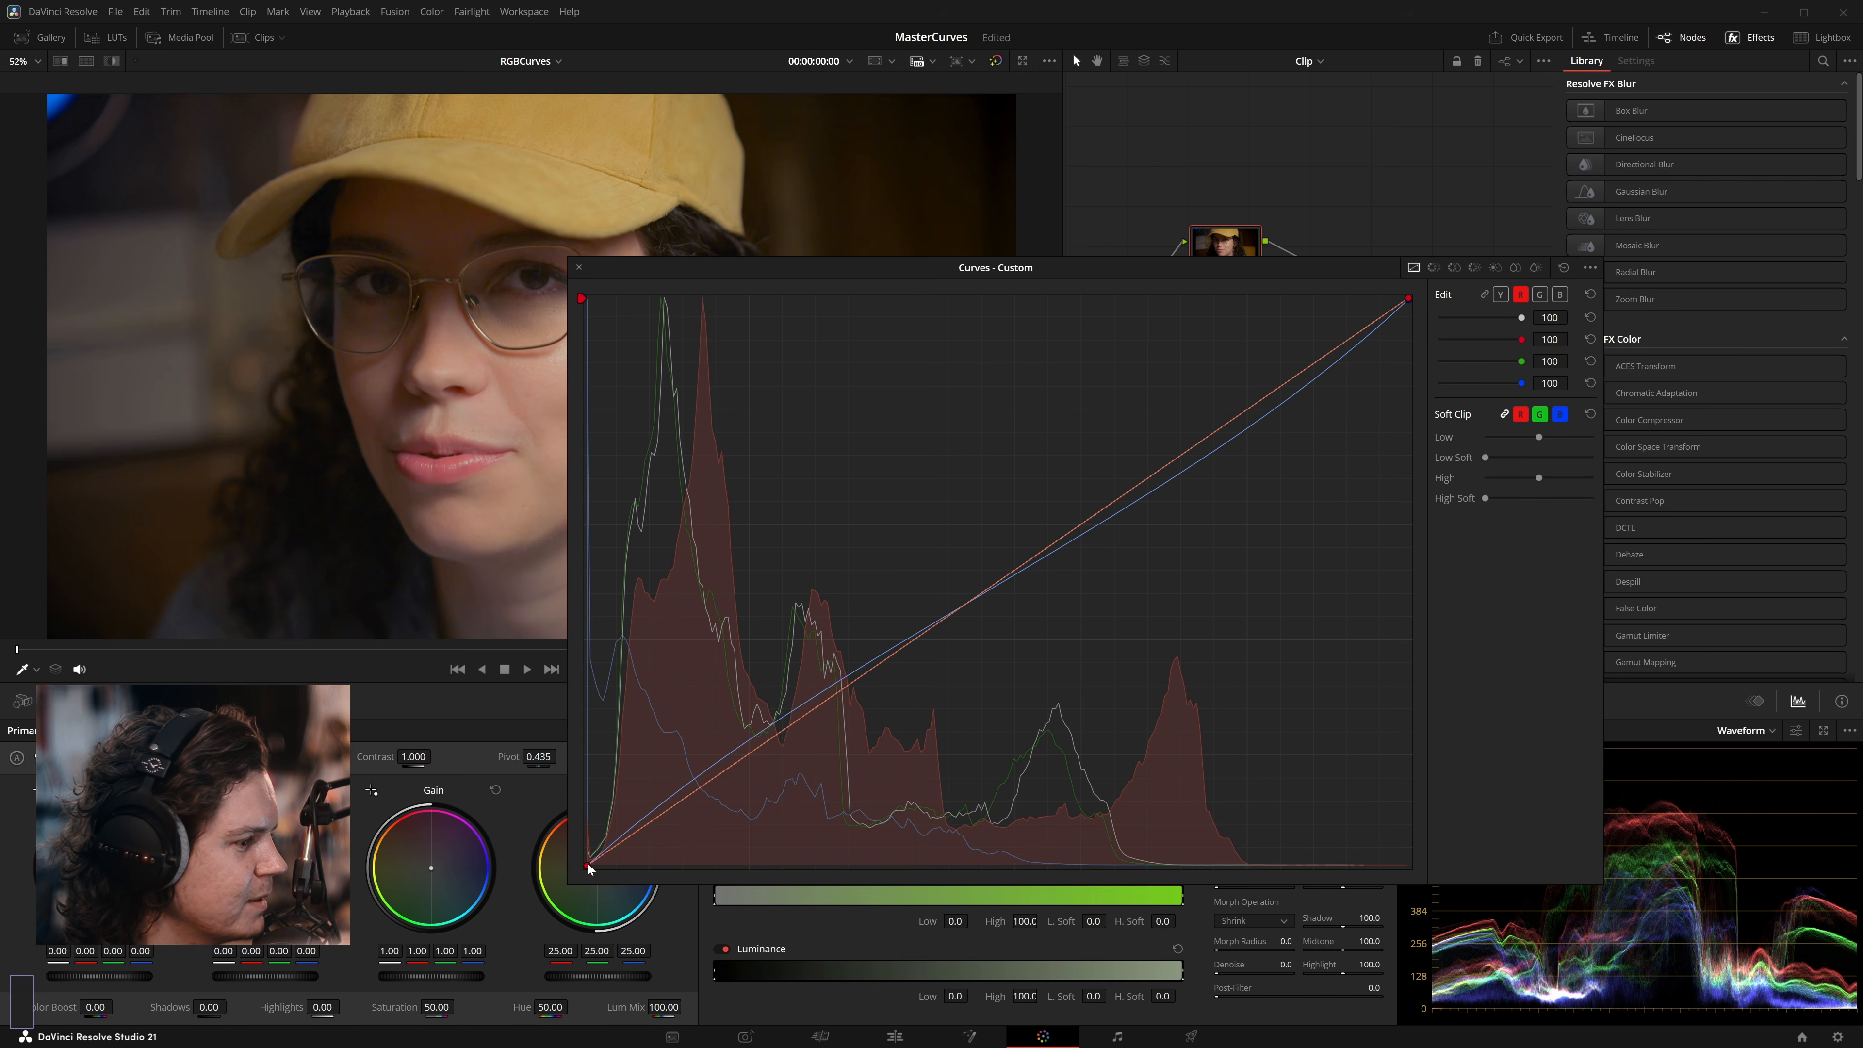
{"action": "left_click", "coordinate": [854, 674]}
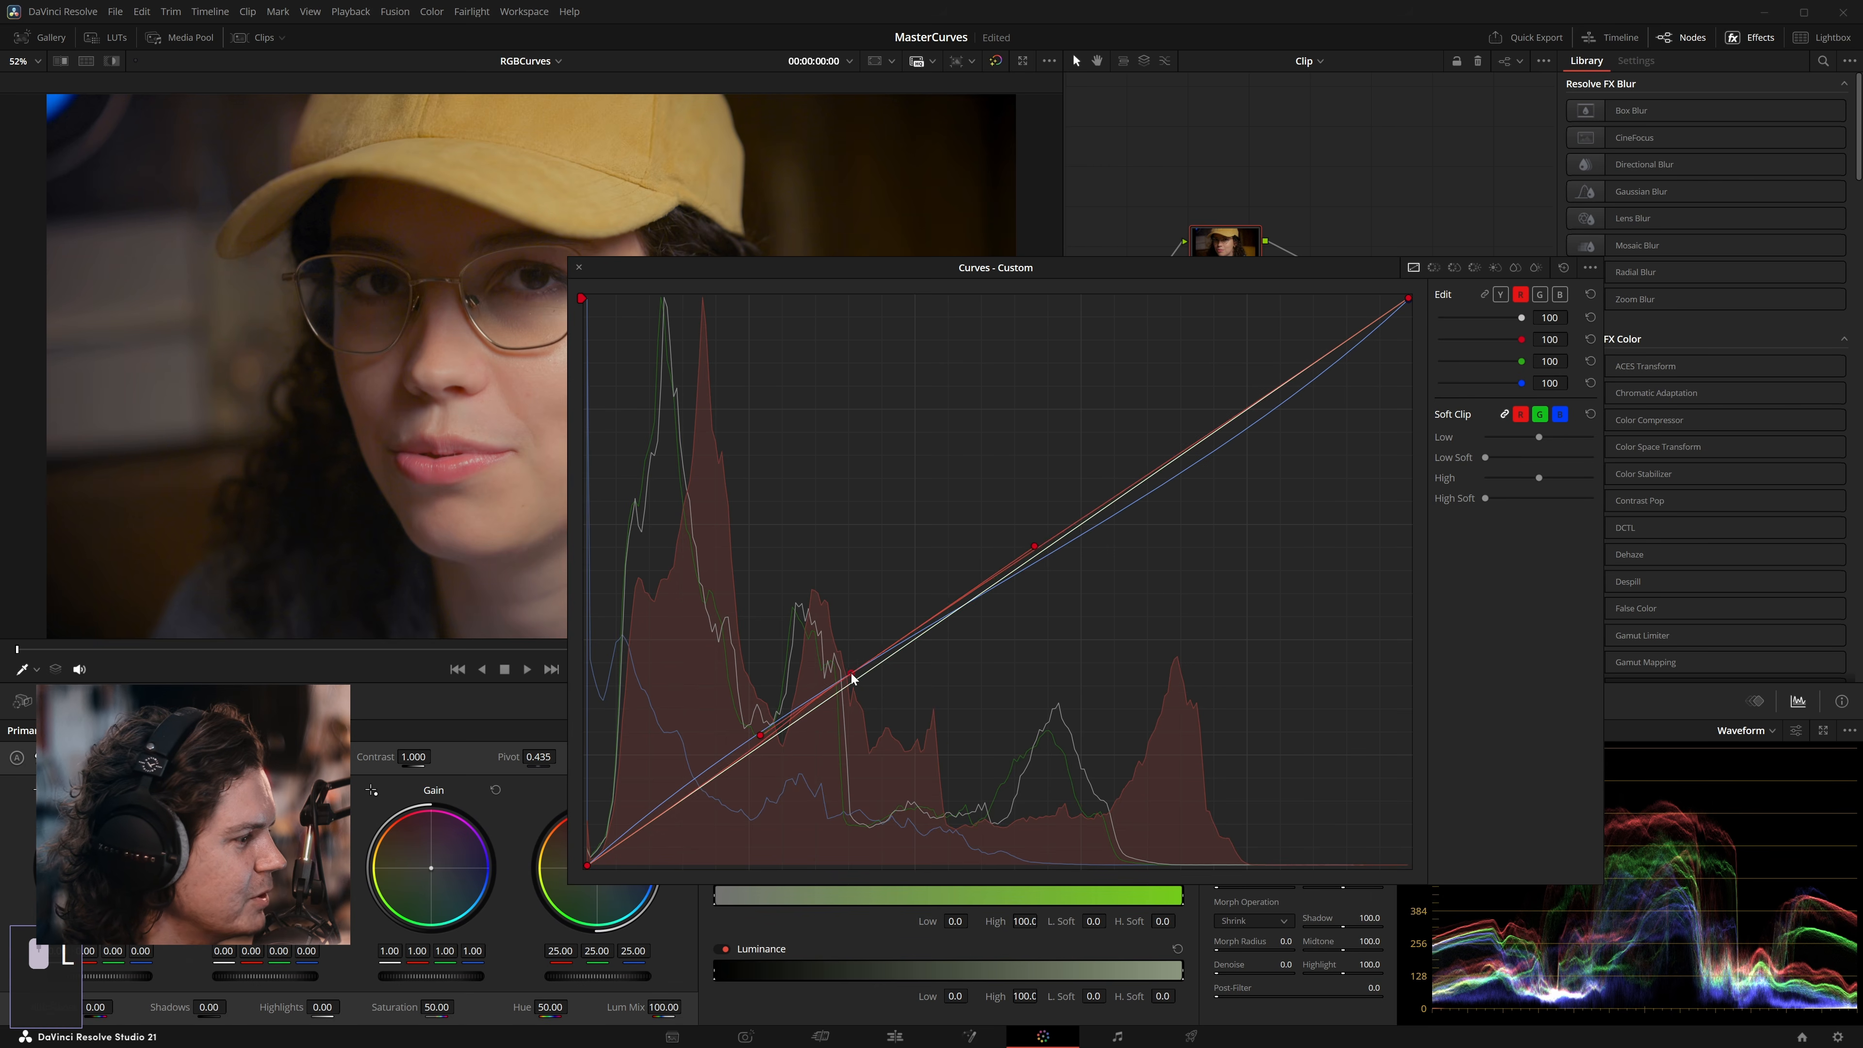
{"action": "right_click", "coordinate": [856, 675]}
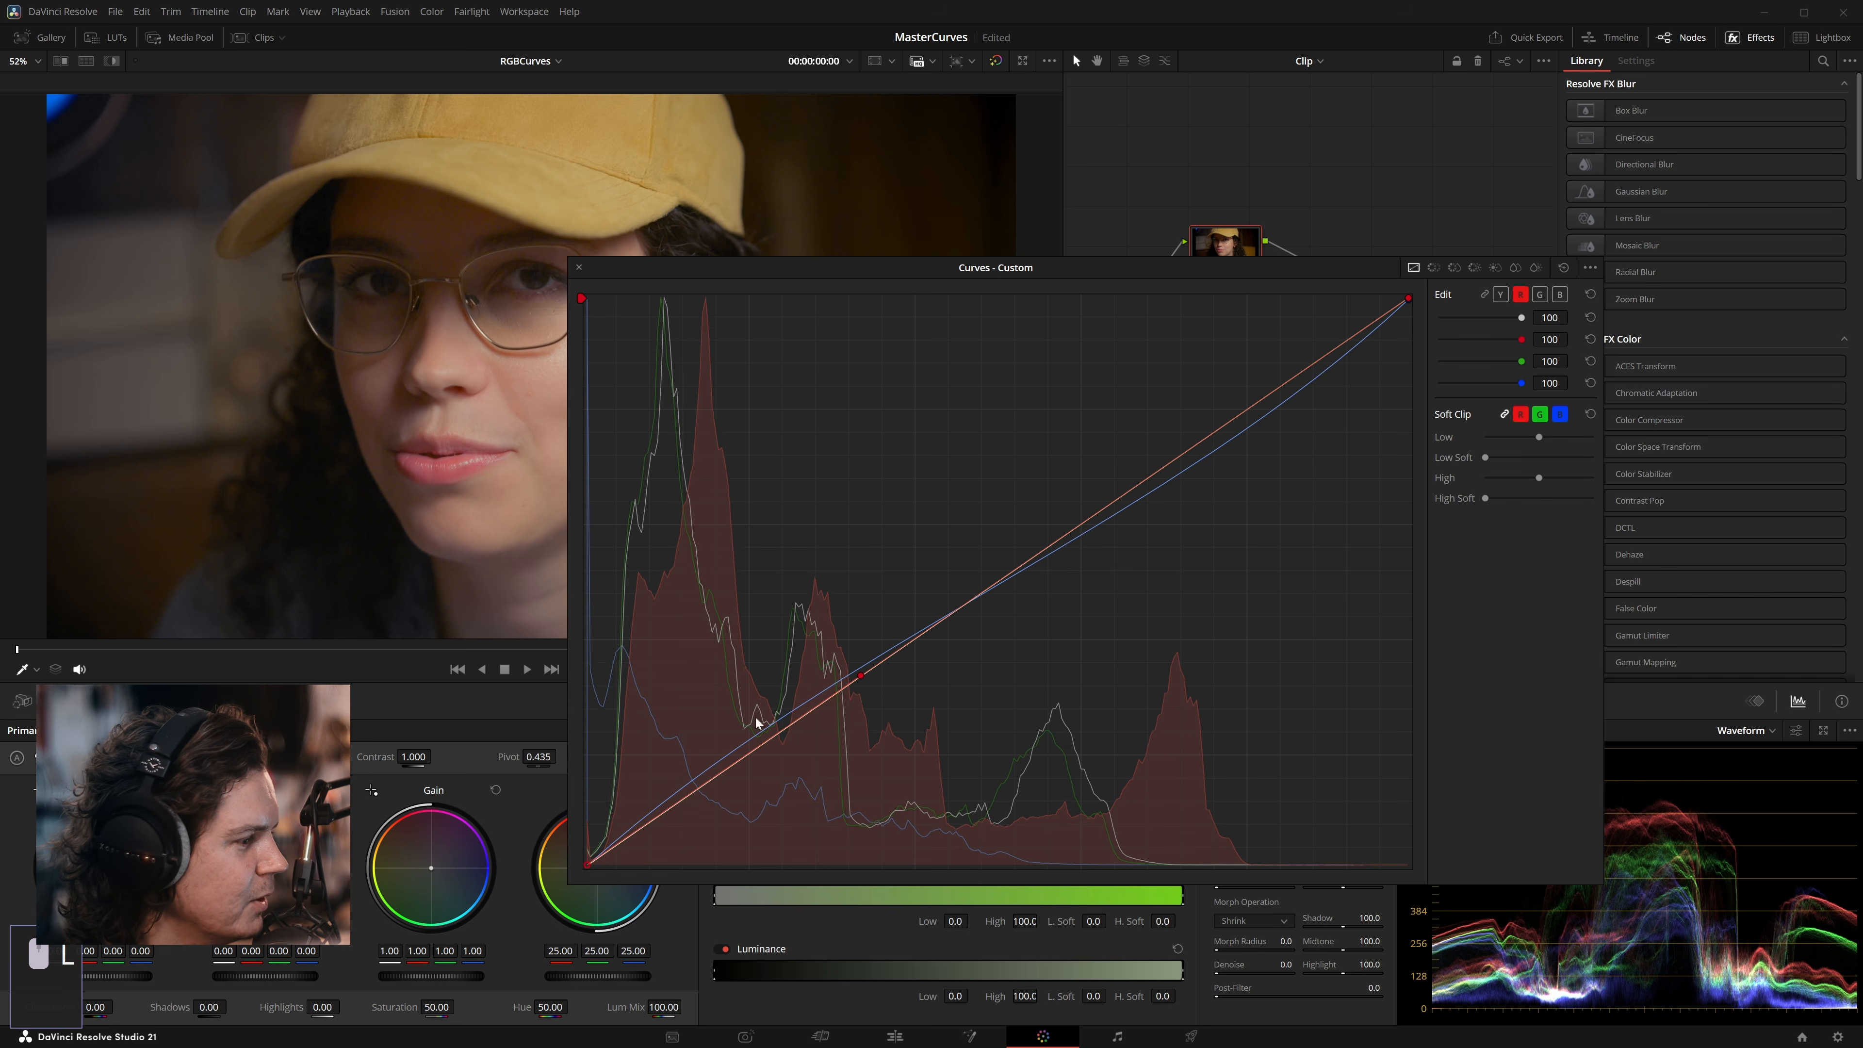
{"action": "left_click_drag", "start_coordinate": [860, 673], "coordinate": [885, 706]}
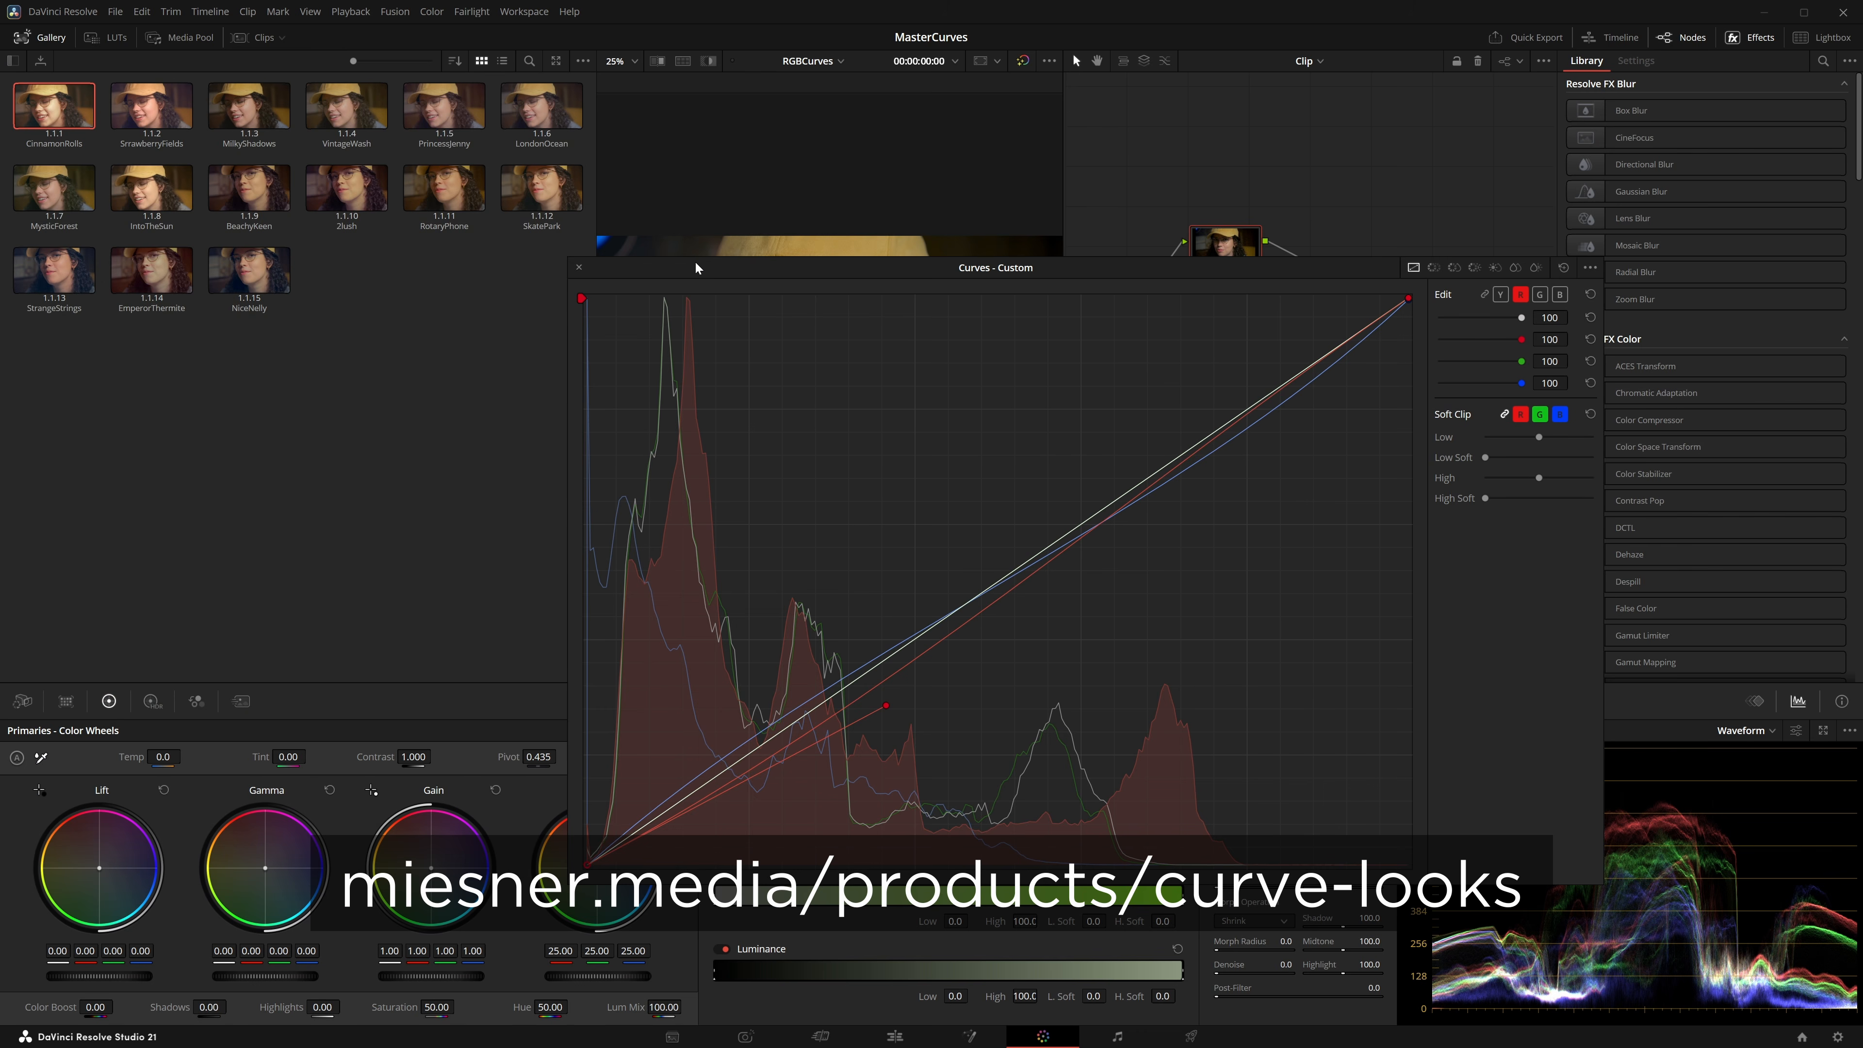
Step: Reset all grades and nodes on the clip and apply the SkatePark grade from the gallery stills
{"action": "left_click_drag", "start_coordinate": [696, 266], "coordinate": [659, 305]}
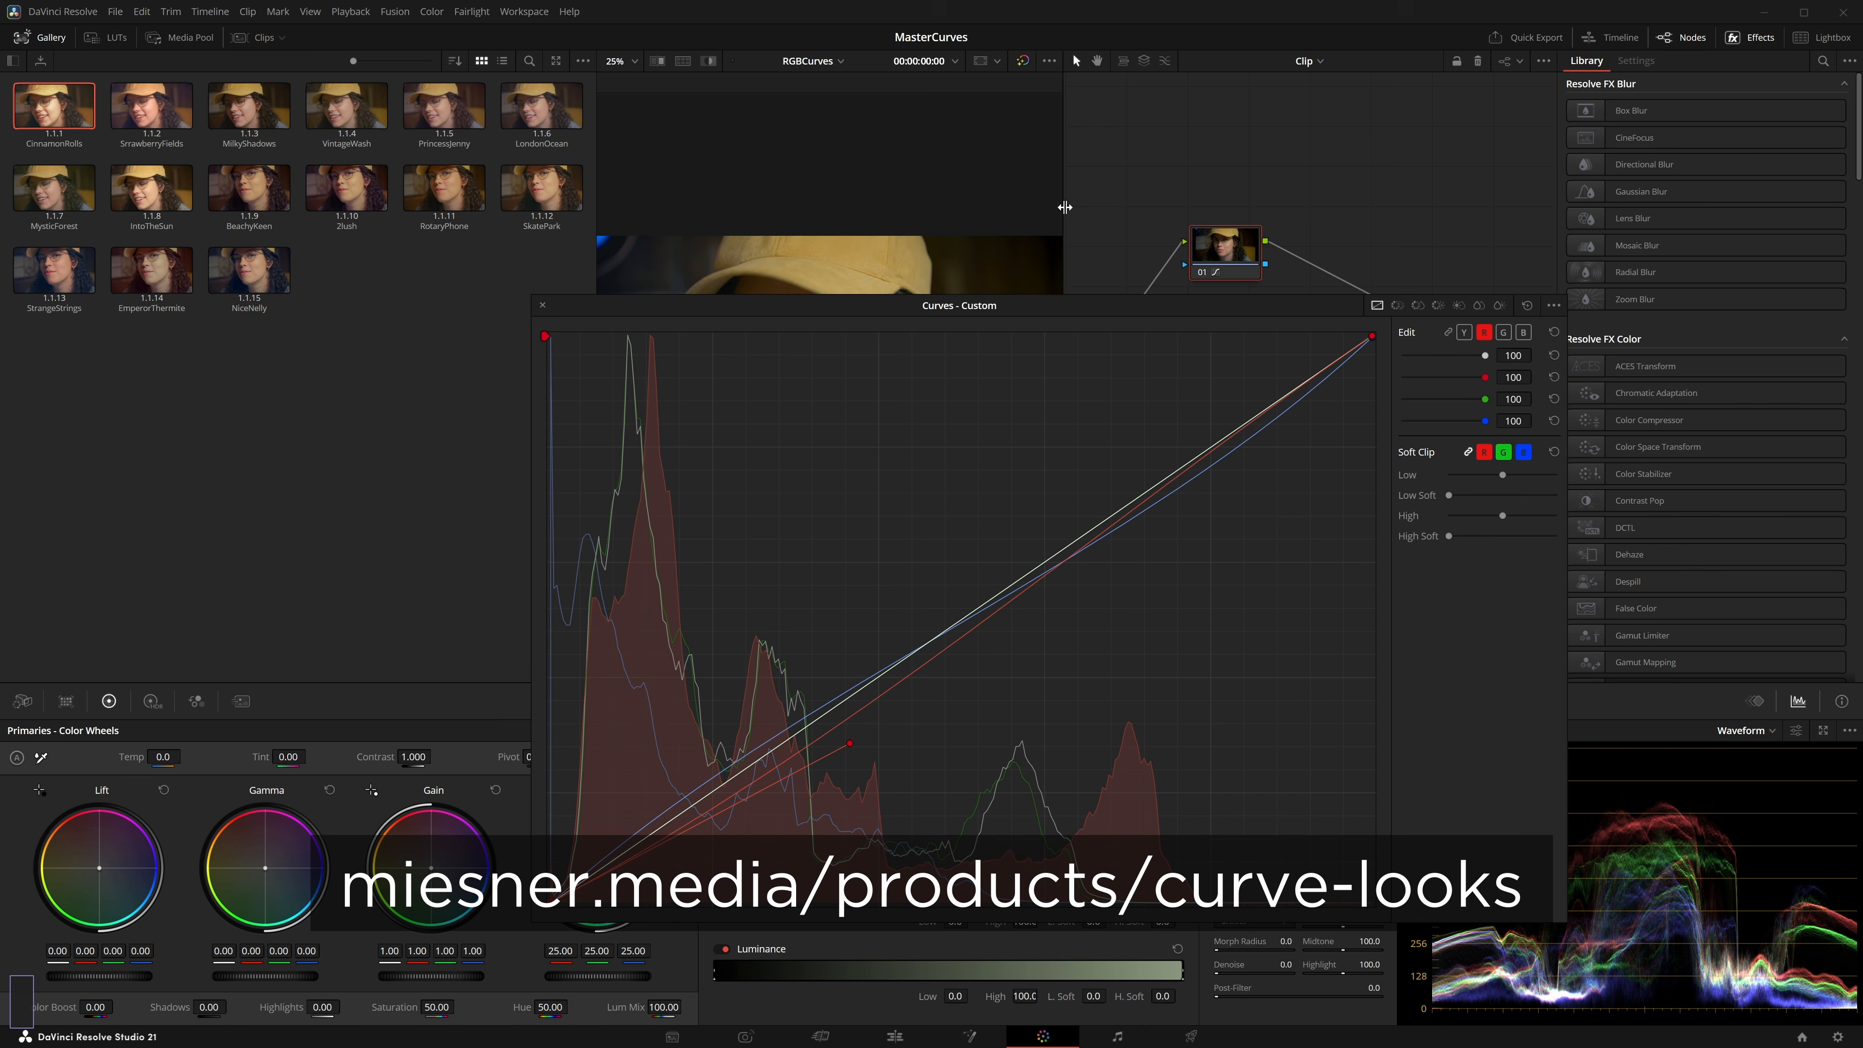
{"action": "right_click", "coordinate": [1132, 181]}
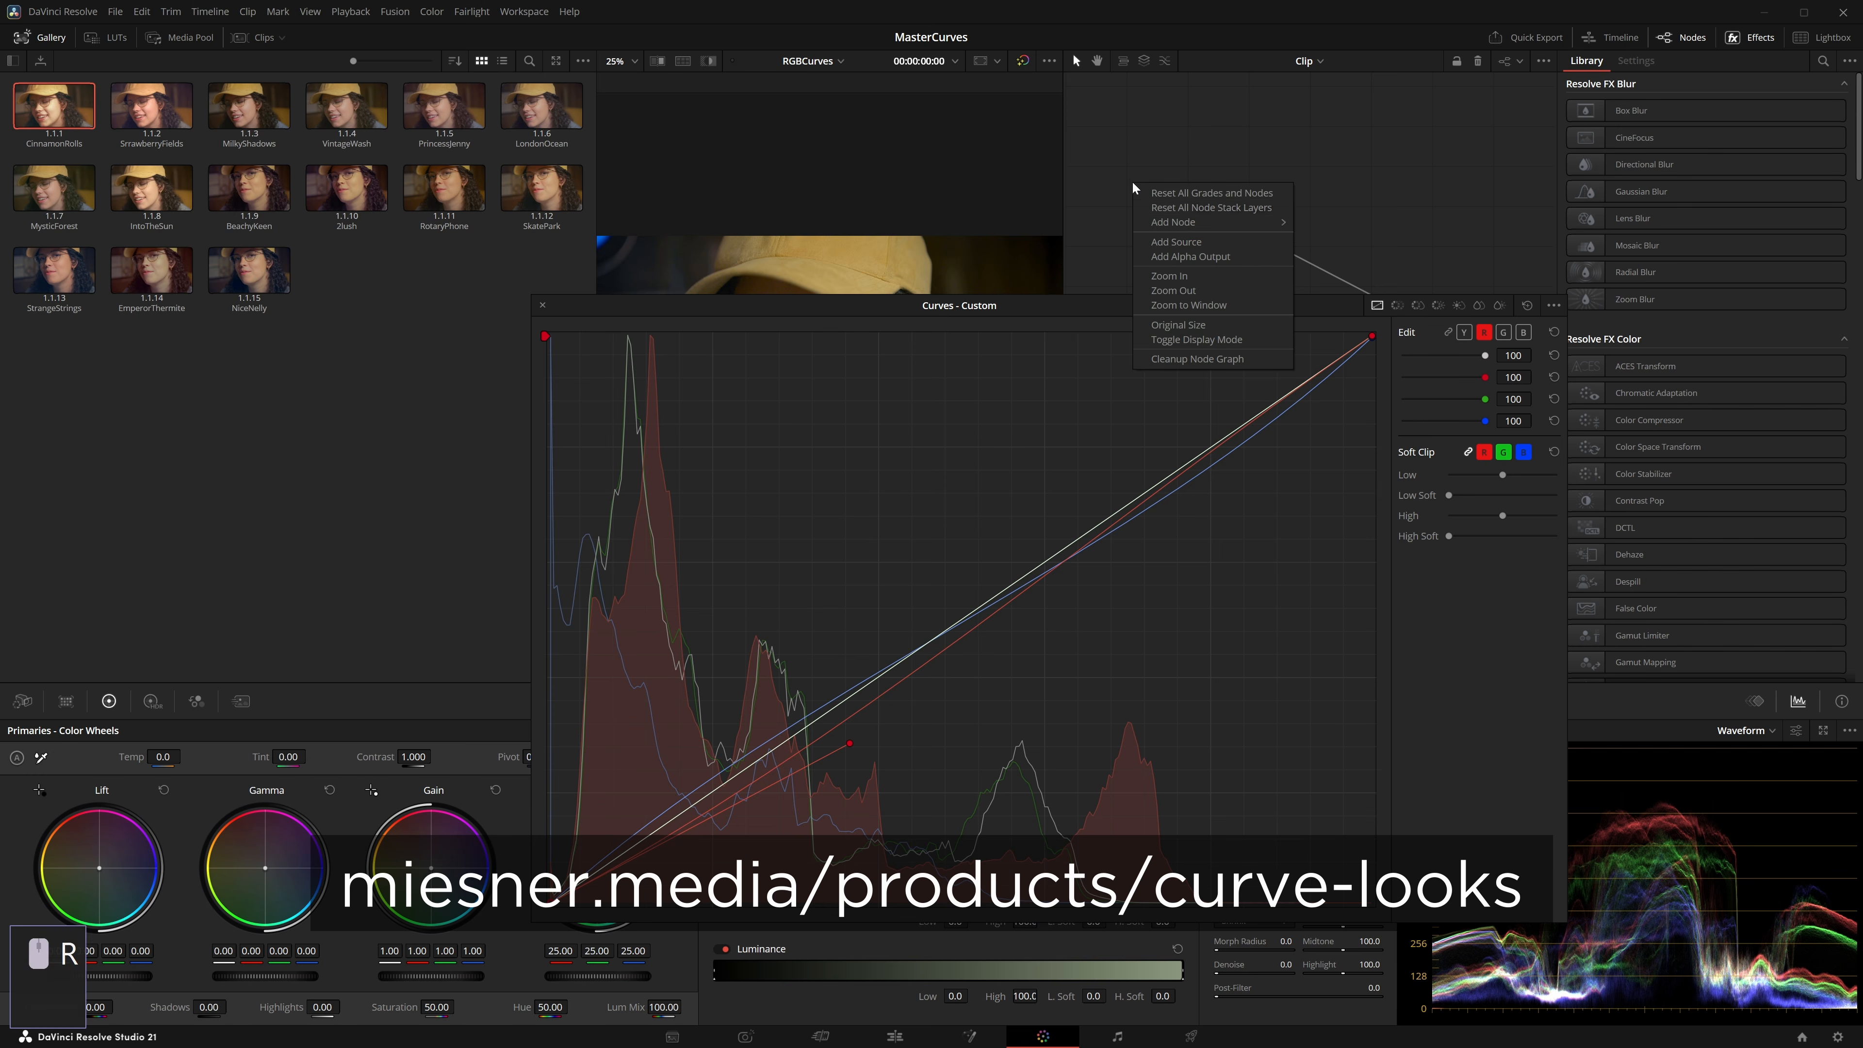
{"action": "left_click", "coordinate": [1210, 195]}
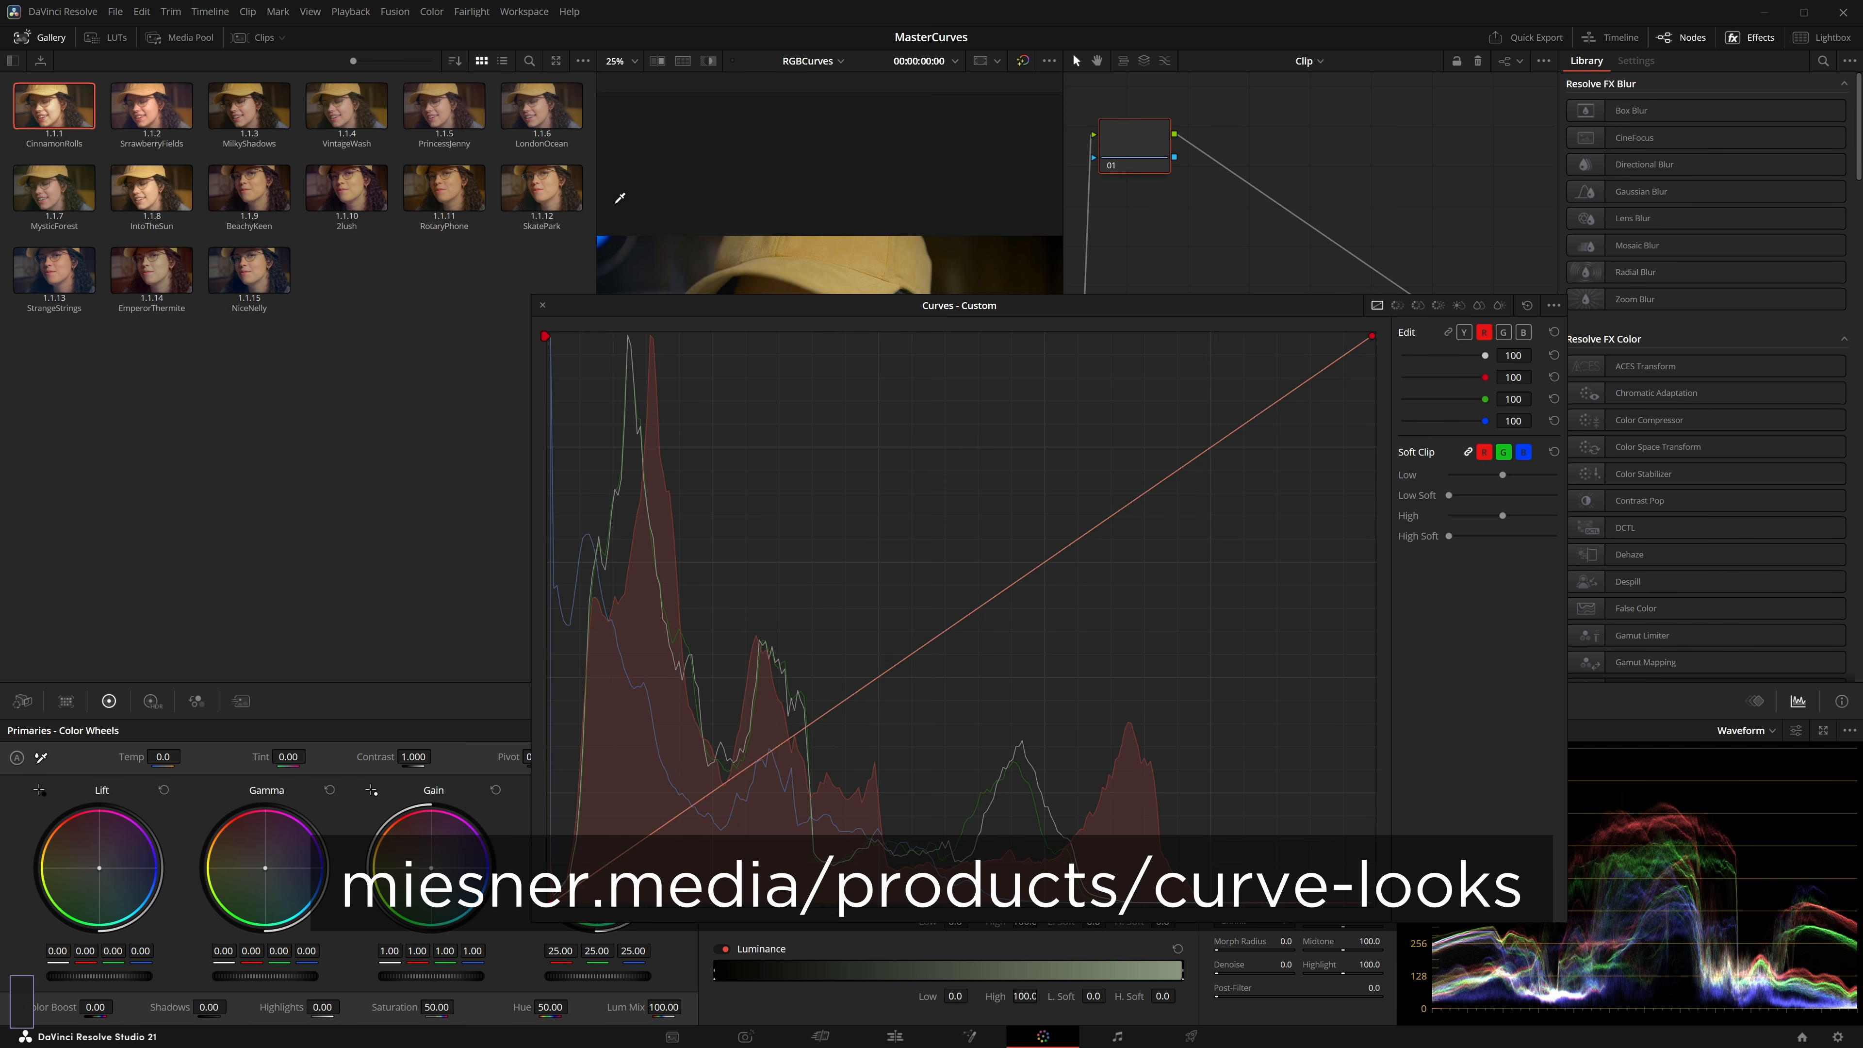
{"action": "right_click", "coordinate": [549, 201]}
{"action": "left_click", "coordinate": [637, 250]}
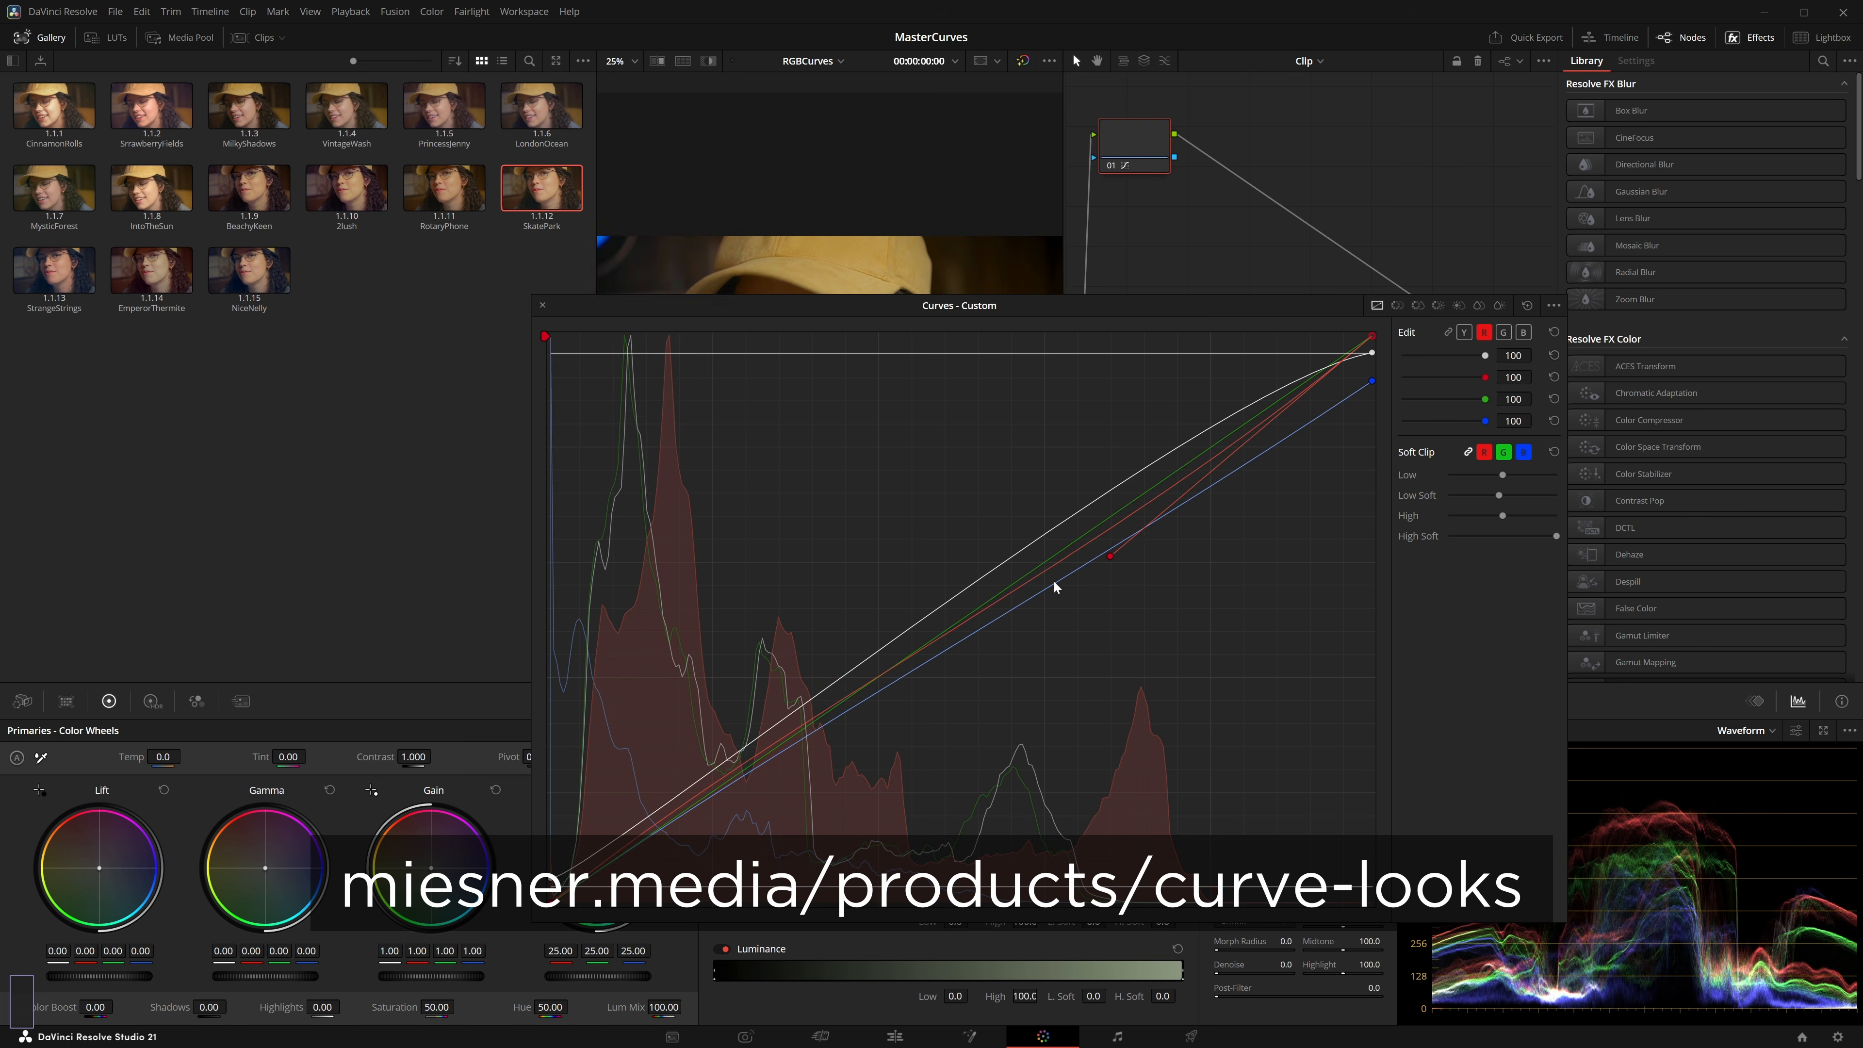
{"action": "right_click", "coordinate": [1372, 173]}
{"action": "left_click", "coordinate": [1414, 185]}
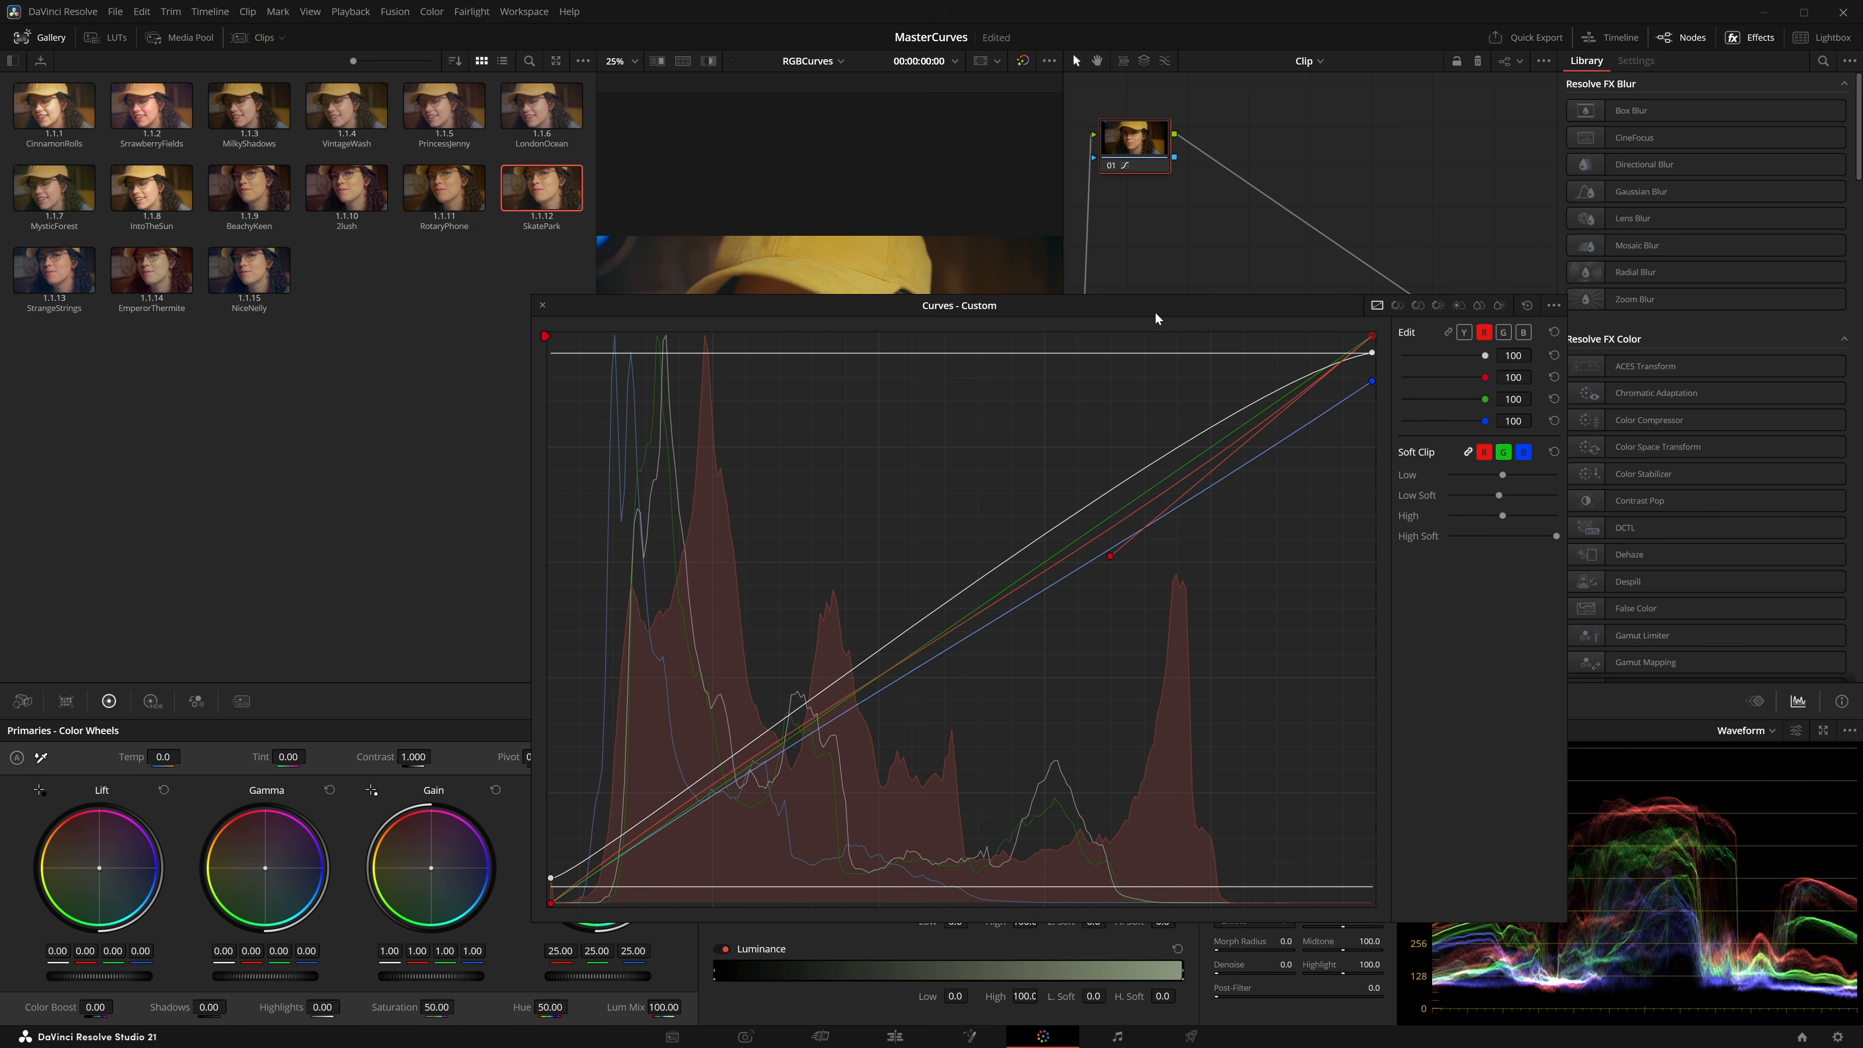
Step: Hide the Gallery to uncover the portrait, and set the curve intensities to 75 for red, 56 for green and 79 for blue
{"action": "left_click", "coordinate": [60, 46]}
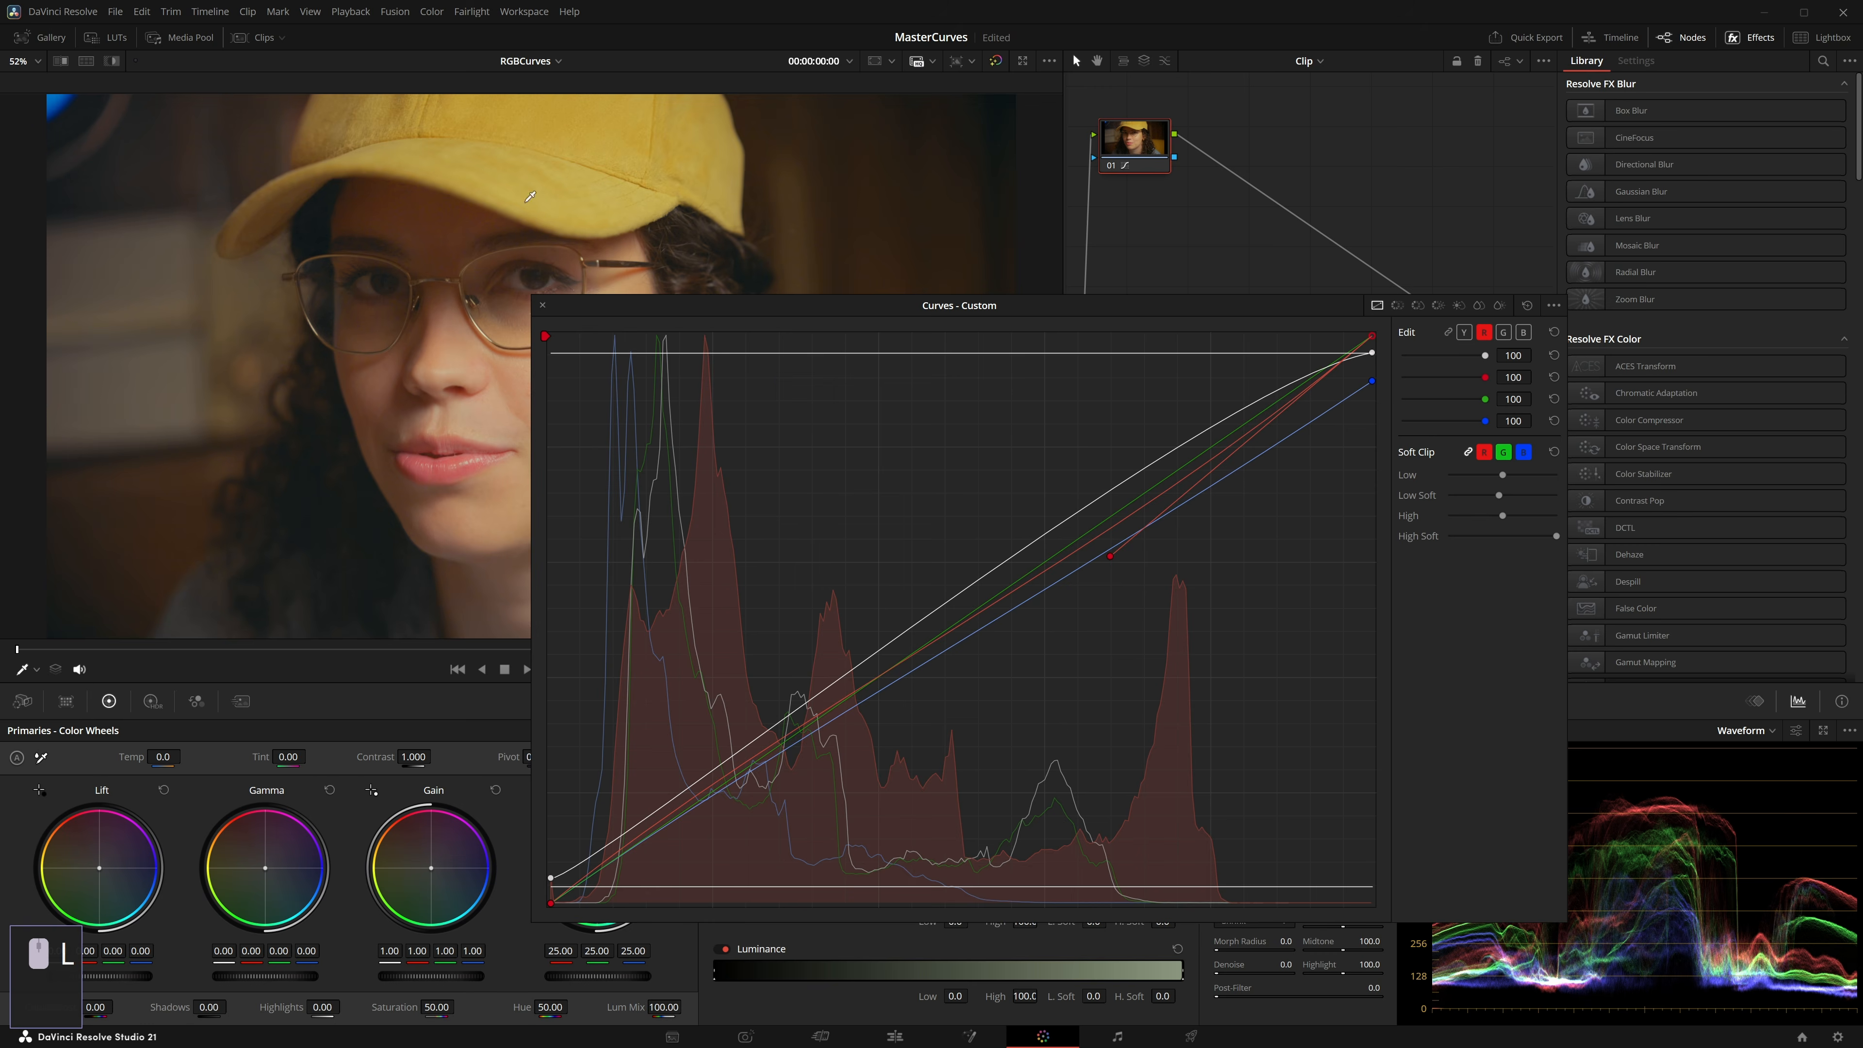
{"action": "left_click_drag", "start_coordinate": [770, 311], "coordinate": [949, 307]}
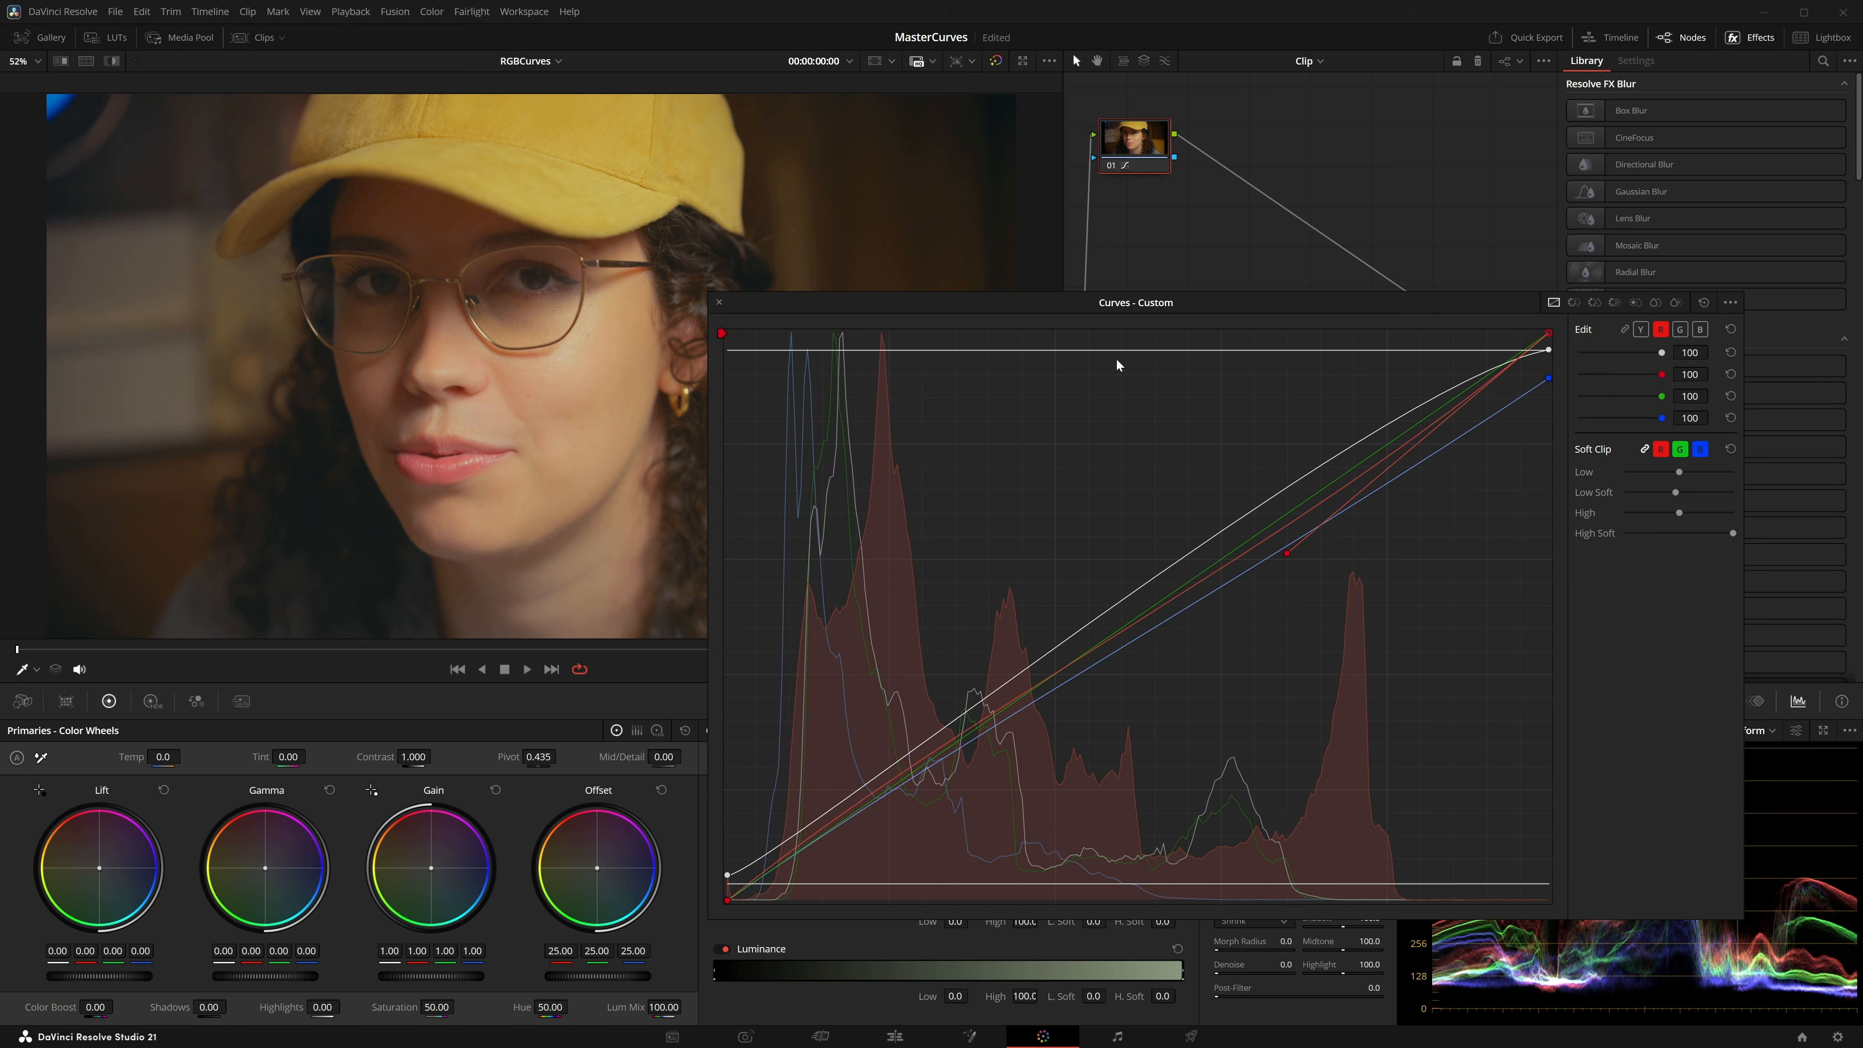
{"action": "left_click_drag", "start_coordinate": [1664, 356], "coordinate": [1646, 431]}
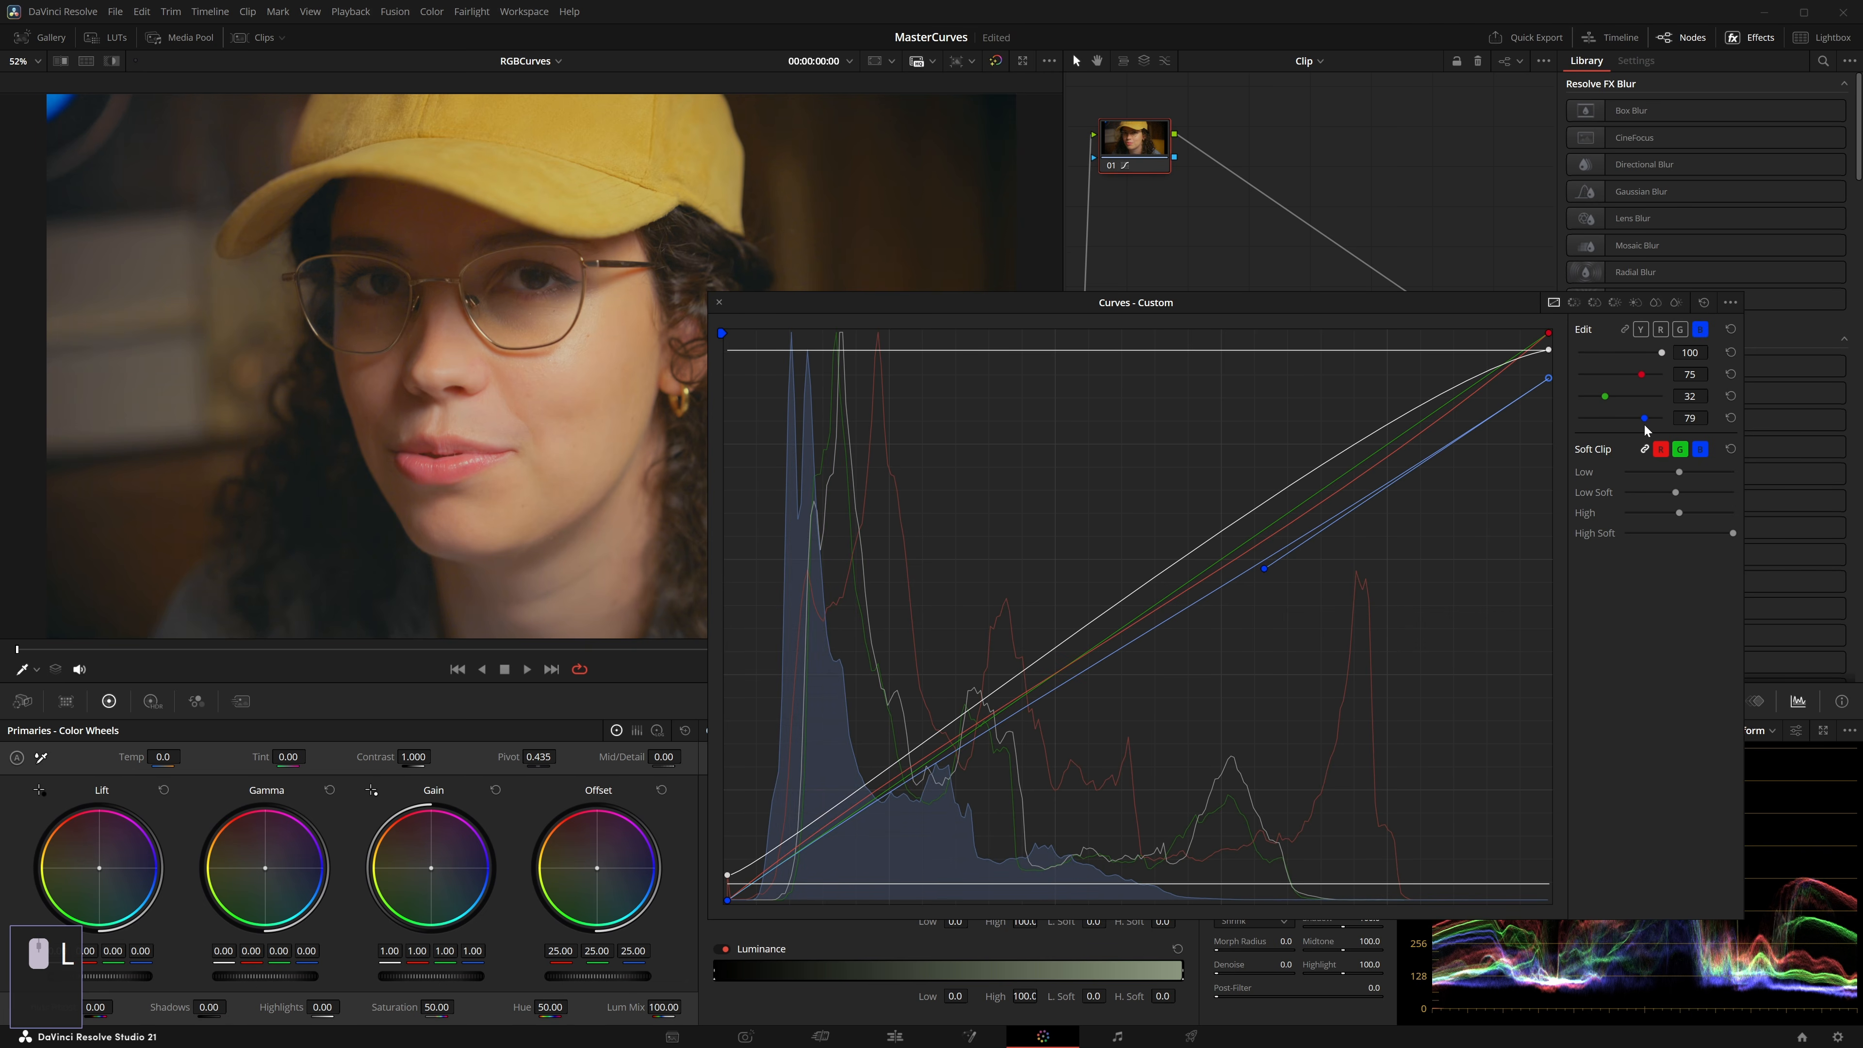
{"action": "left_click", "coordinate": [1605, 397]}
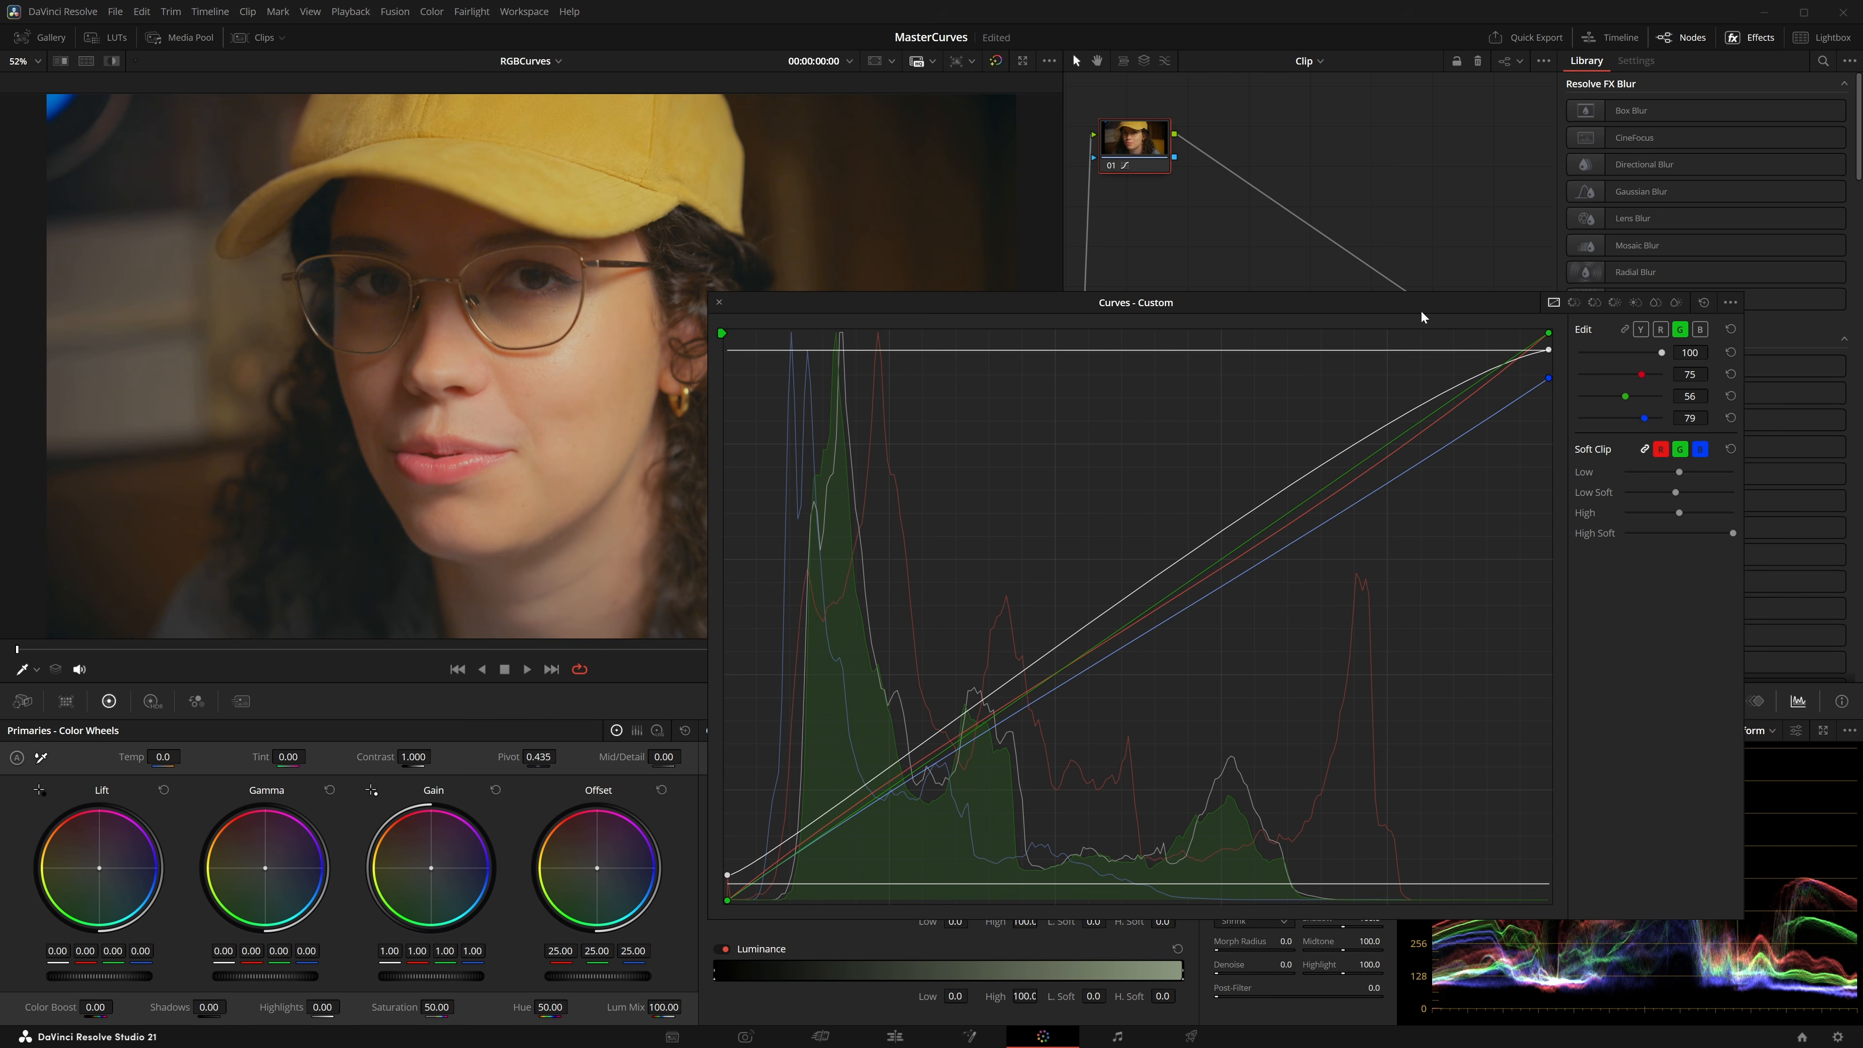
Step: Reset all grades and nodes, and shrink the Curves window so the portrait's face and the waveform scope are both uncovered
{"action": "right_click", "coordinate": [1162, 233]}
{"action": "left_click", "coordinate": [1192, 248]}
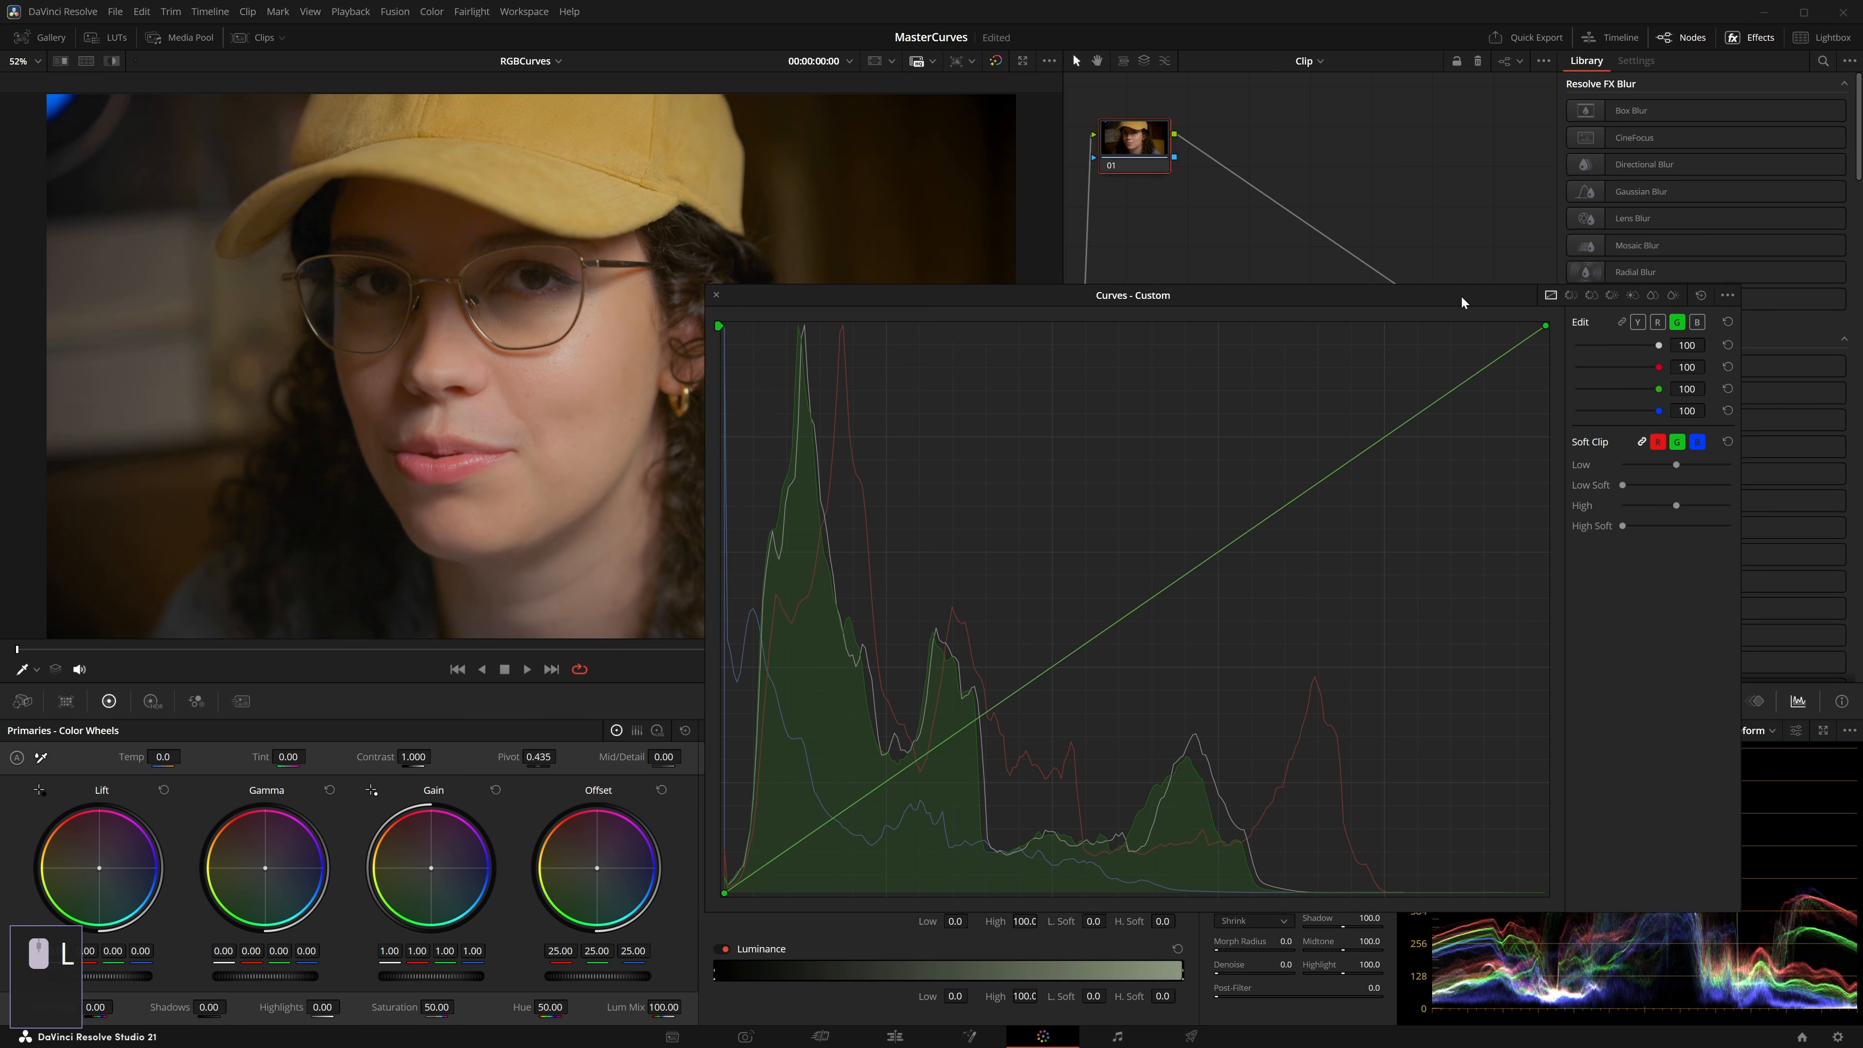
{"action": "left_click_drag", "start_coordinate": [1462, 296], "coordinate": [1056, 229]}
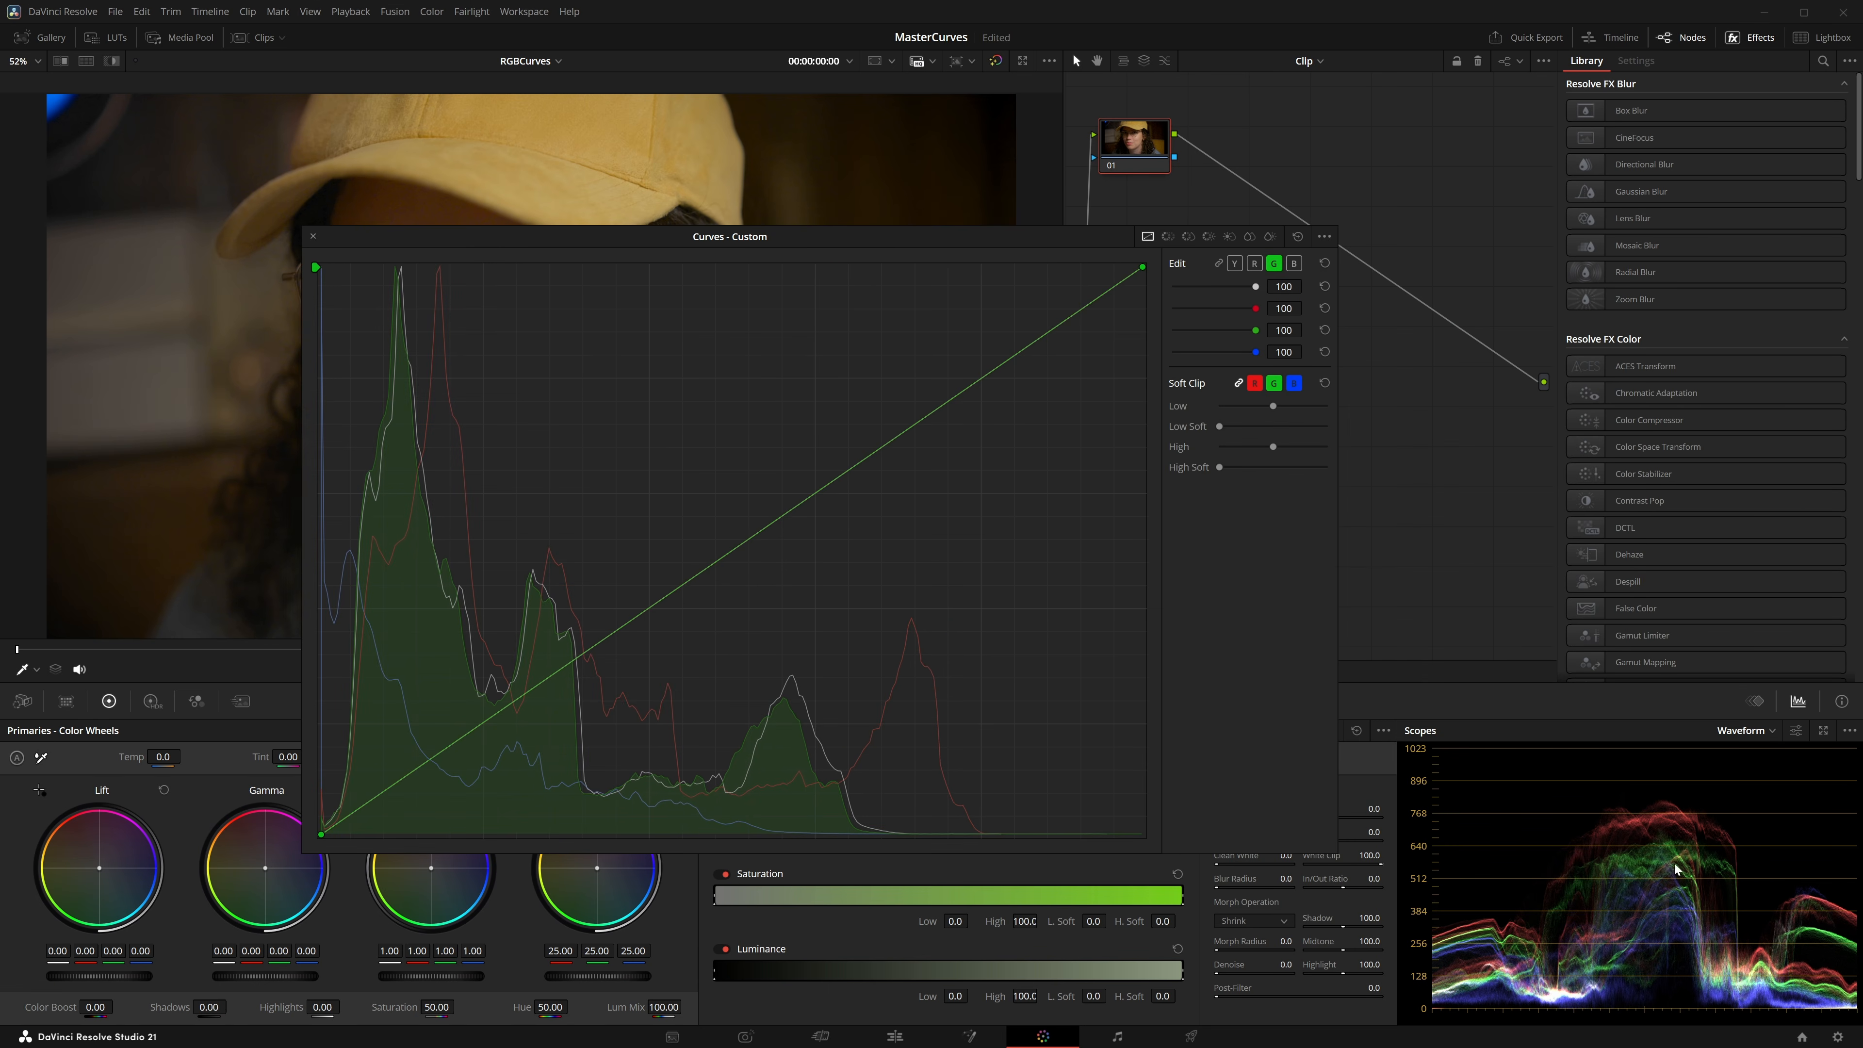
{"action": "left_click_drag", "start_coordinate": [926, 236], "coordinate": [984, 401]}
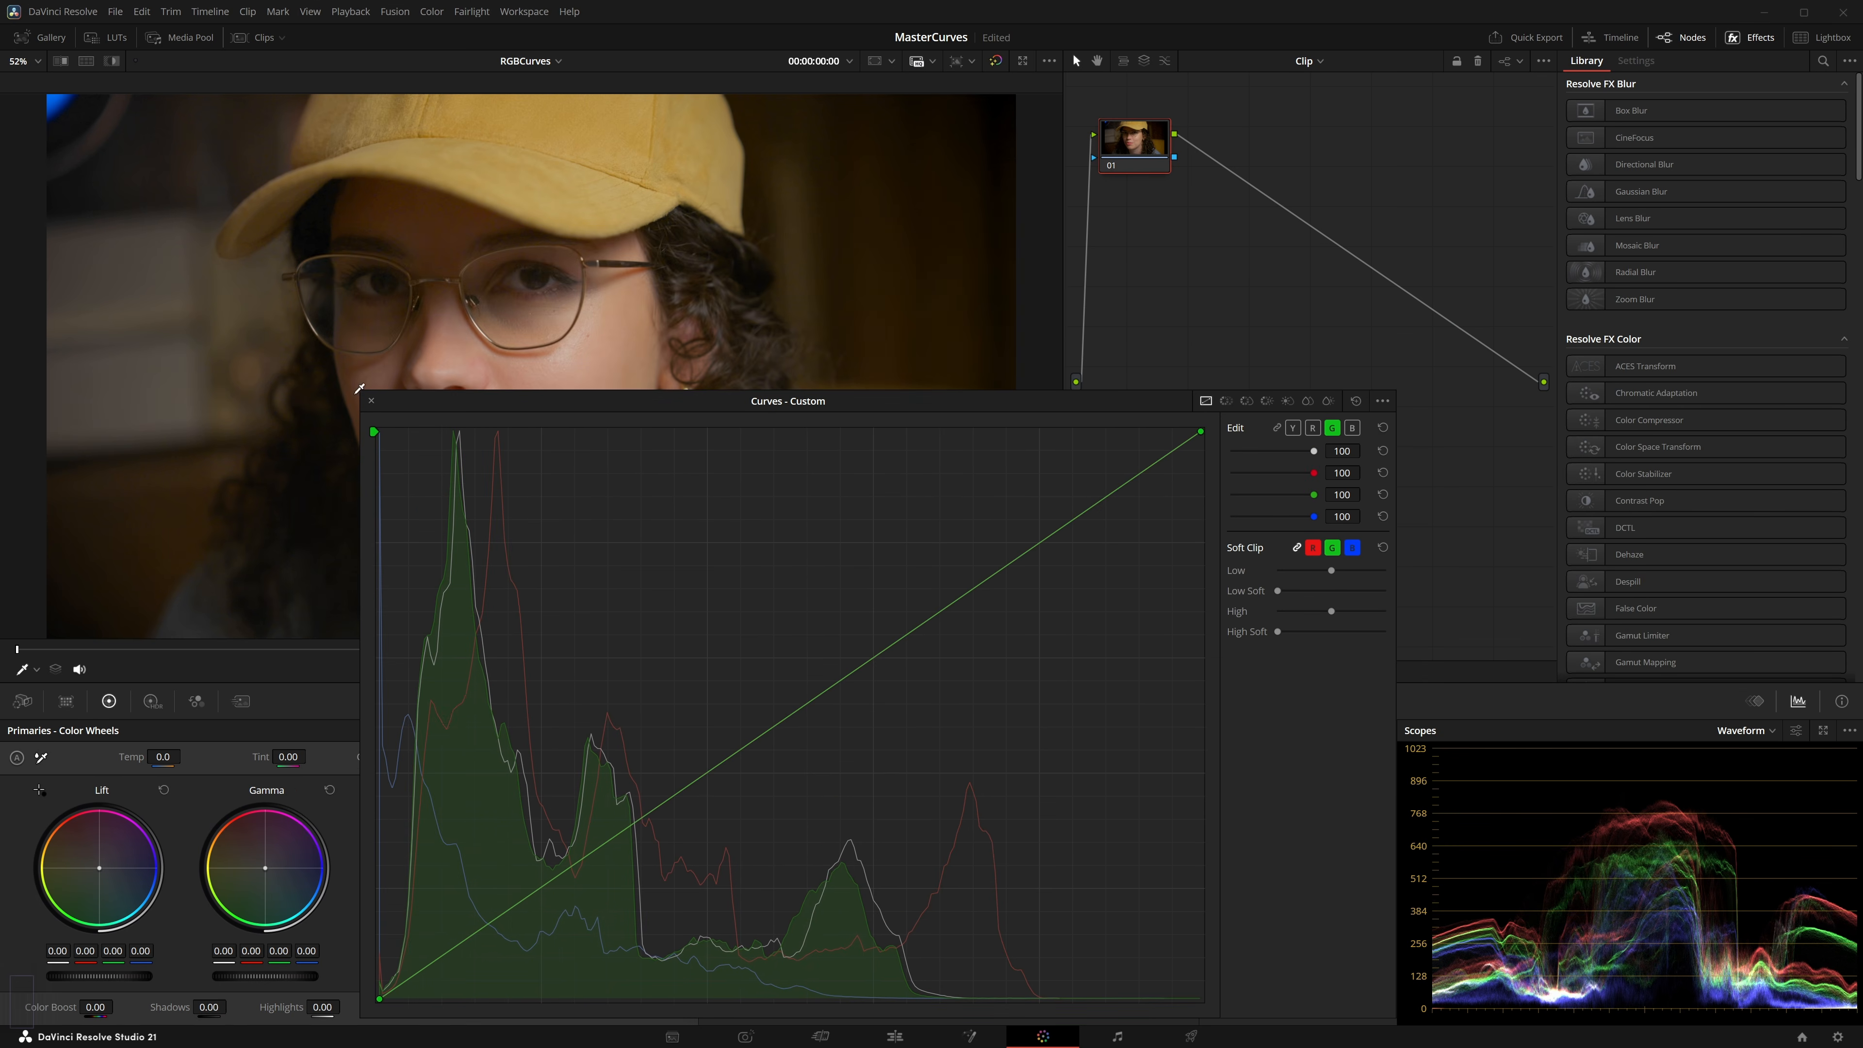
{"action": "left_click_drag", "start_coordinate": [361, 389], "coordinate": [575, 544]}
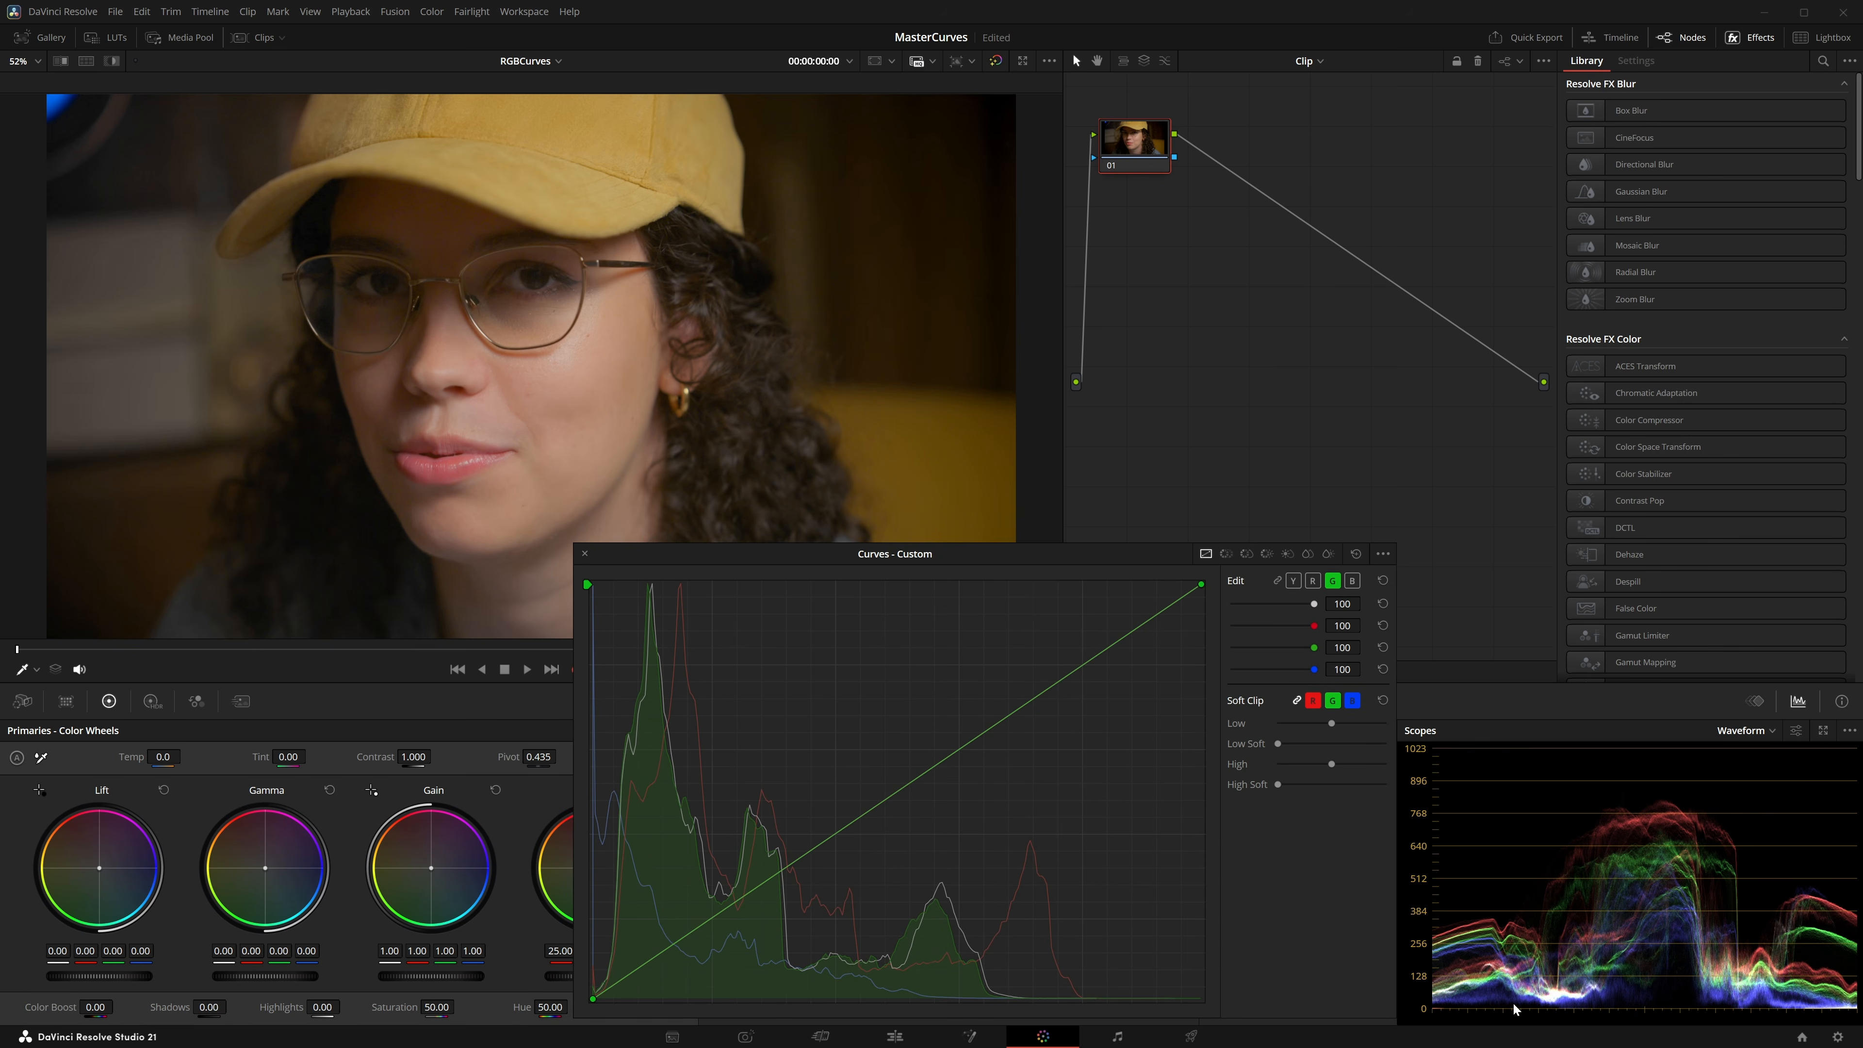
Step: Try lifting the shadows with Soft Clip by adjusting Low and raising Low Soft, and reset the Soft Clip settings
{"action": "left_click", "coordinate": [1333, 722]}
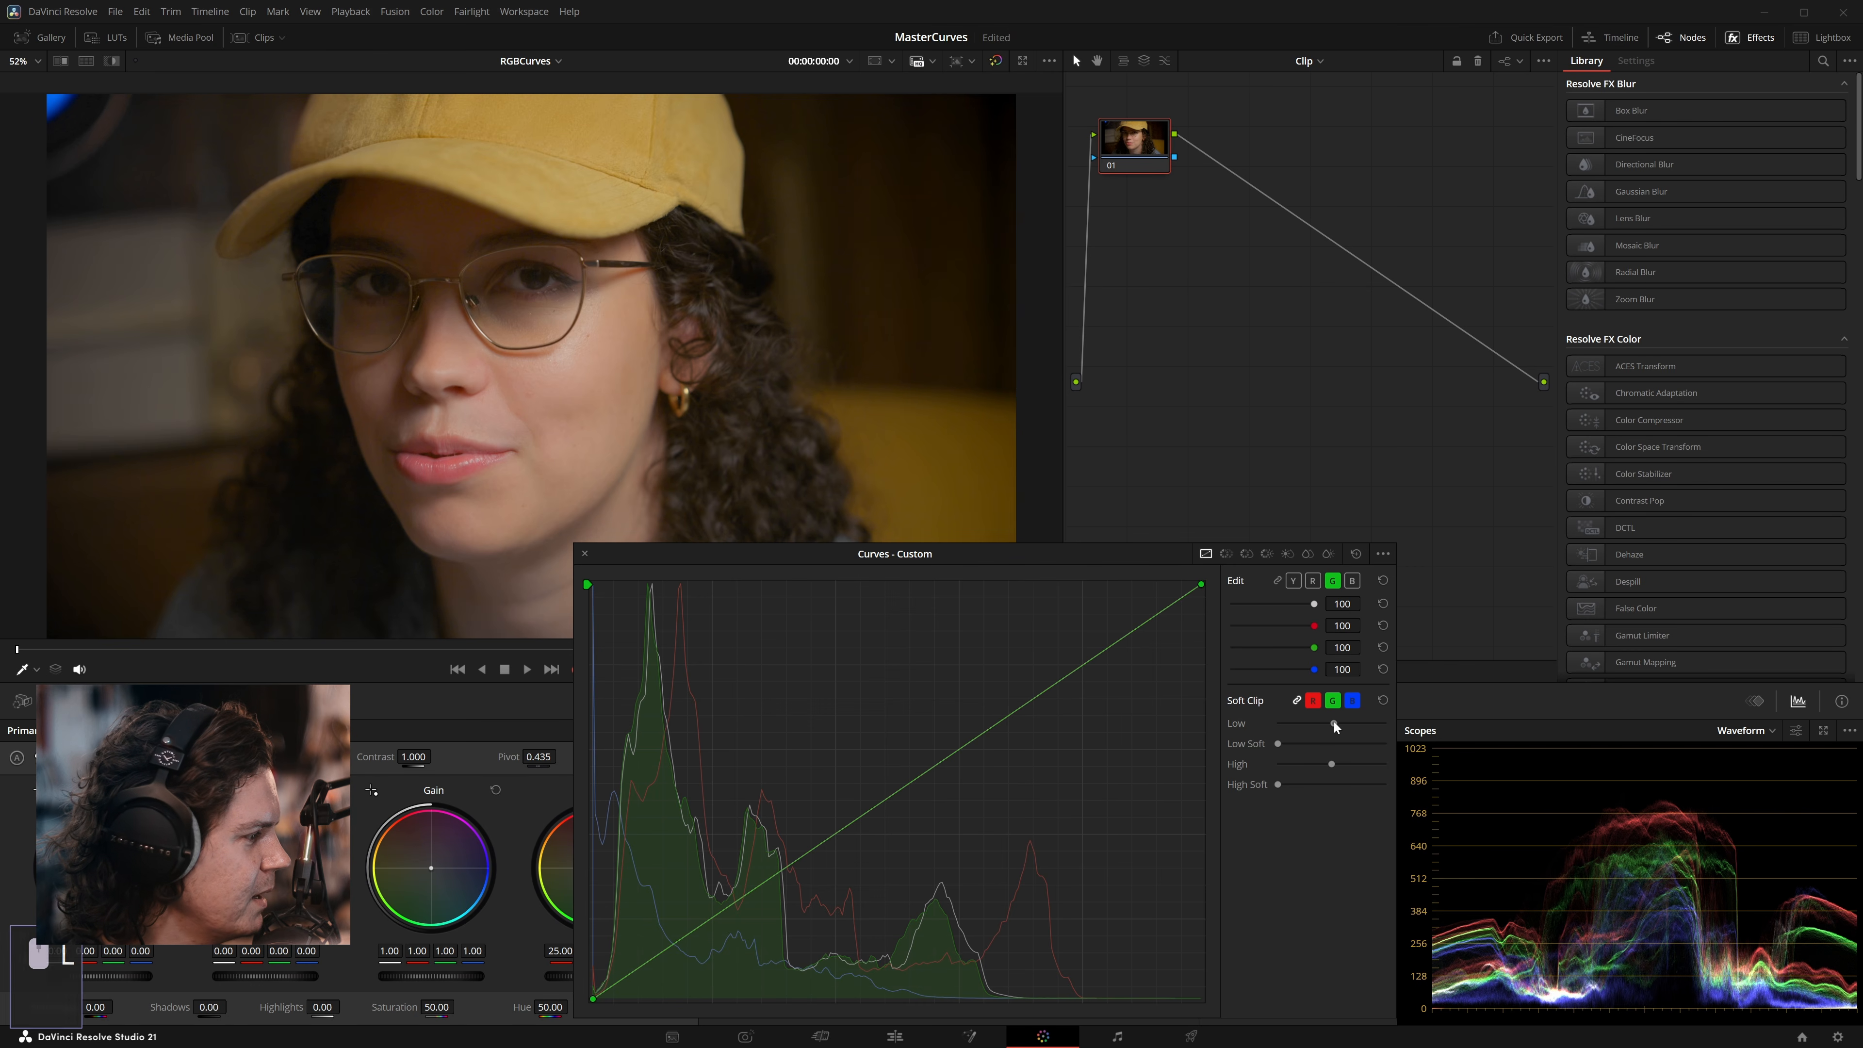
{"action": "left_click_drag", "start_coordinate": [1334, 722], "coordinate": [1392, 724]}
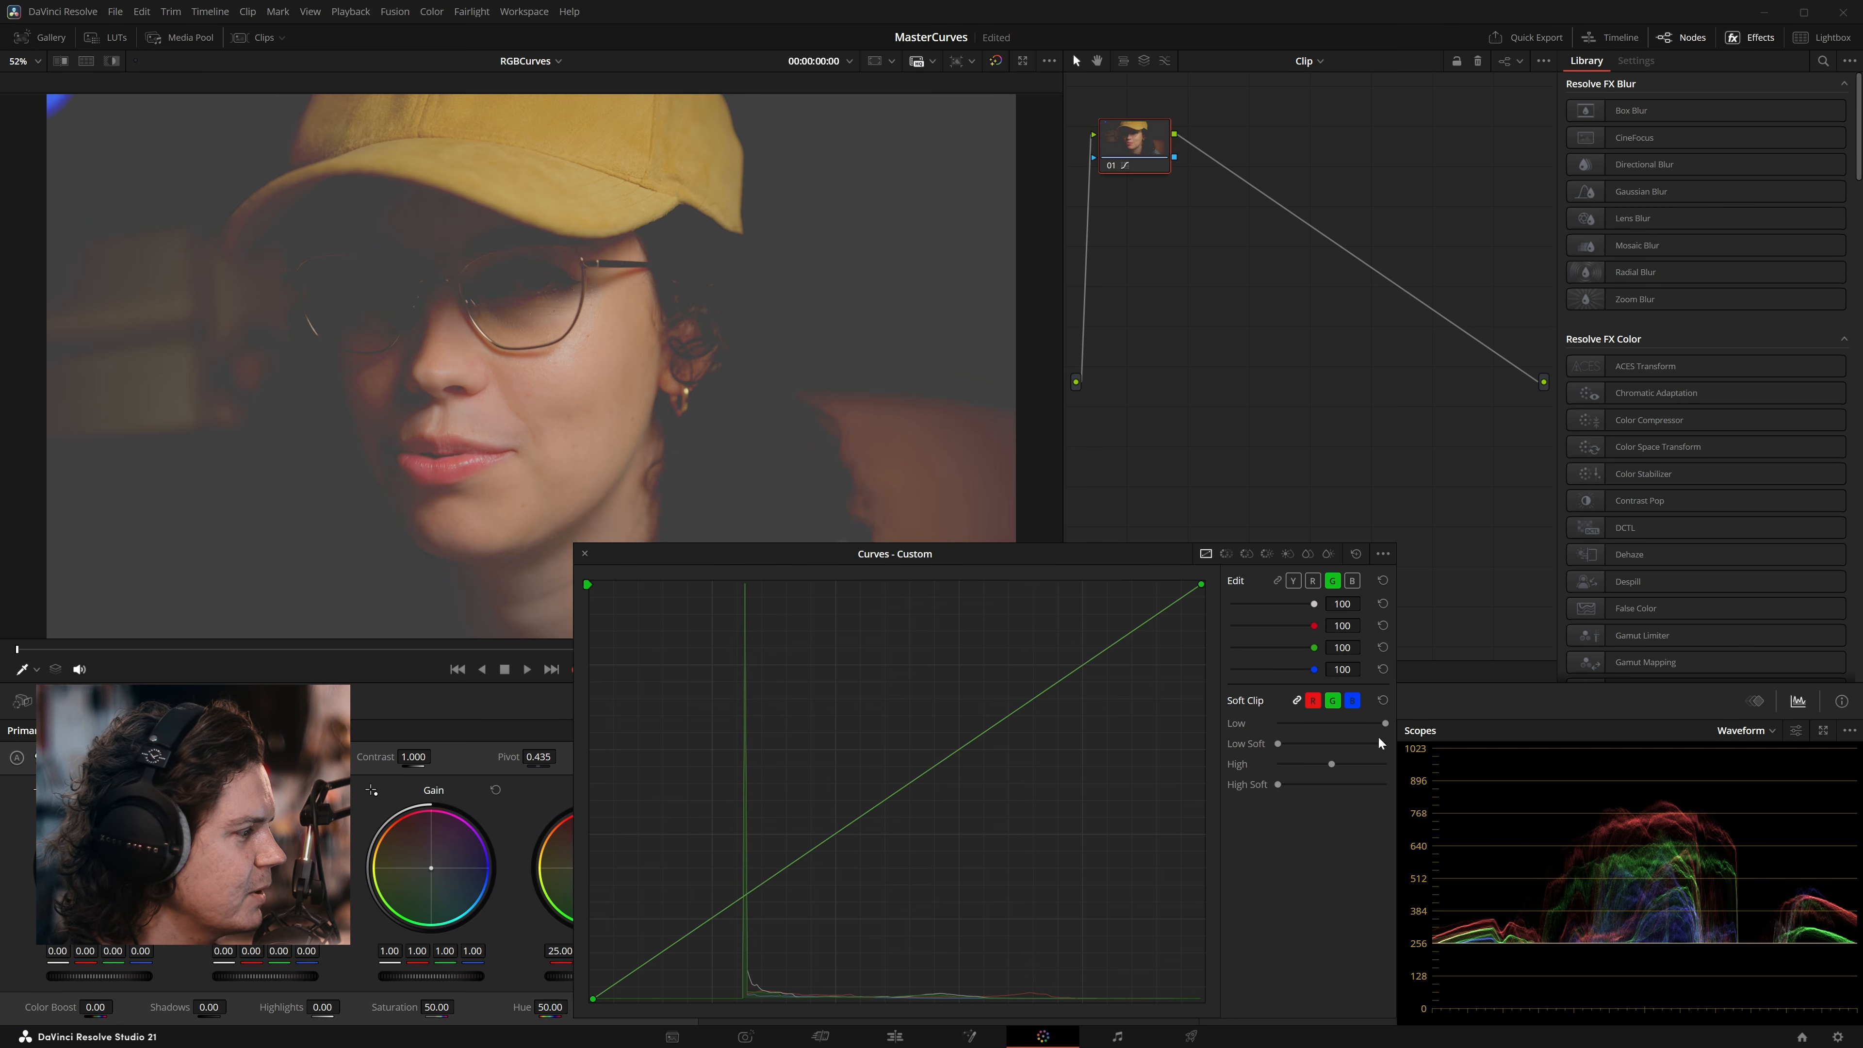
{"action": "left_click_drag", "start_coordinate": [1382, 724], "coordinate": [1343, 725]}
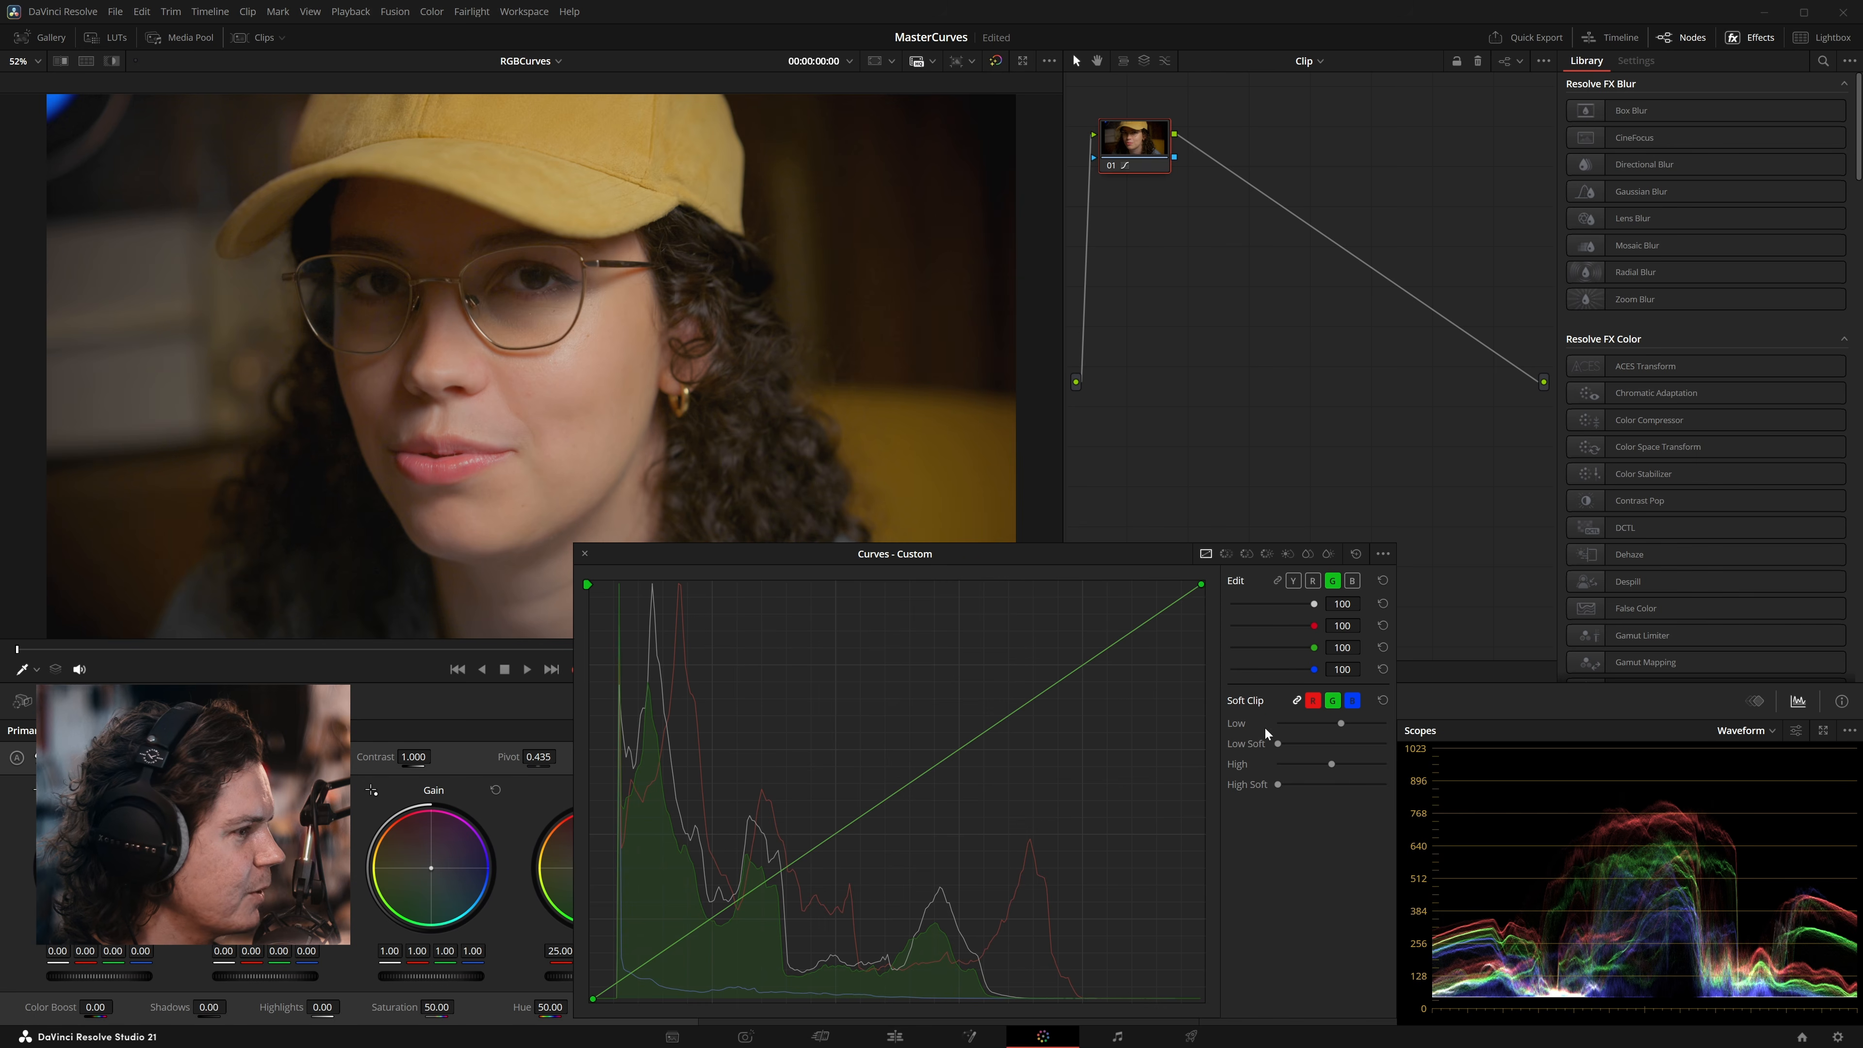
{"action": "left_click_drag", "start_coordinate": [1278, 744], "coordinate": [1330, 750]}
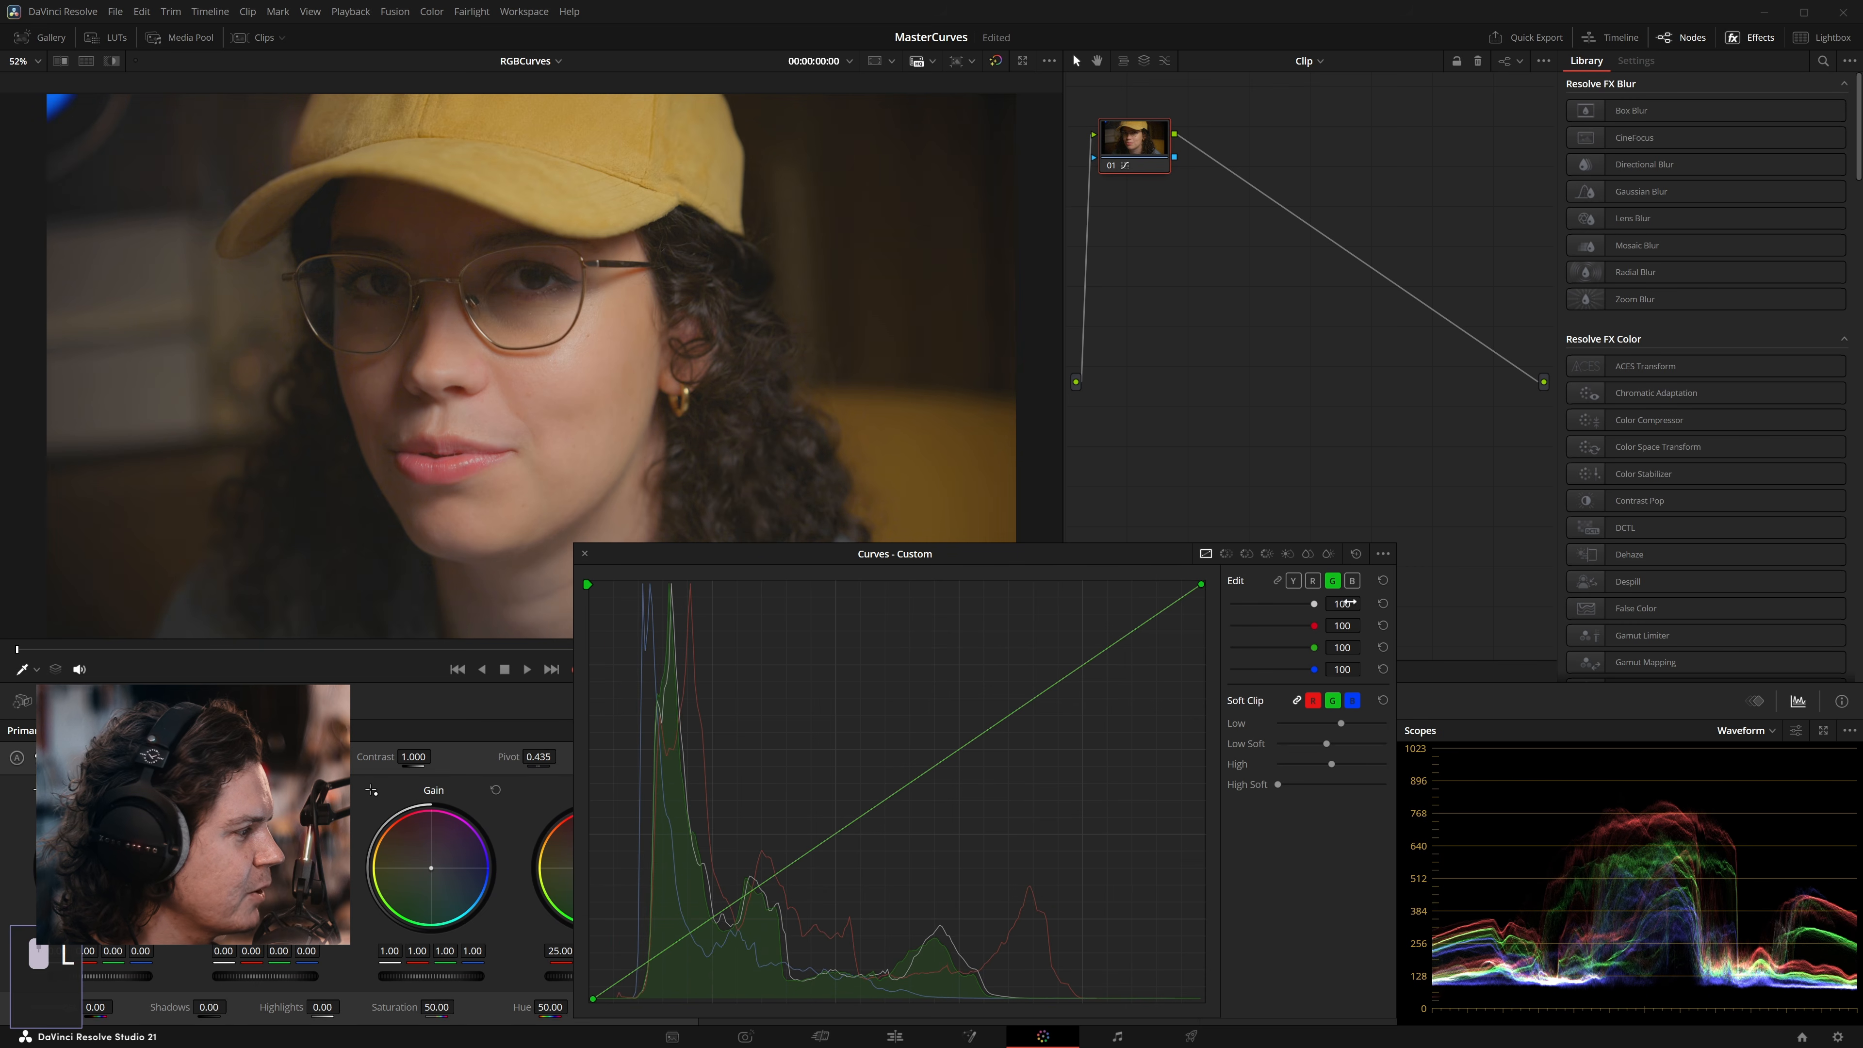
{"action": "left_click", "coordinate": [1383, 700]}
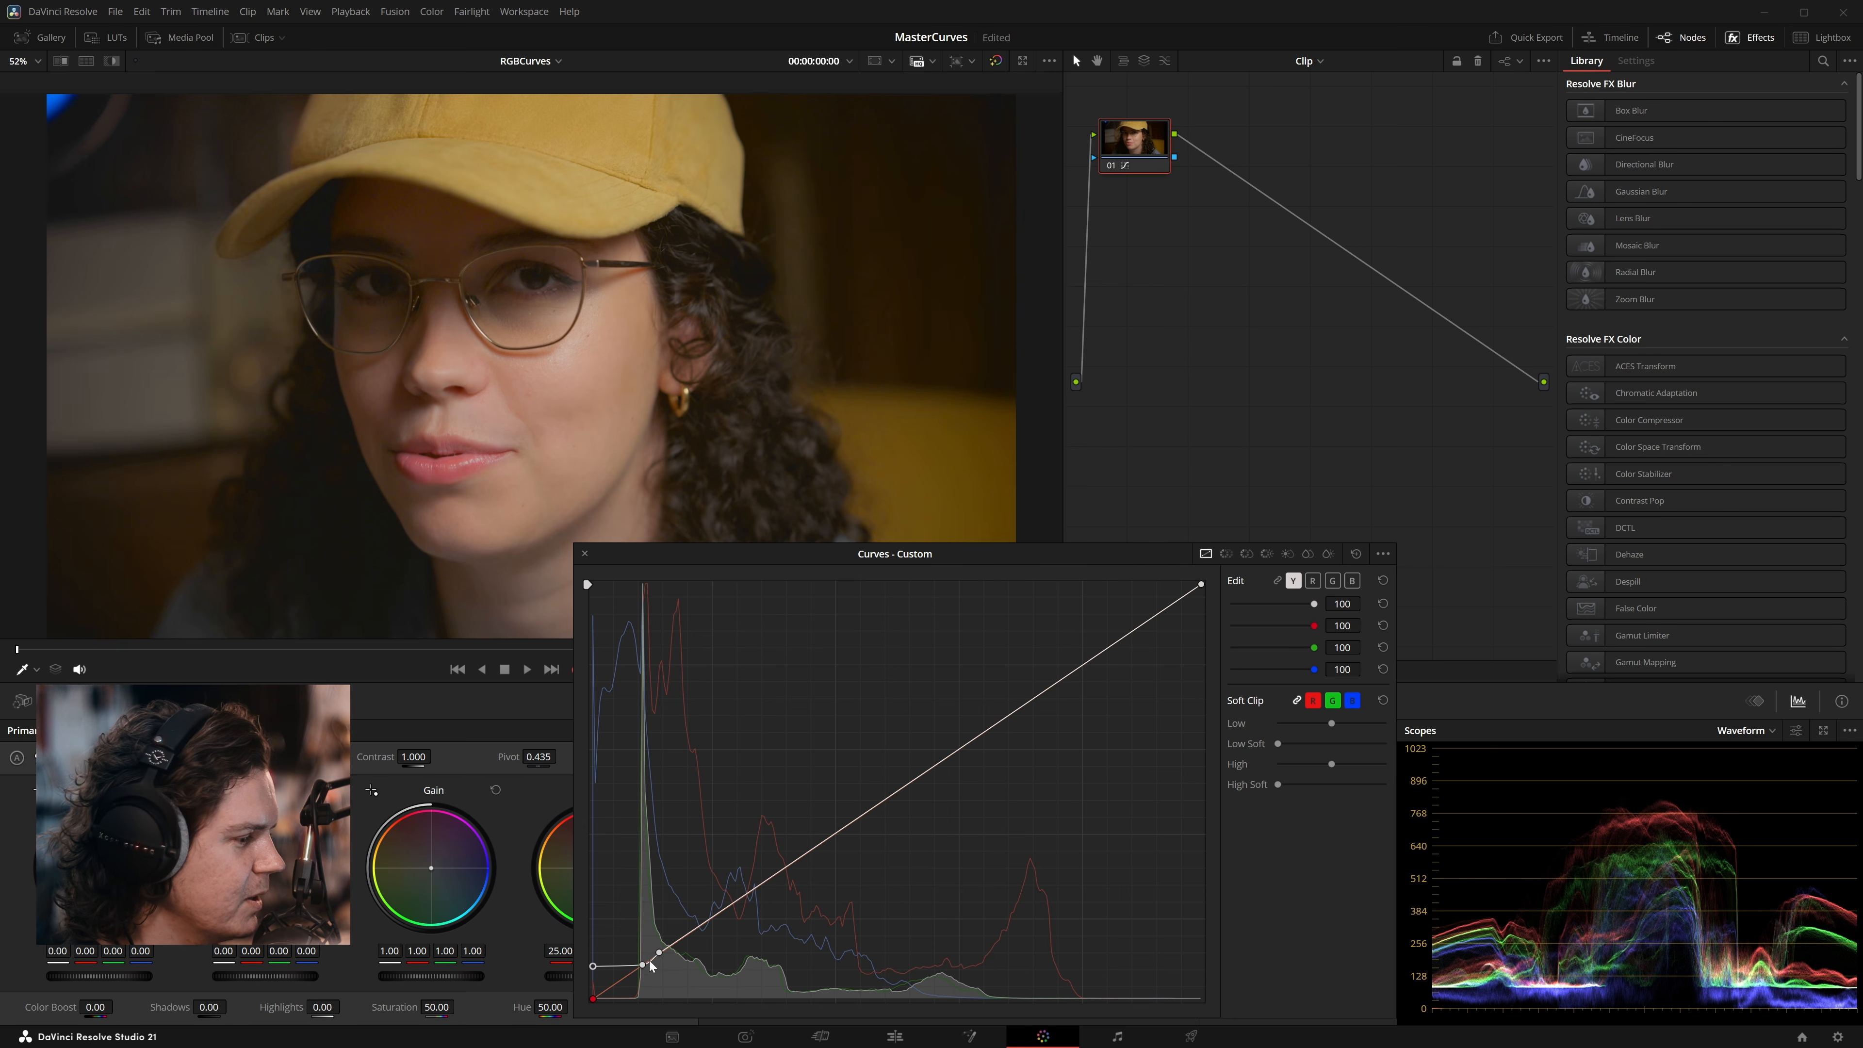
Step: Anchor a new point higher in the luma curve's shadows and remove the two points nearest the raised black point
{"action": "left_click", "coordinate": [700, 924], "text": "alt"}
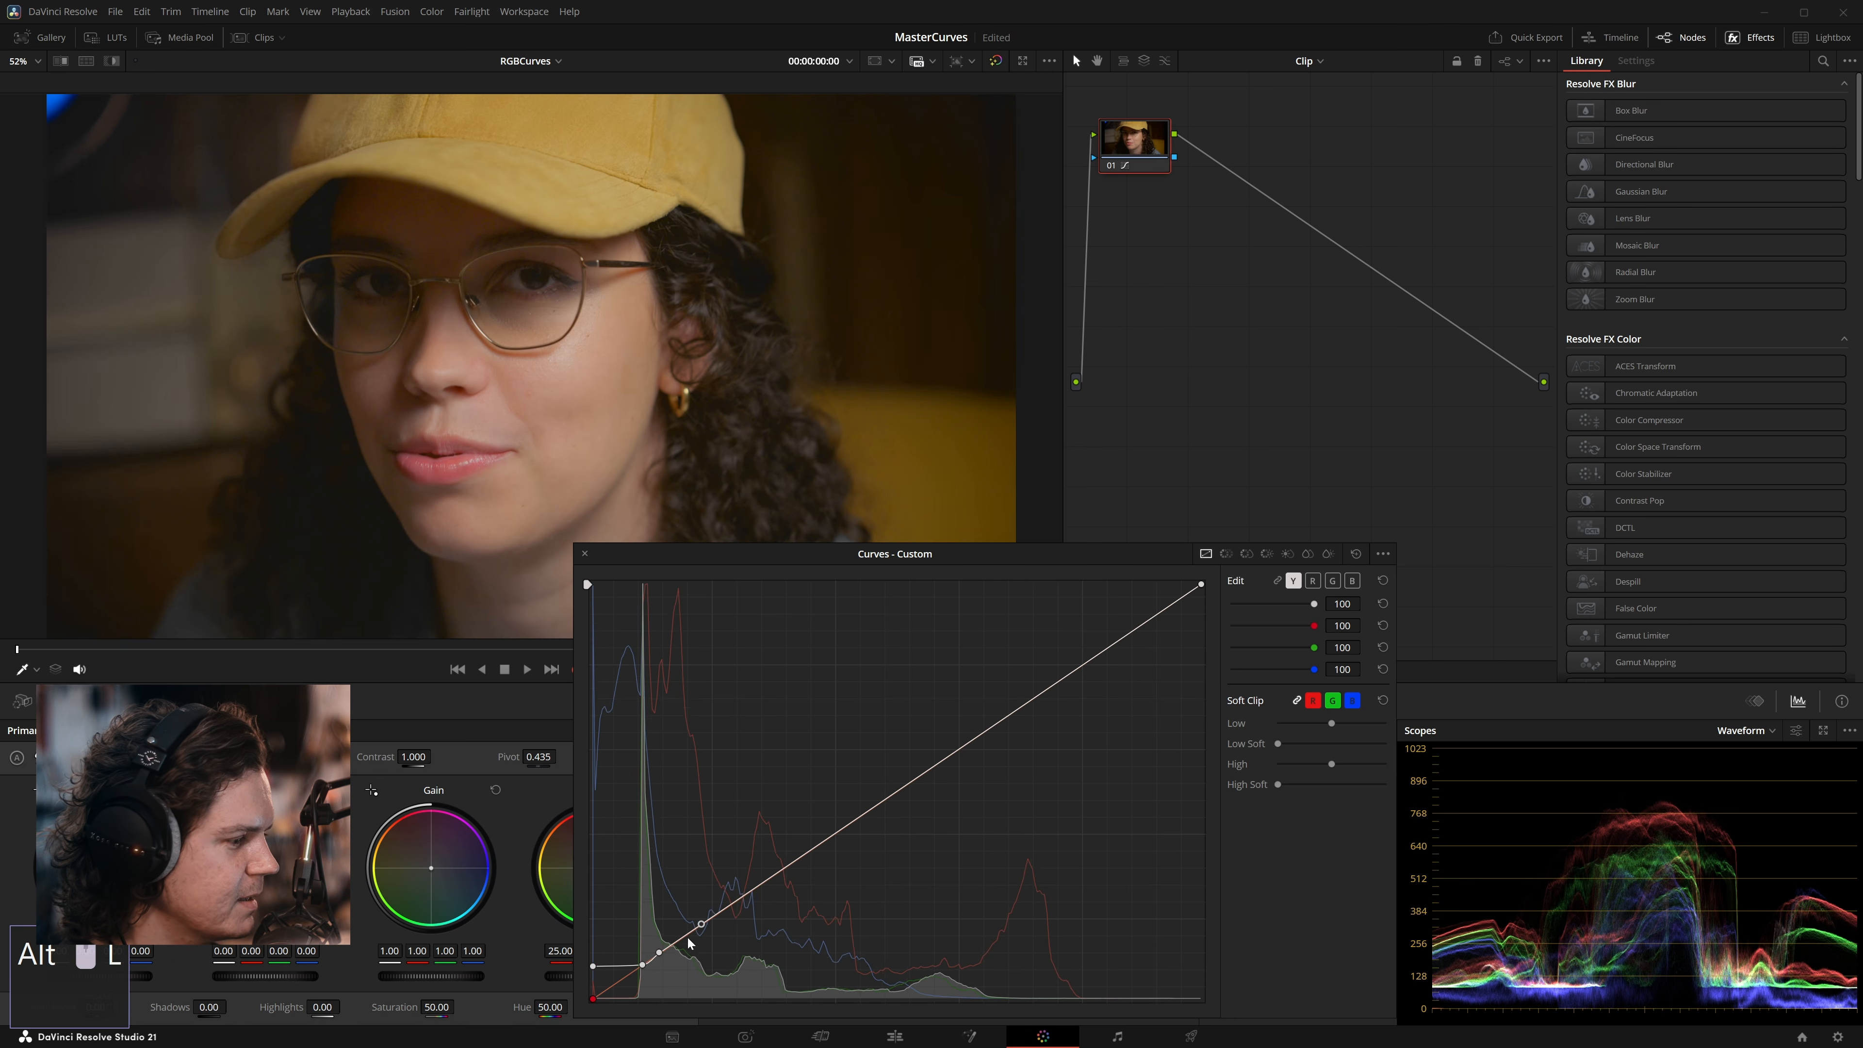
{"action": "right_click", "coordinate": [642, 965]}
{"action": "right_click", "coordinate": [659, 953]}
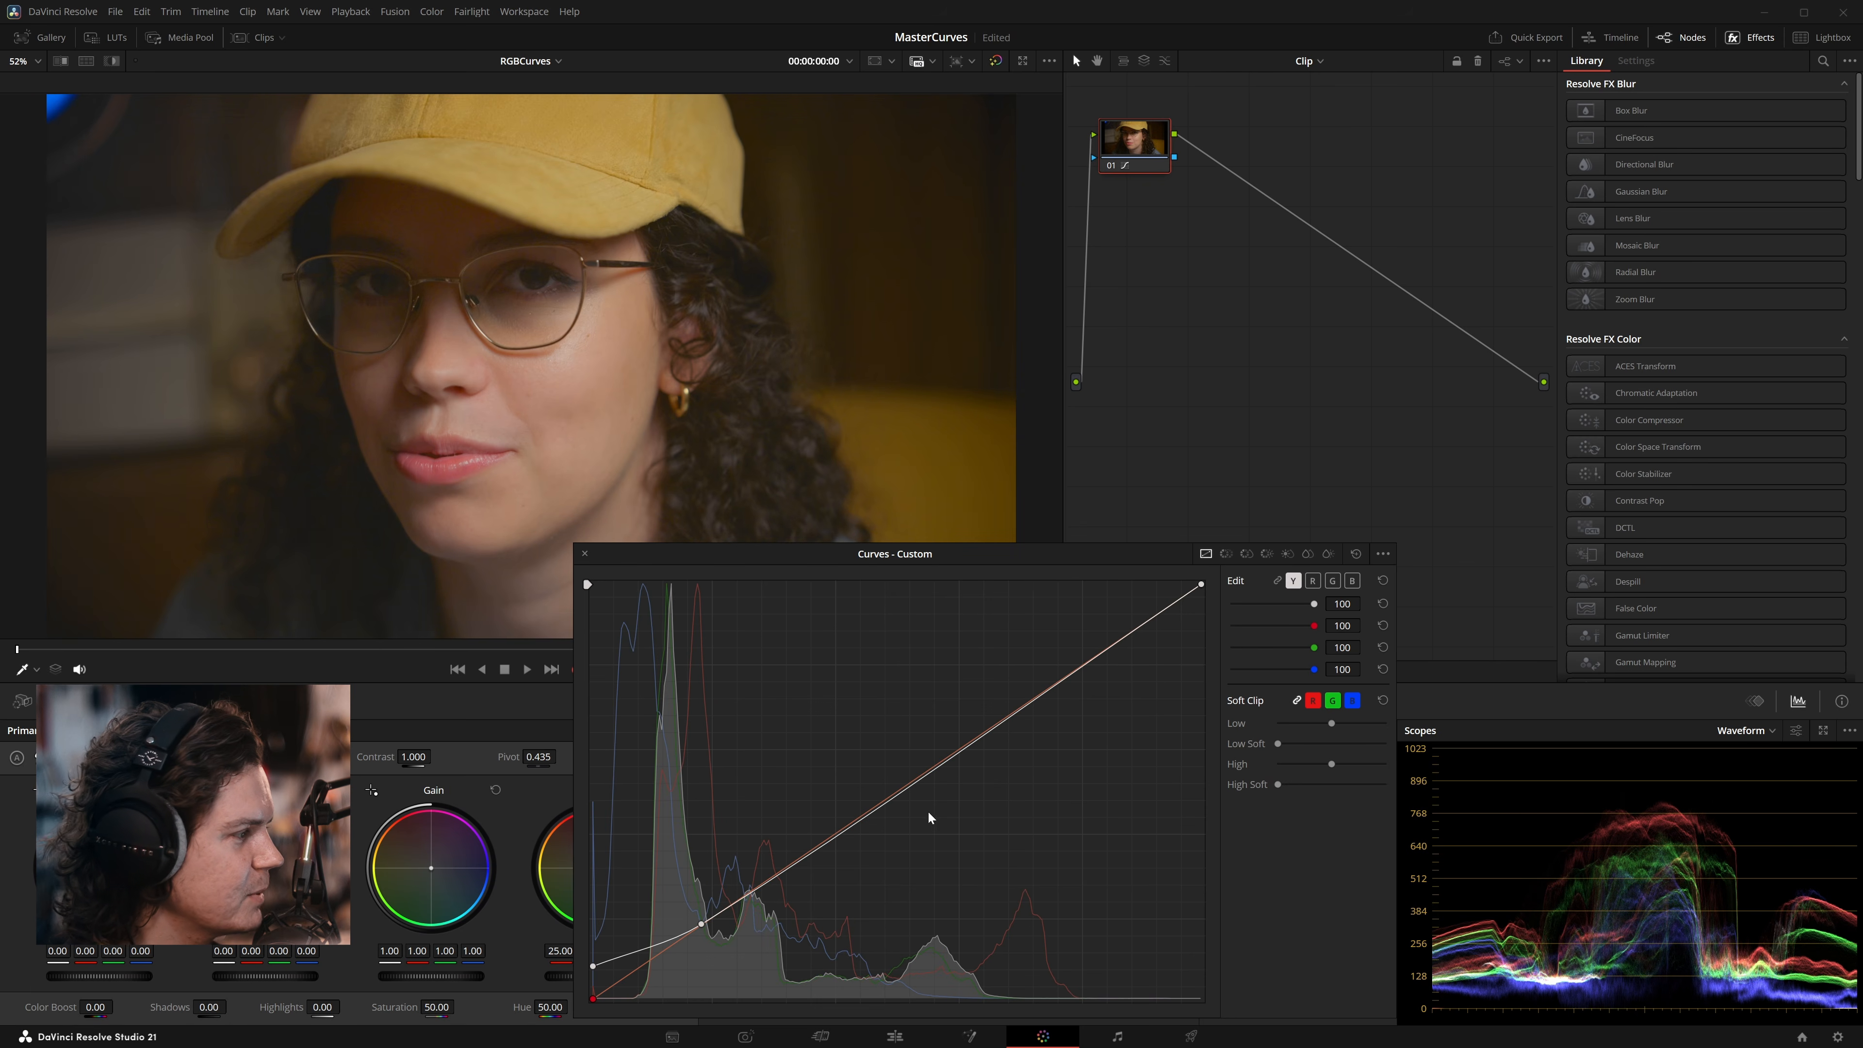
Step: Reset the custom curves, try lifting the shadows by raising Soft Clip Low Soft, and reset the Soft Clip settings
{"action": "left_click", "coordinate": [1382, 580]}
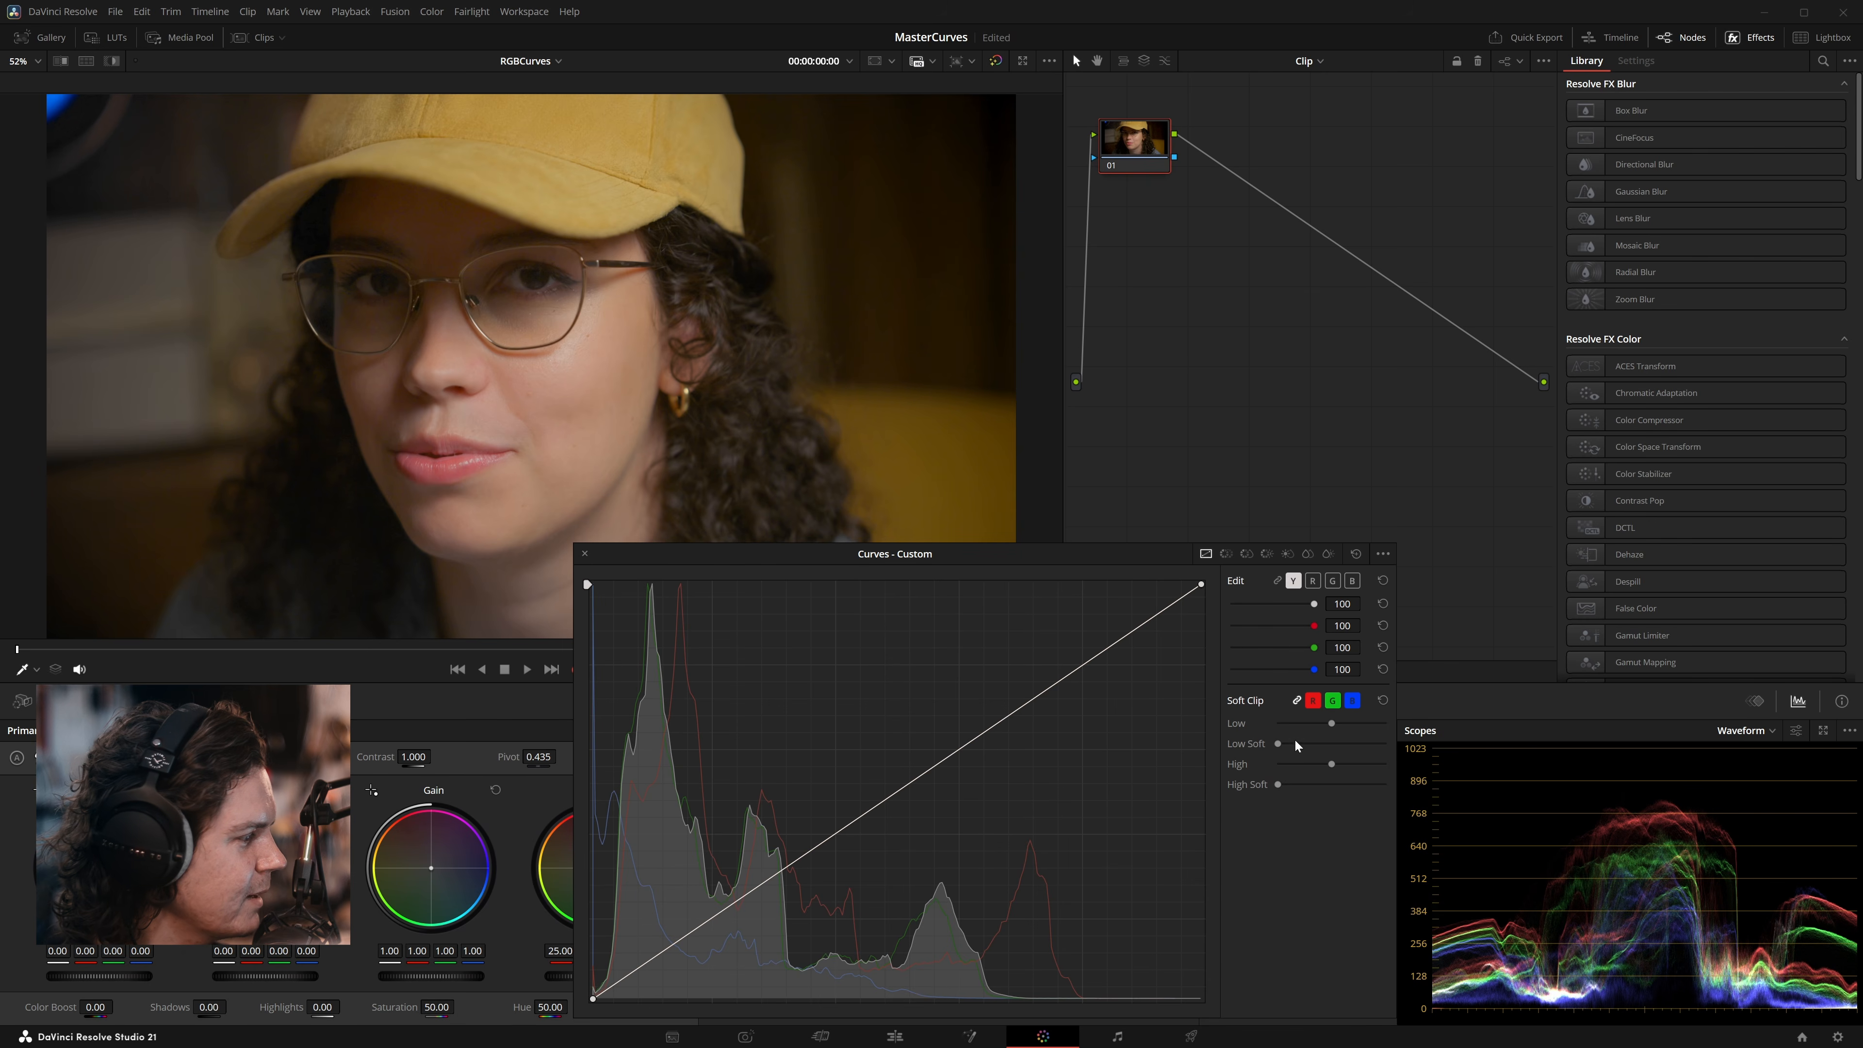
{"action": "left_click_drag", "start_coordinate": [1278, 745], "coordinate": [1321, 750]}
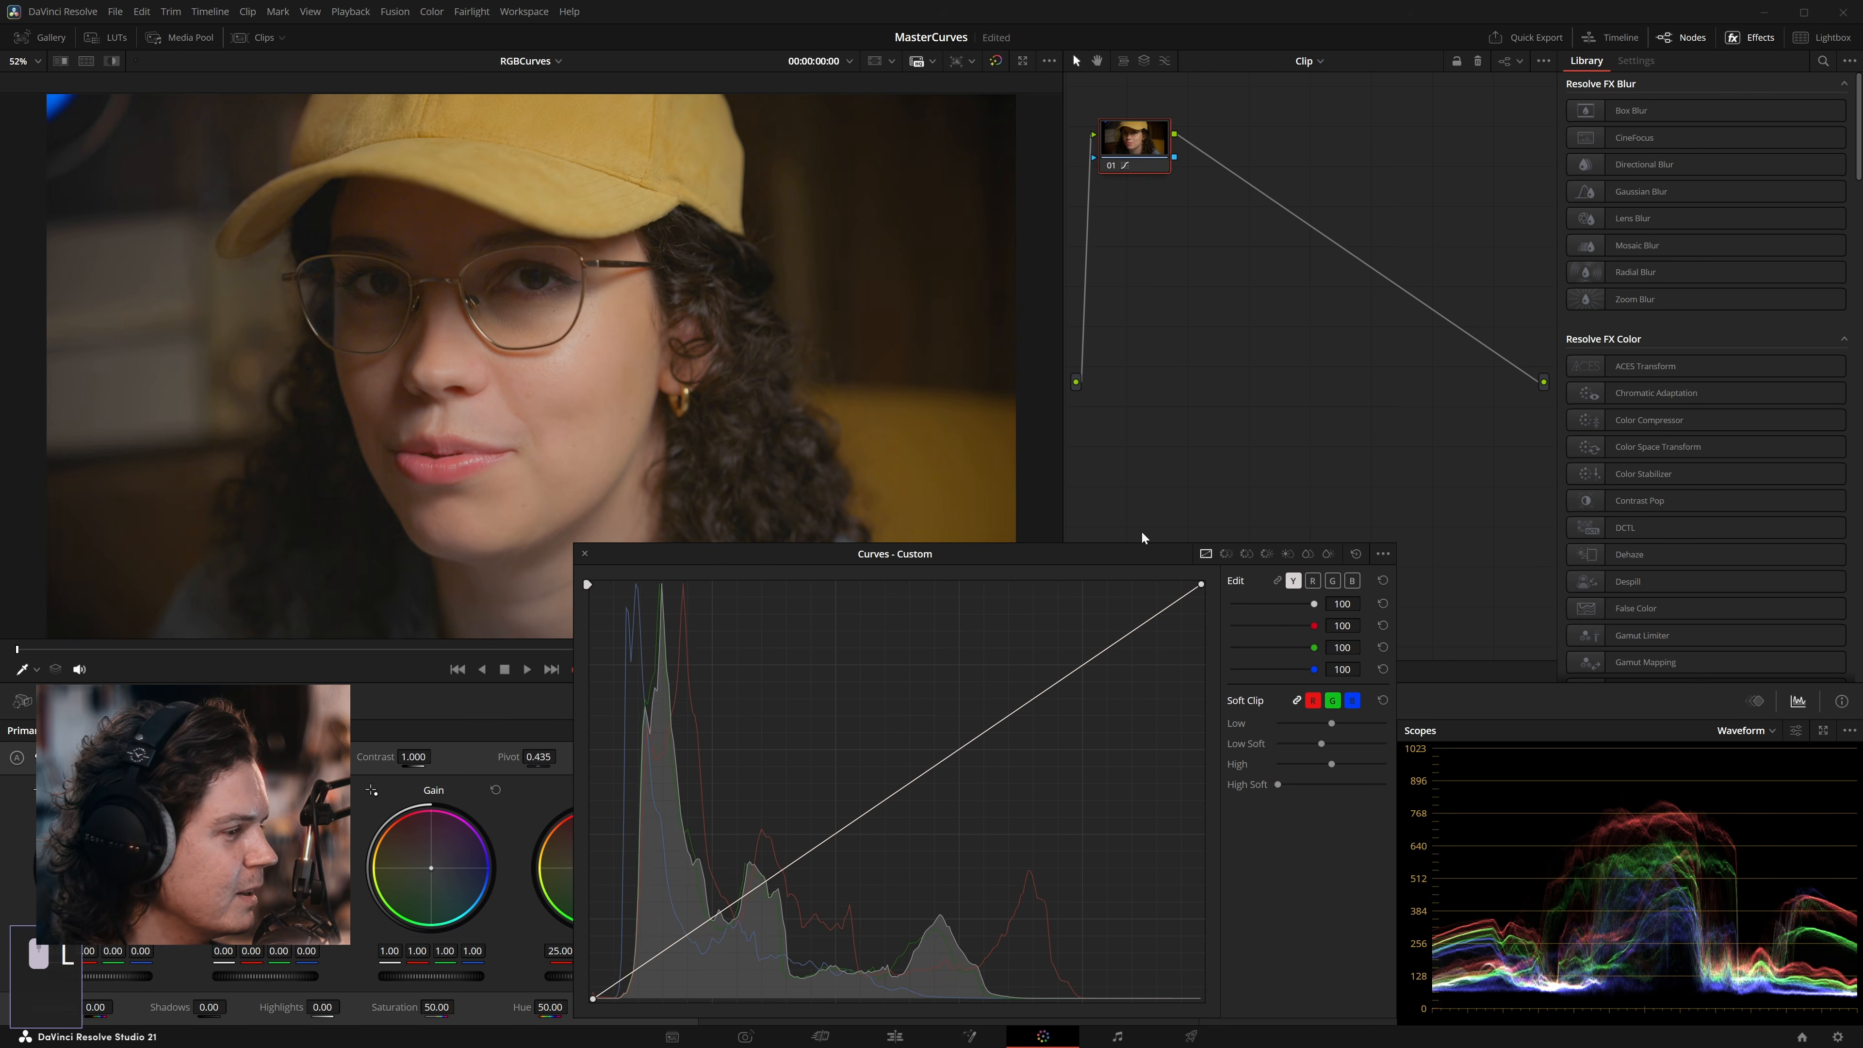
{"action": "left_click", "coordinate": [1383, 700]}
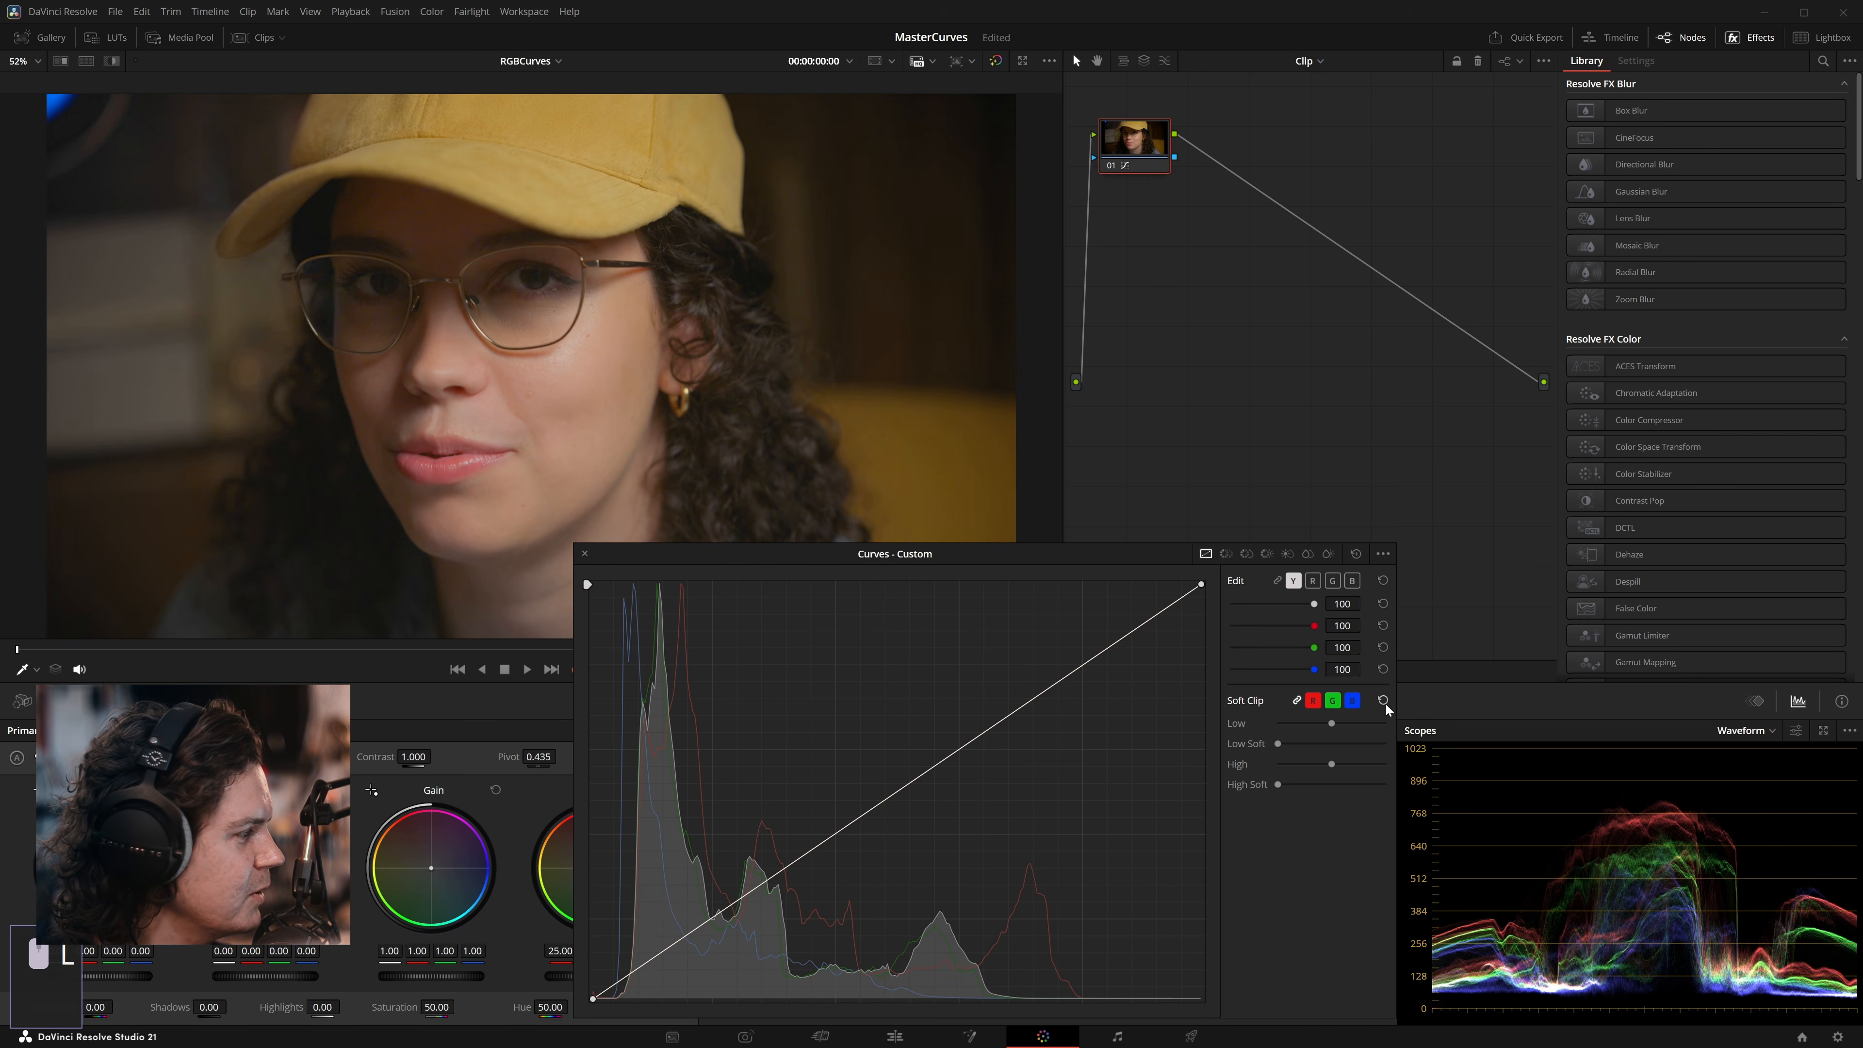
Step: Add a serial node before the existing one, raise its Gain to 1.60, and move it clear of the second node
{"action": "left_click_drag", "start_coordinate": [1134, 139], "coordinate": [1223, 194]}
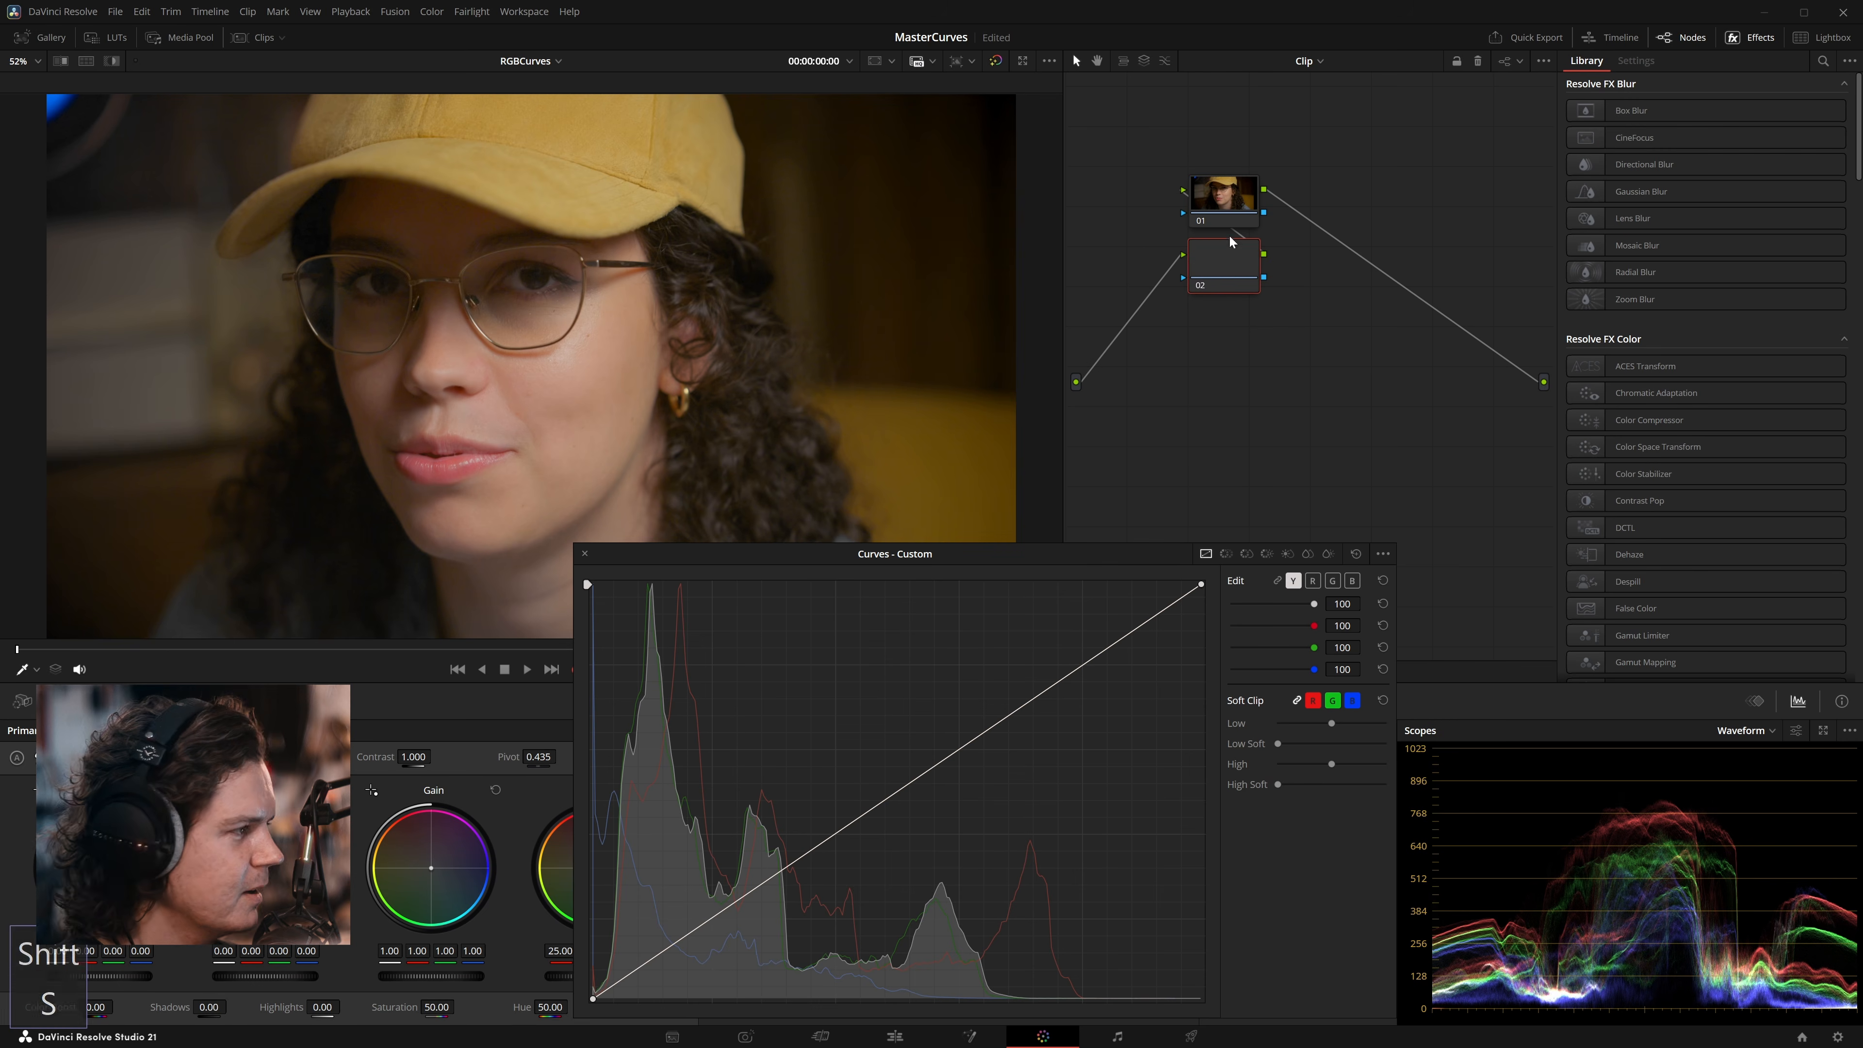
{"action": "key", "text": "alt+s"}
{"action": "left_click_drag", "start_coordinate": [463, 982], "coordinate": [536, 982]}
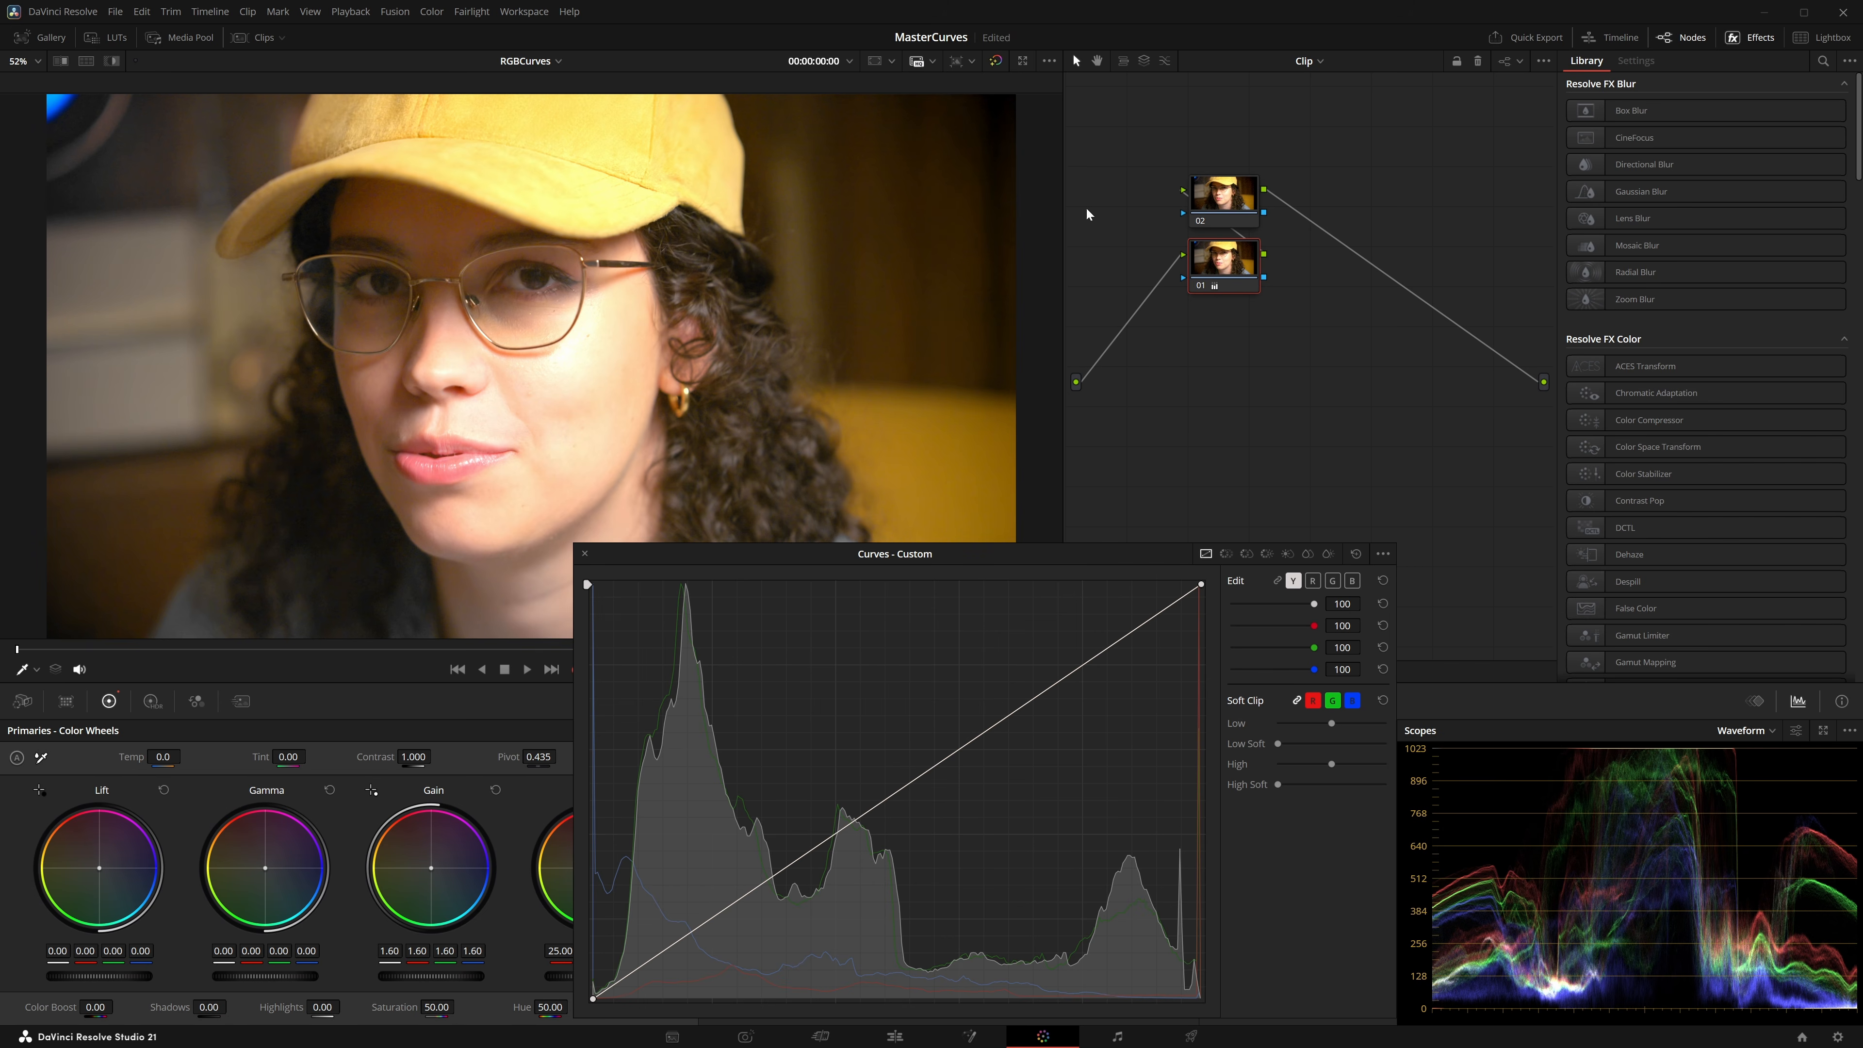
{"action": "left_click_drag", "start_coordinate": [1223, 261], "coordinate": [1161, 308]}
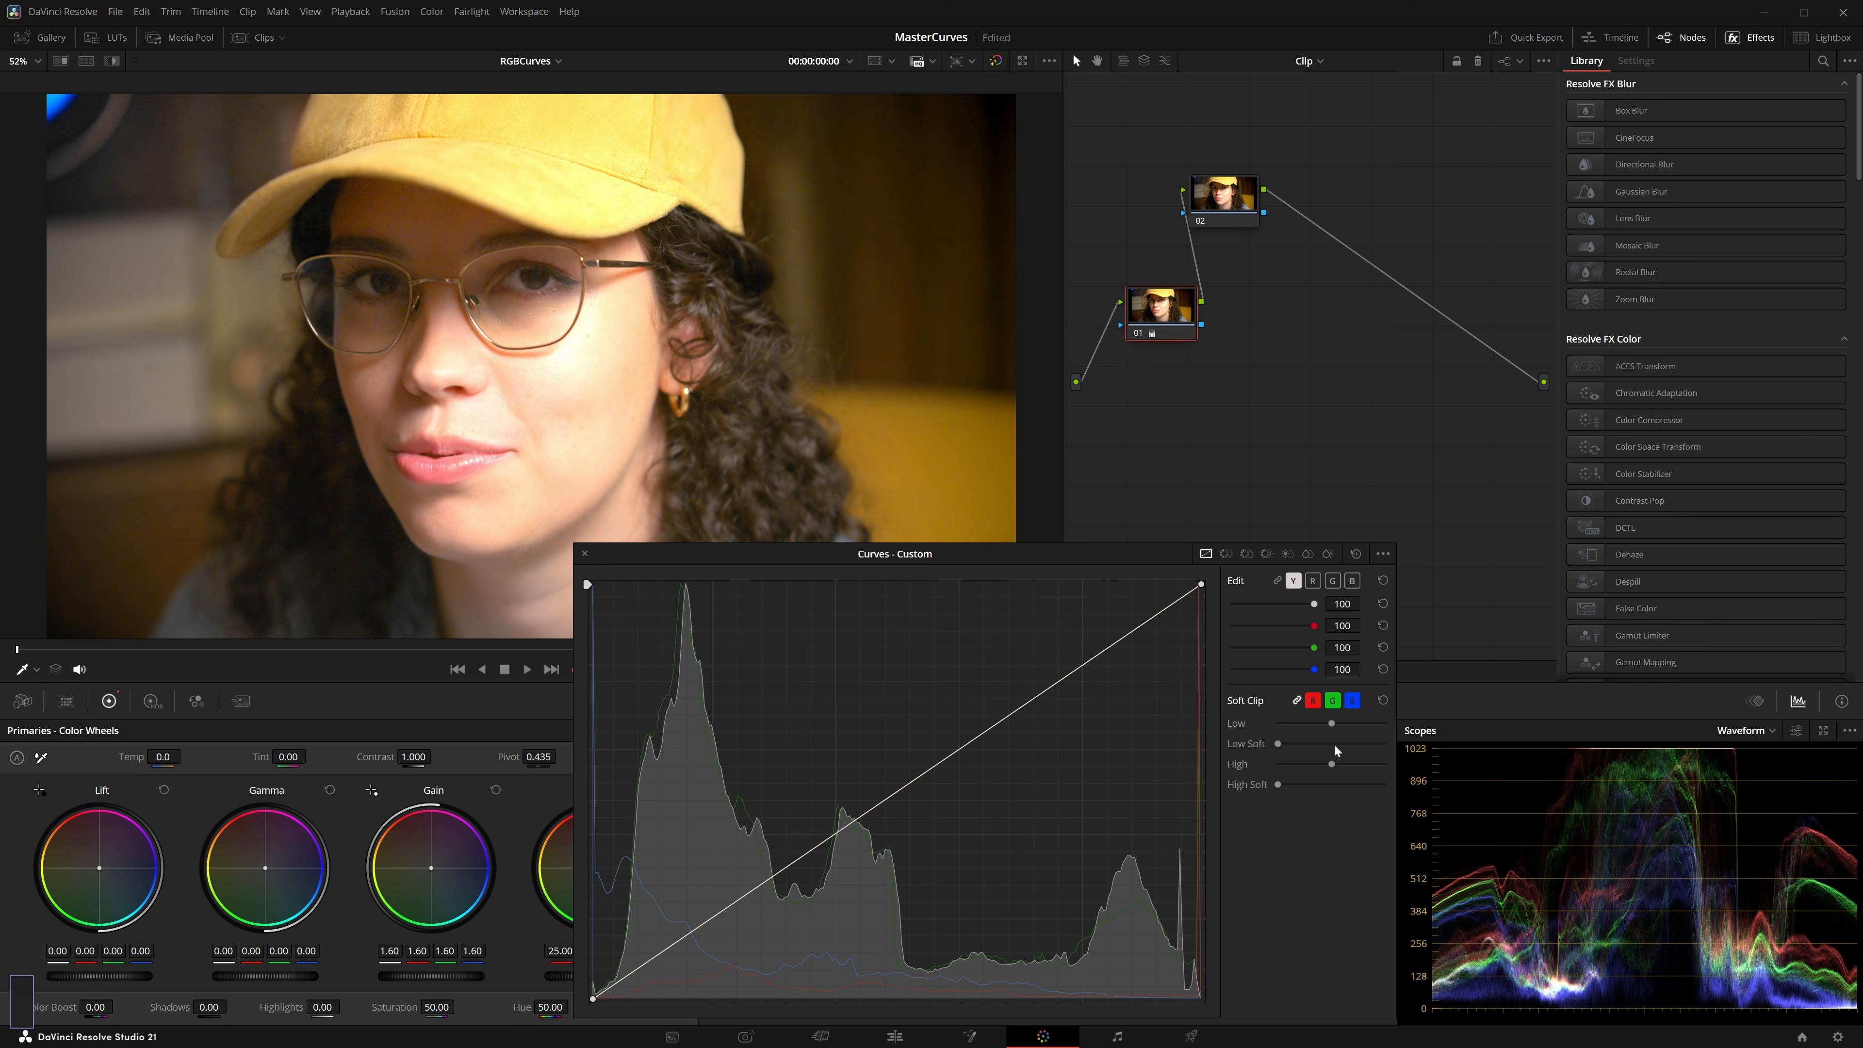
Step: Try recovering the highlights with Soft Clip High and High Soft on node 01, then with High Soft on node 02, and reset Soft Clip
{"action": "left_click_drag", "start_coordinate": [1280, 783], "coordinate": [1424, 771]}
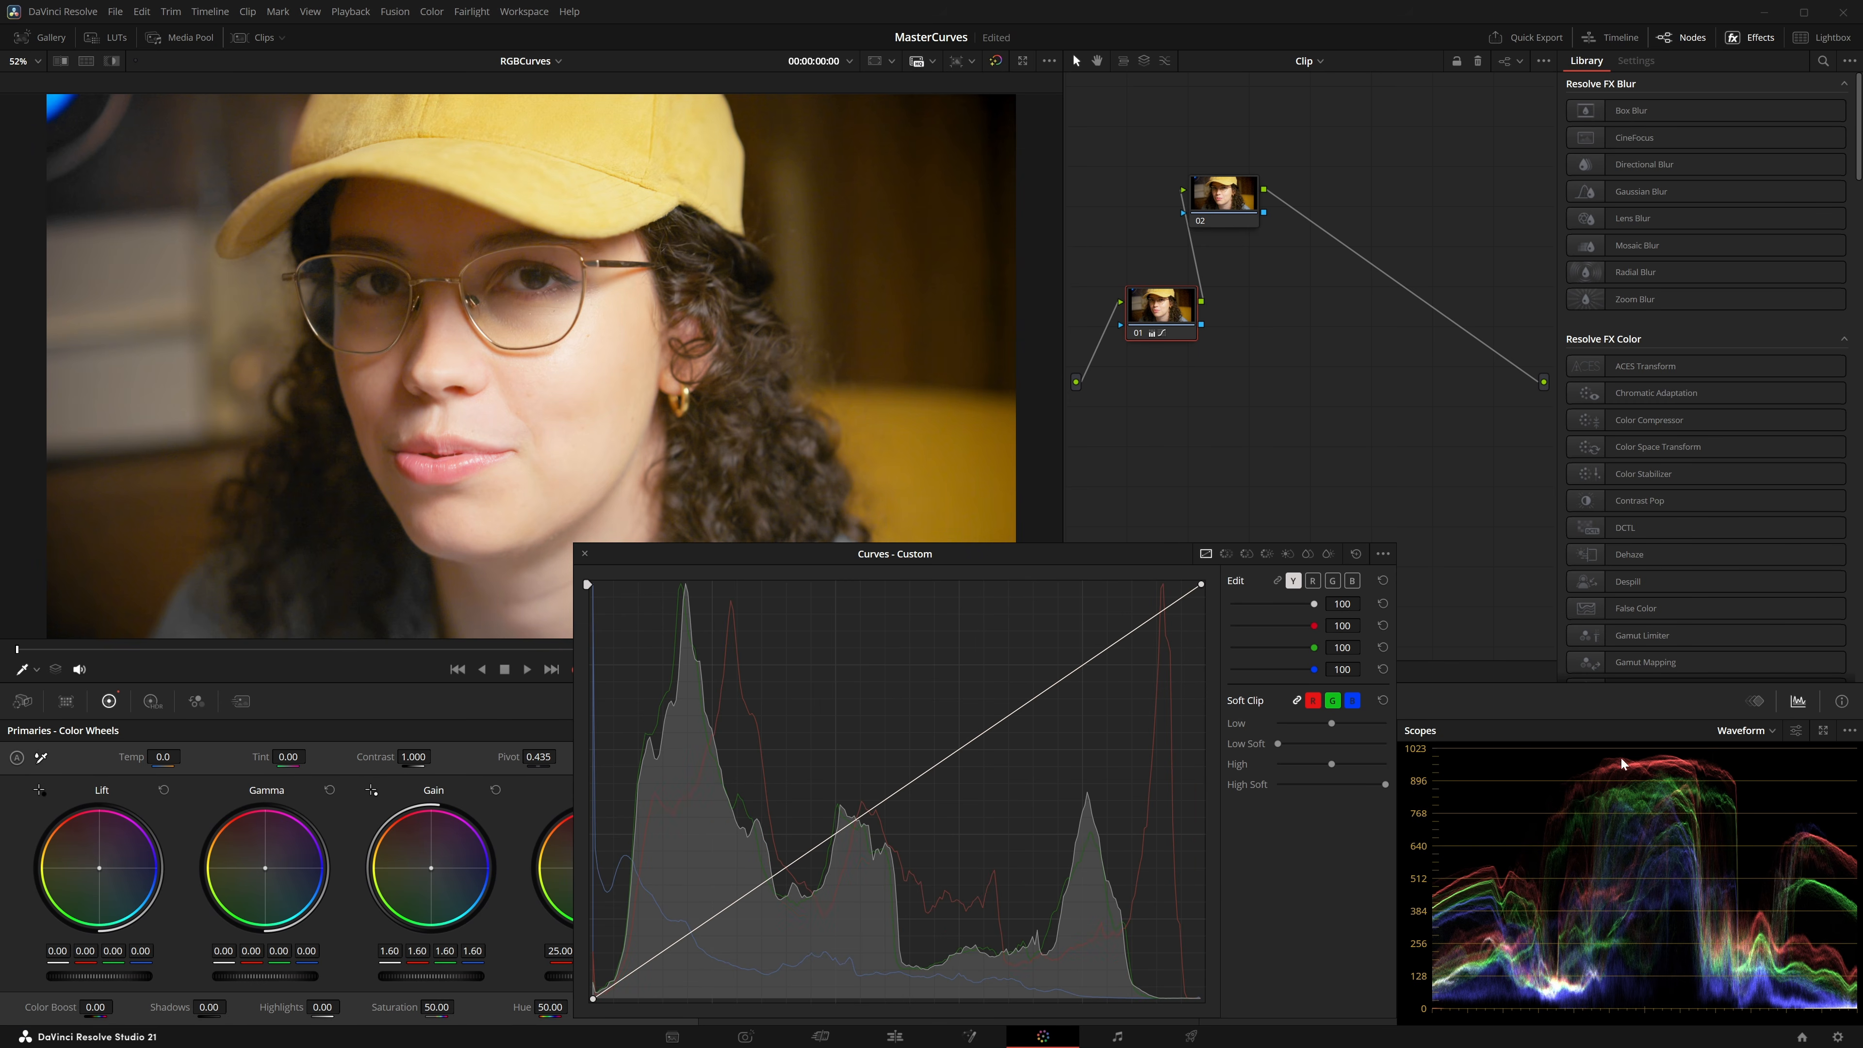
{"action": "left_click_drag", "start_coordinate": [1332, 764], "coordinate": [1281, 780]}
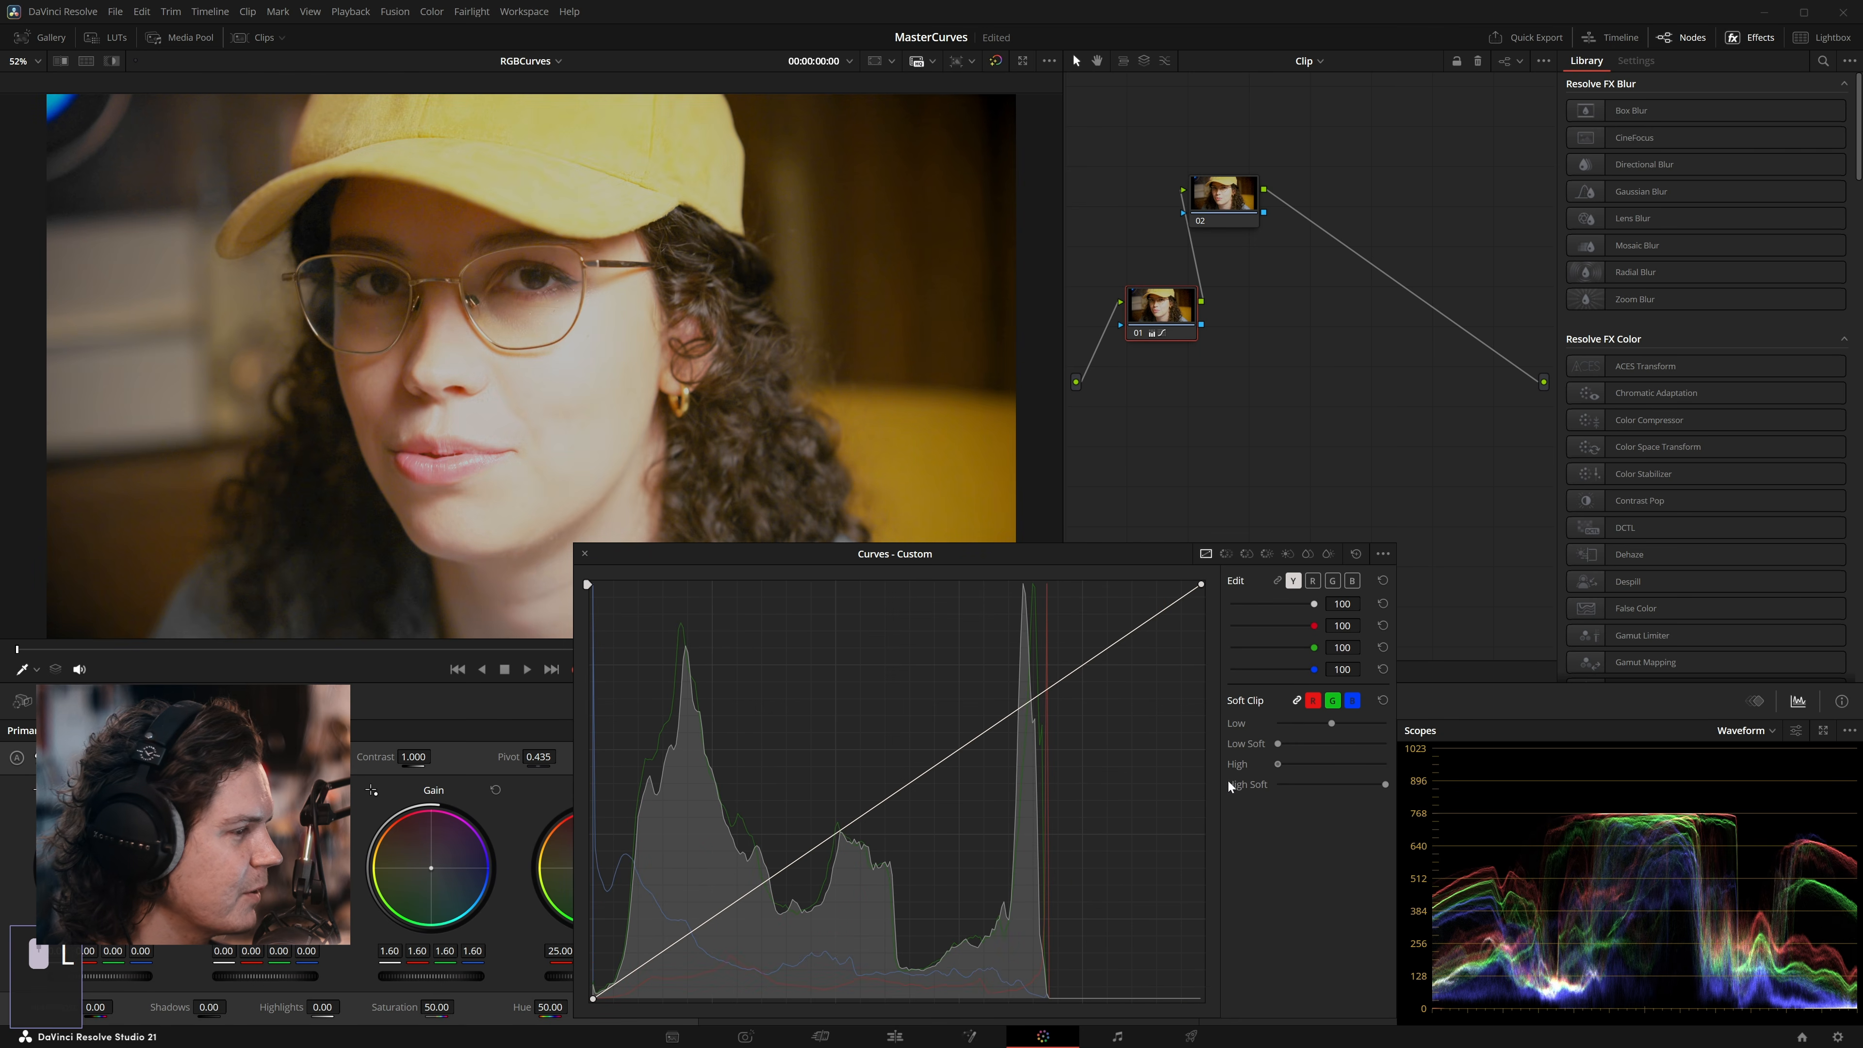
{"action": "left_click_drag", "start_coordinate": [1278, 764], "coordinate": [1330, 772]}
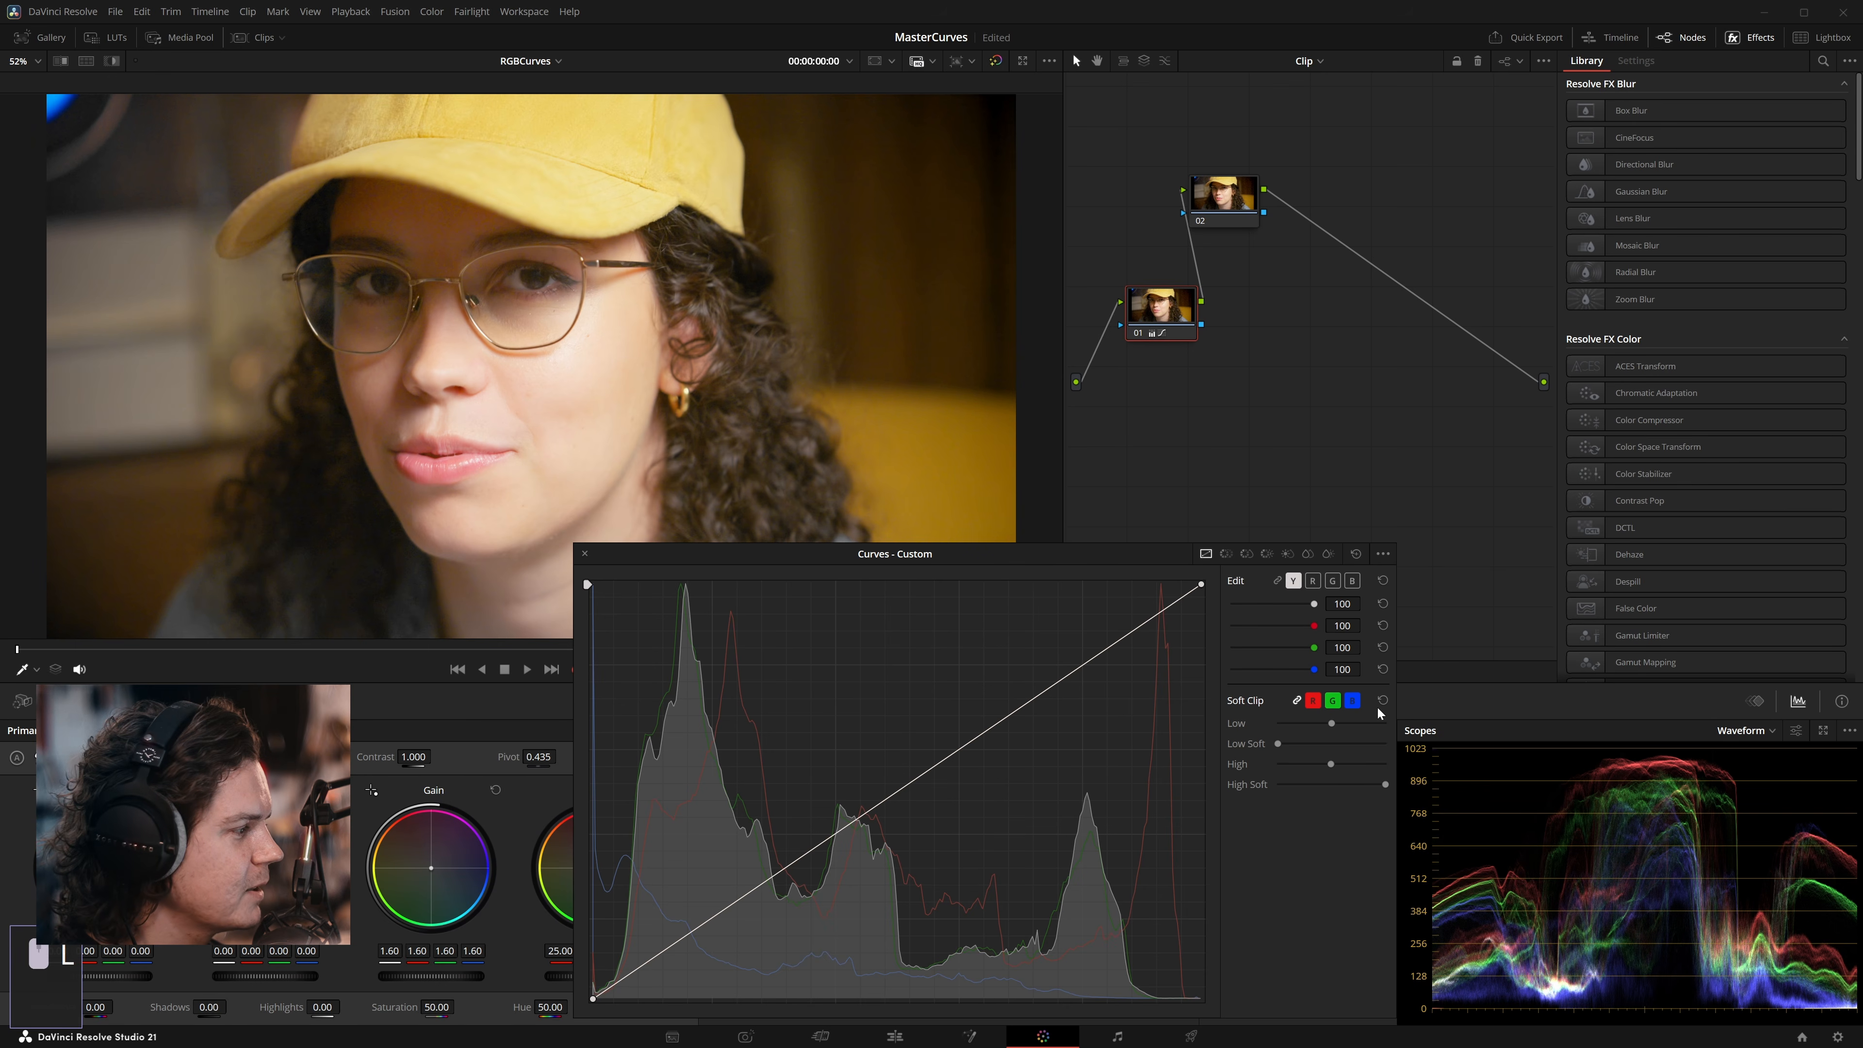
{"action": "left_click_drag", "start_coordinate": [1385, 783], "coordinate": [1323, 779]}
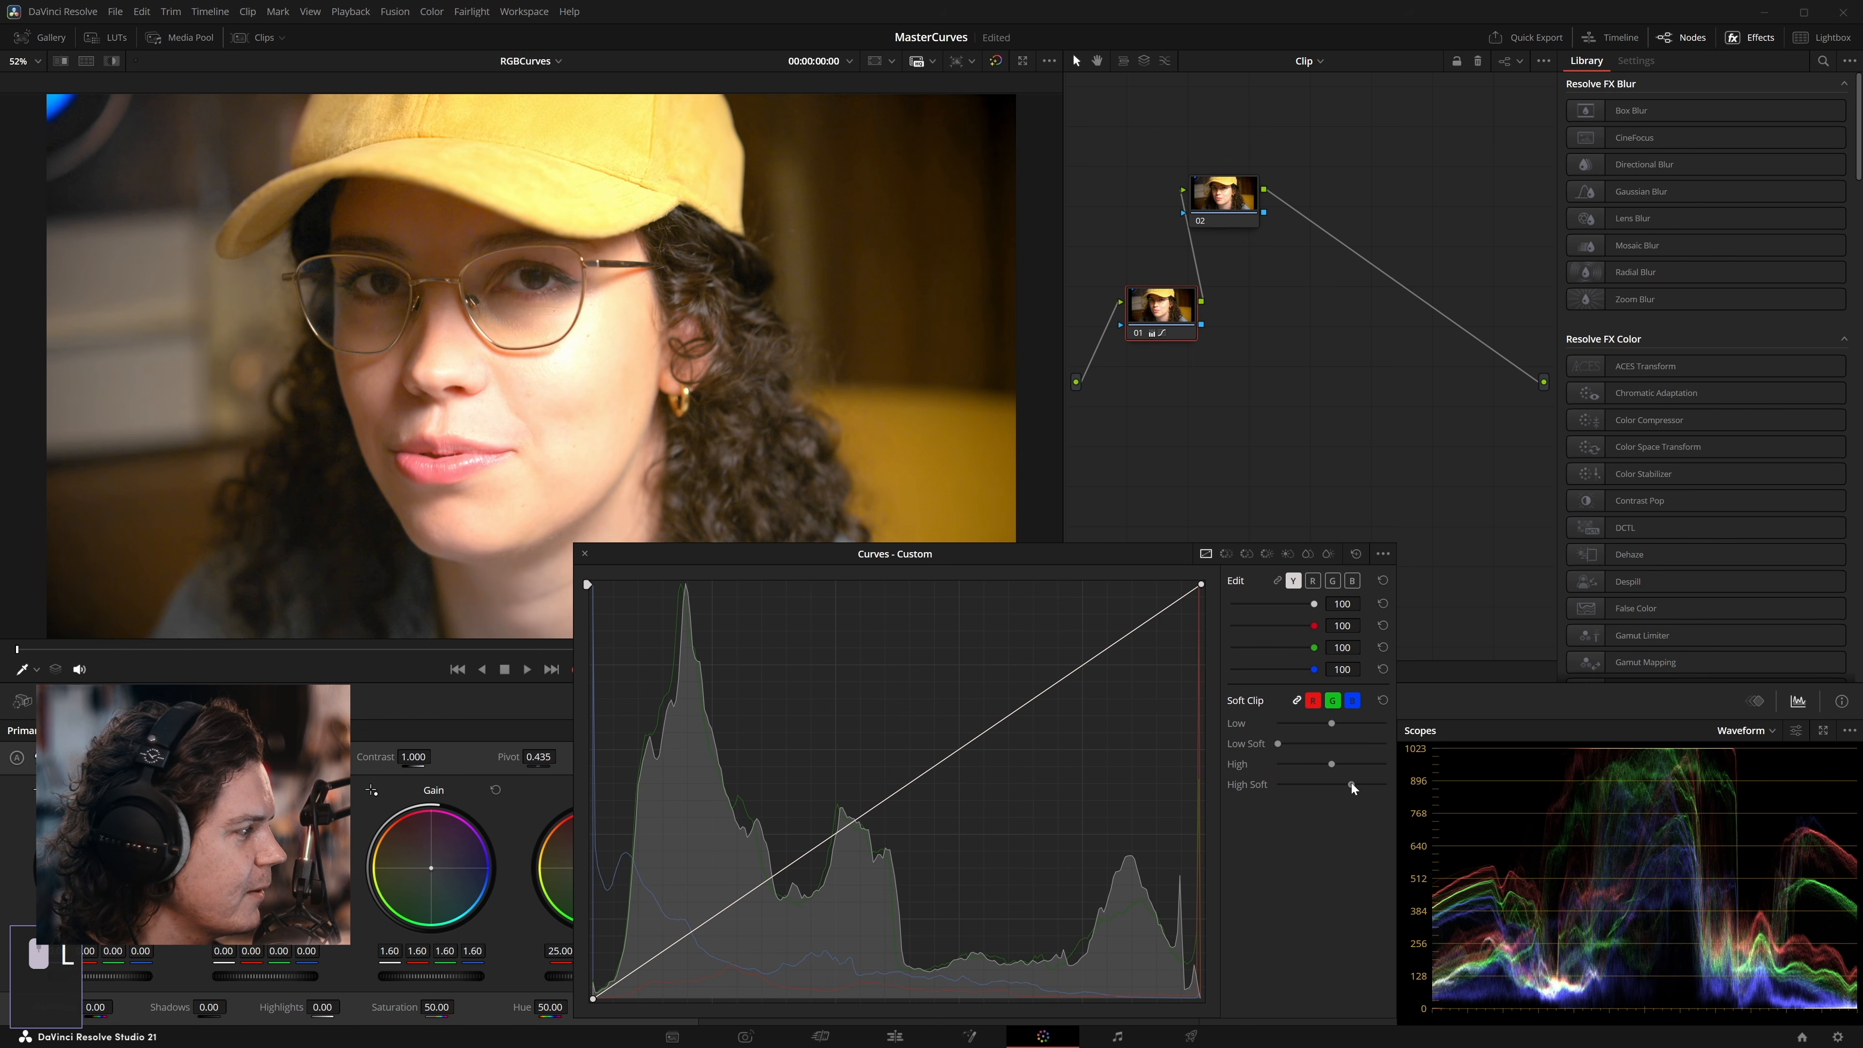
{"action": "left_click_drag", "start_coordinate": [1351, 784], "coordinate": [1379, 786]}
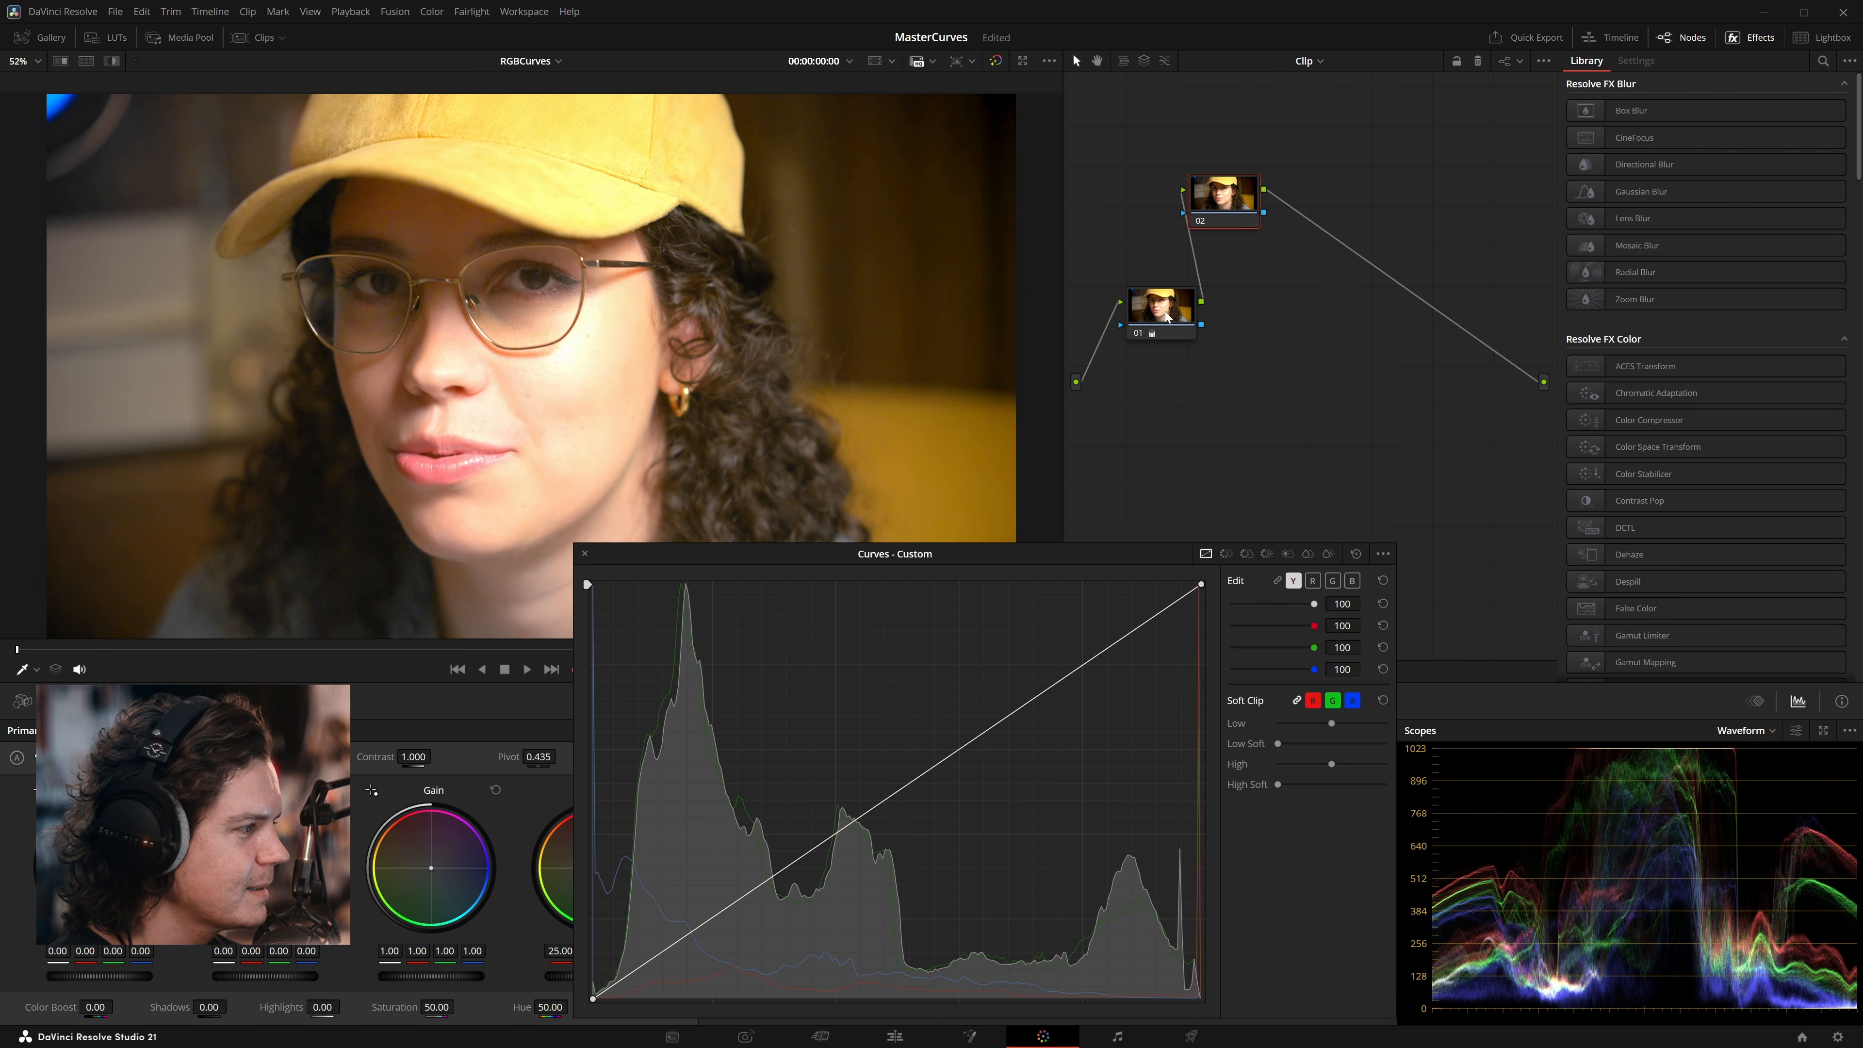
{"action": "left_click_drag", "start_coordinate": [1279, 784], "coordinate": [1374, 785]}
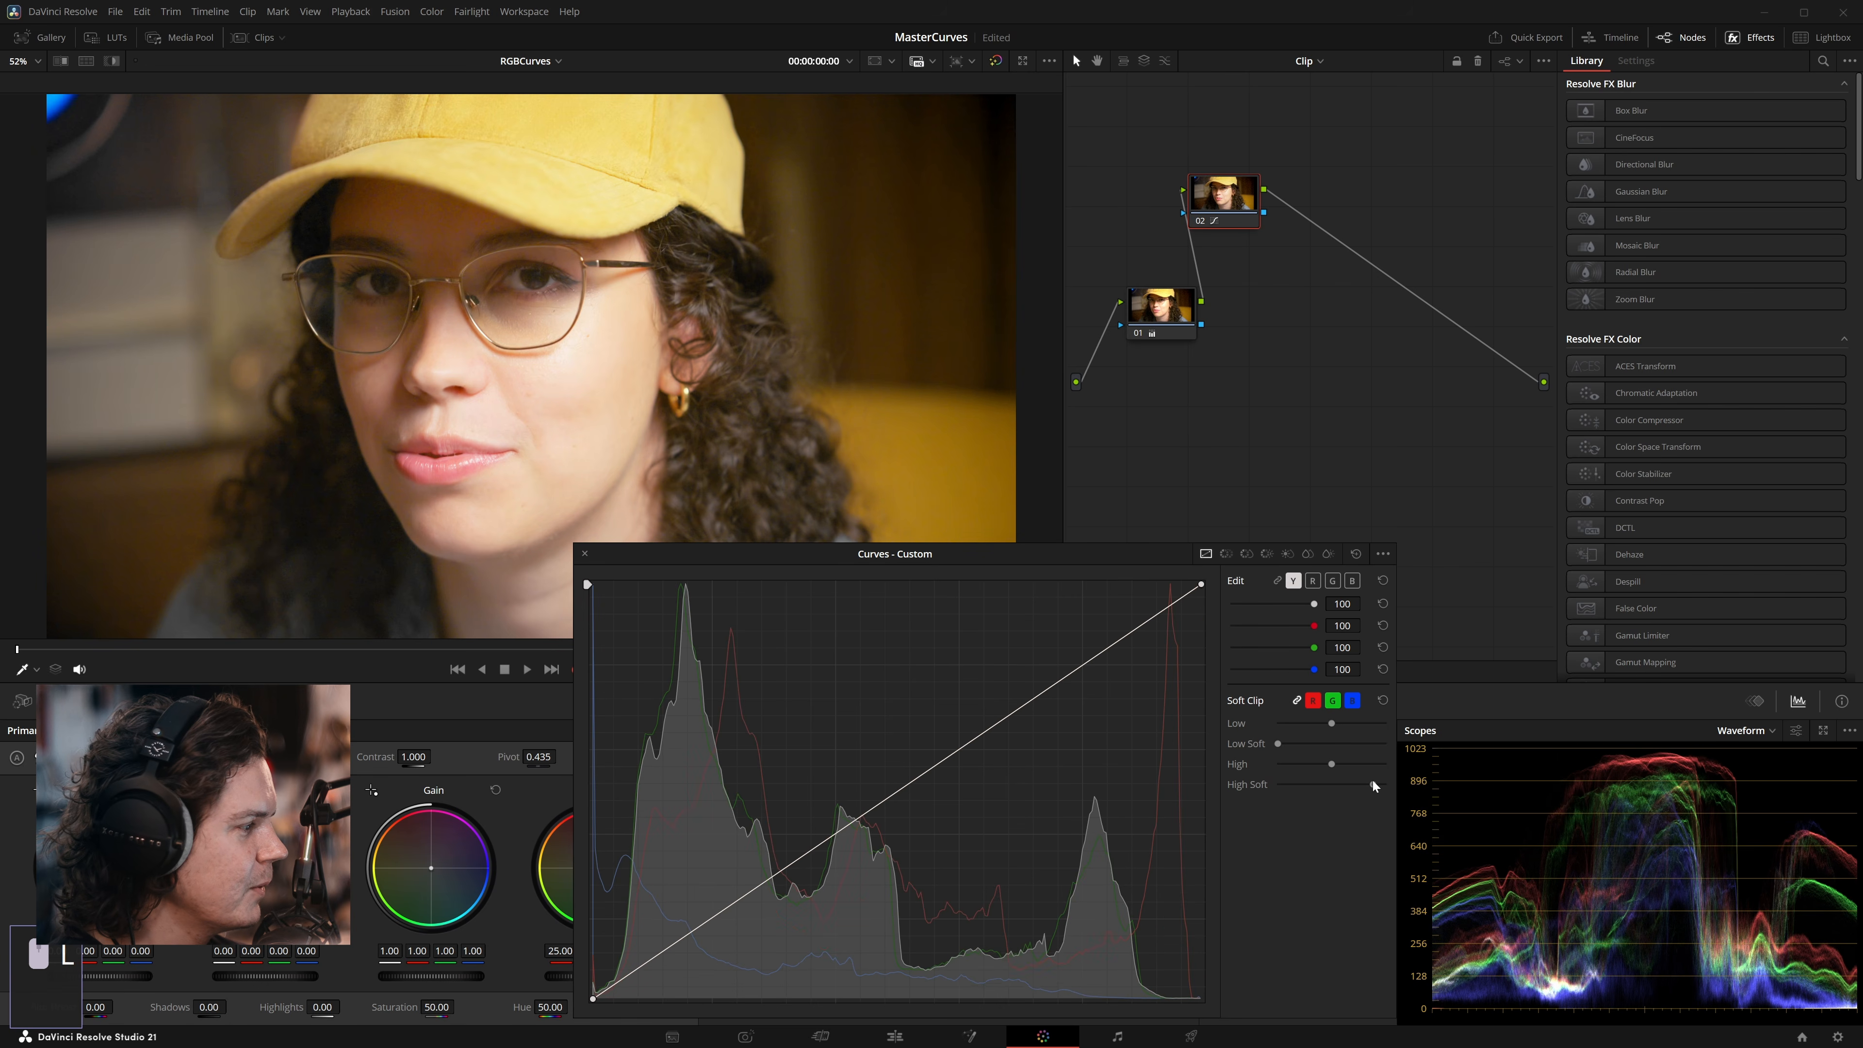
{"action": "left_click", "coordinate": [1383, 700]}
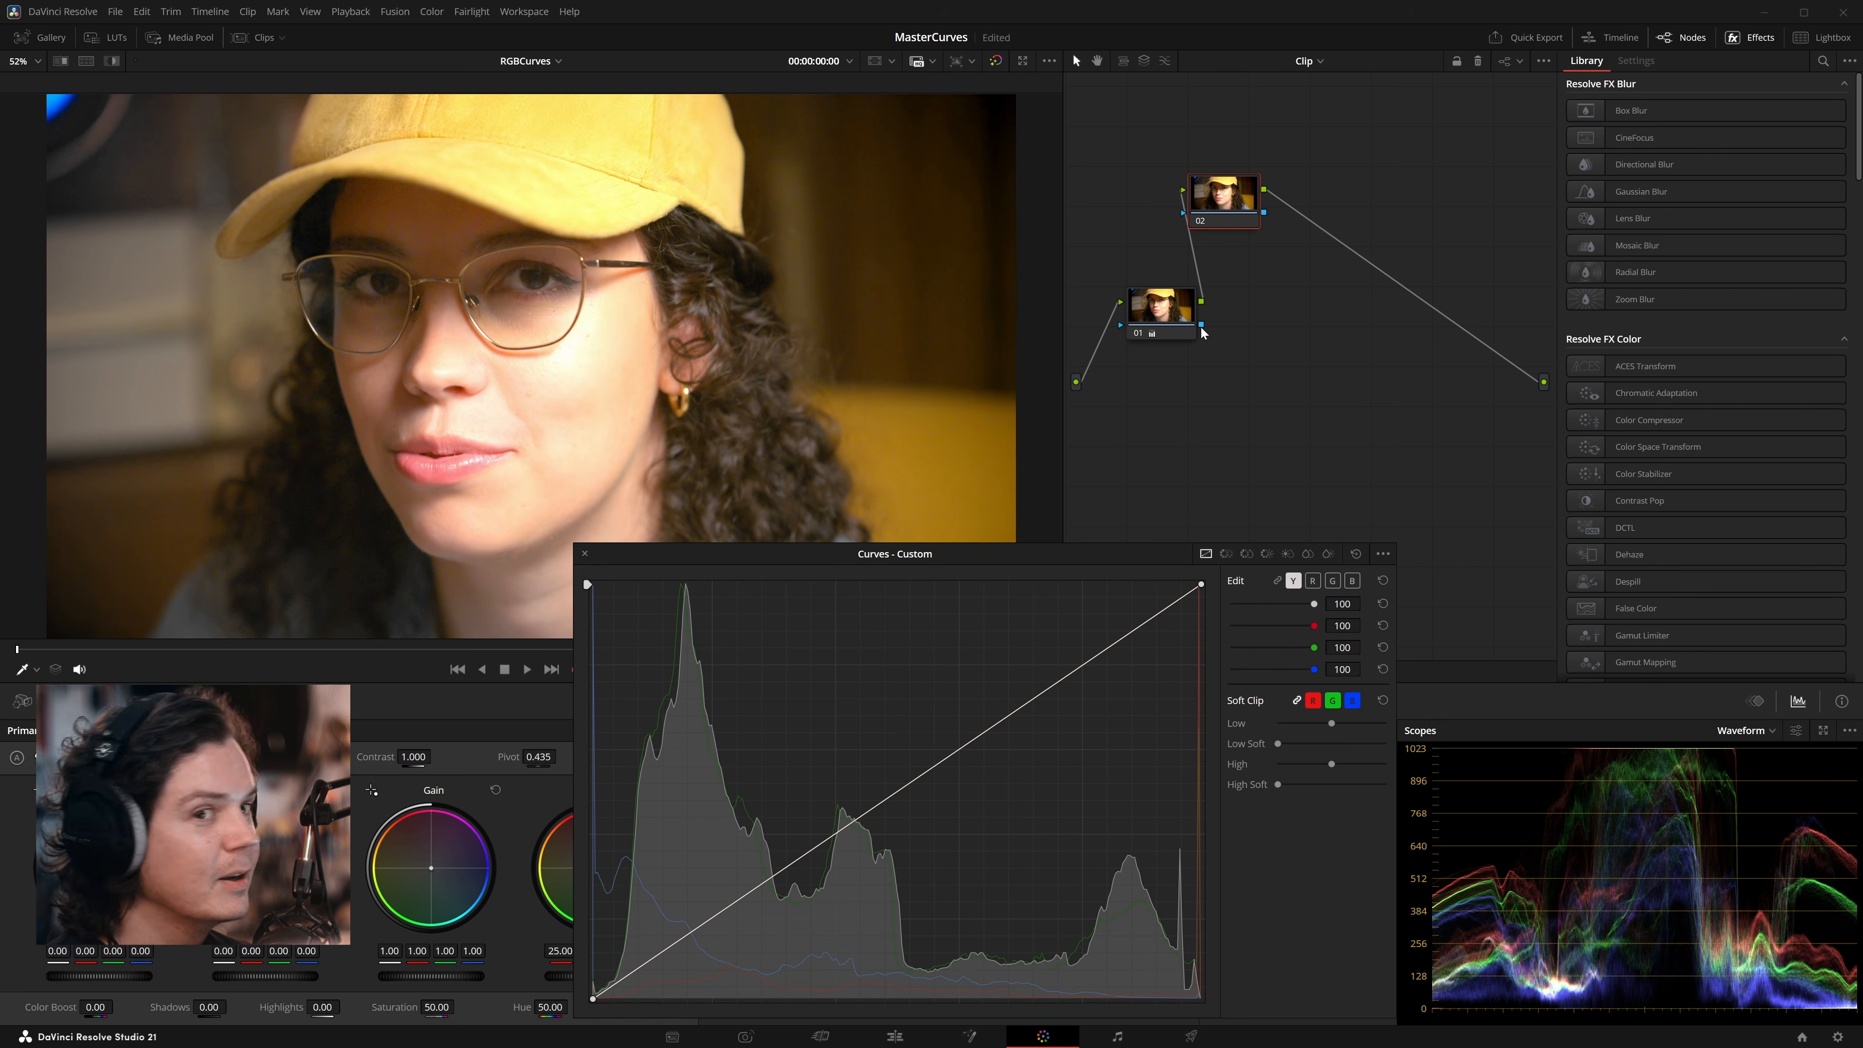
Step: Move node 02 farther from node 01, and nudge Soft Clip High and Low up slightly on node 01
{"action": "left_click_drag", "start_coordinate": [1247, 209], "coordinate": [1324, 239]}
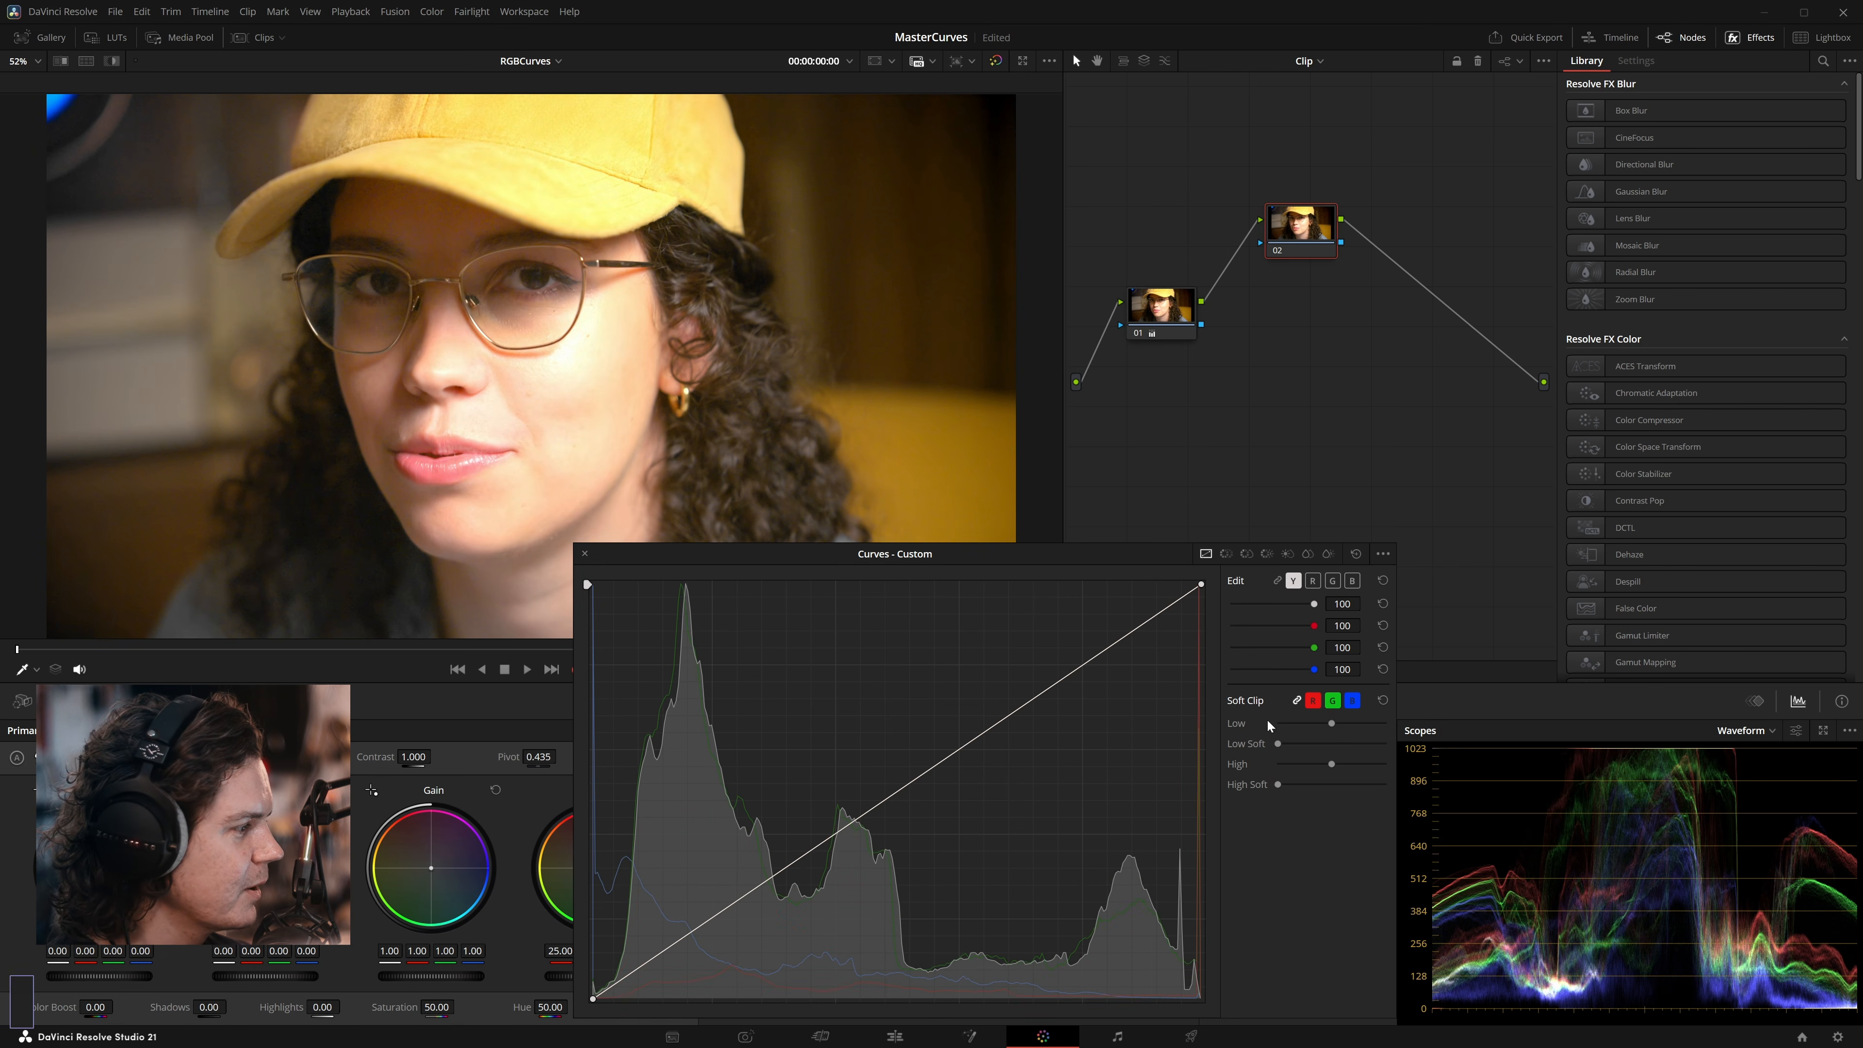
{"action": "left_click", "coordinate": [1152, 334]}
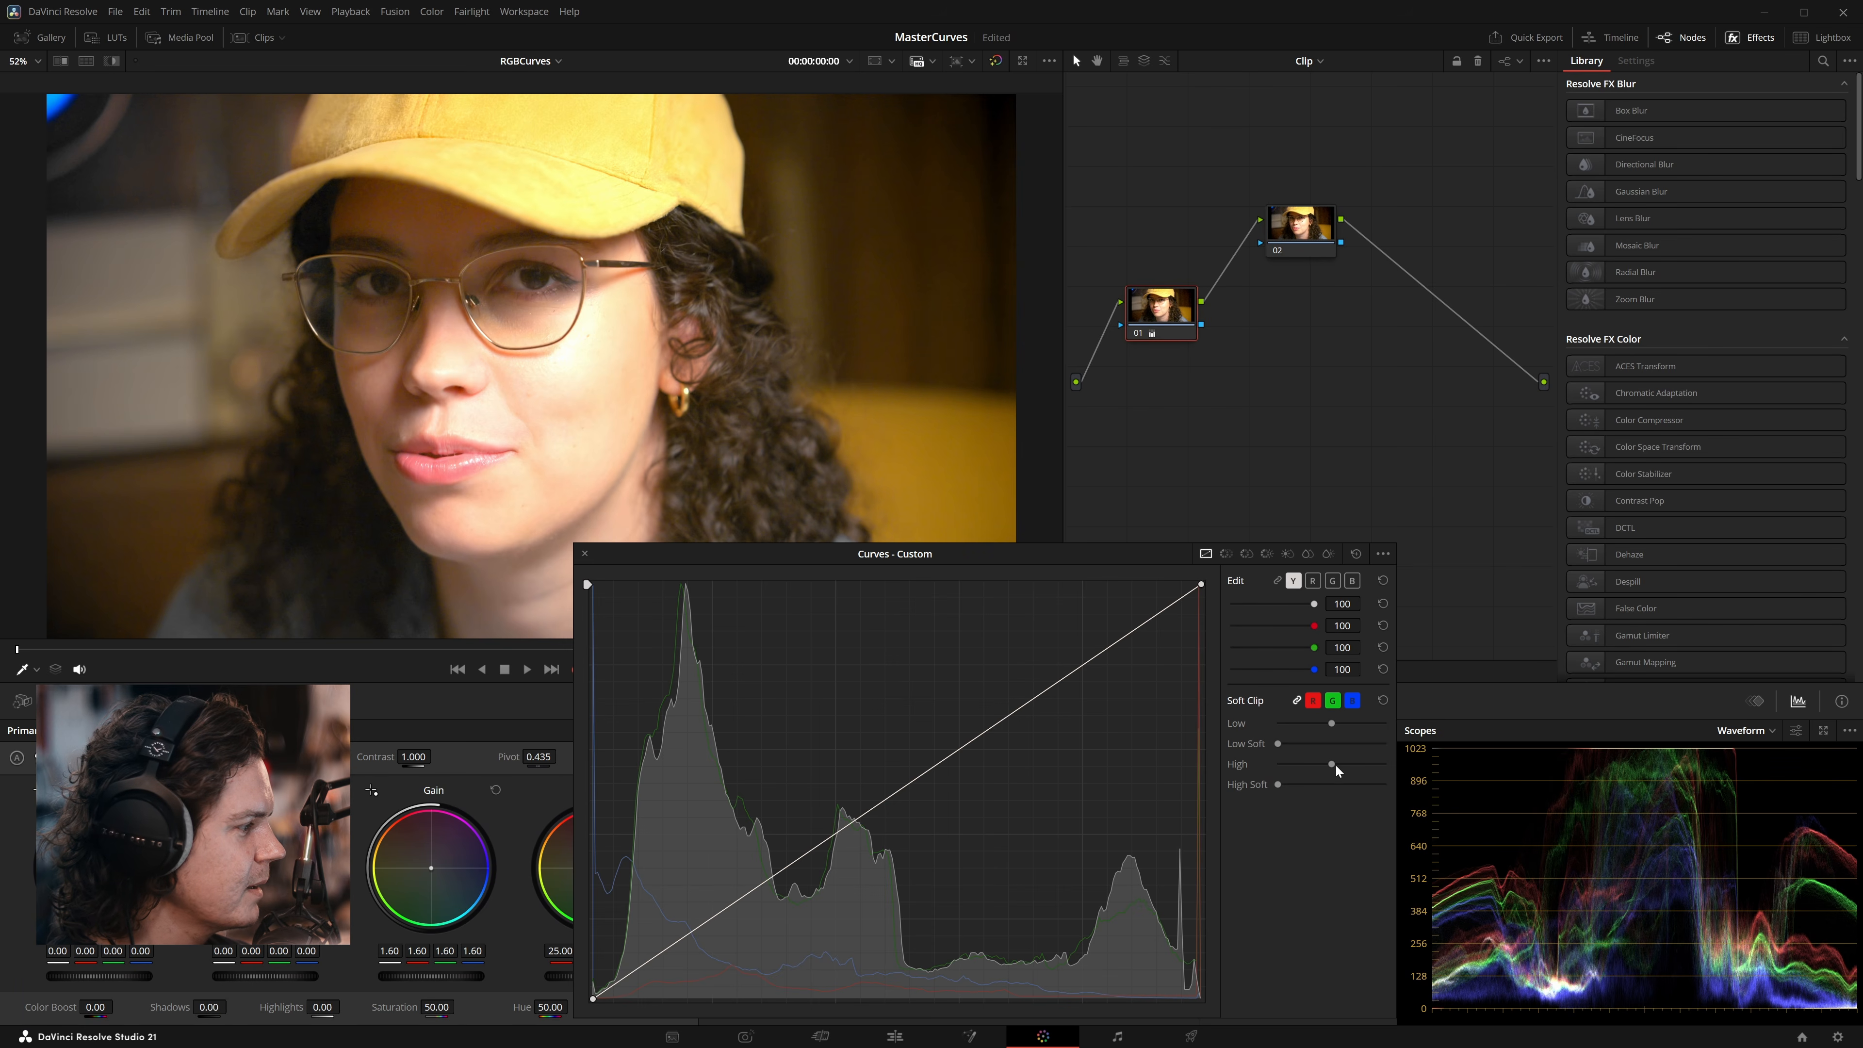
{"action": "left_click_drag", "start_coordinate": [1333, 768], "coordinate": [1333, 727]}
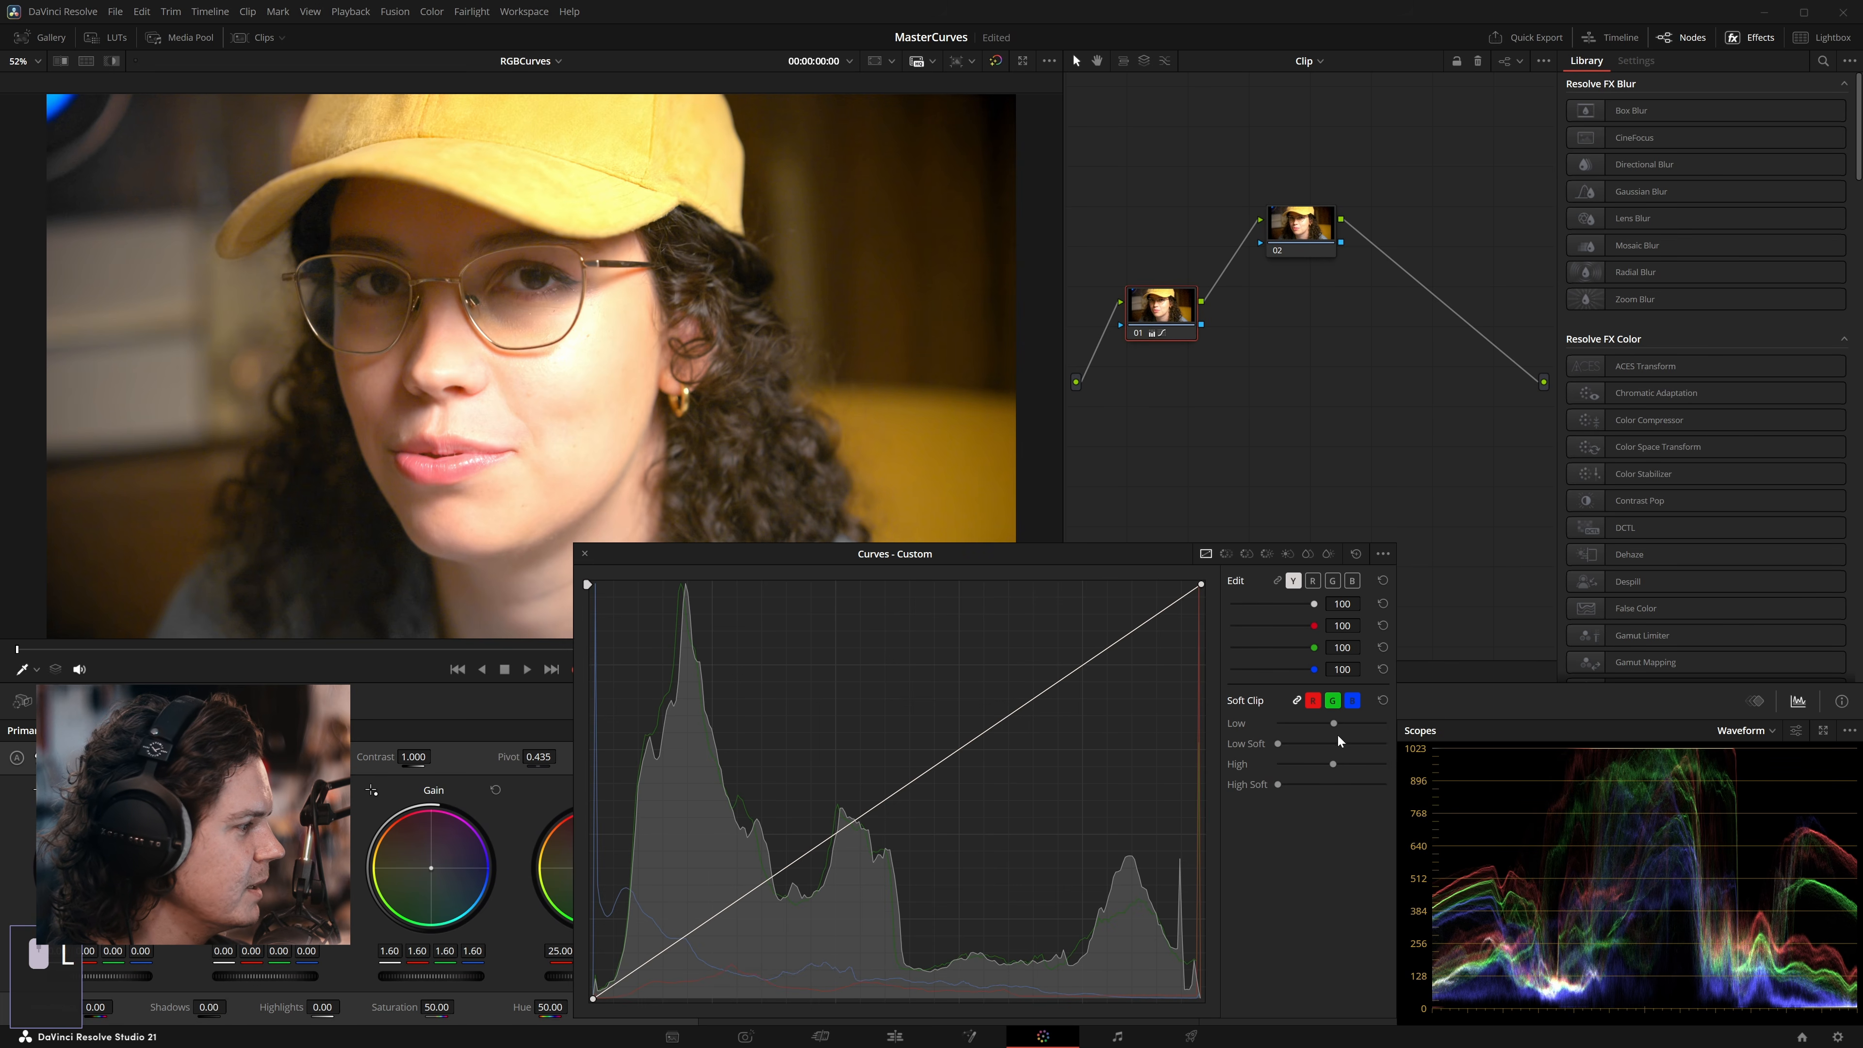
Step: Try raising High Soft on node 02 and reset its Soft Clip settings
{"action": "left_click", "coordinate": [1303, 246]}
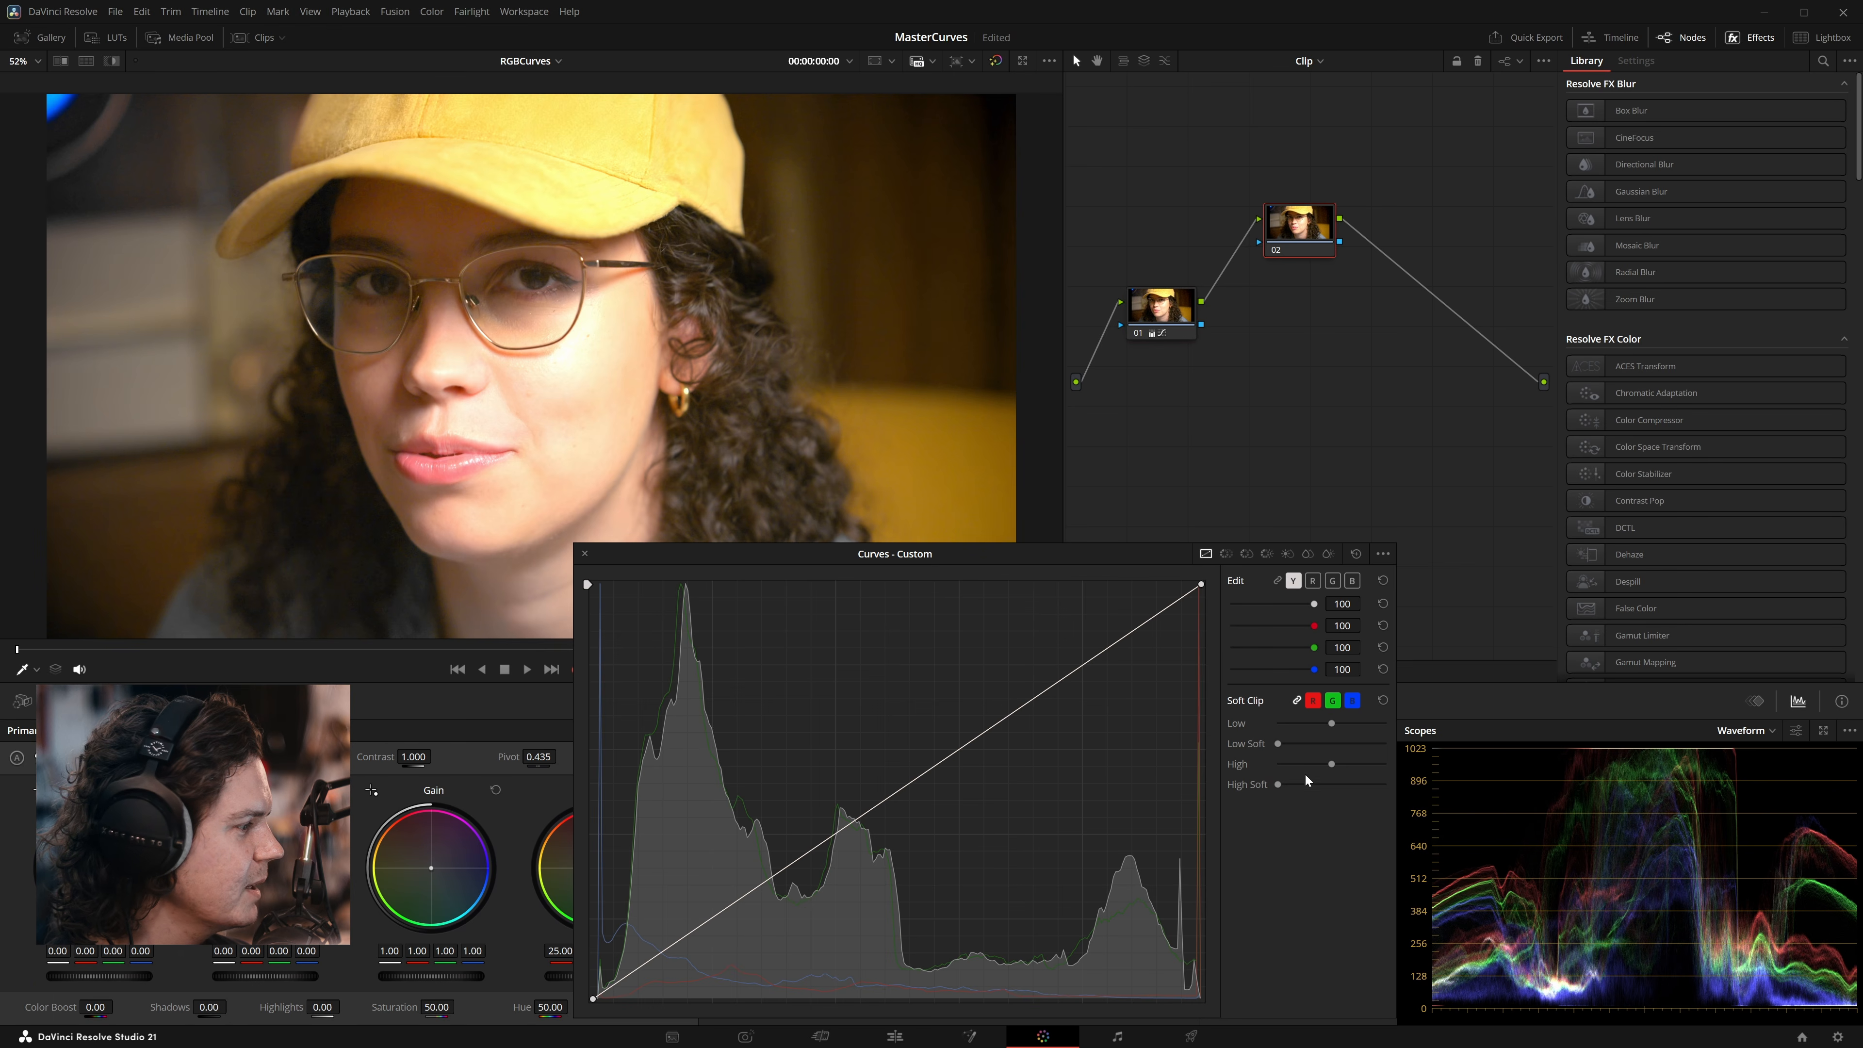
{"action": "left_click_drag", "start_coordinate": [1278, 784], "coordinate": [1371, 785]}
{"action": "left_click", "coordinate": [1382, 702]}
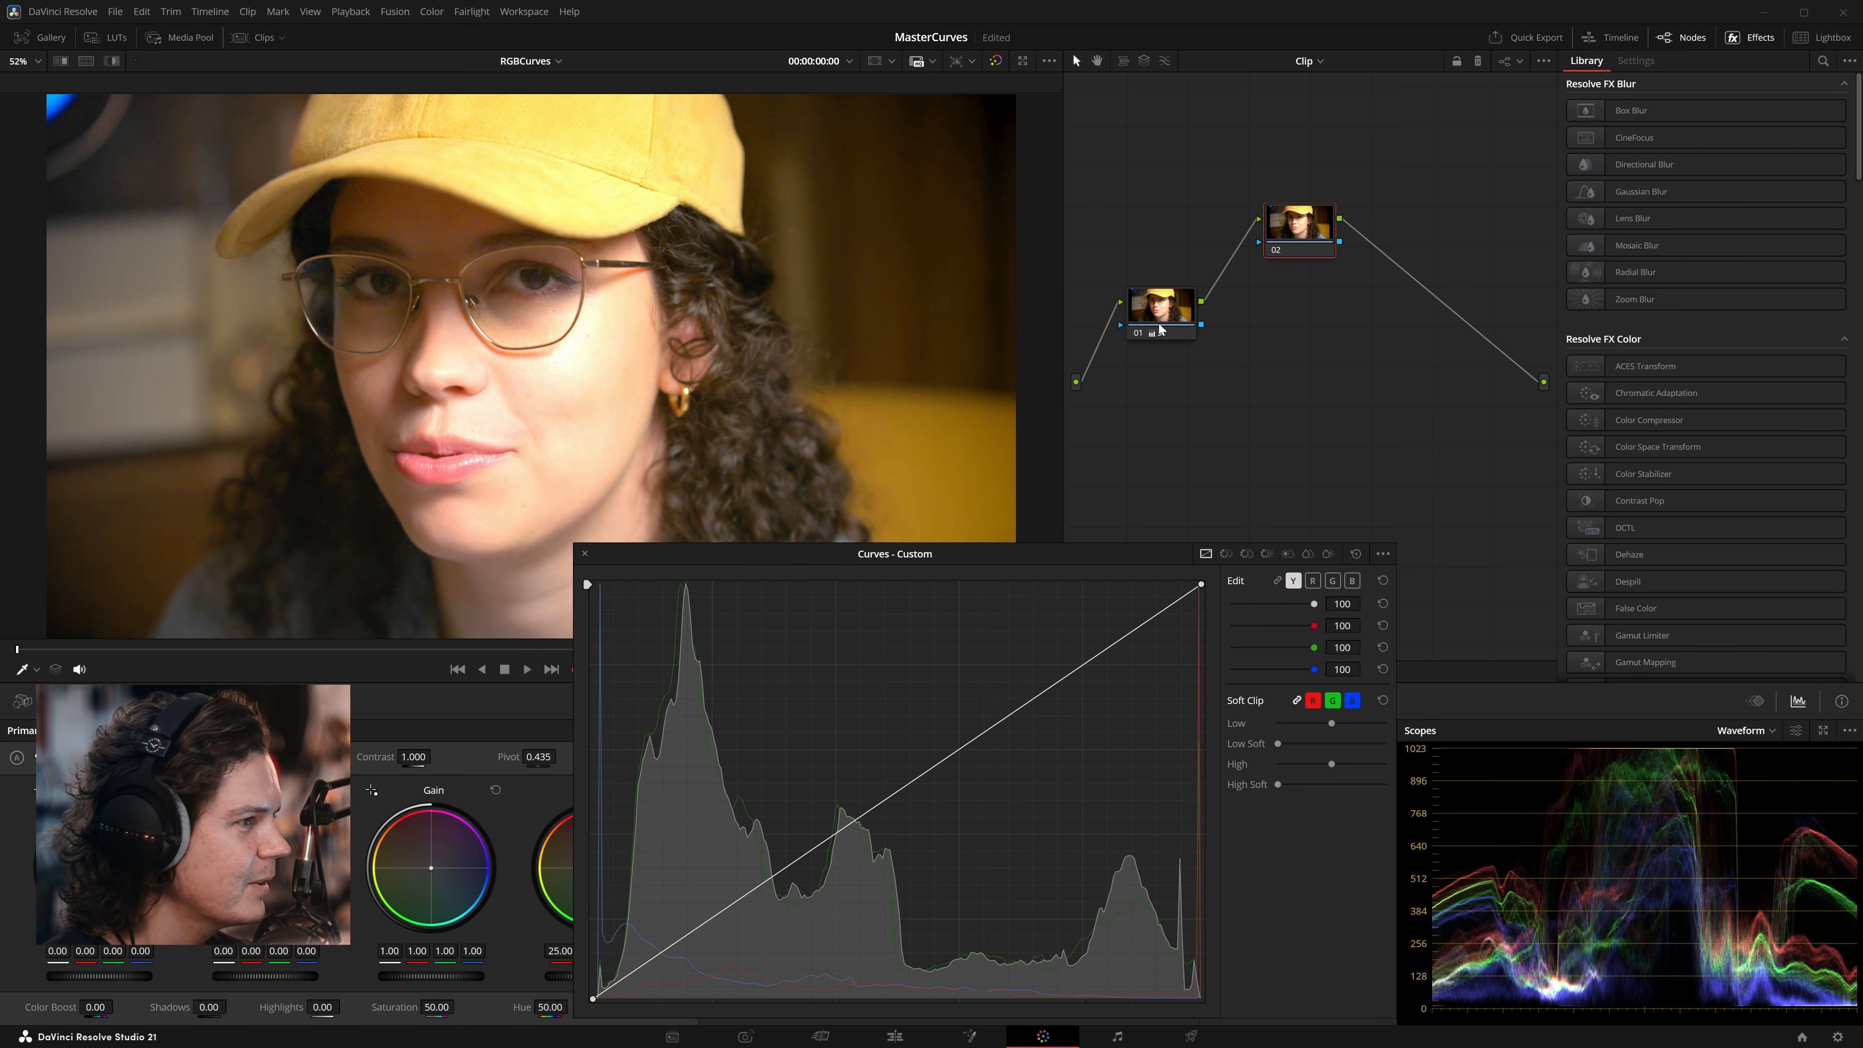
Step: Reset the Soft Clip settings on node 01 and raise High Soft on node 02 to roll off the highlights
{"action": "left_click", "coordinate": [1167, 319]}
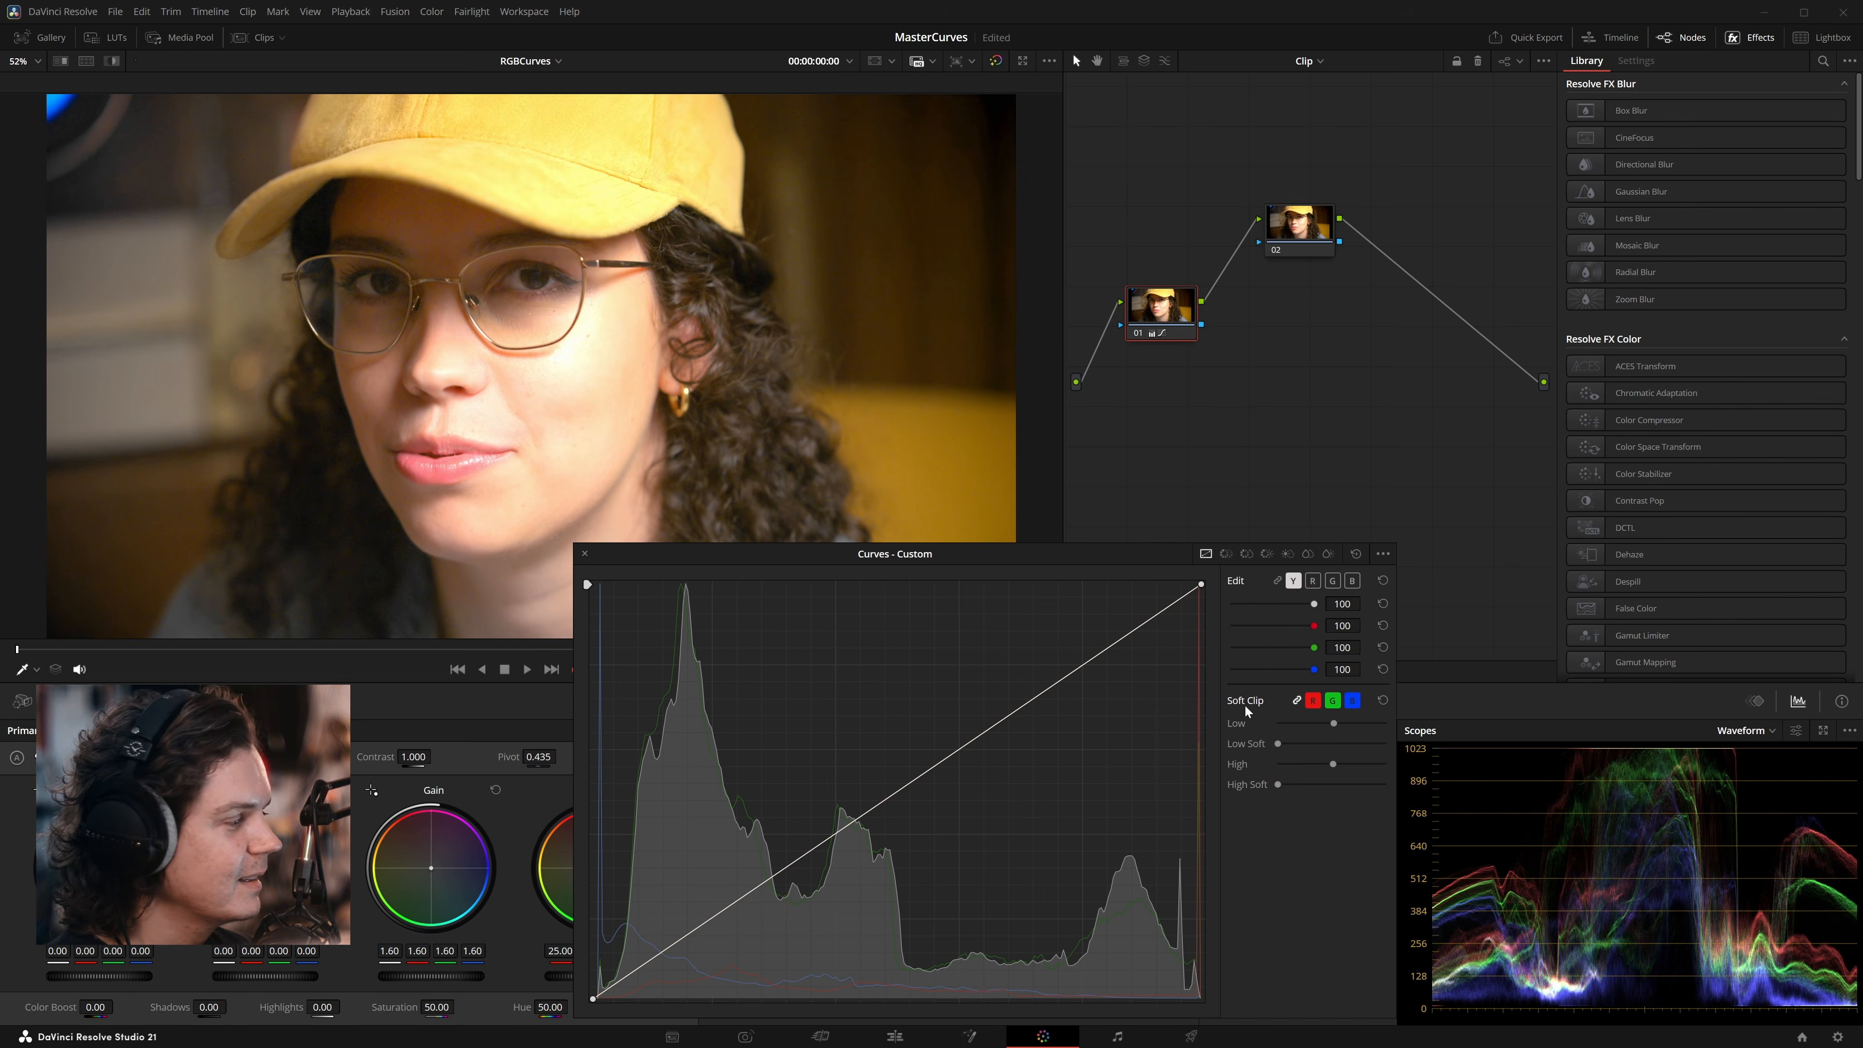
{"action": "left_click", "coordinate": [1382, 701]}
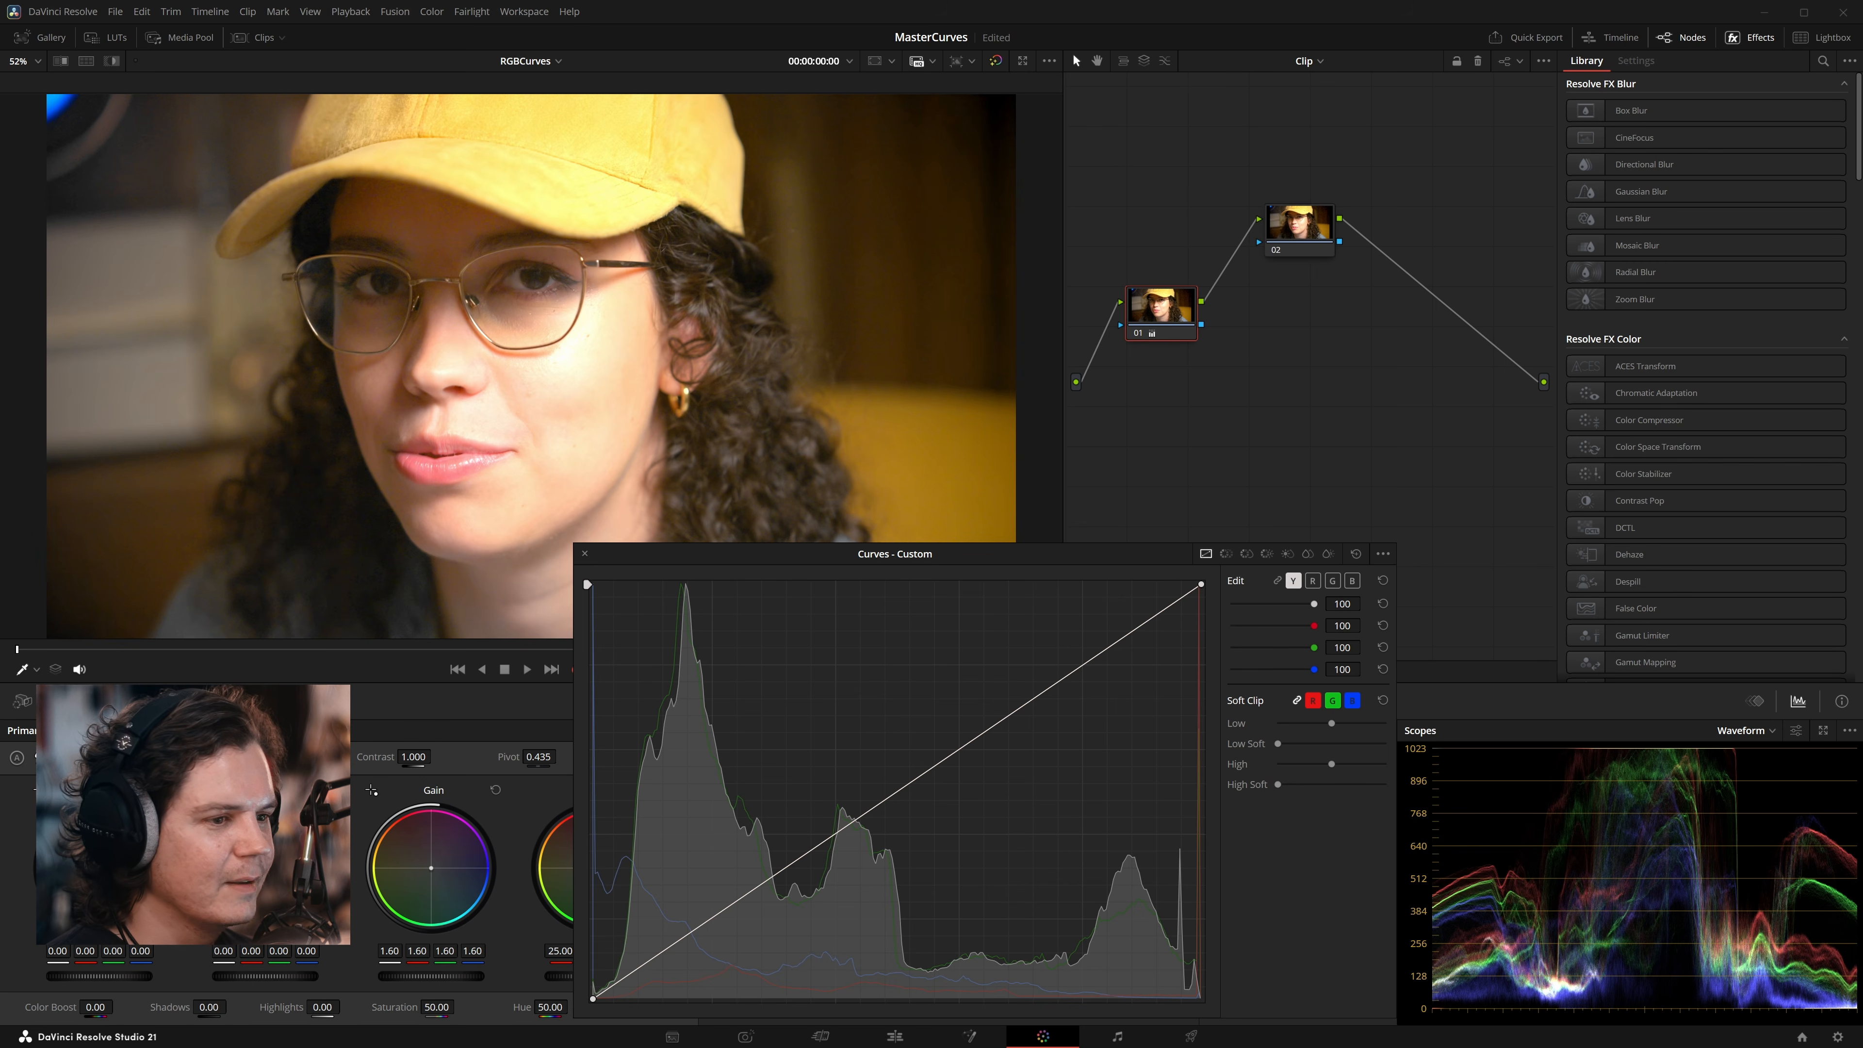
{"action": "left_click", "coordinate": [1300, 229]}
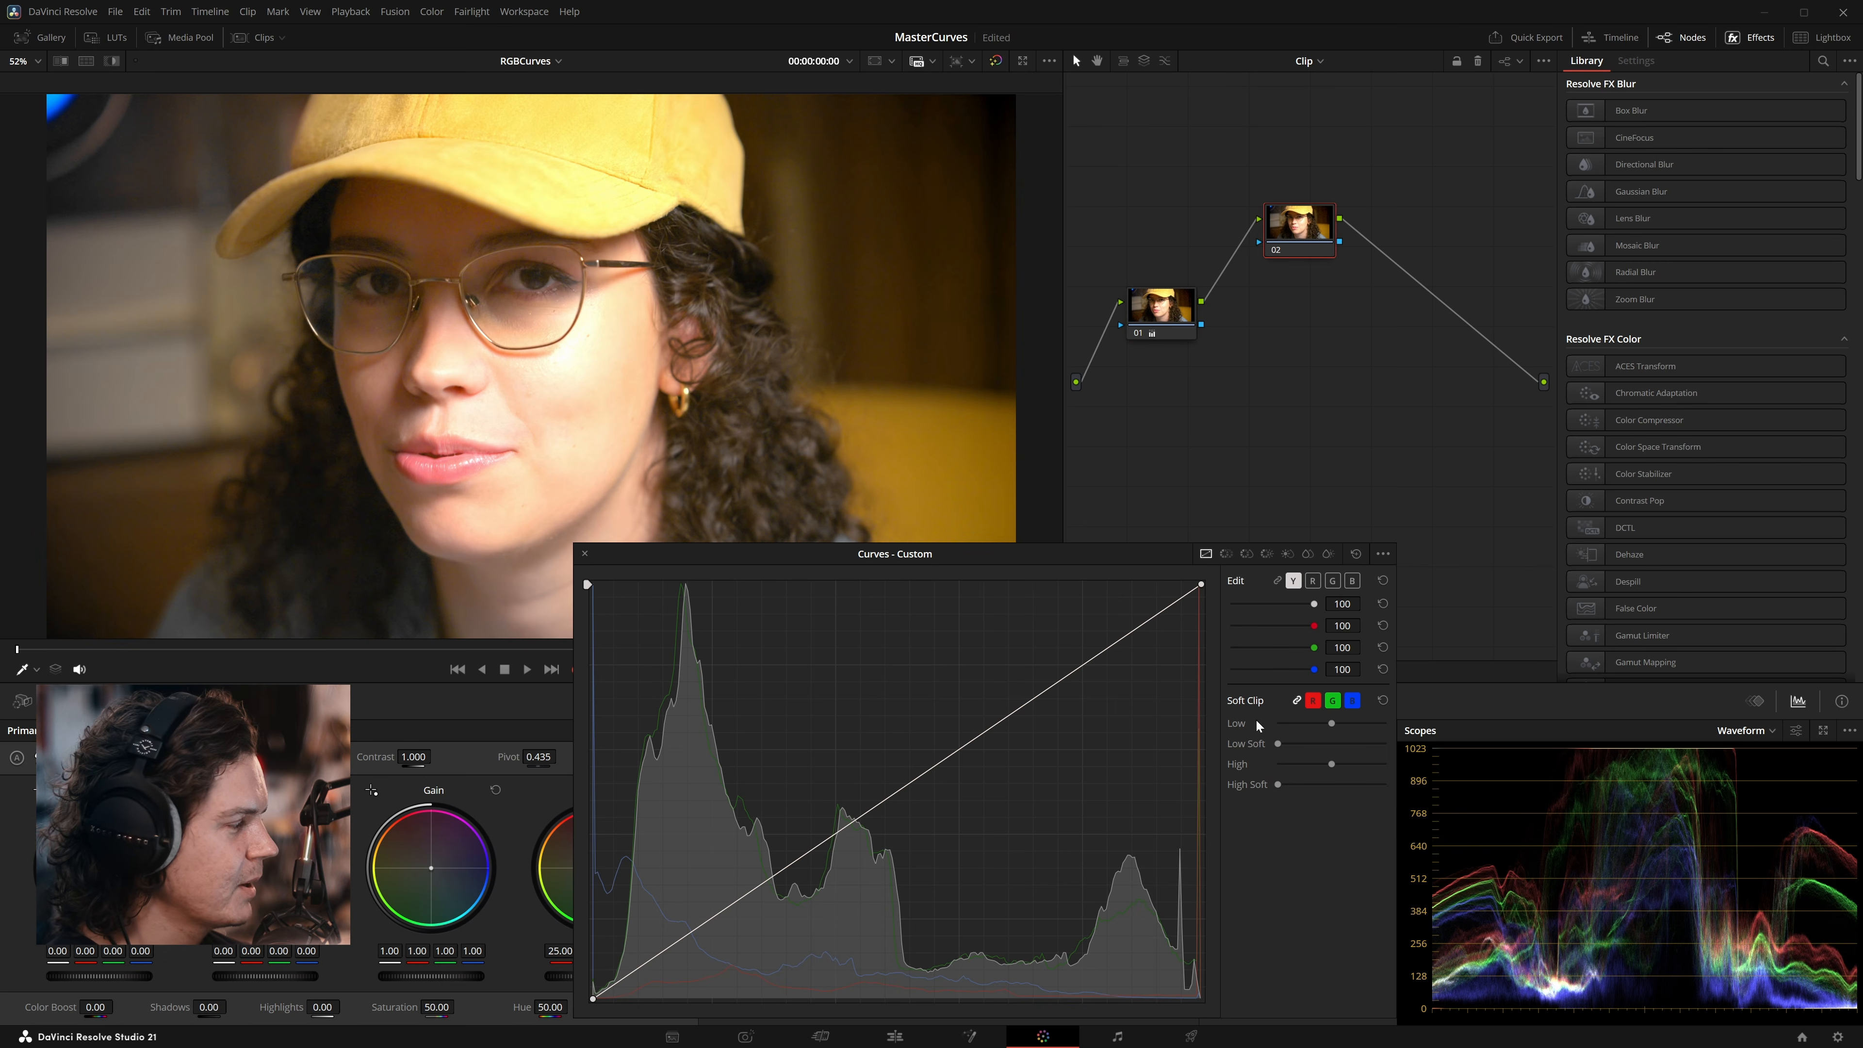
{"action": "left_click_drag", "start_coordinate": [1281, 779], "coordinate": [1363, 803]}
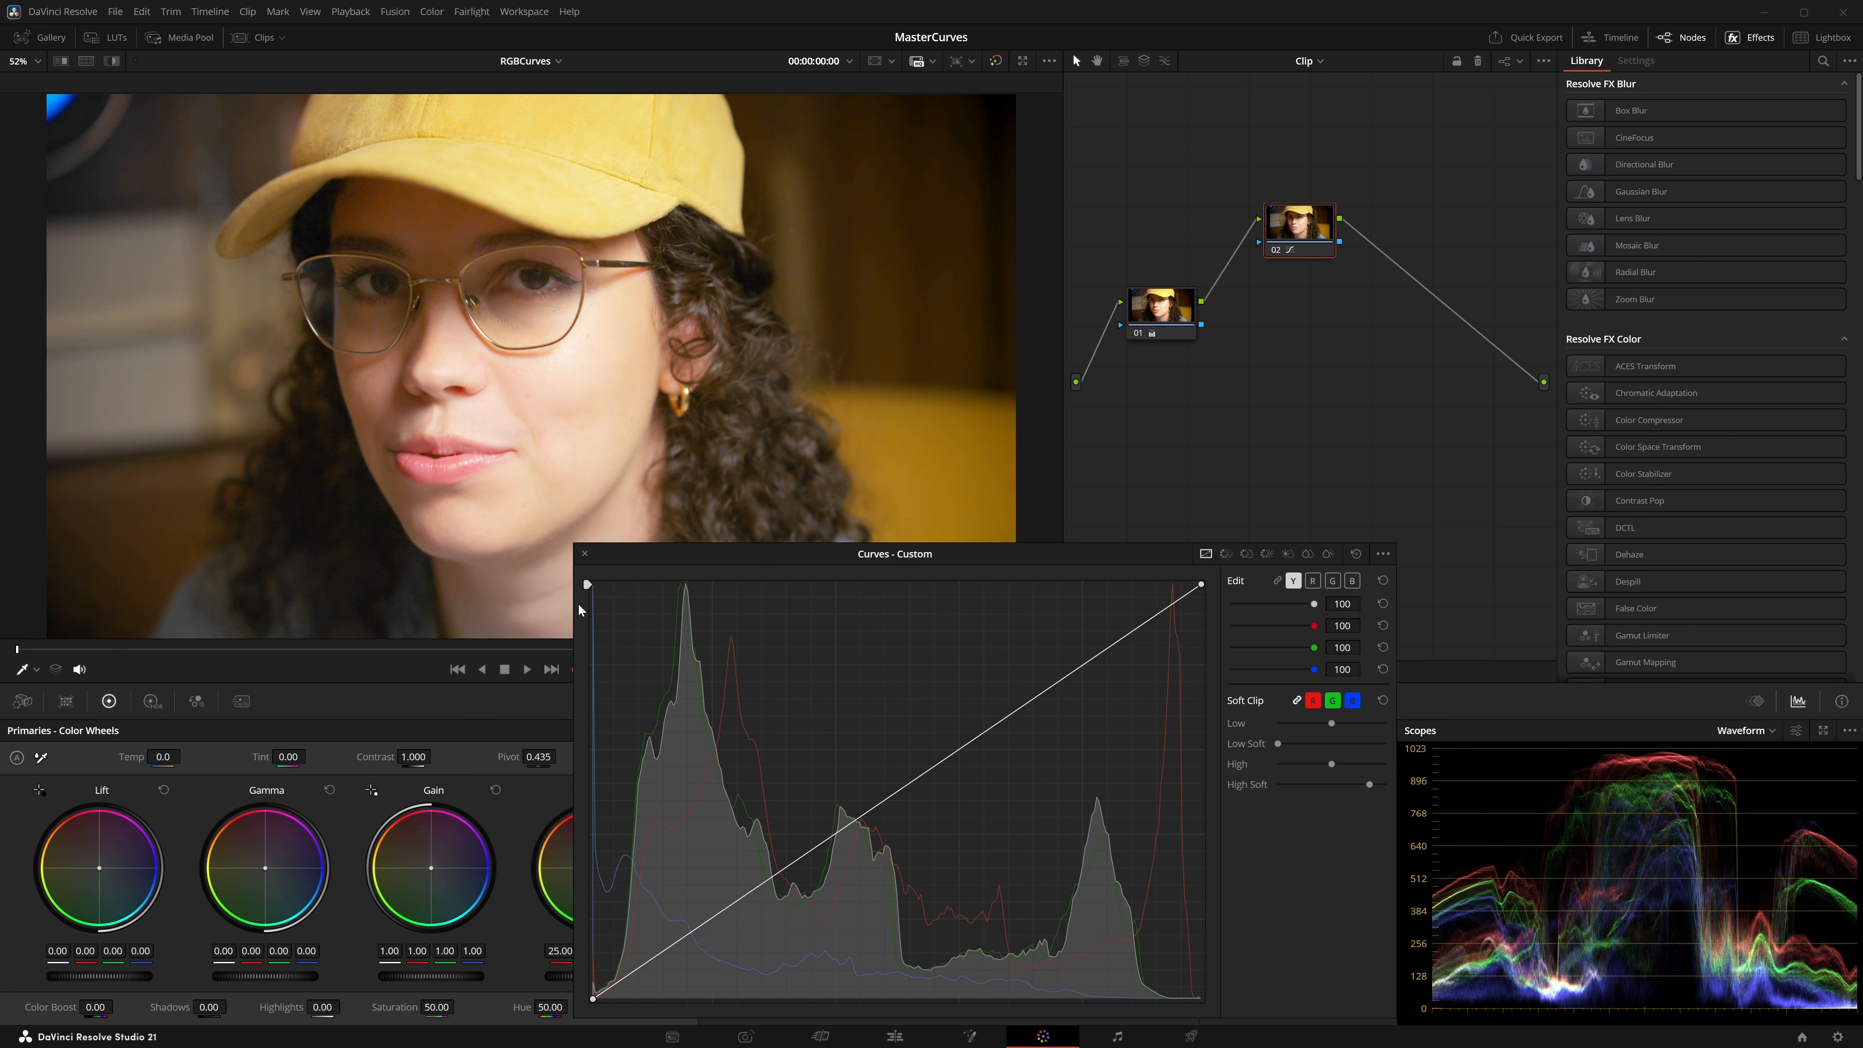
Step: Try the luma curve's invert handle on node 02, then search the effects for "inver" and try Invert Color on that node before removing it
{"action": "mouse_move", "coordinate": [587, 583]}
{"action": "left_mouse_down"}
{"action": "mouse_move", "coordinate": [601, 672]}
{"action": "mouse_move", "coordinate": [607, 625]}
{"action": "mouse_move", "coordinate": [608, 660]}
{"action": "mouse_move", "coordinate": [609, 644]}
{"action": "mouse_move", "coordinate": [591, 1029]}
{"action": "mouse_move", "coordinate": [586, 584]}
{"action": "left_mouse_up"}
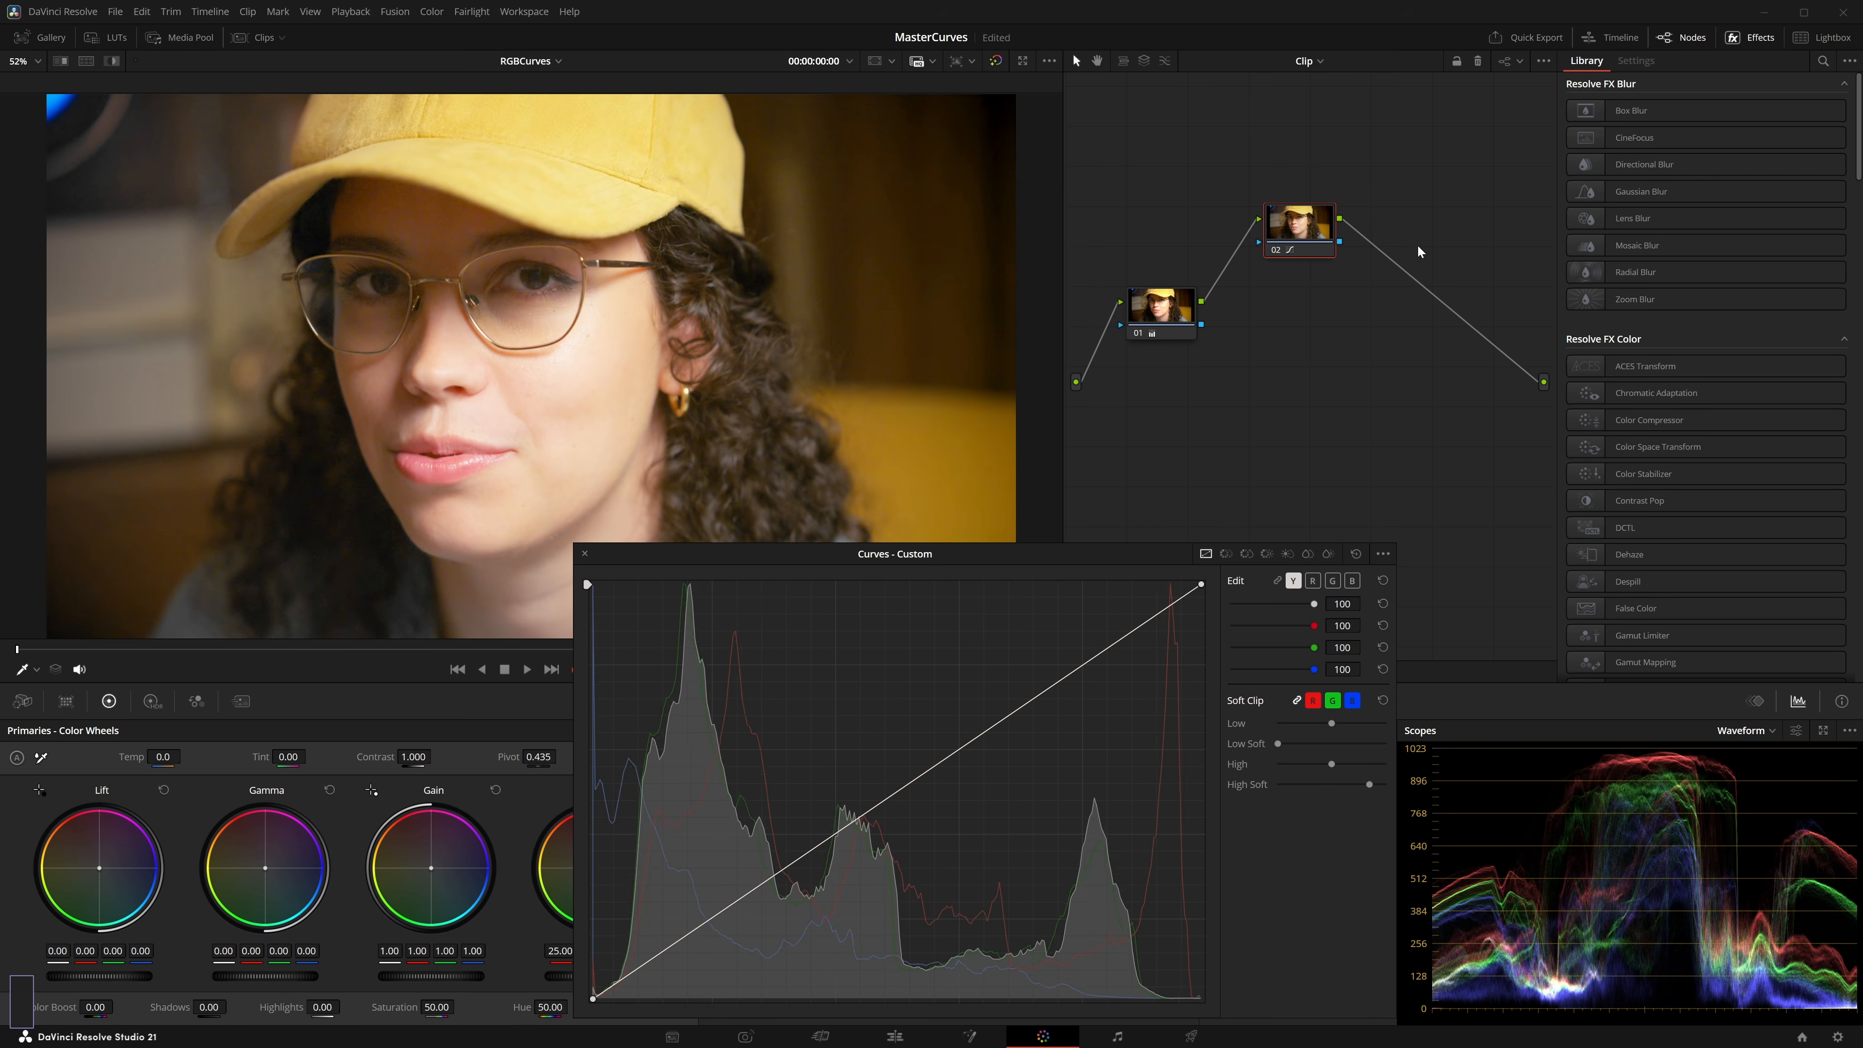
{"action": "left_click", "coordinate": [1823, 60]}
{"action": "type", "text": "inver"}
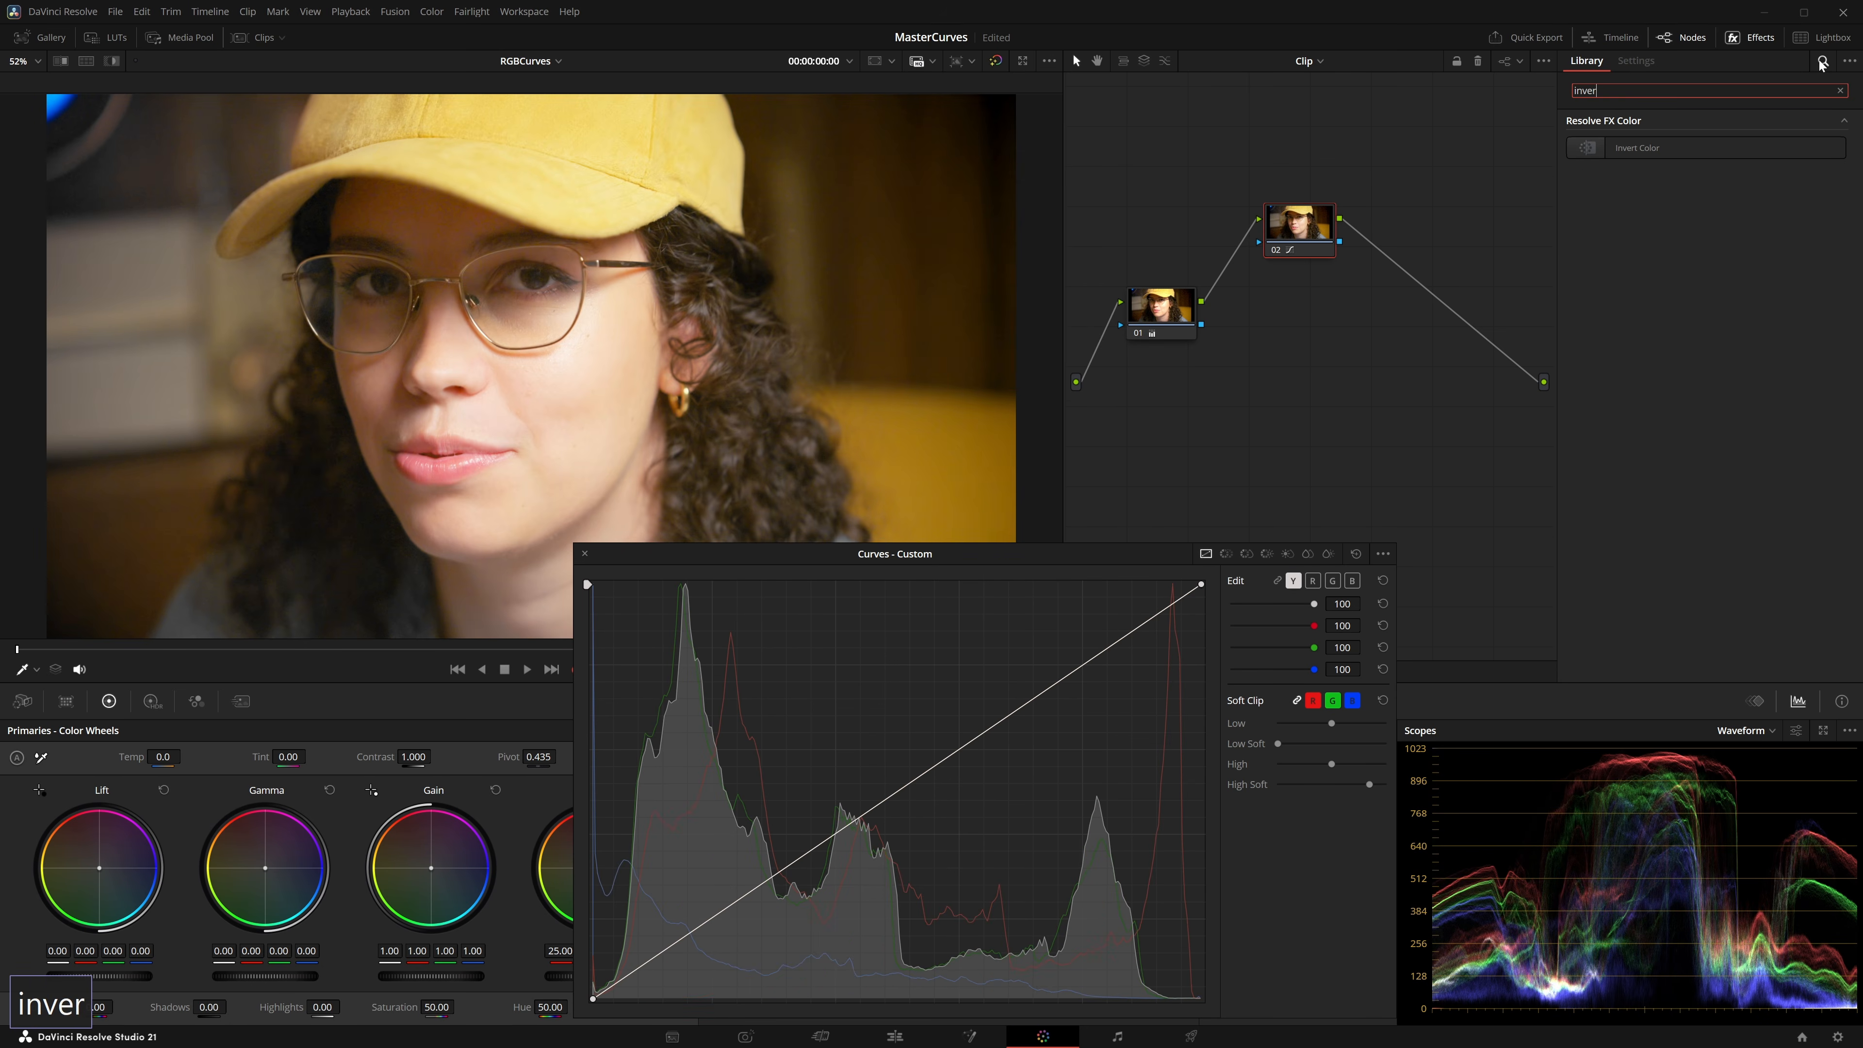
{"action": "left_click_drag", "start_coordinate": [1637, 147], "coordinate": [1299, 223]}
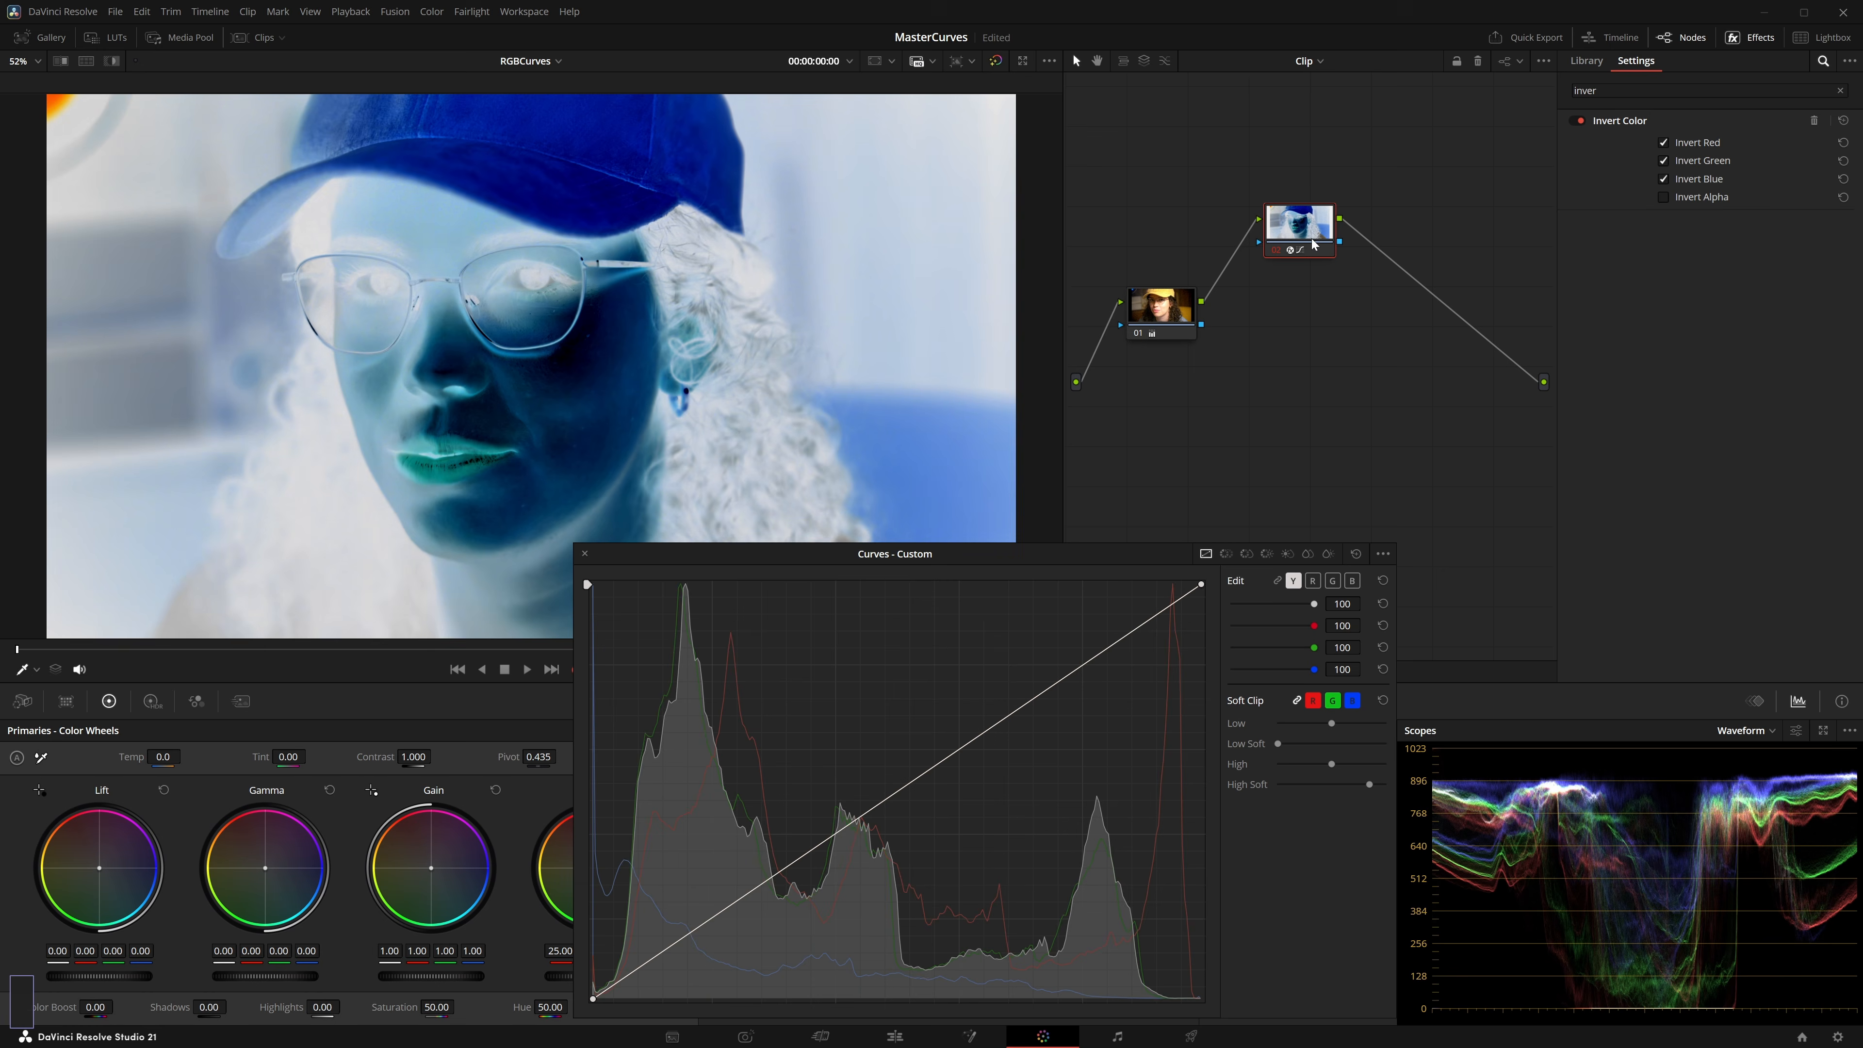
{"action": "left_click", "coordinate": [1814, 120]}
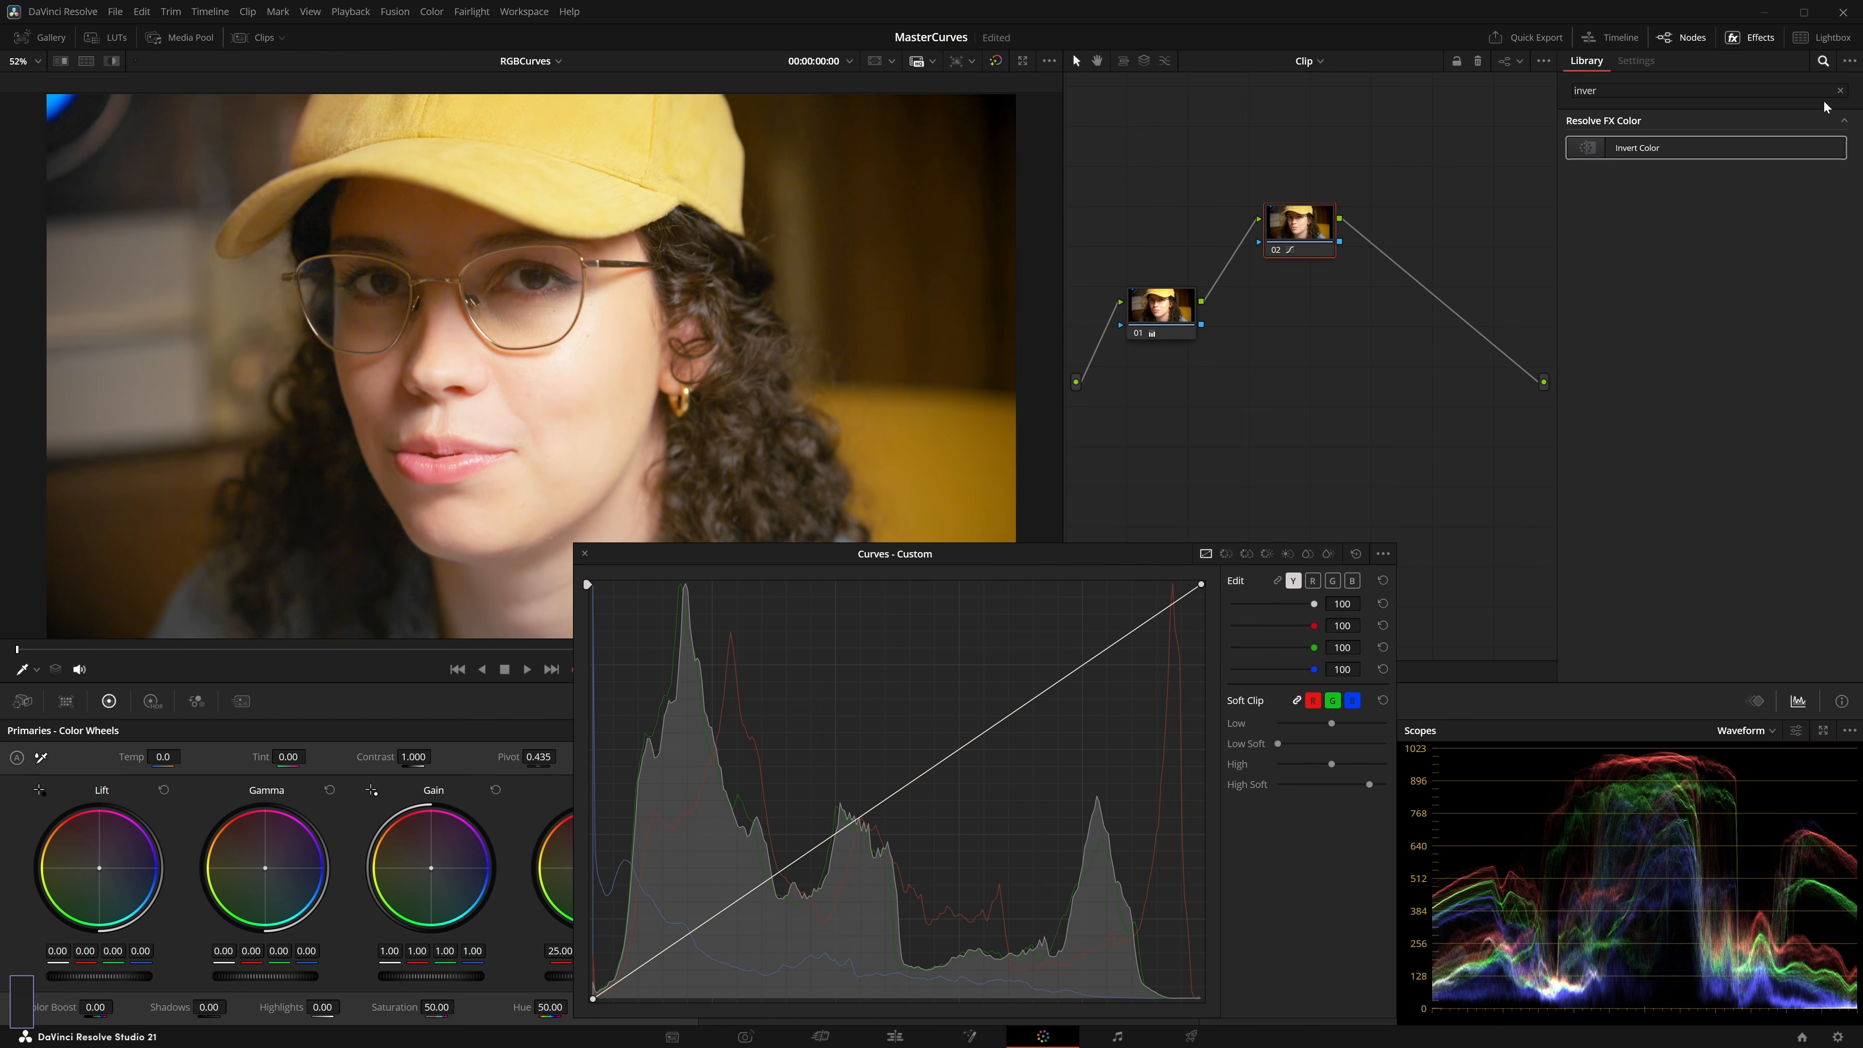
Step: Try inverting all curve channels ganged together, then only the red curve, and reset the curves
{"action": "left_click", "coordinate": [1277, 581]}
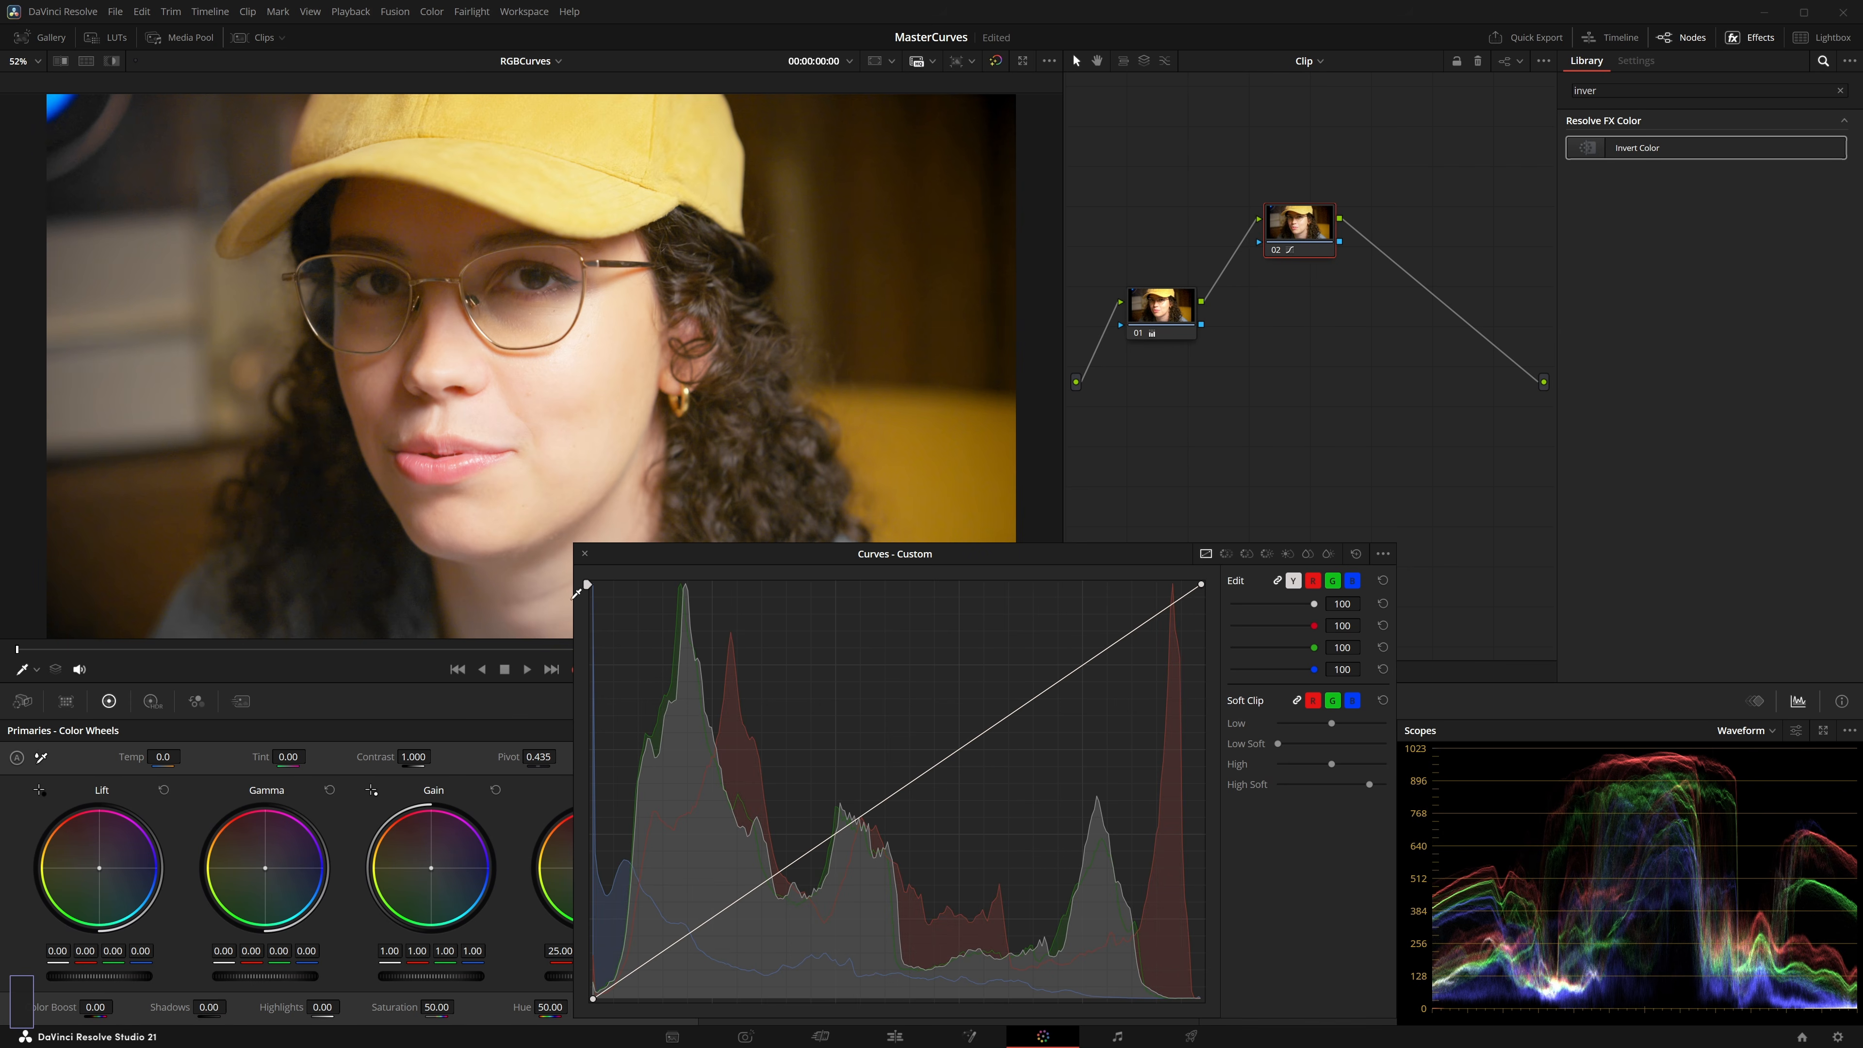
{"action": "left_click_drag", "start_coordinate": [588, 585], "coordinate": [557, 477]}
{"action": "left_click", "coordinate": [1279, 582]}
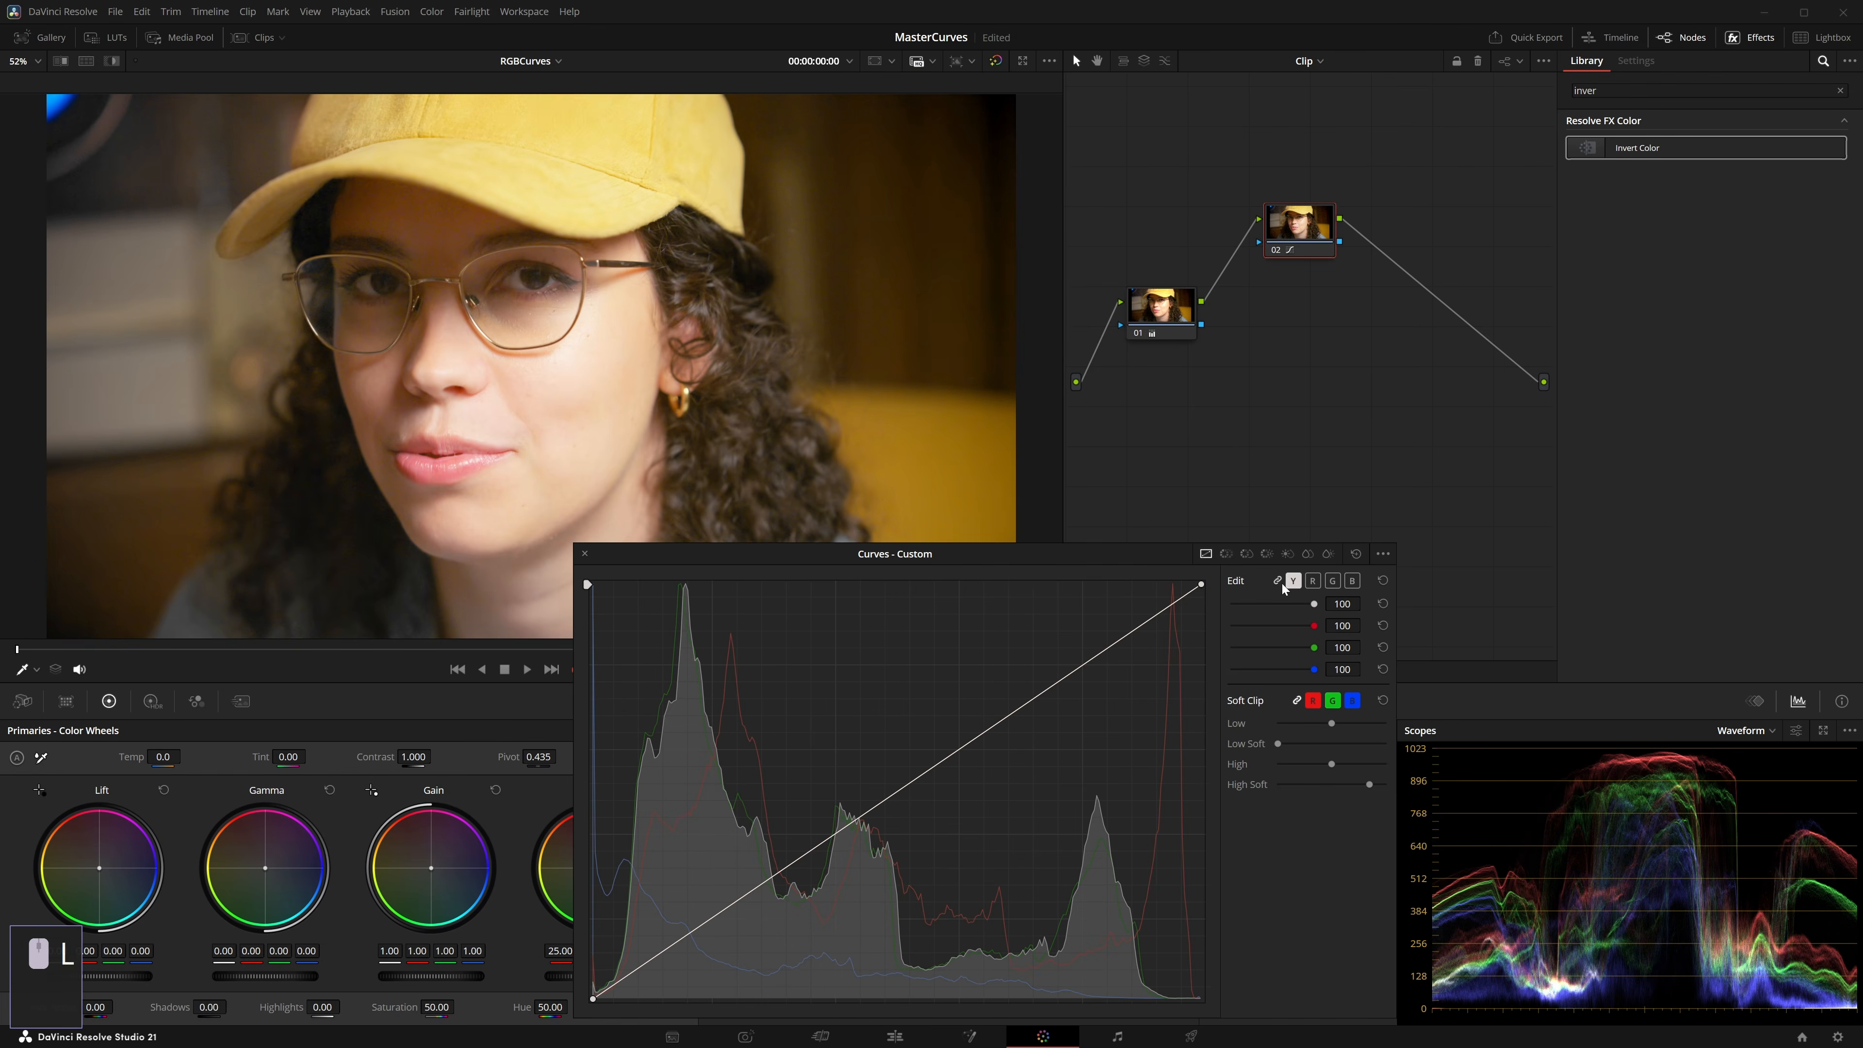
{"action": "left_click", "coordinate": [1315, 584]}
{"action": "left_click_drag", "start_coordinate": [587, 585], "coordinate": [529, 1041]}
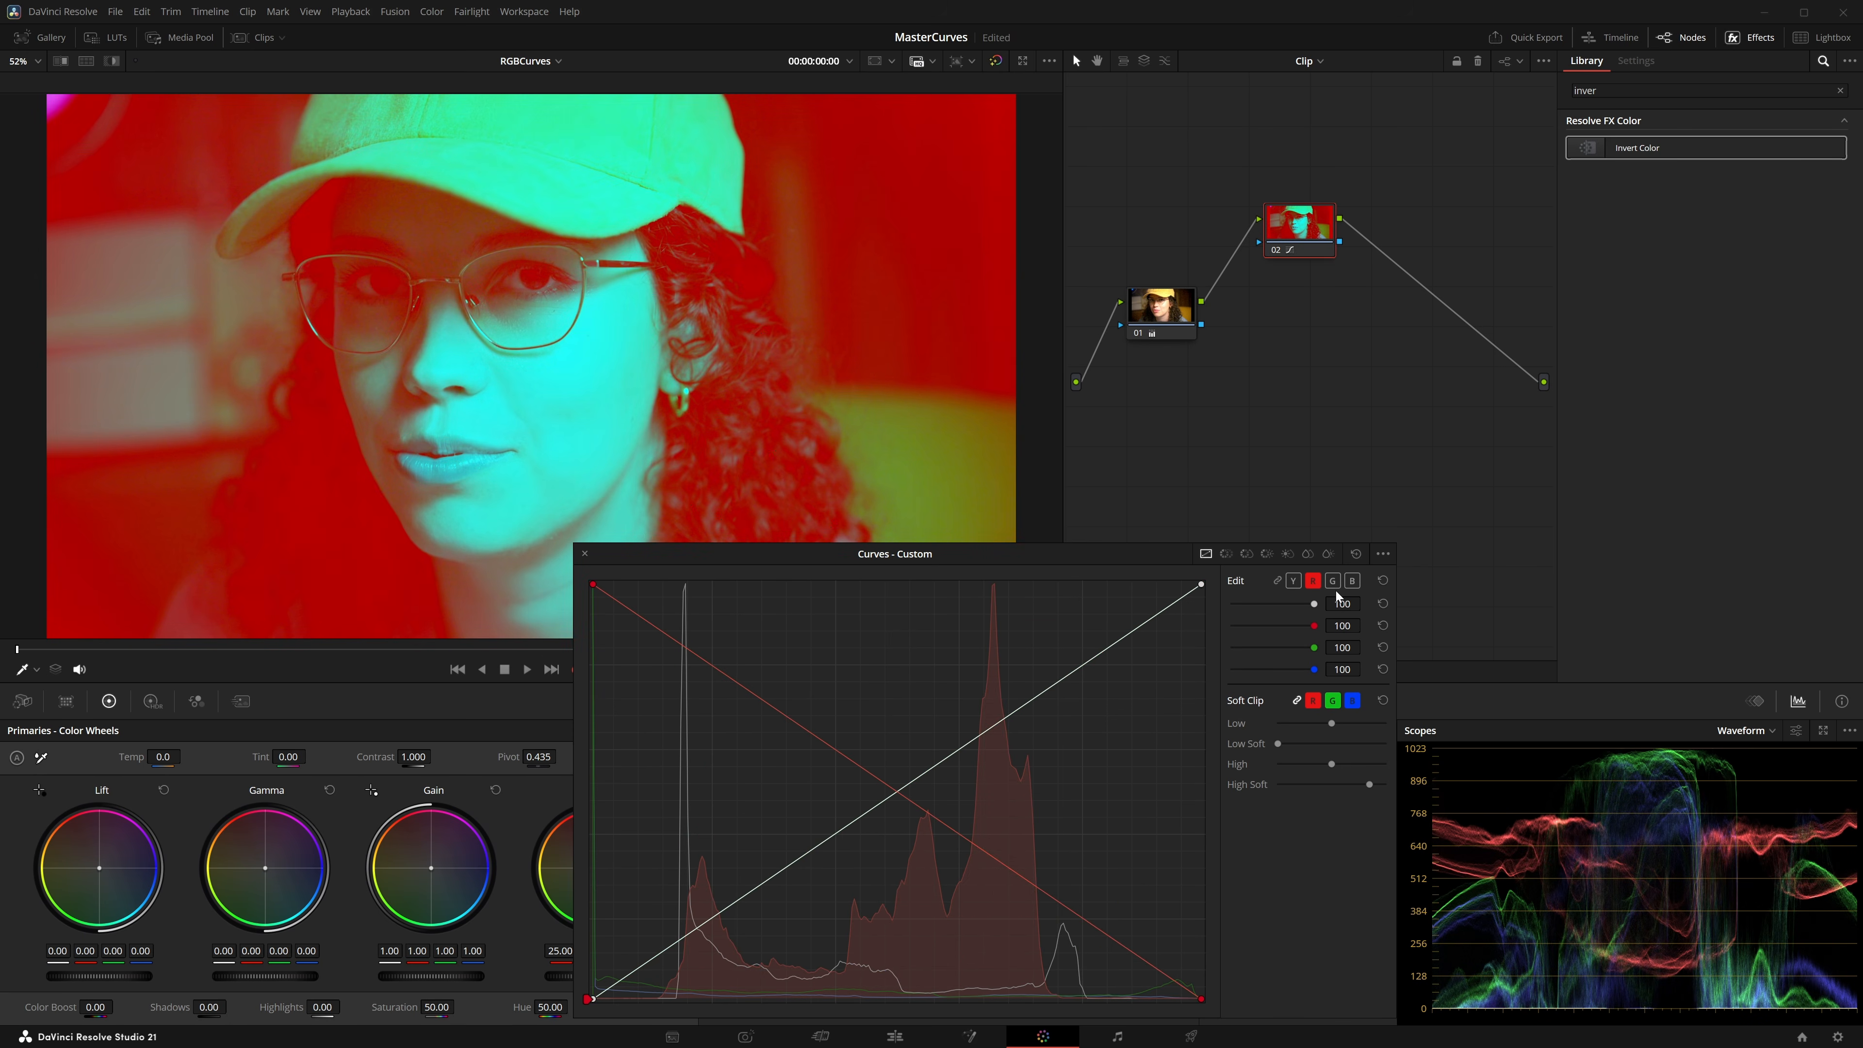
{"action": "left_click", "coordinate": [1383, 580]}
Step: Try reshaping the red curve with default anchors, reset it, and try pulling its highlights down slightly
{"action": "left_click", "coordinate": [1383, 554]}
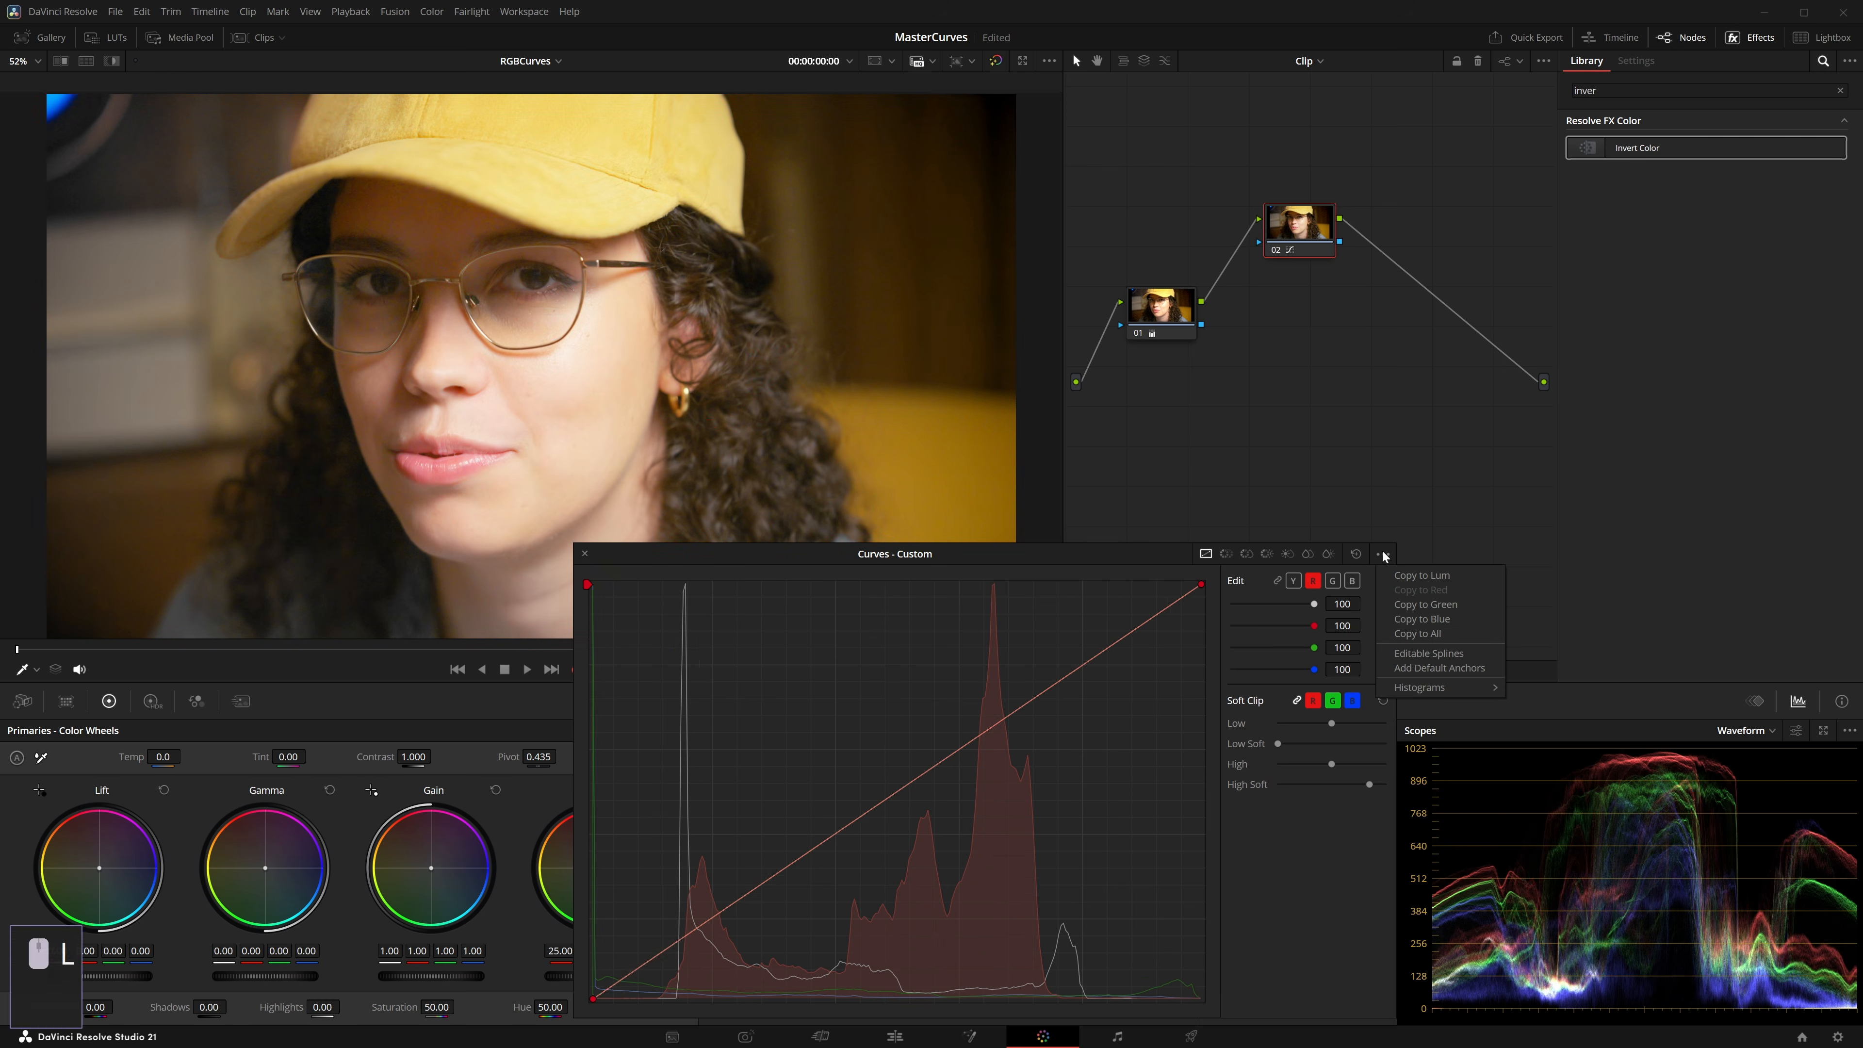
{"action": "left_click", "coordinate": [1460, 669]}
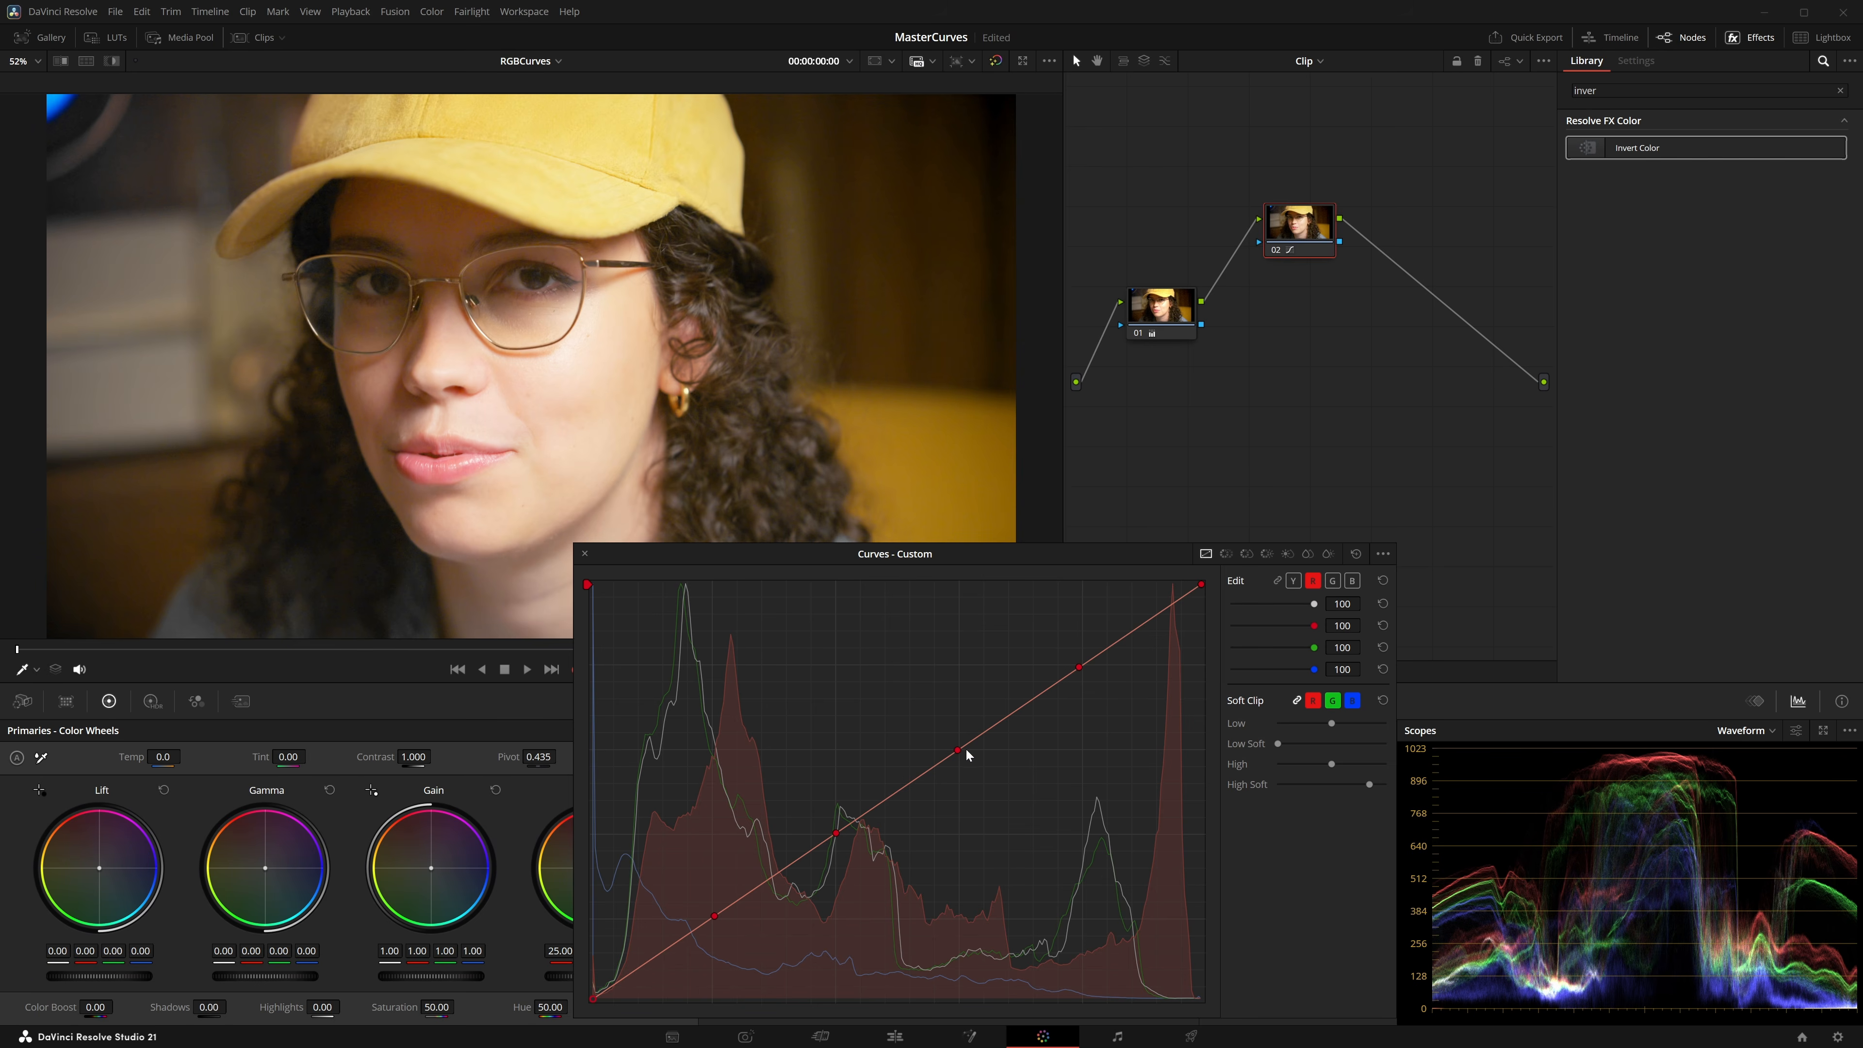
{"action": "mouse_move", "coordinate": [958, 753]}
{"action": "left_mouse_down"}
{"action": "mouse_move", "coordinate": [962, 787]}
{"action": "mouse_move", "coordinate": [938, 739]}
{"action": "left_mouse_up"}
{"action": "left_click_drag", "start_coordinate": [836, 833], "coordinate": [821, 862]}
{"action": "left_click", "coordinate": [1379, 580]}
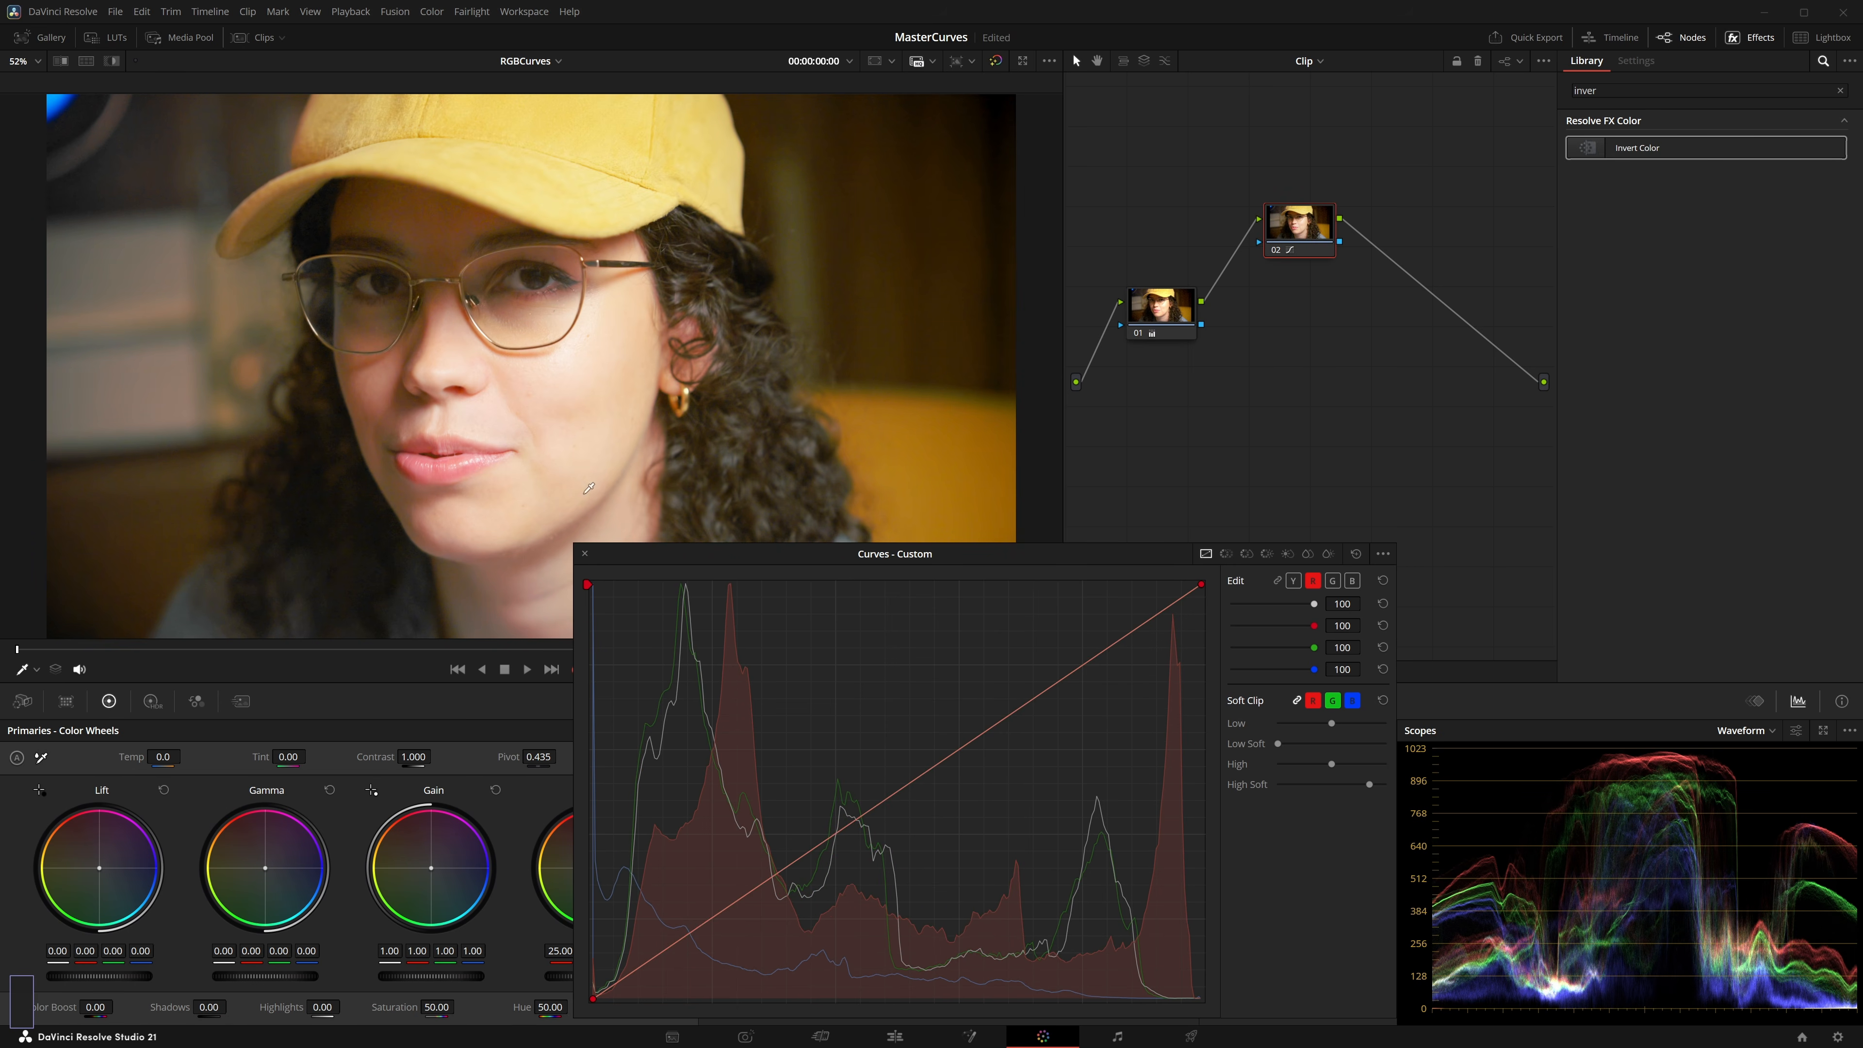
{"action": "left_click_drag", "start_coordinate": [1072, 672], "coordinate": [1074, 686]}
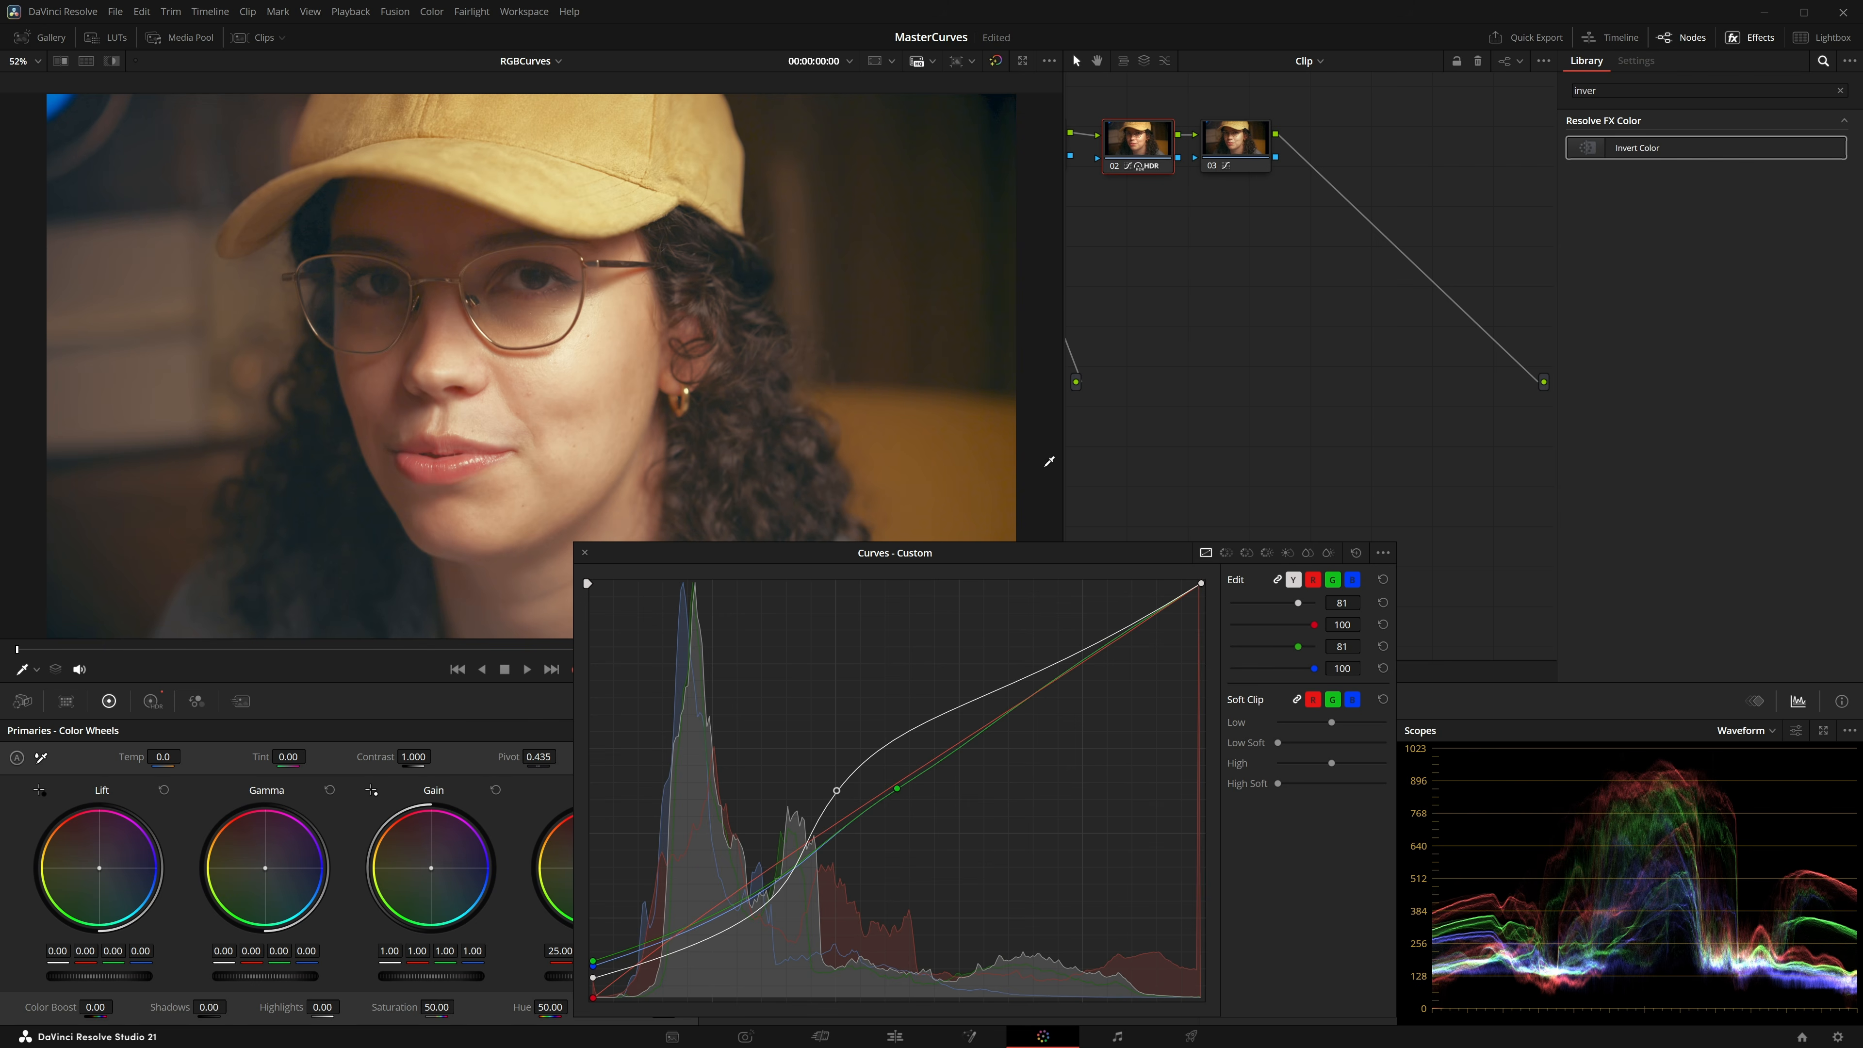
Step: Move the Curves window higher and shift the luma curve's midtone point slightly lower
{"action": "left_click_drag", "start_coordinate": [1148, 555], "coordinate": [1243, 486]}
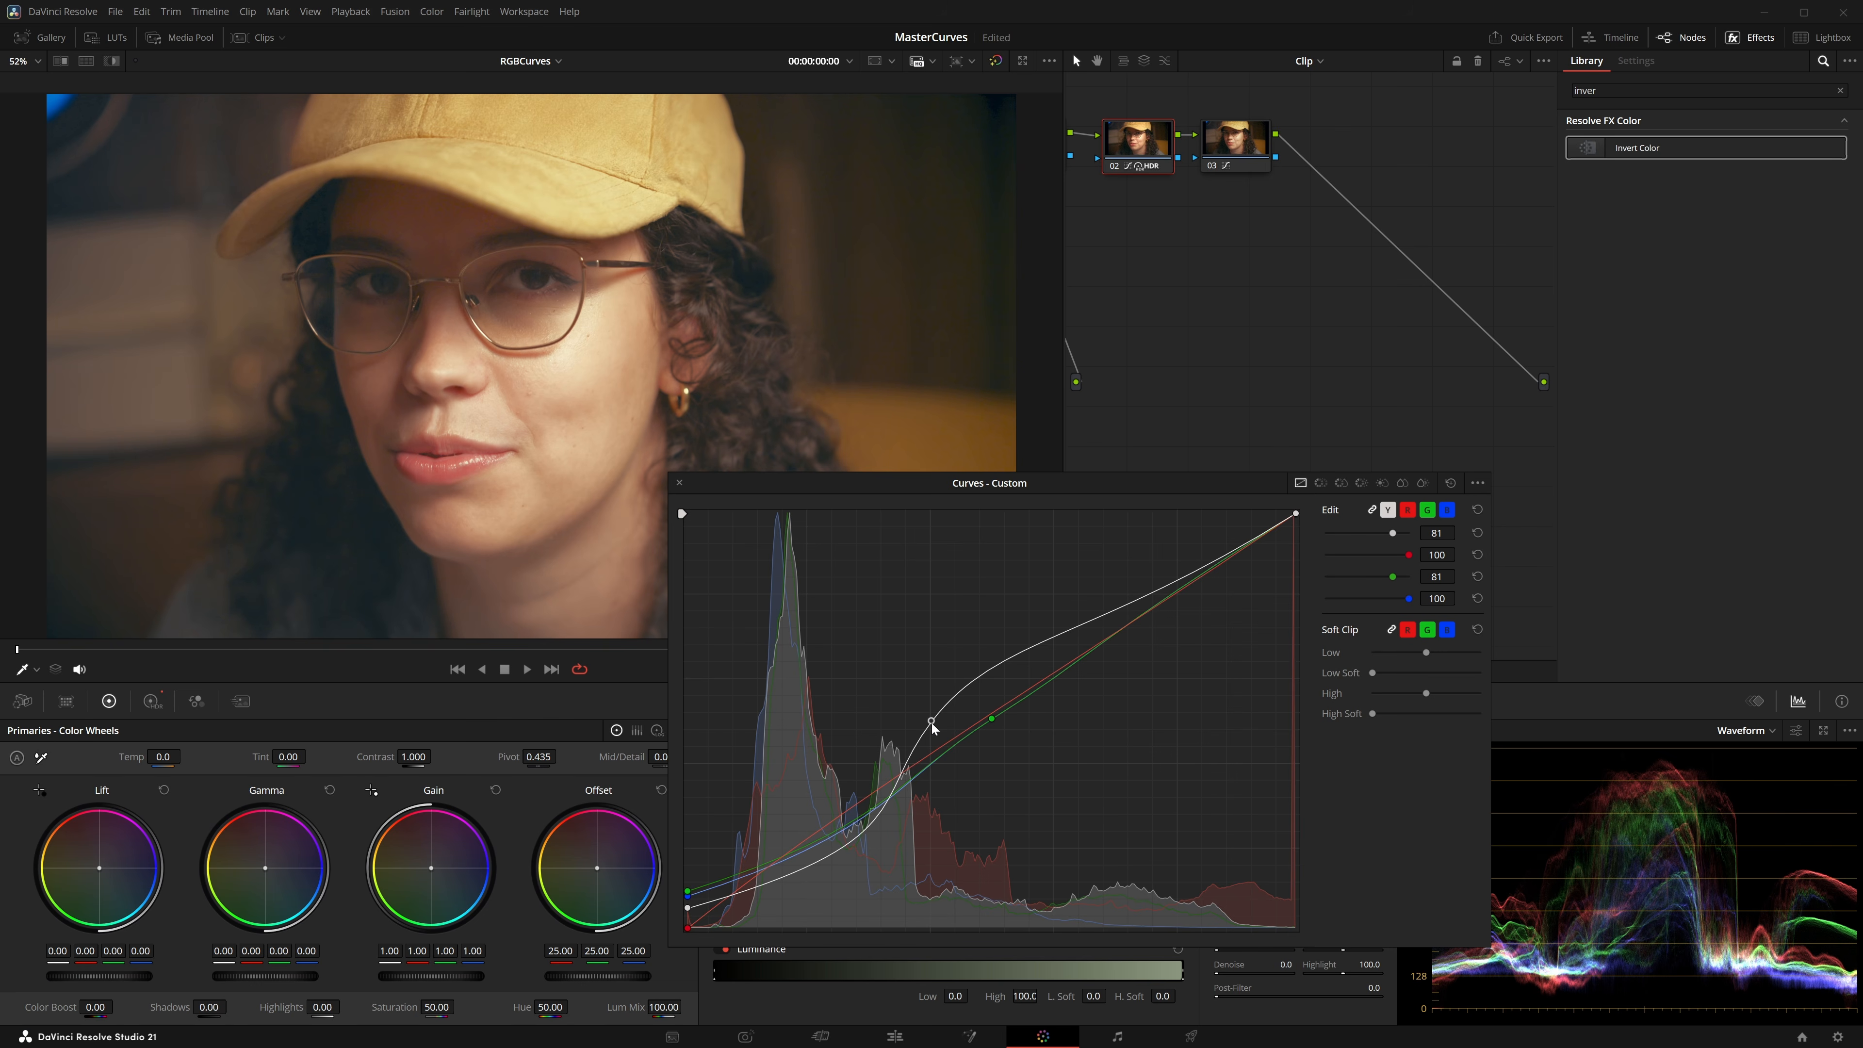
{"action": "left_click_drag", "start_coordinate": [931, 723], "coordinate": [937, 732]}
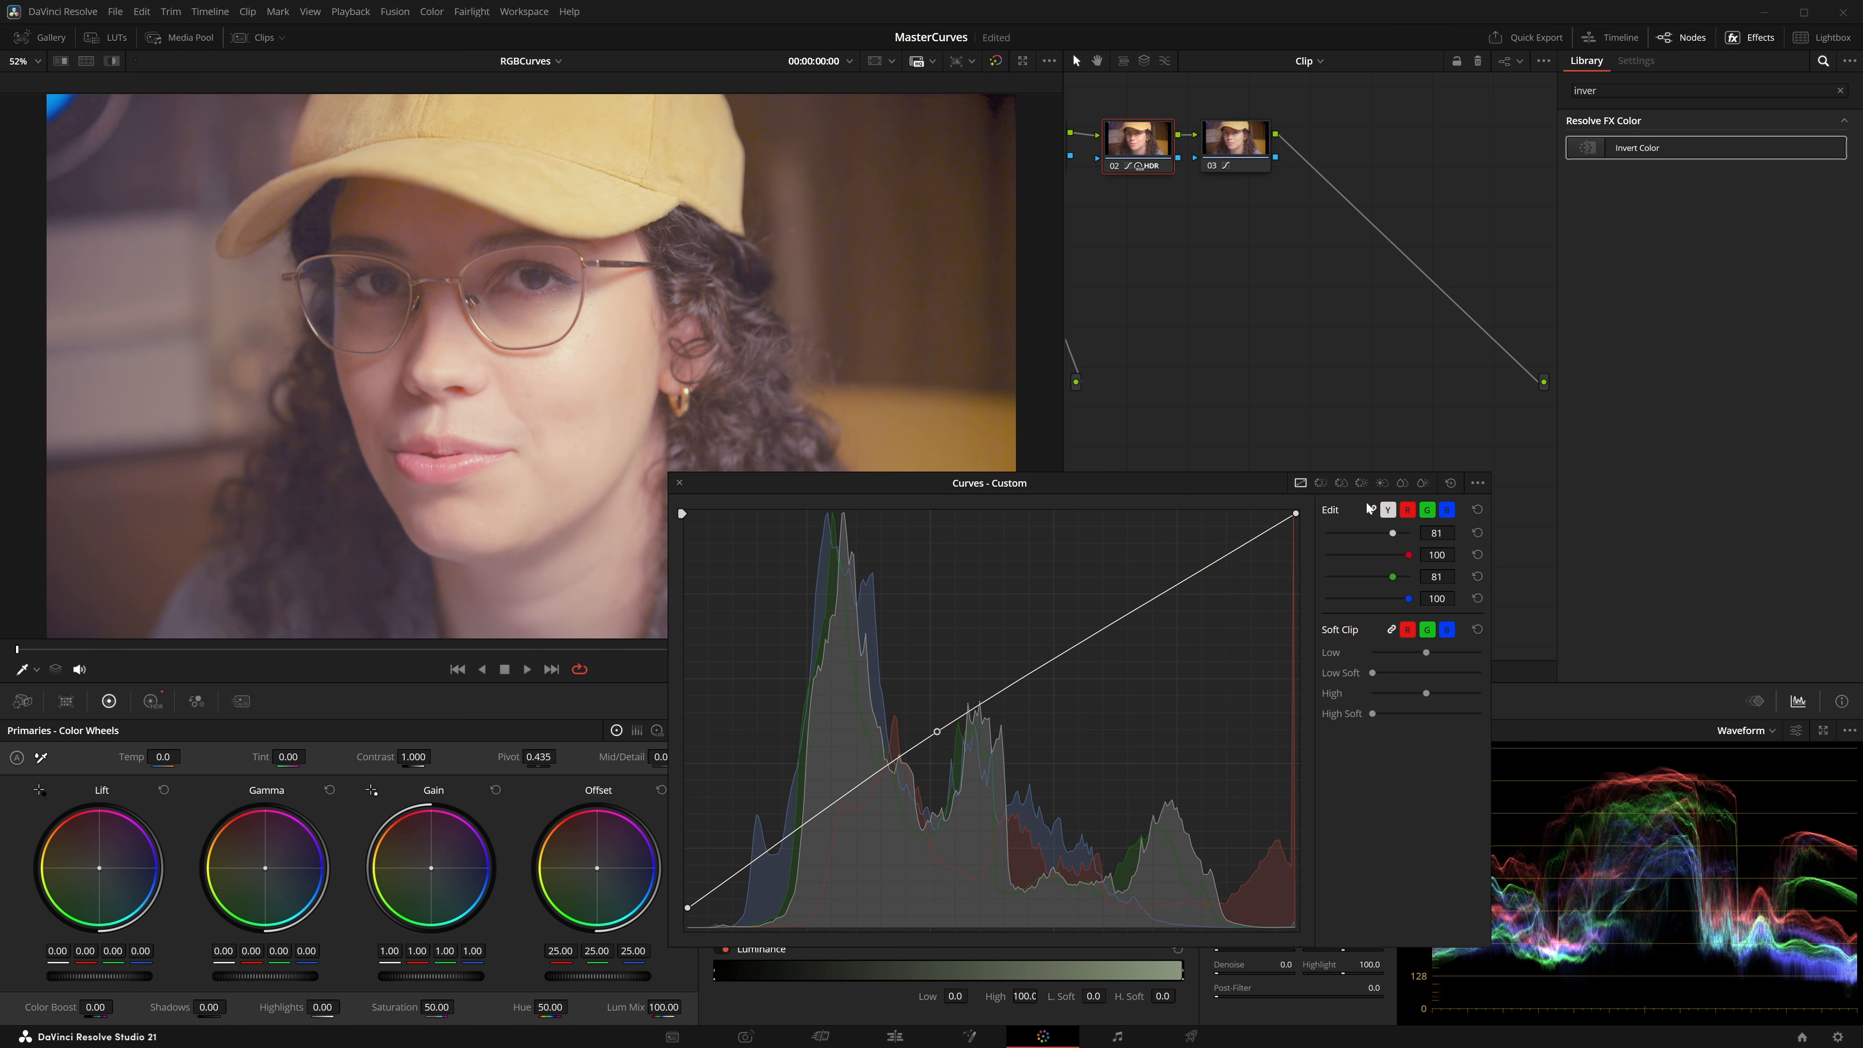
Step: Undo the last curve change on node 02 and toggle the node's HDR Mode off and on twice to compare the result
{"action": "key", "text": "ctrl+z"}
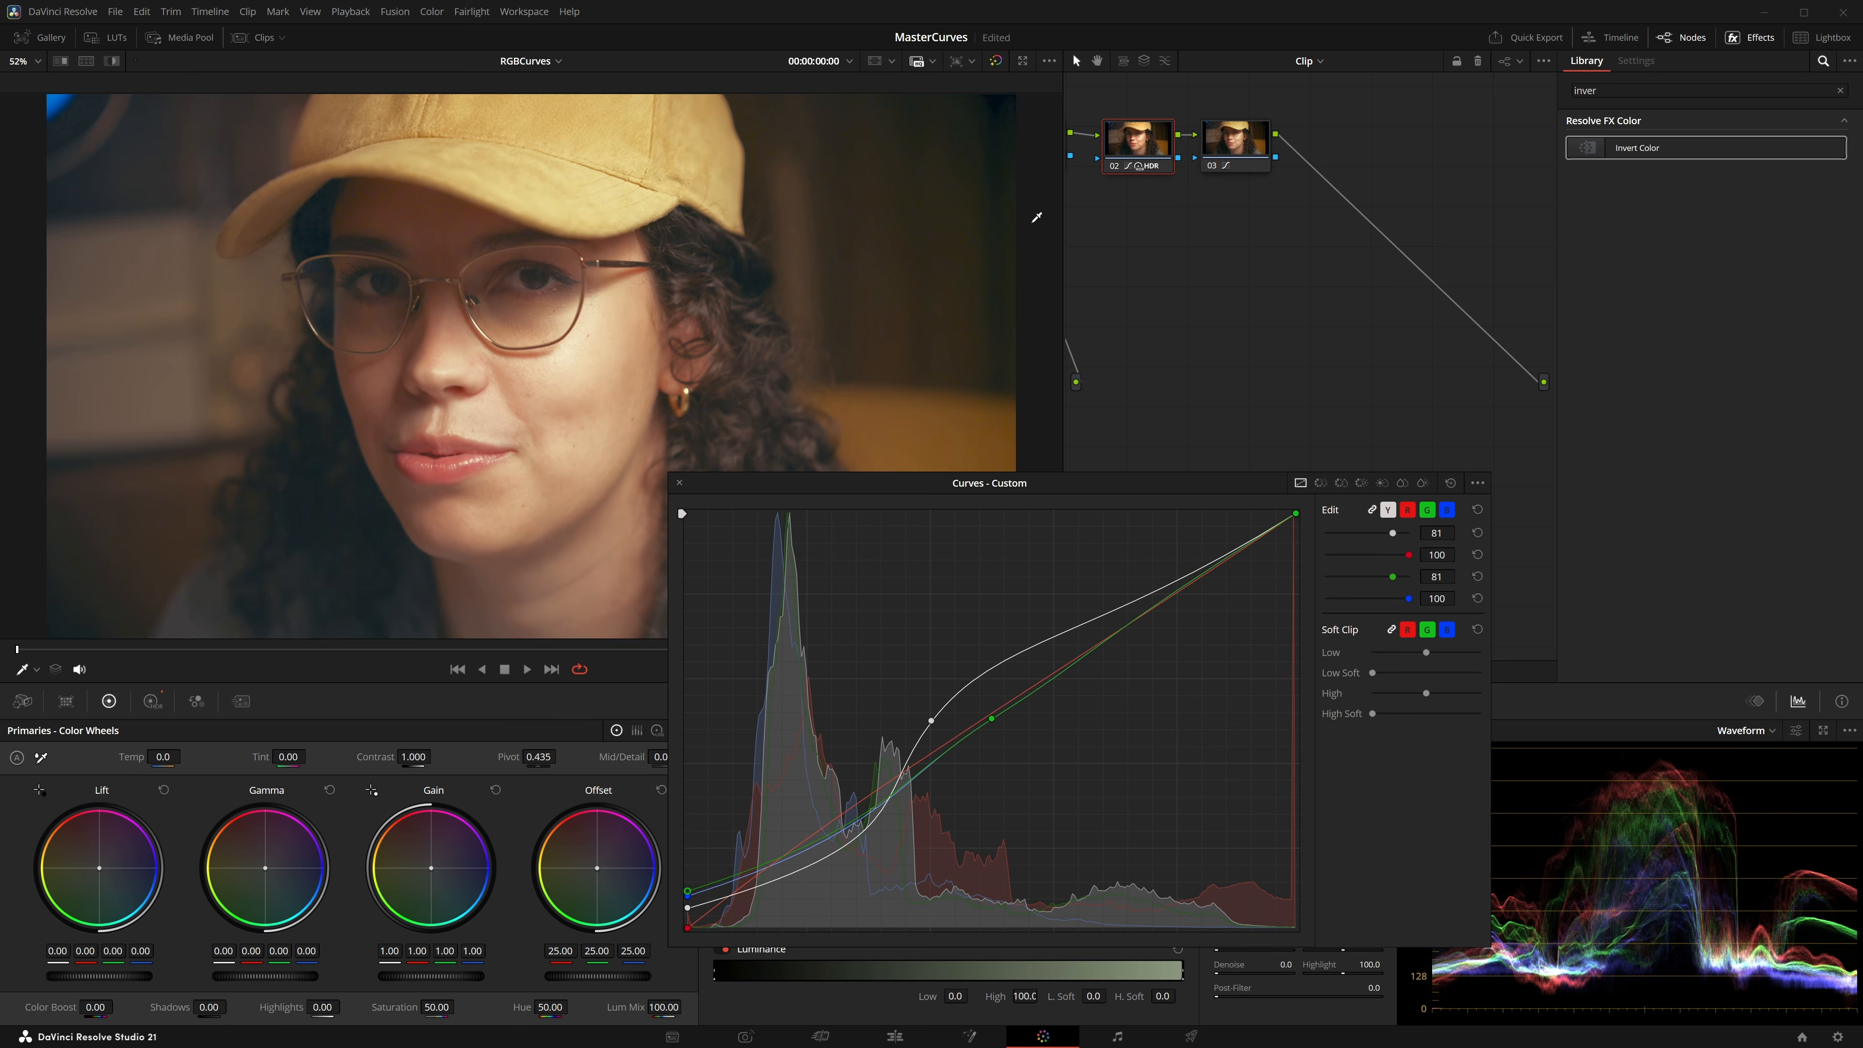
{"action": "right_click", "coordinate": [1140, 155]}
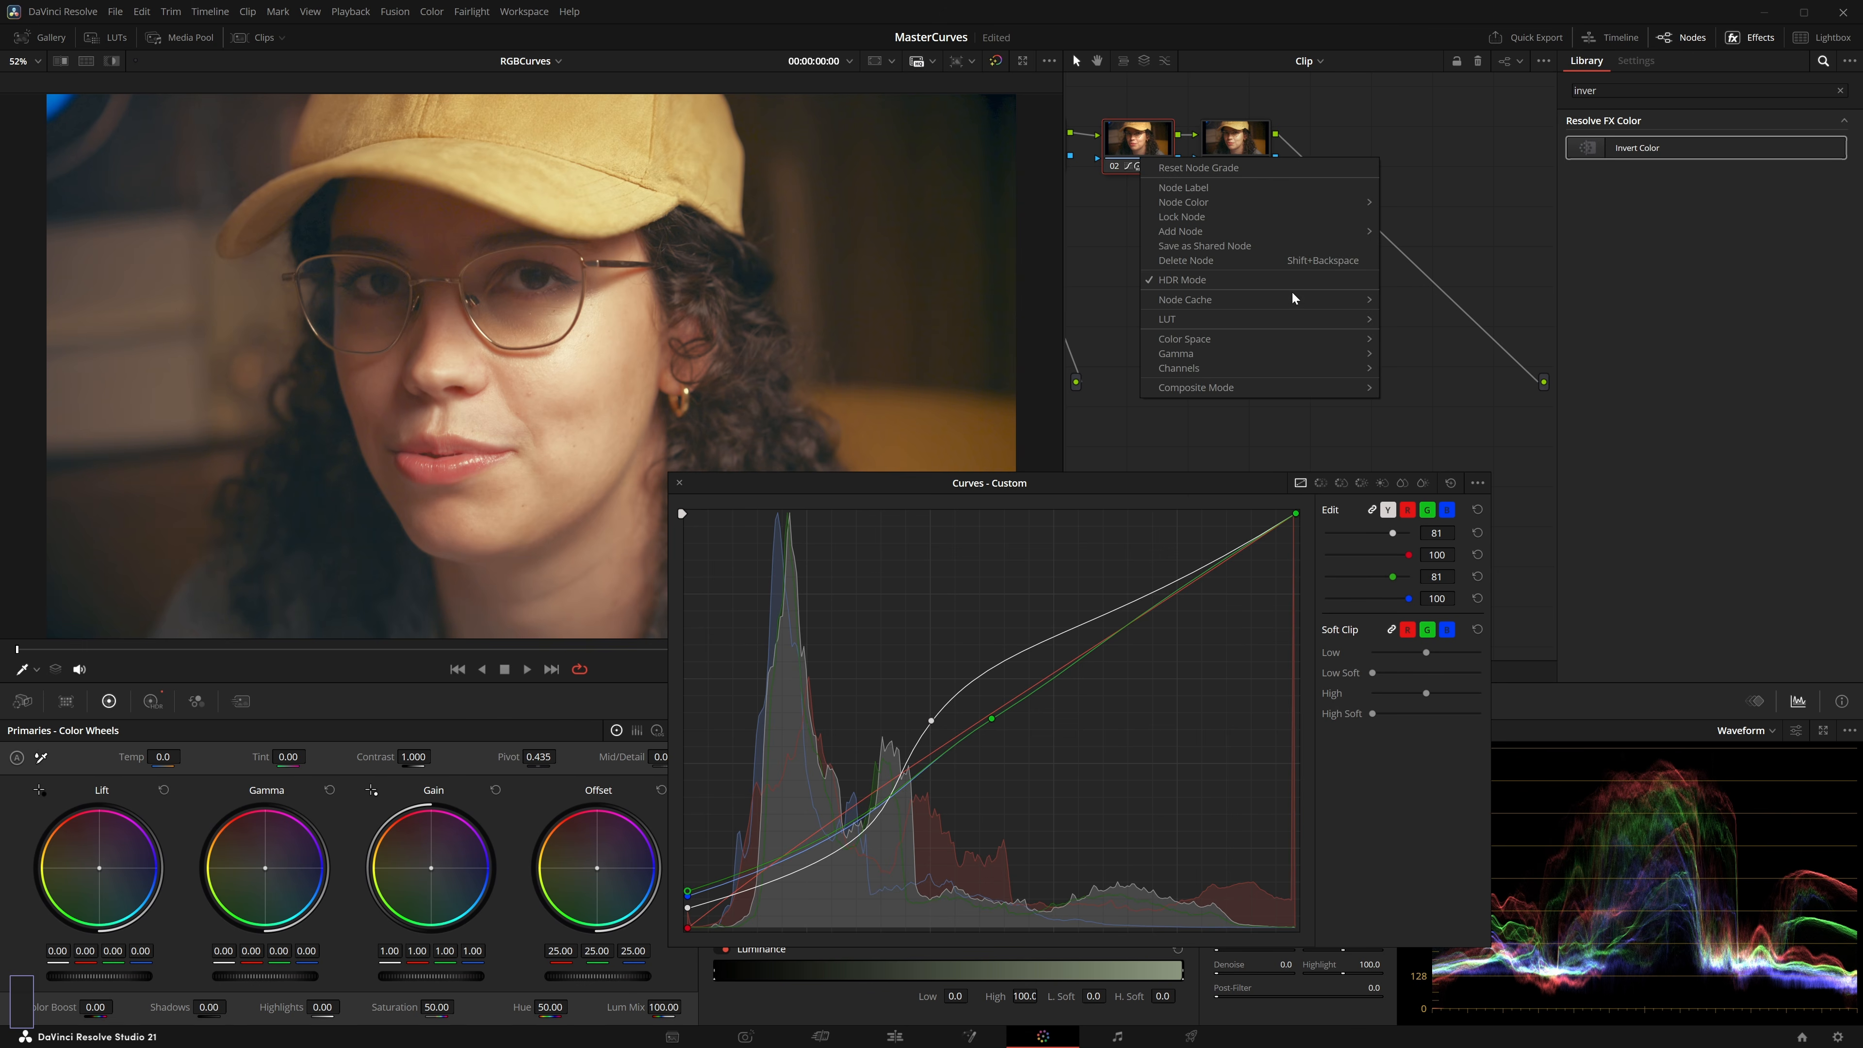
{"action": "left_click", "coordinate": [1247, 279]}
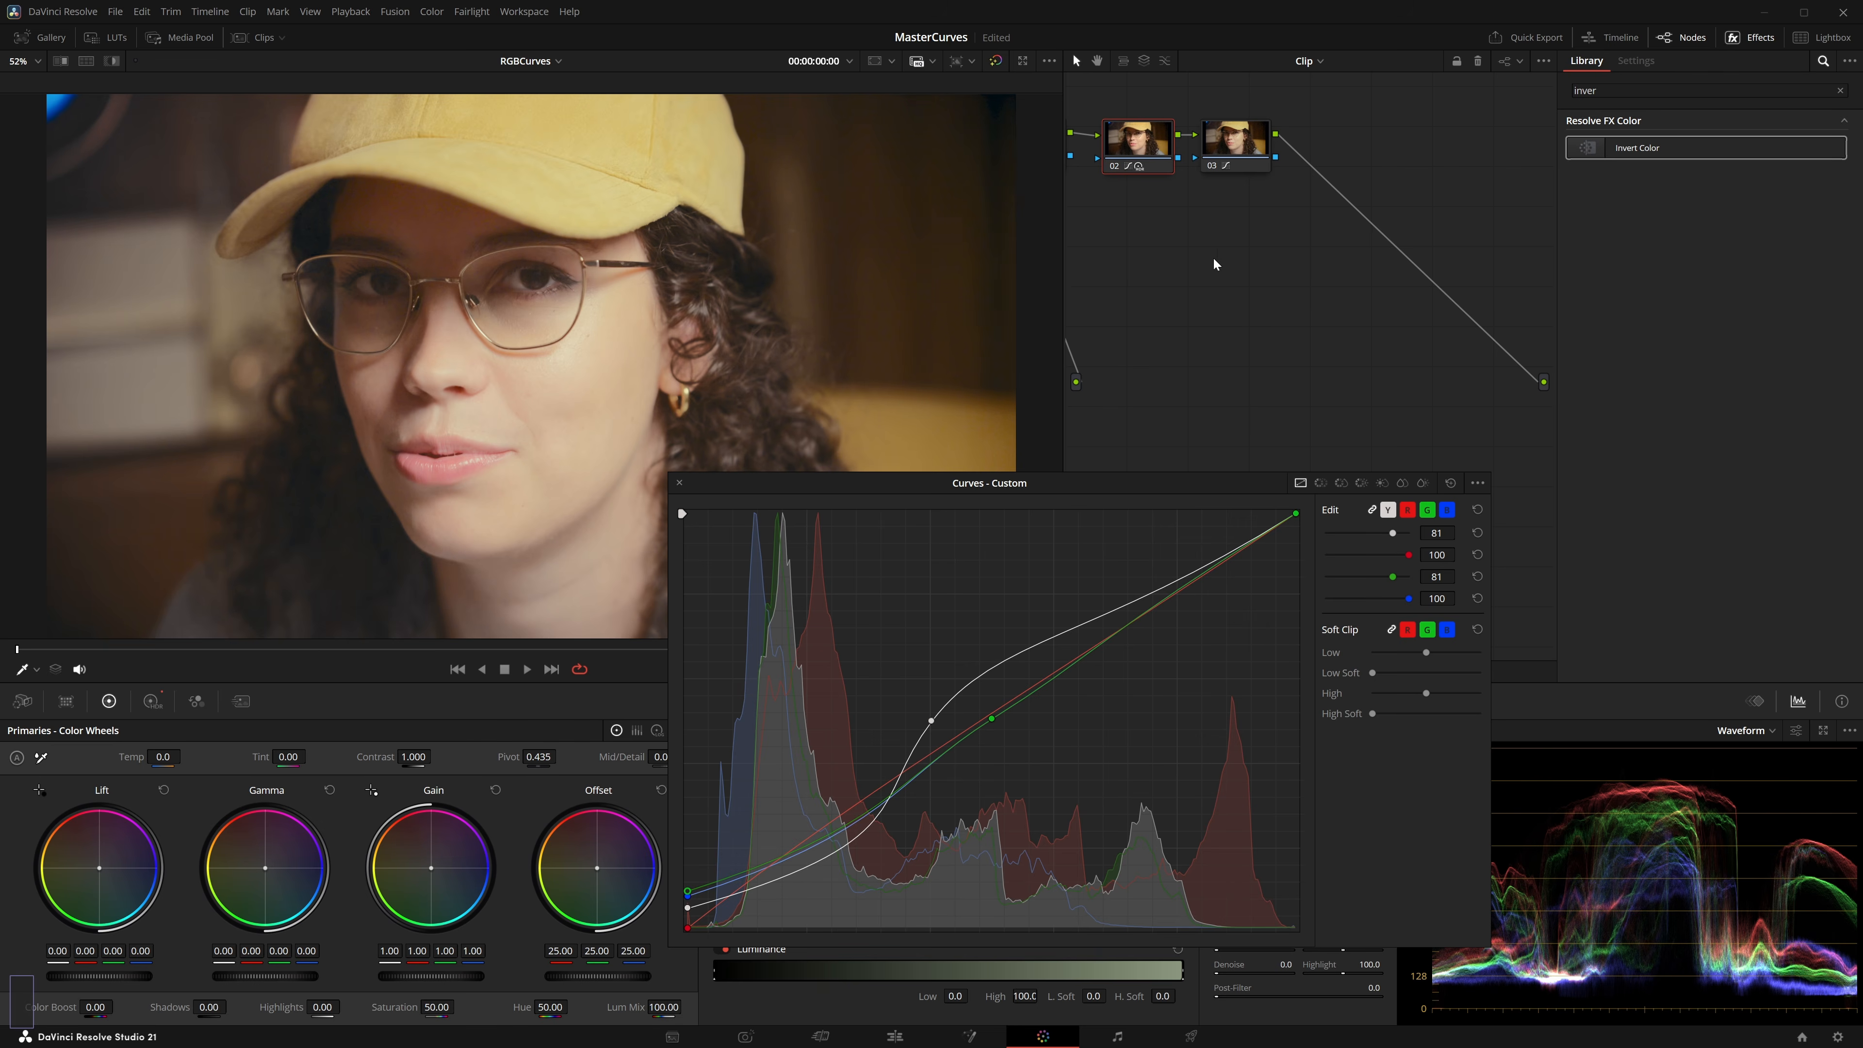
{"action": "right_click", "coordinate": [1146, 147]}
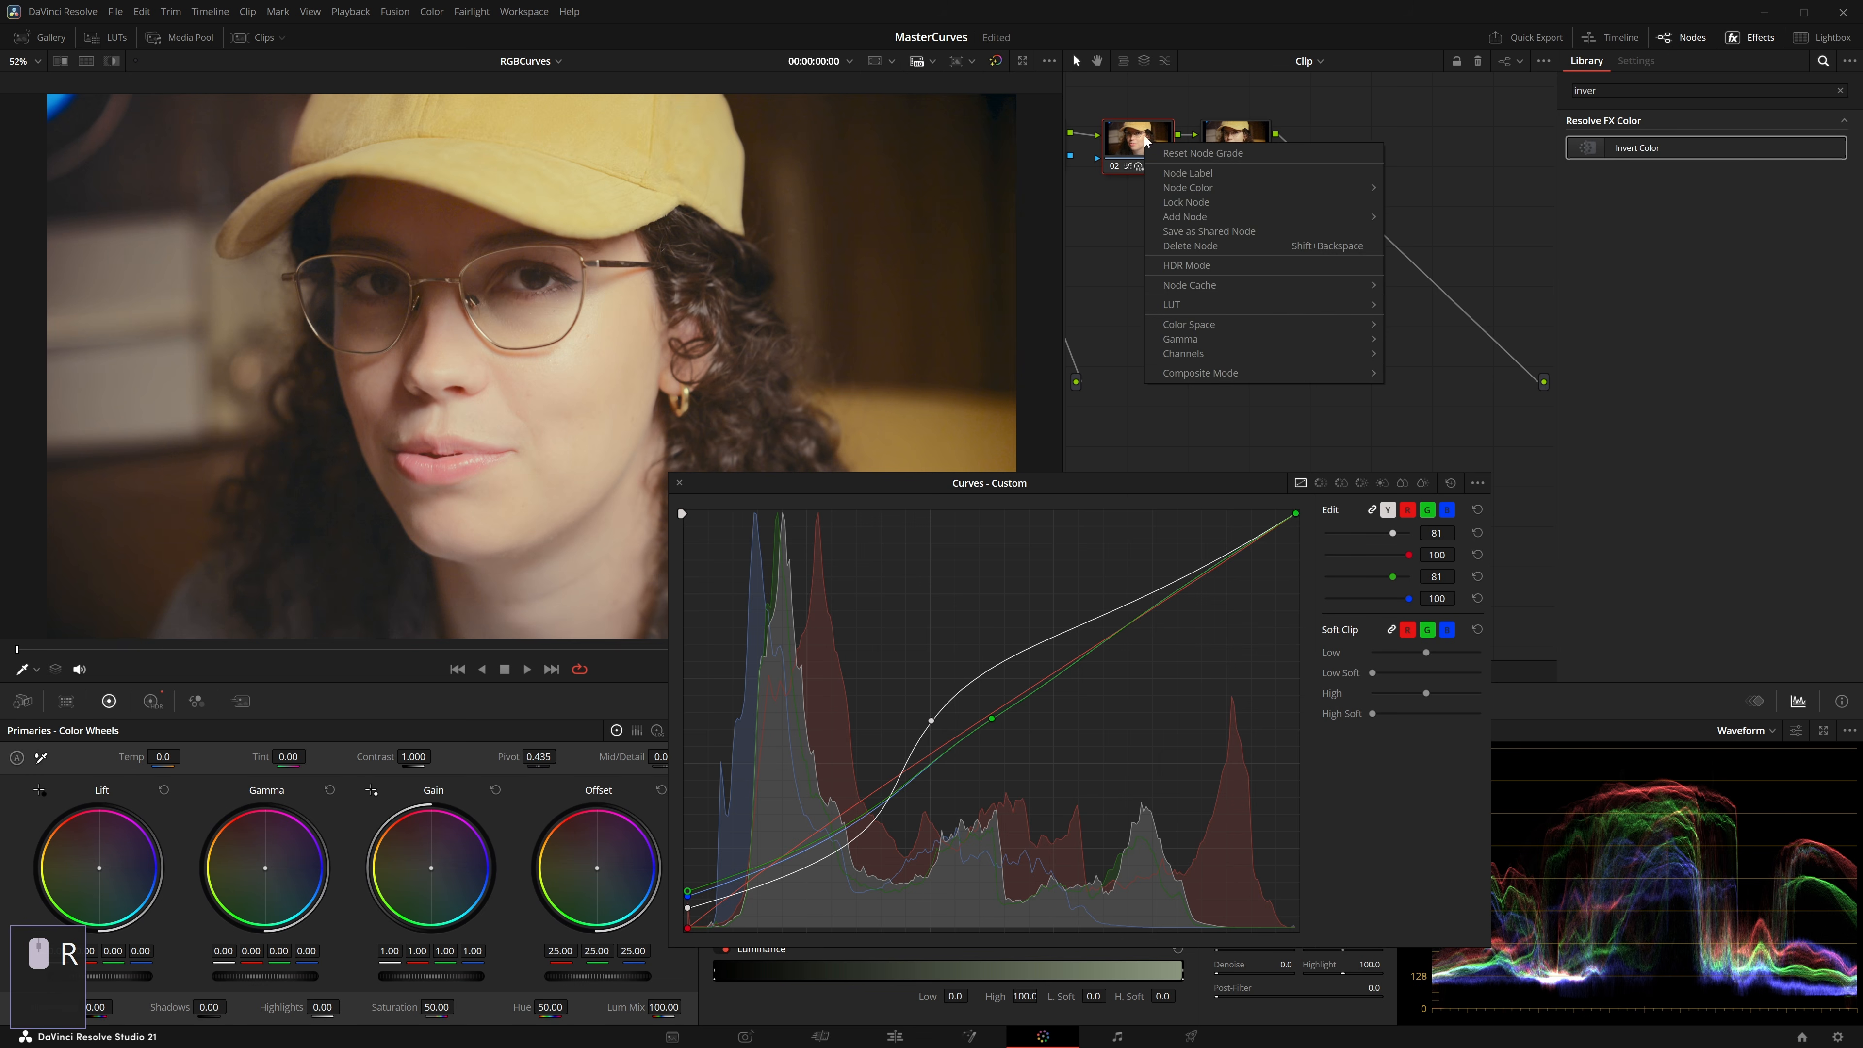
{"action": "left_click", "coordinate": [1249, 269]}
{"action": "right_click", "coordinate": [1151, 156]}
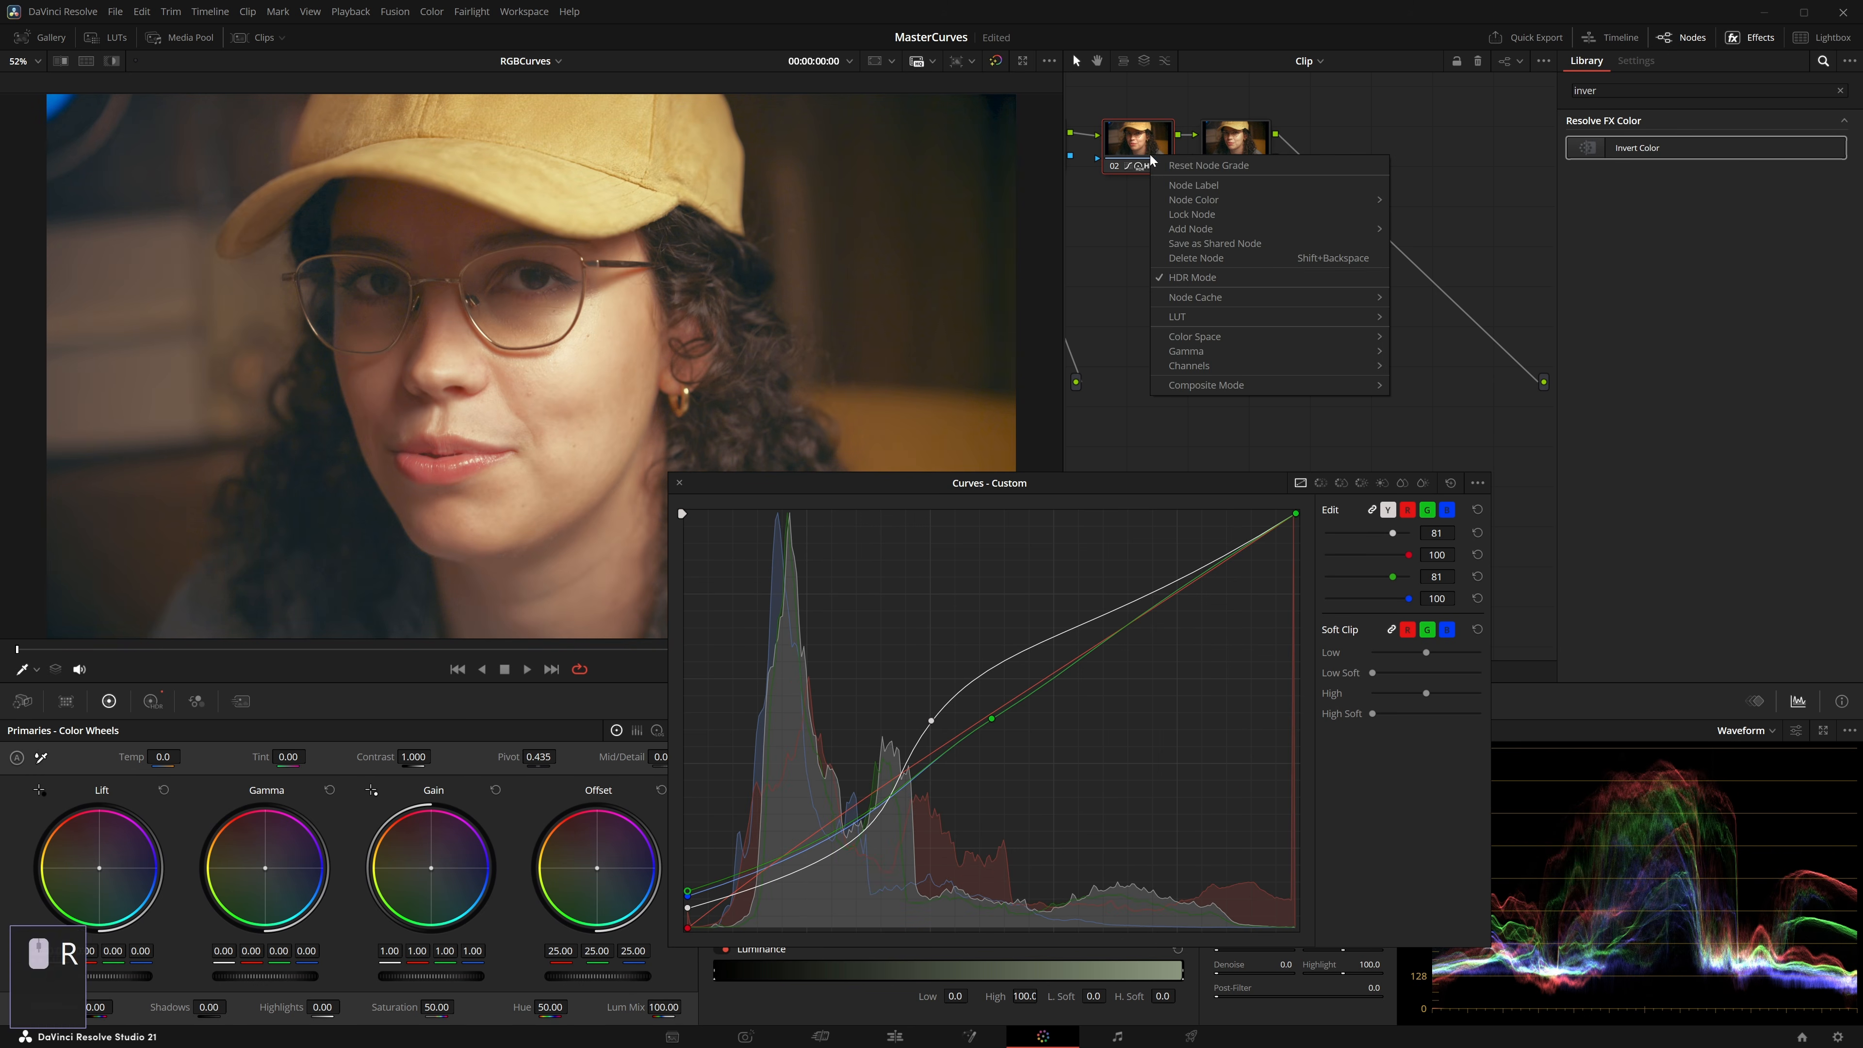
{"action": "left_click", "coordinate": [1267, 287]}
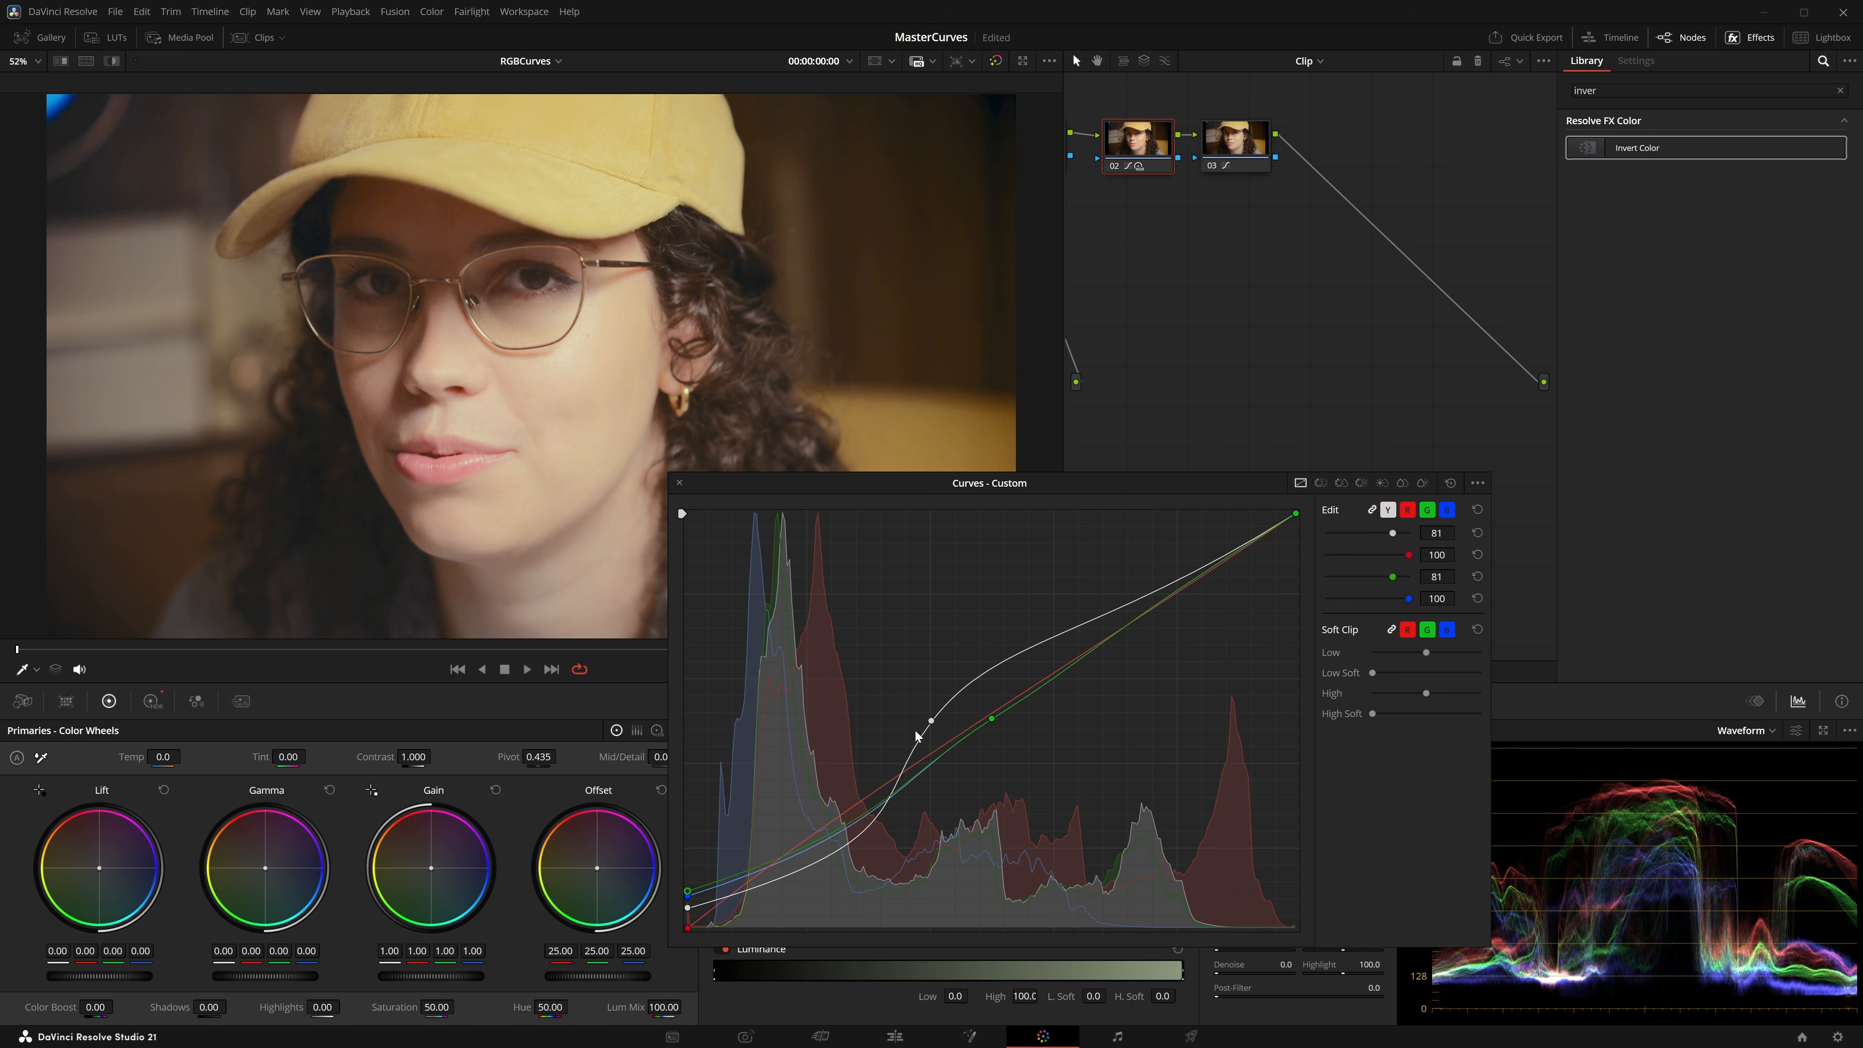
{"action": "right_click", "coordinate": [1144, 143]}
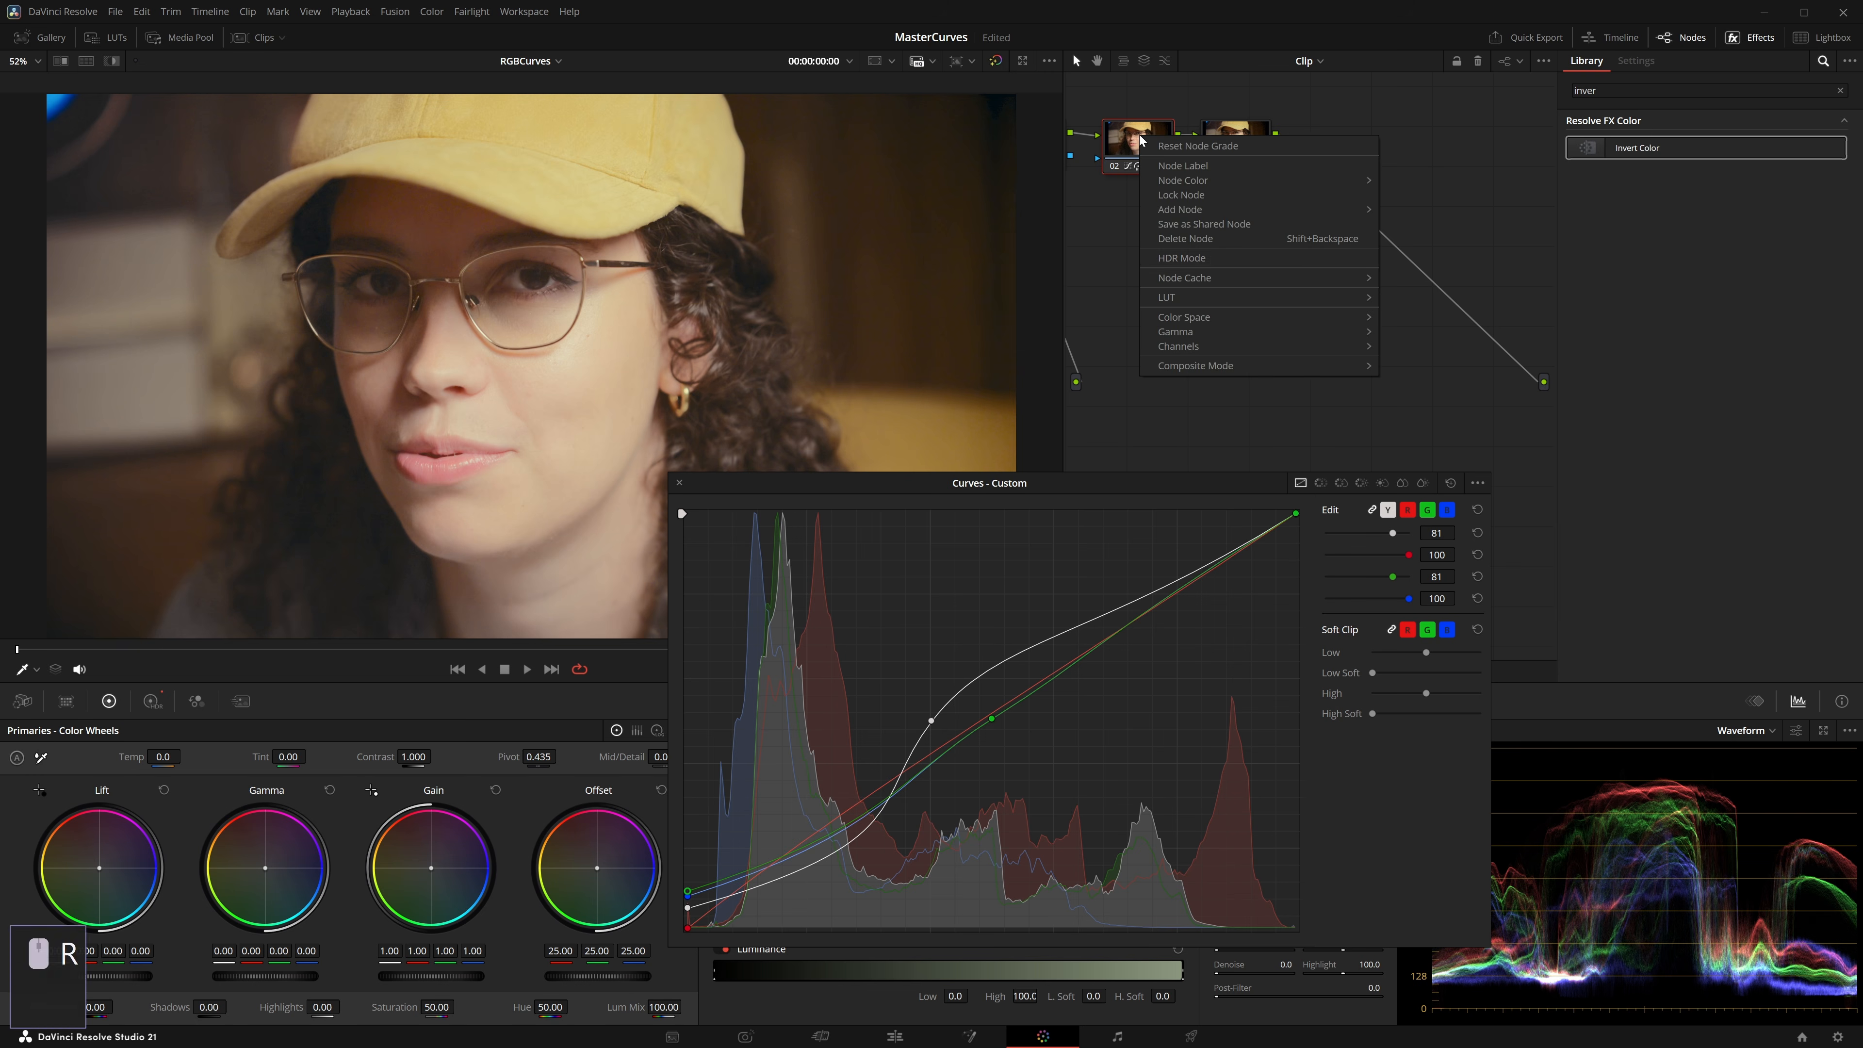
{"action": "left_click", "coordinate": [1212, 264]}
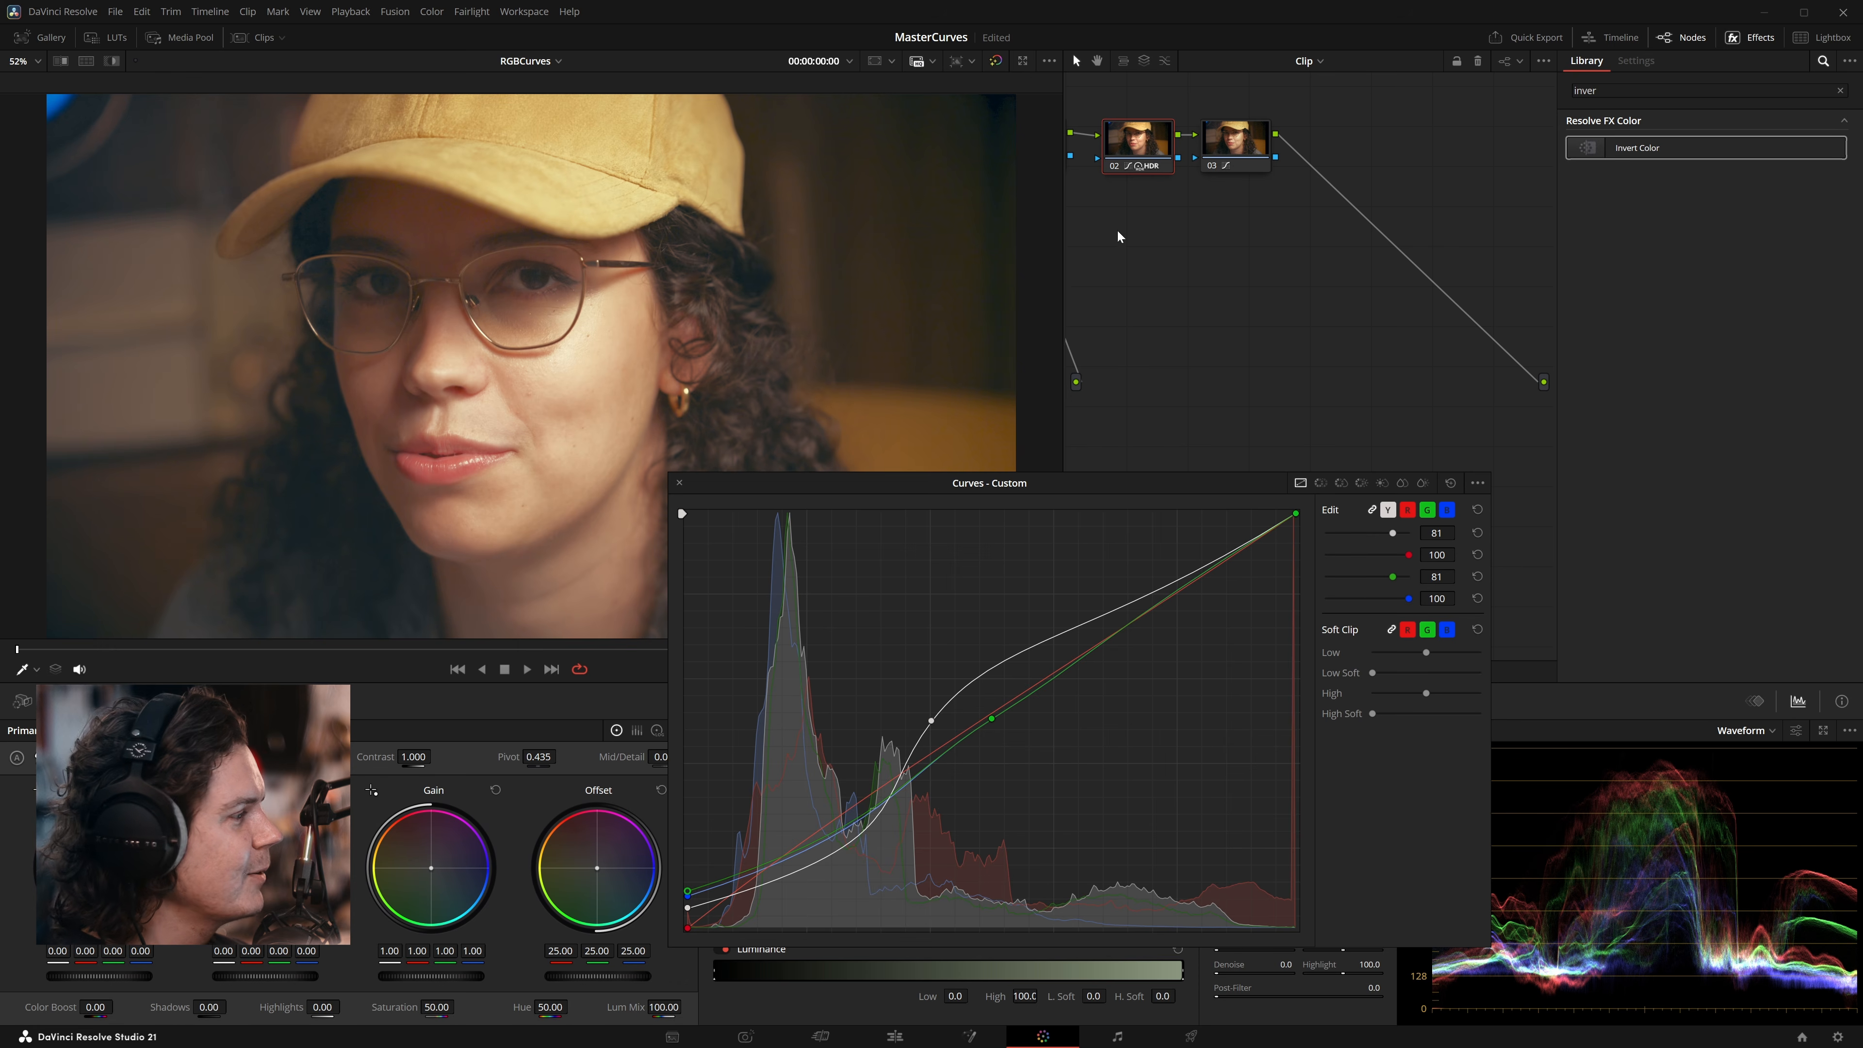
Step: Reset the clip's grade and nodes to a single node, centre node 01 in the graph, and shift the Curves window aside
{"action": "right_click", "coordinate": [1185, 239]}
{"action": "left_click", "coordinate": [1292, 249]}
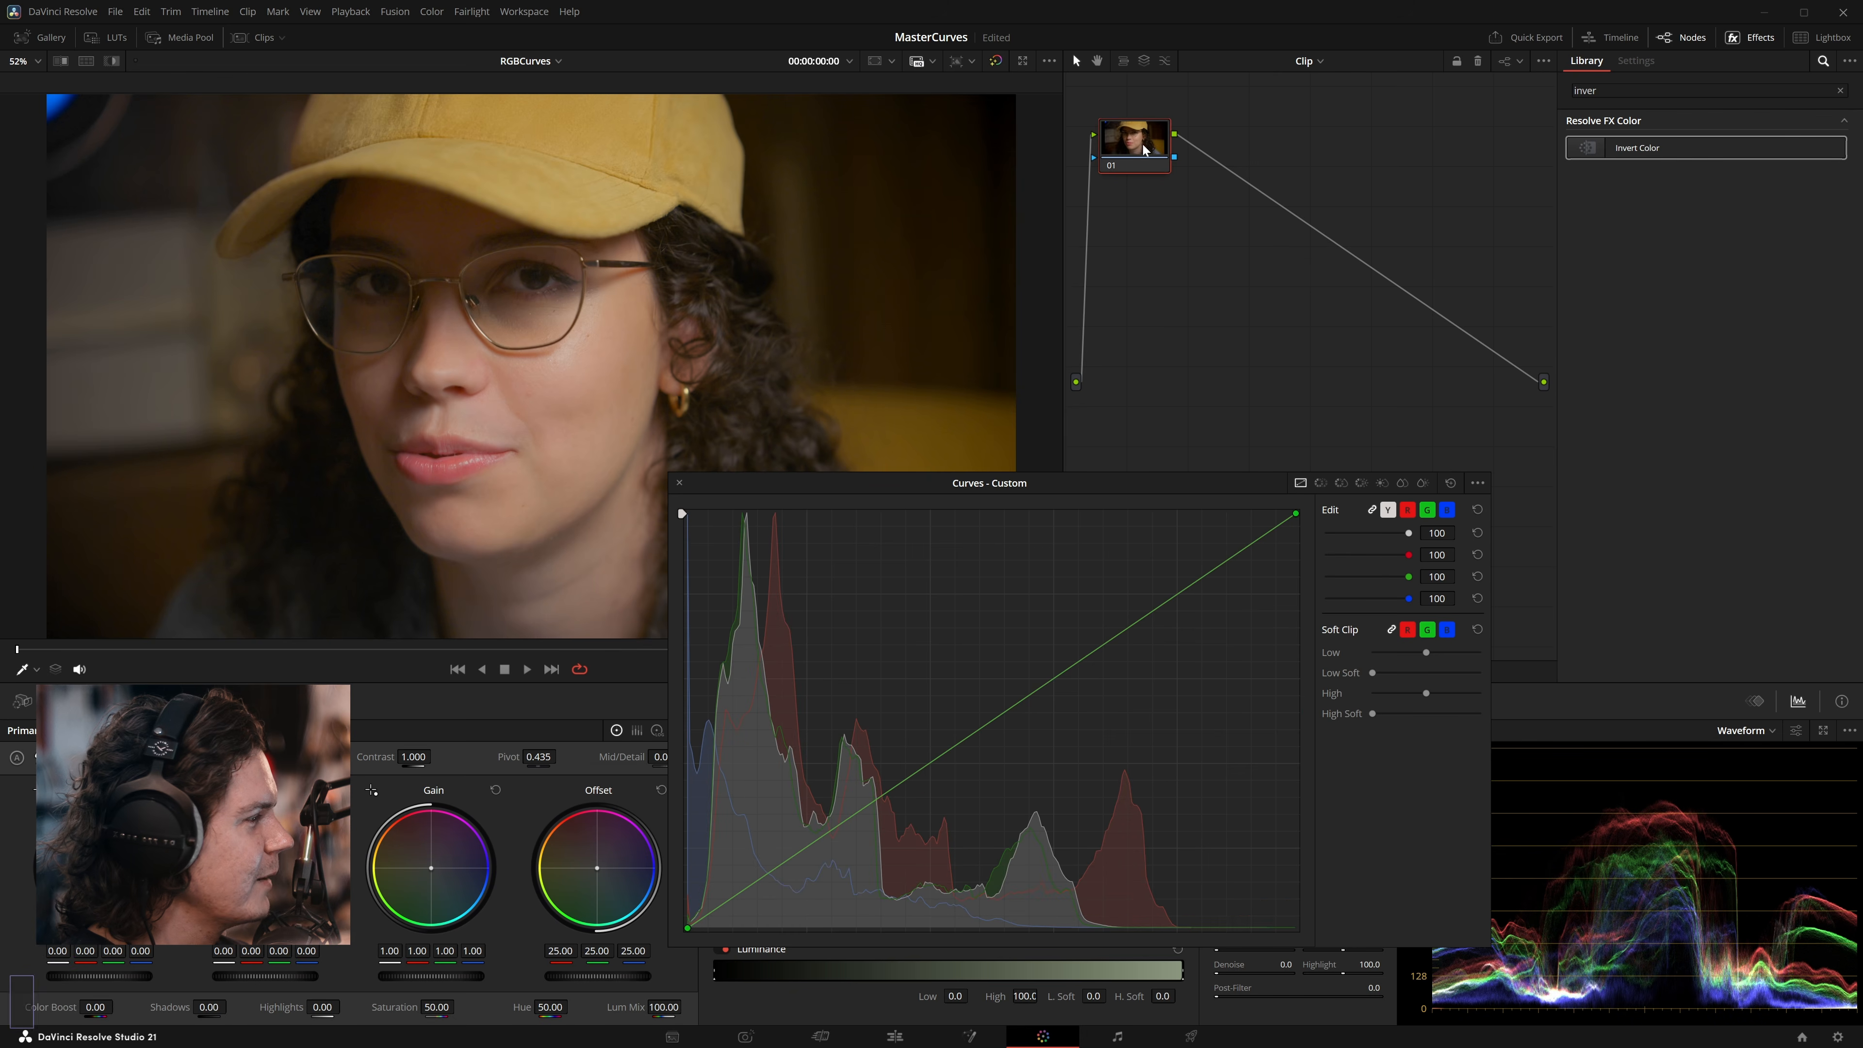
{"action": "left_click_drag", "start_coordinate": [1127, 169], "coordinate": [1260, 314]}
{"action": "left_click_drag", "start_coordinate": [1113, 478], "coordinate": [1036, 489]}
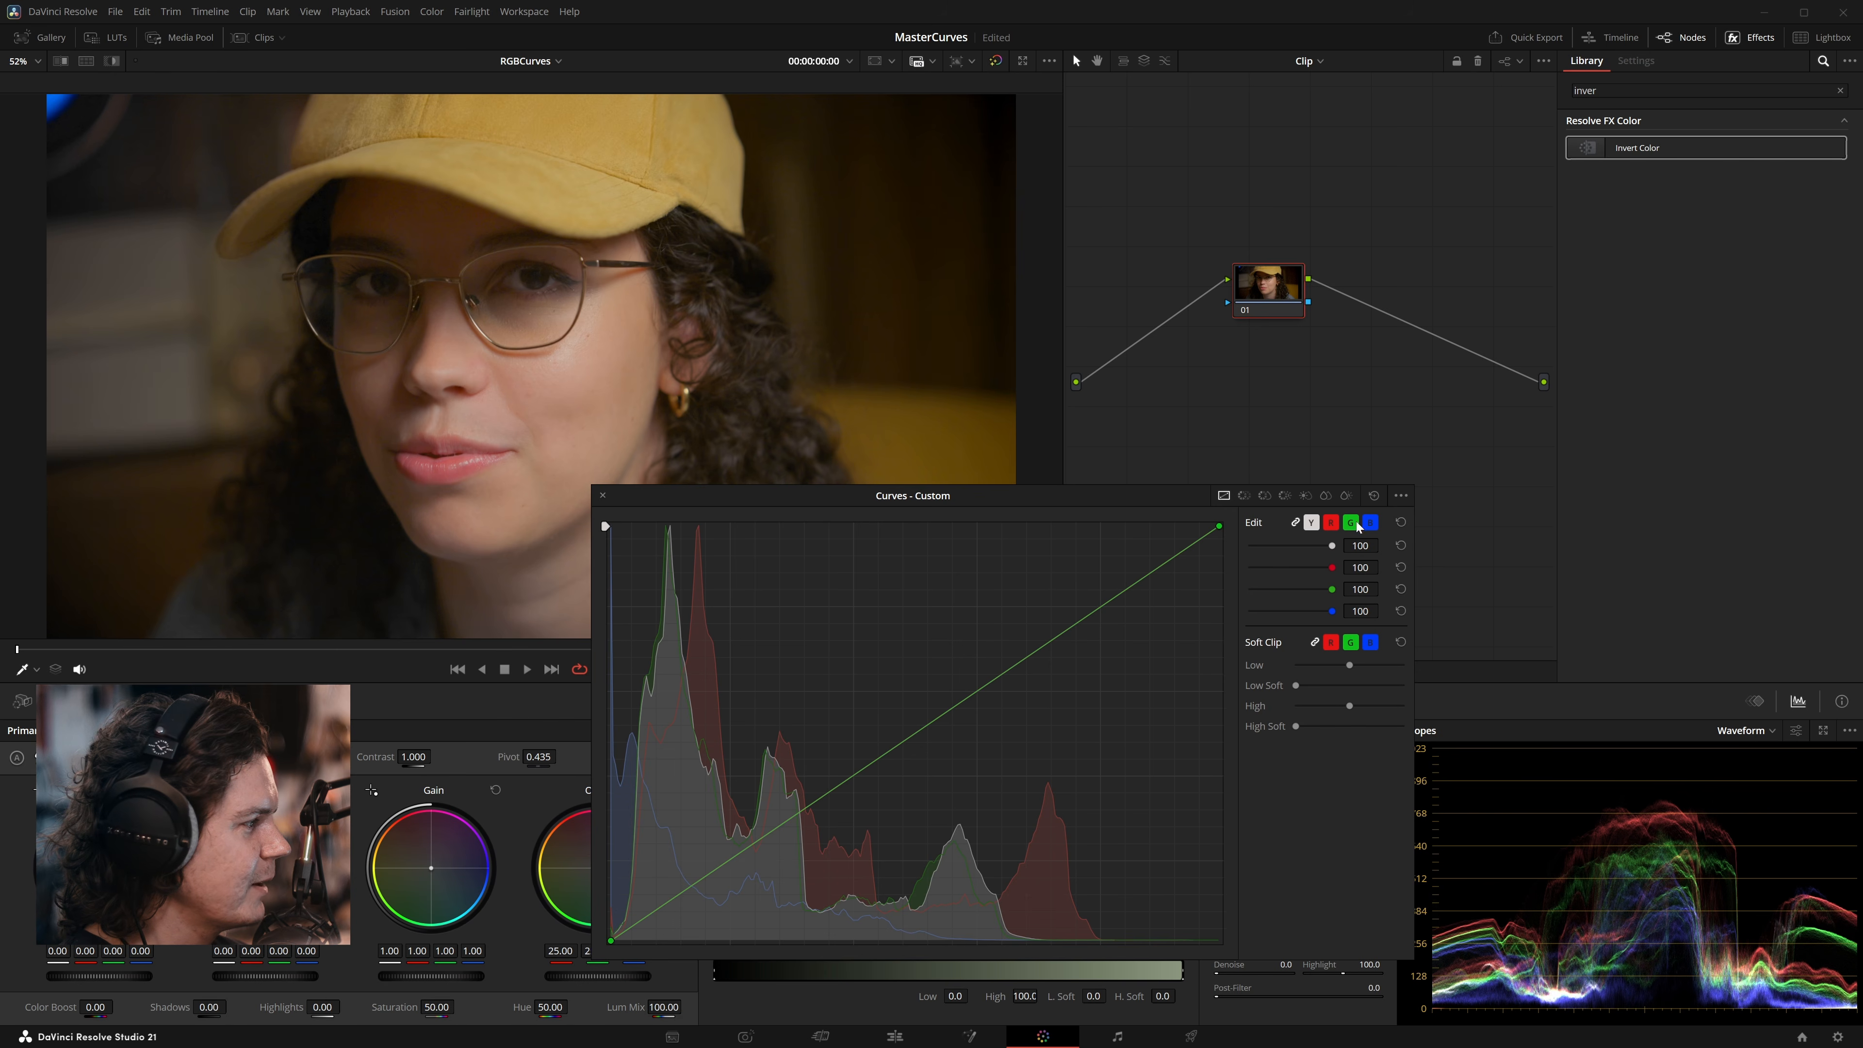
{"action": "left_click_drag", "start_coordinate": [1269, 294], "coordinate": [1251, 296]}
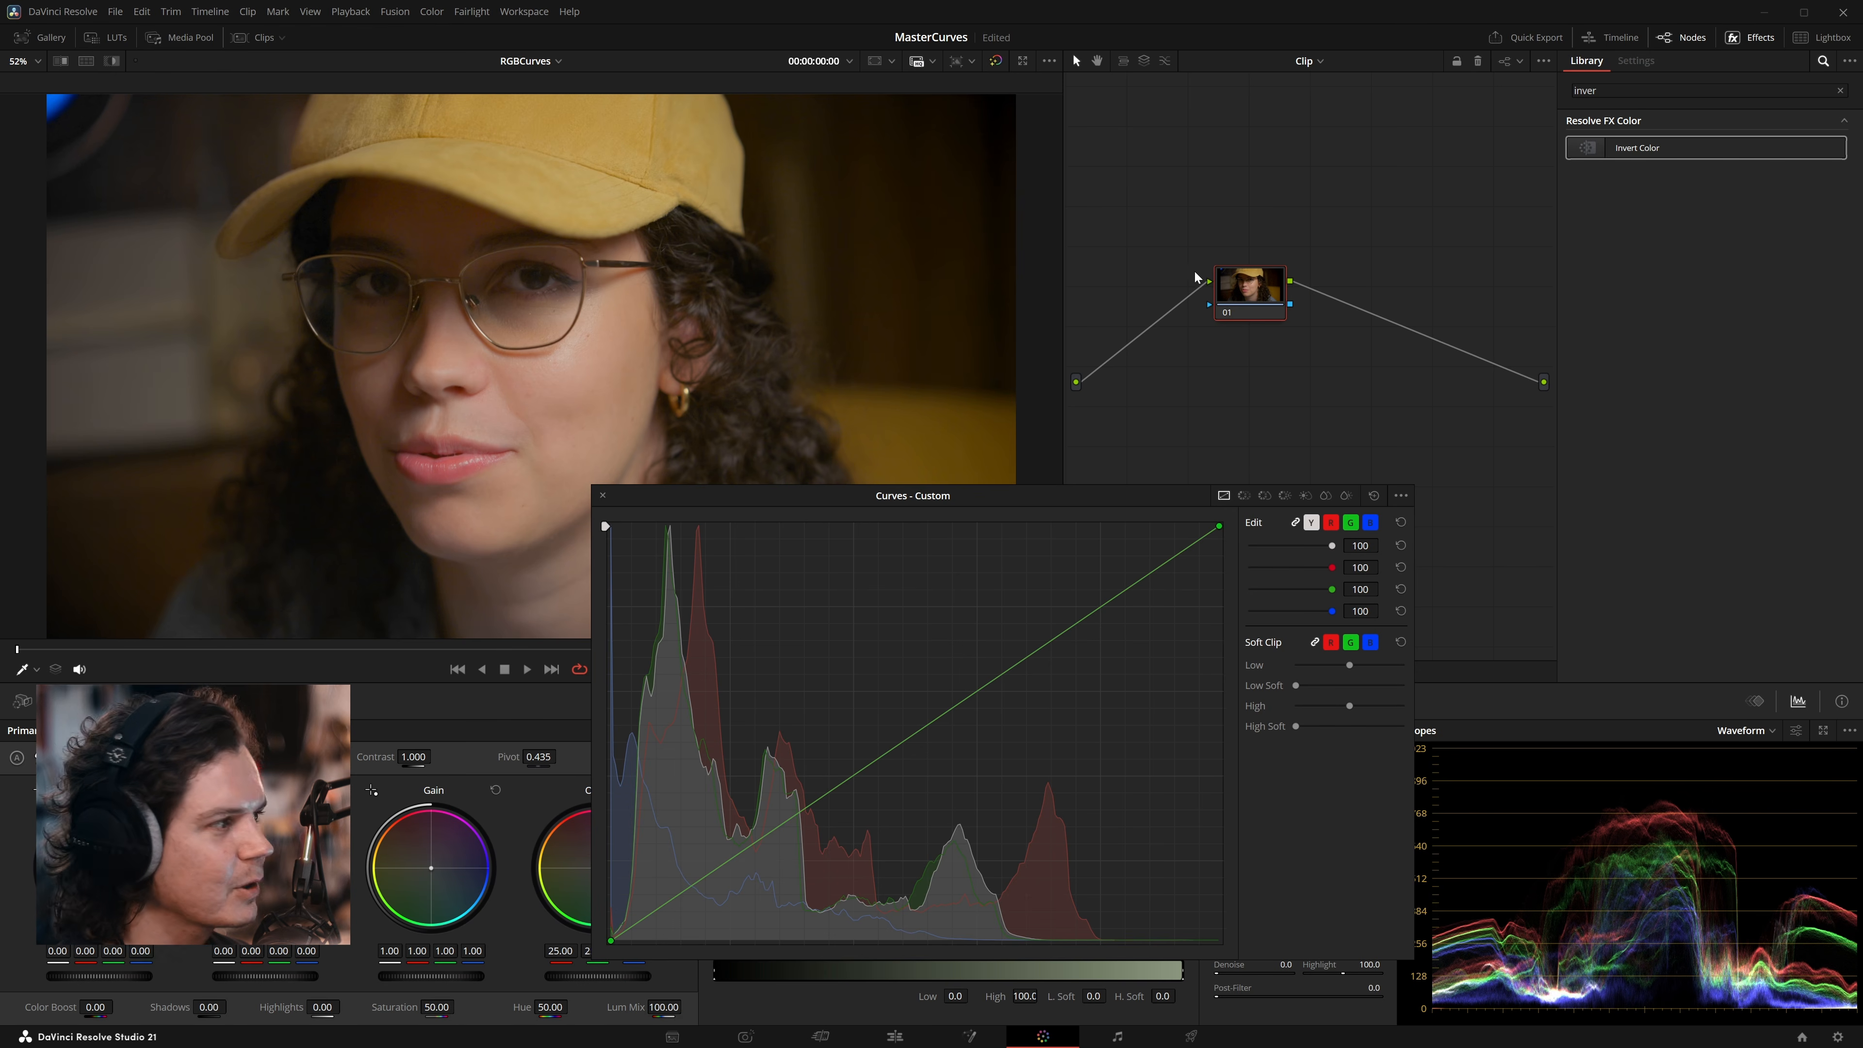
Step: Set the color space of node 01 to YUV
{"action": "right_click", "coordinate": [1251, 296]}
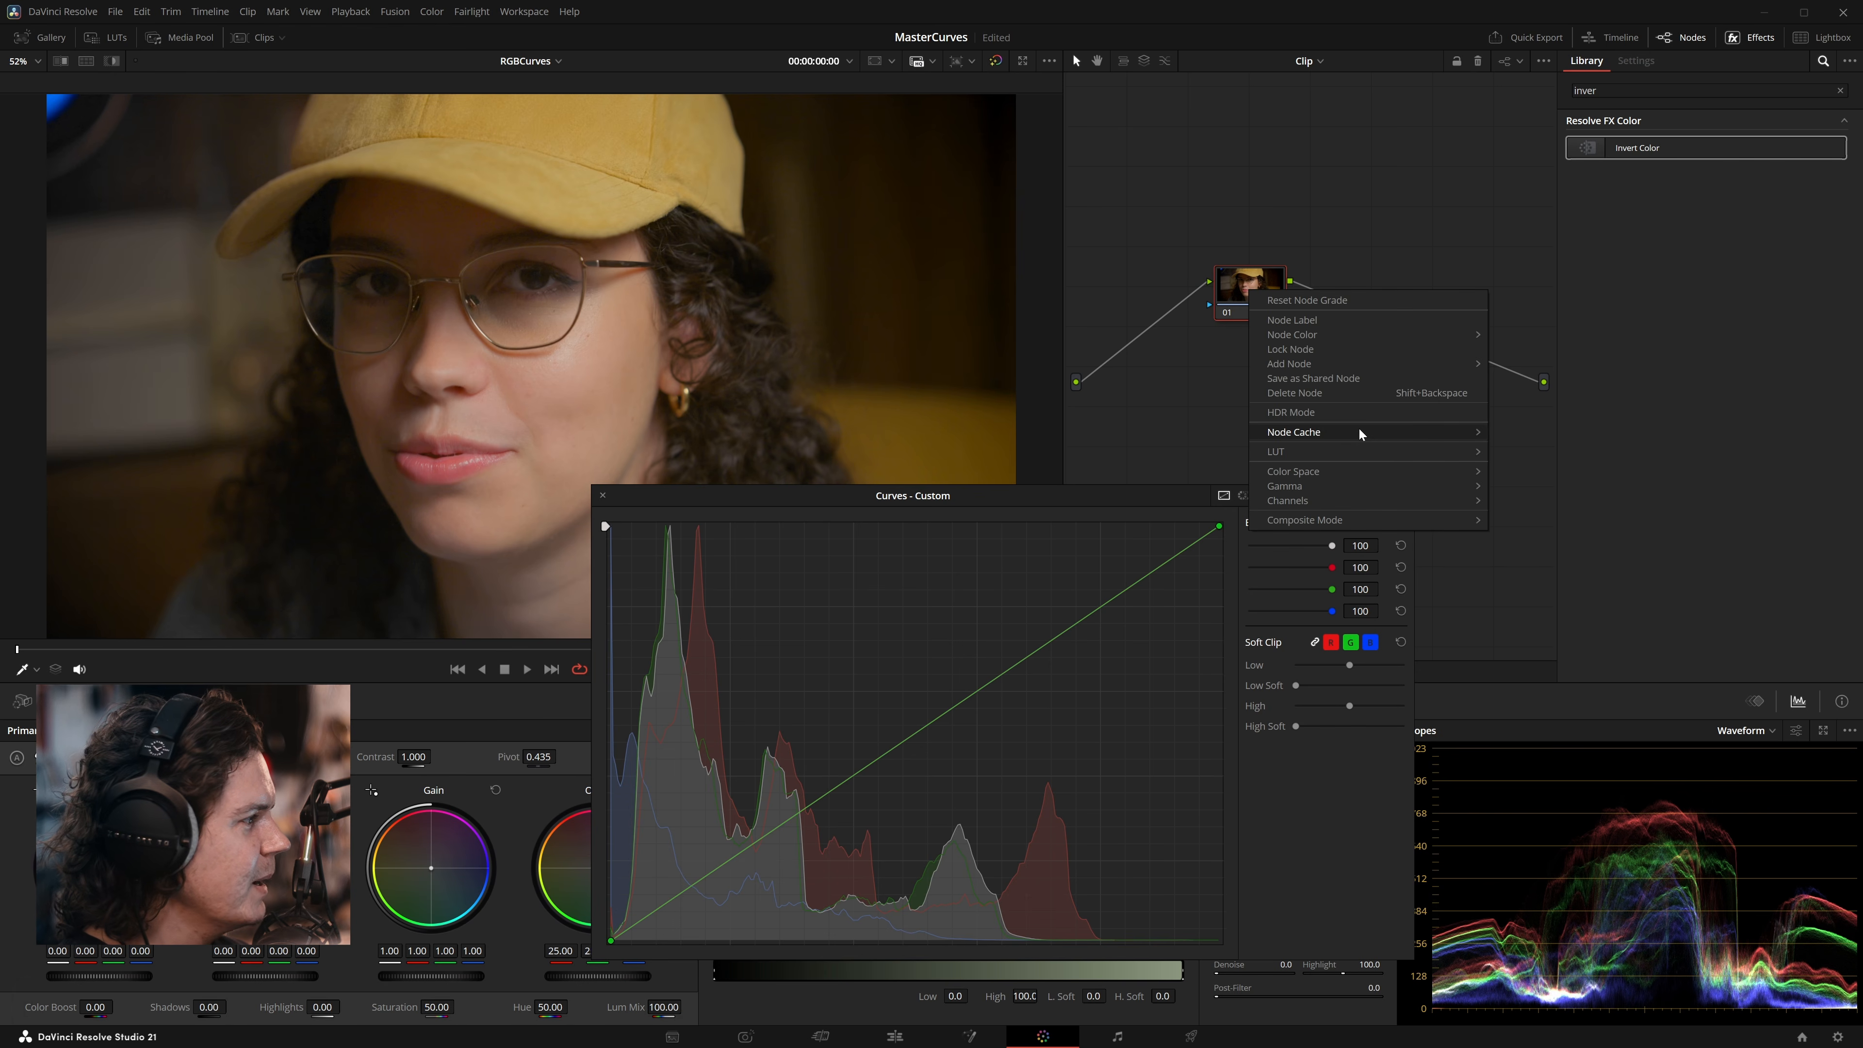
{"action": "mouse_move", "coordinate": [1360, 431]}
{"action": "mouse_move", "coordinate": [1339, 470]}
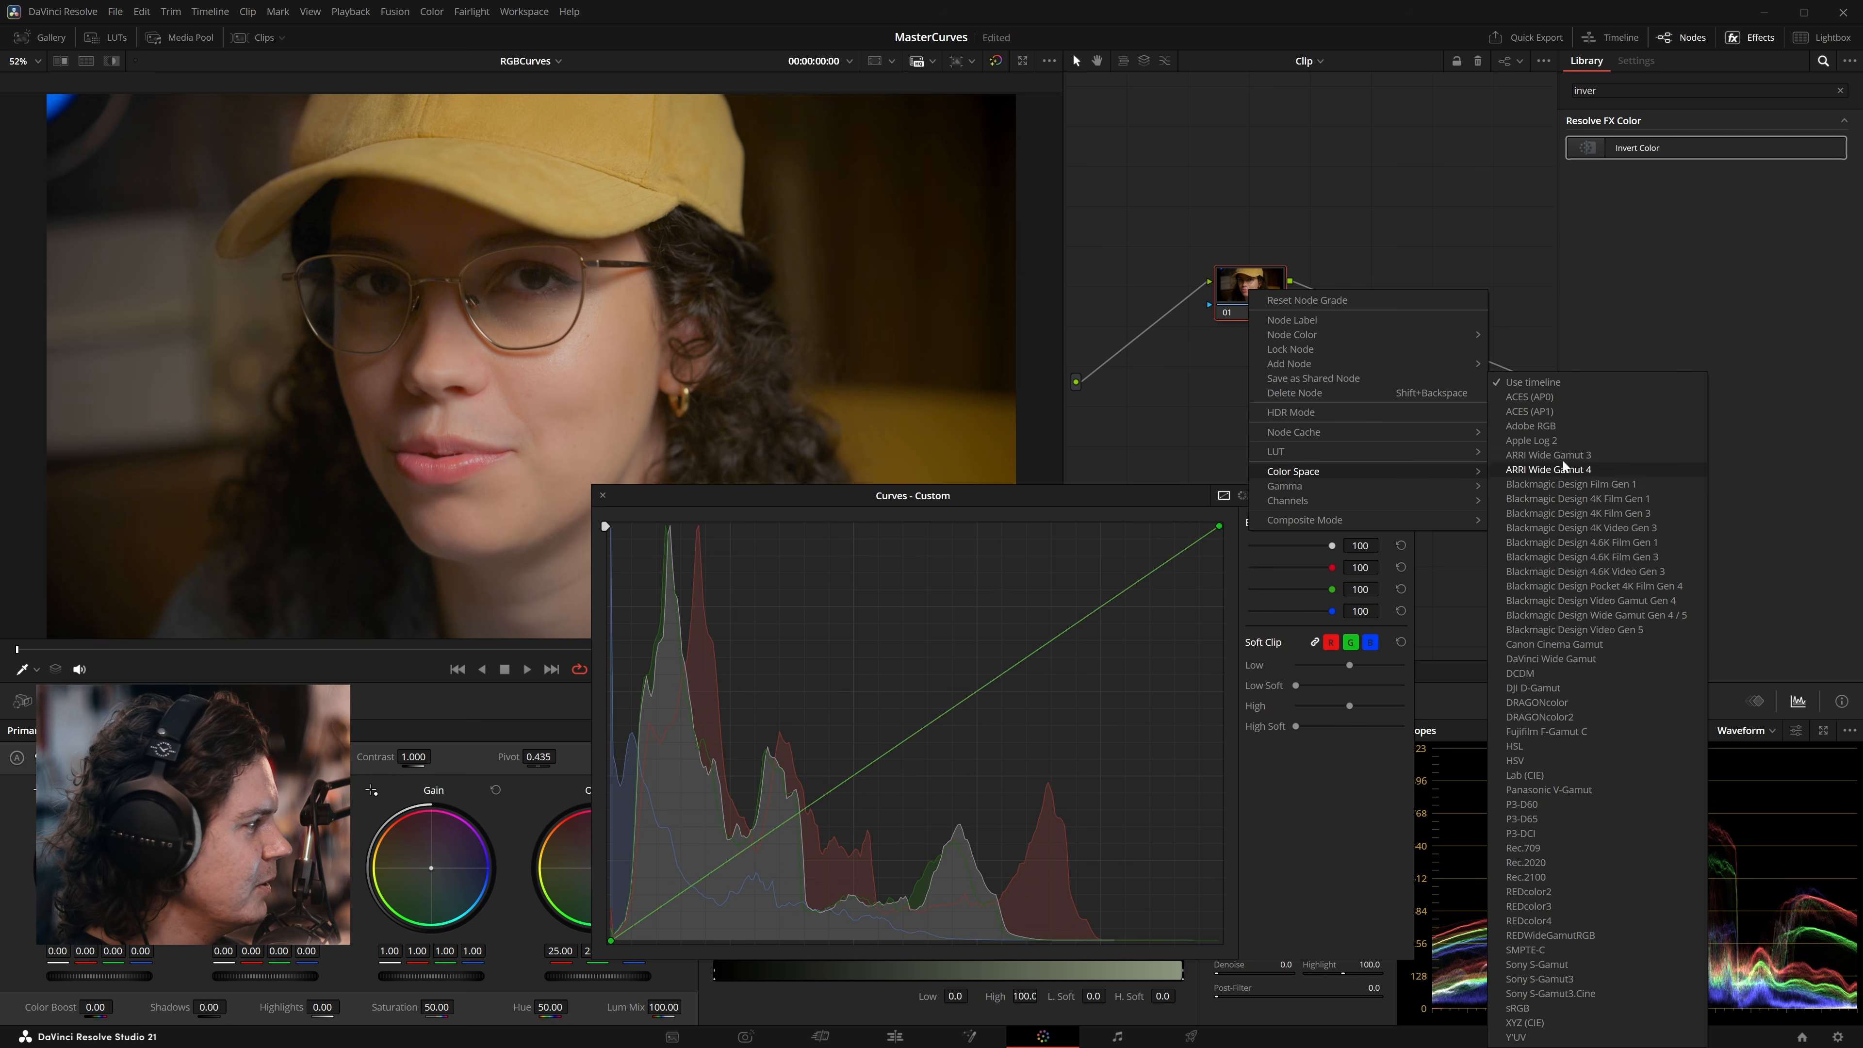
{"action": "left_click", "coordinate": [1561, 1038]}
Step: Isolate the red curve, try bending its midtones upward, and remove the added point
{"action": "left_click", "coordinate": [1330, 523]}
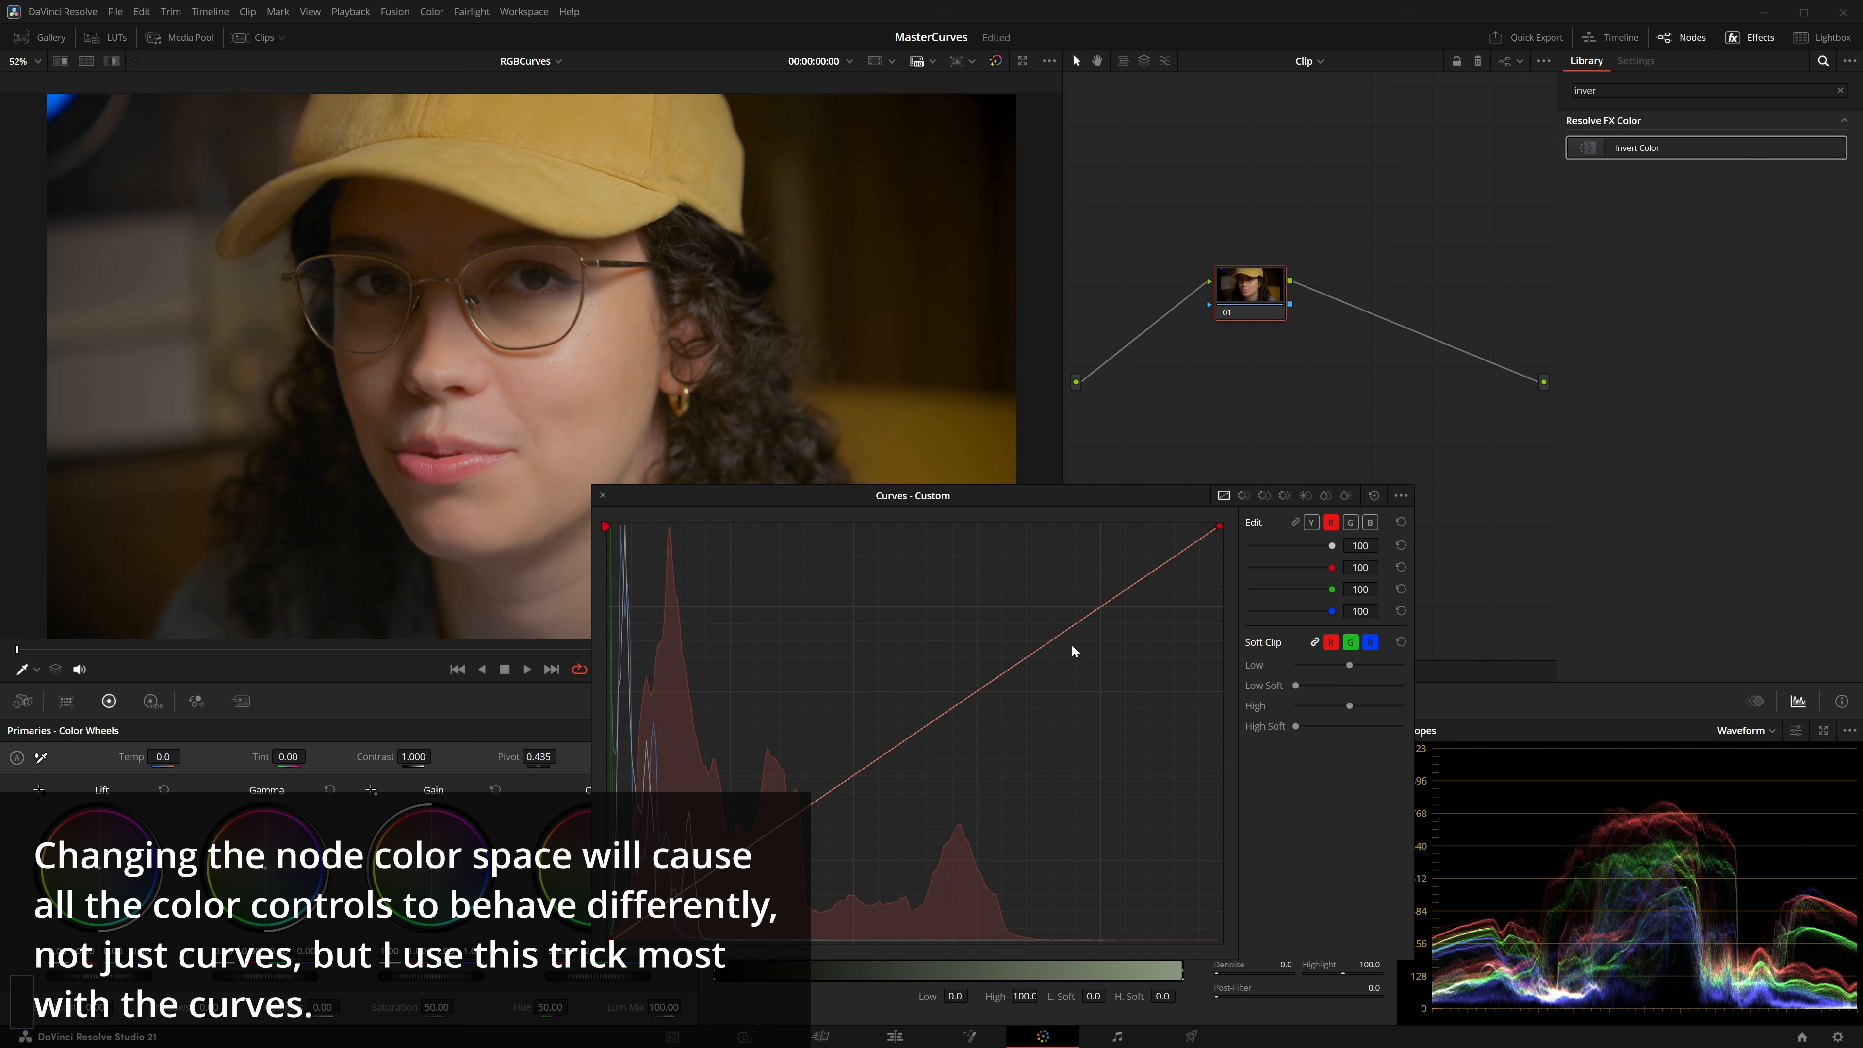
{"action": "left_click_drag", "start_coordinate": [1008, 664], "coordinate": [874, 620]}
{"action": "right_click", "coordinate": [1015, 715]}
Step: Try lowering the white-point ends of the green and blue curves individually, restoring each to a straight line
{"action": "left_click", "coordinate": [1350, 523]}
{"action": "right_click", "coordinate": [871, 614]}
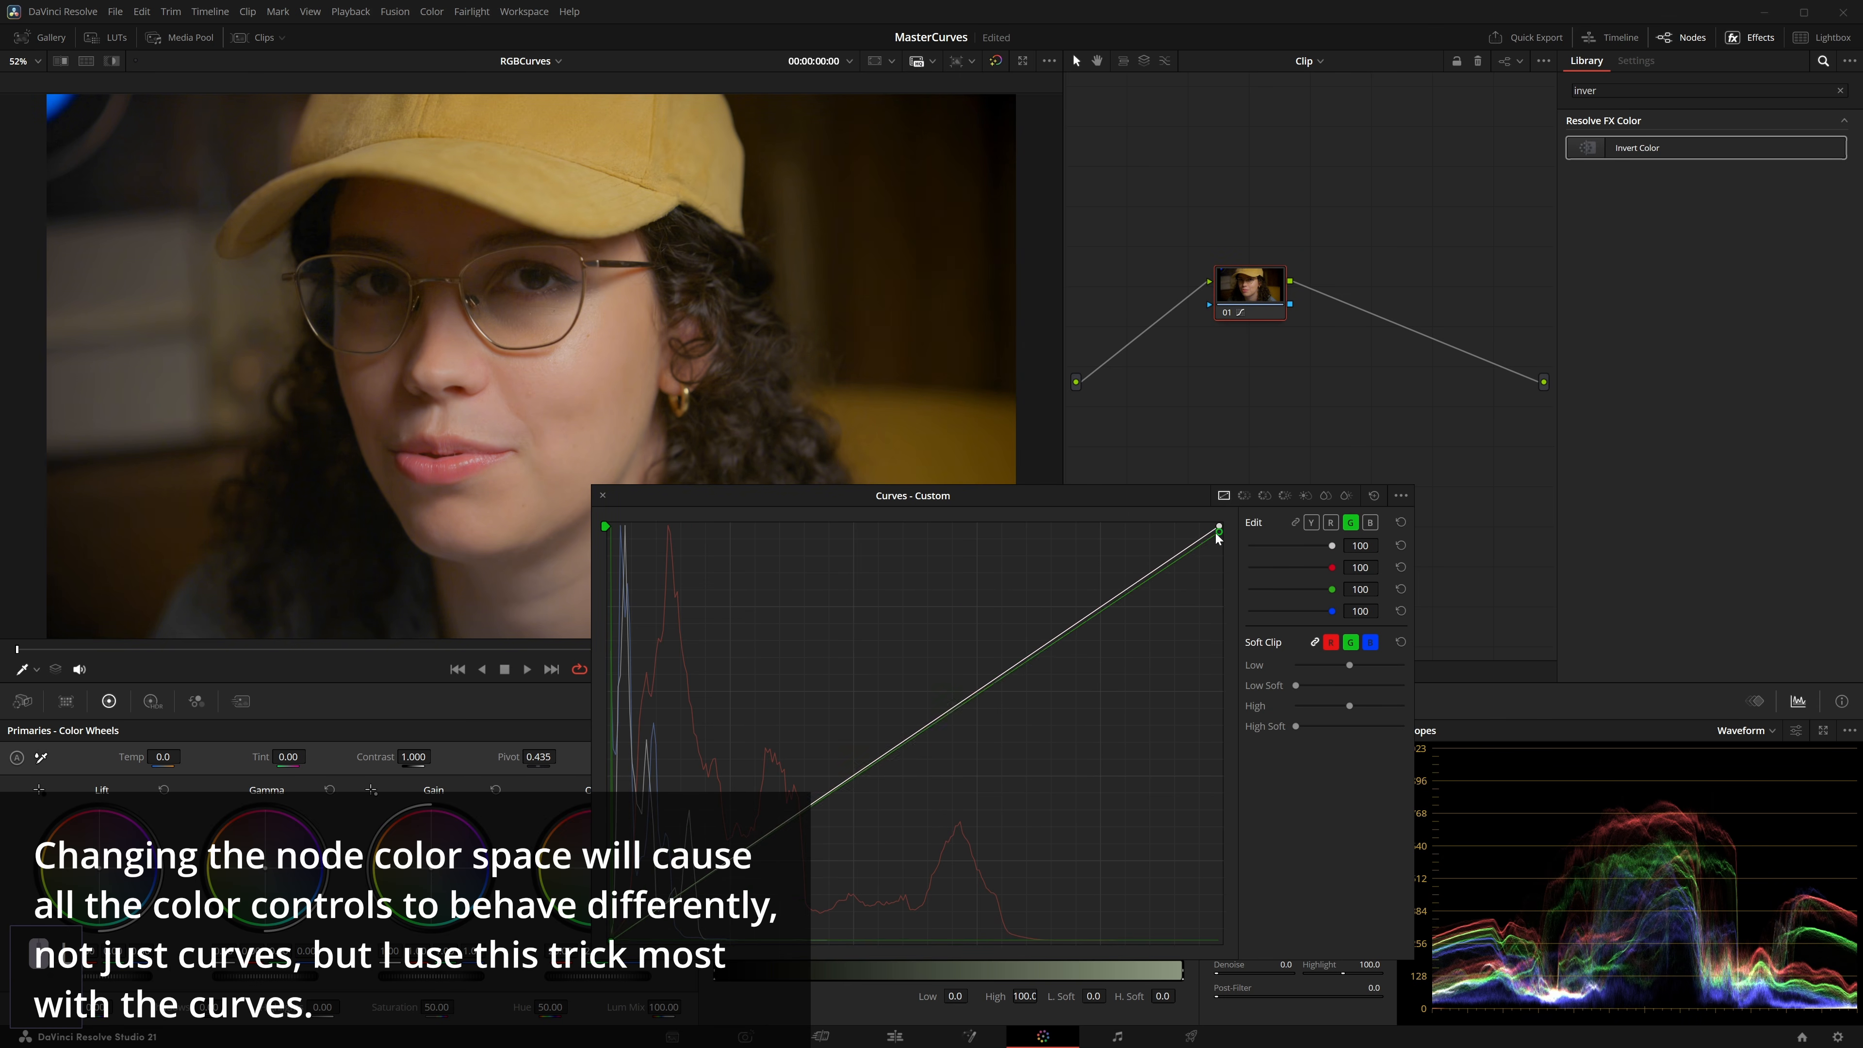
{"action": "left_click_drag", "start_coordinate": [1220, 527], "coordinate": [1329, 969]}
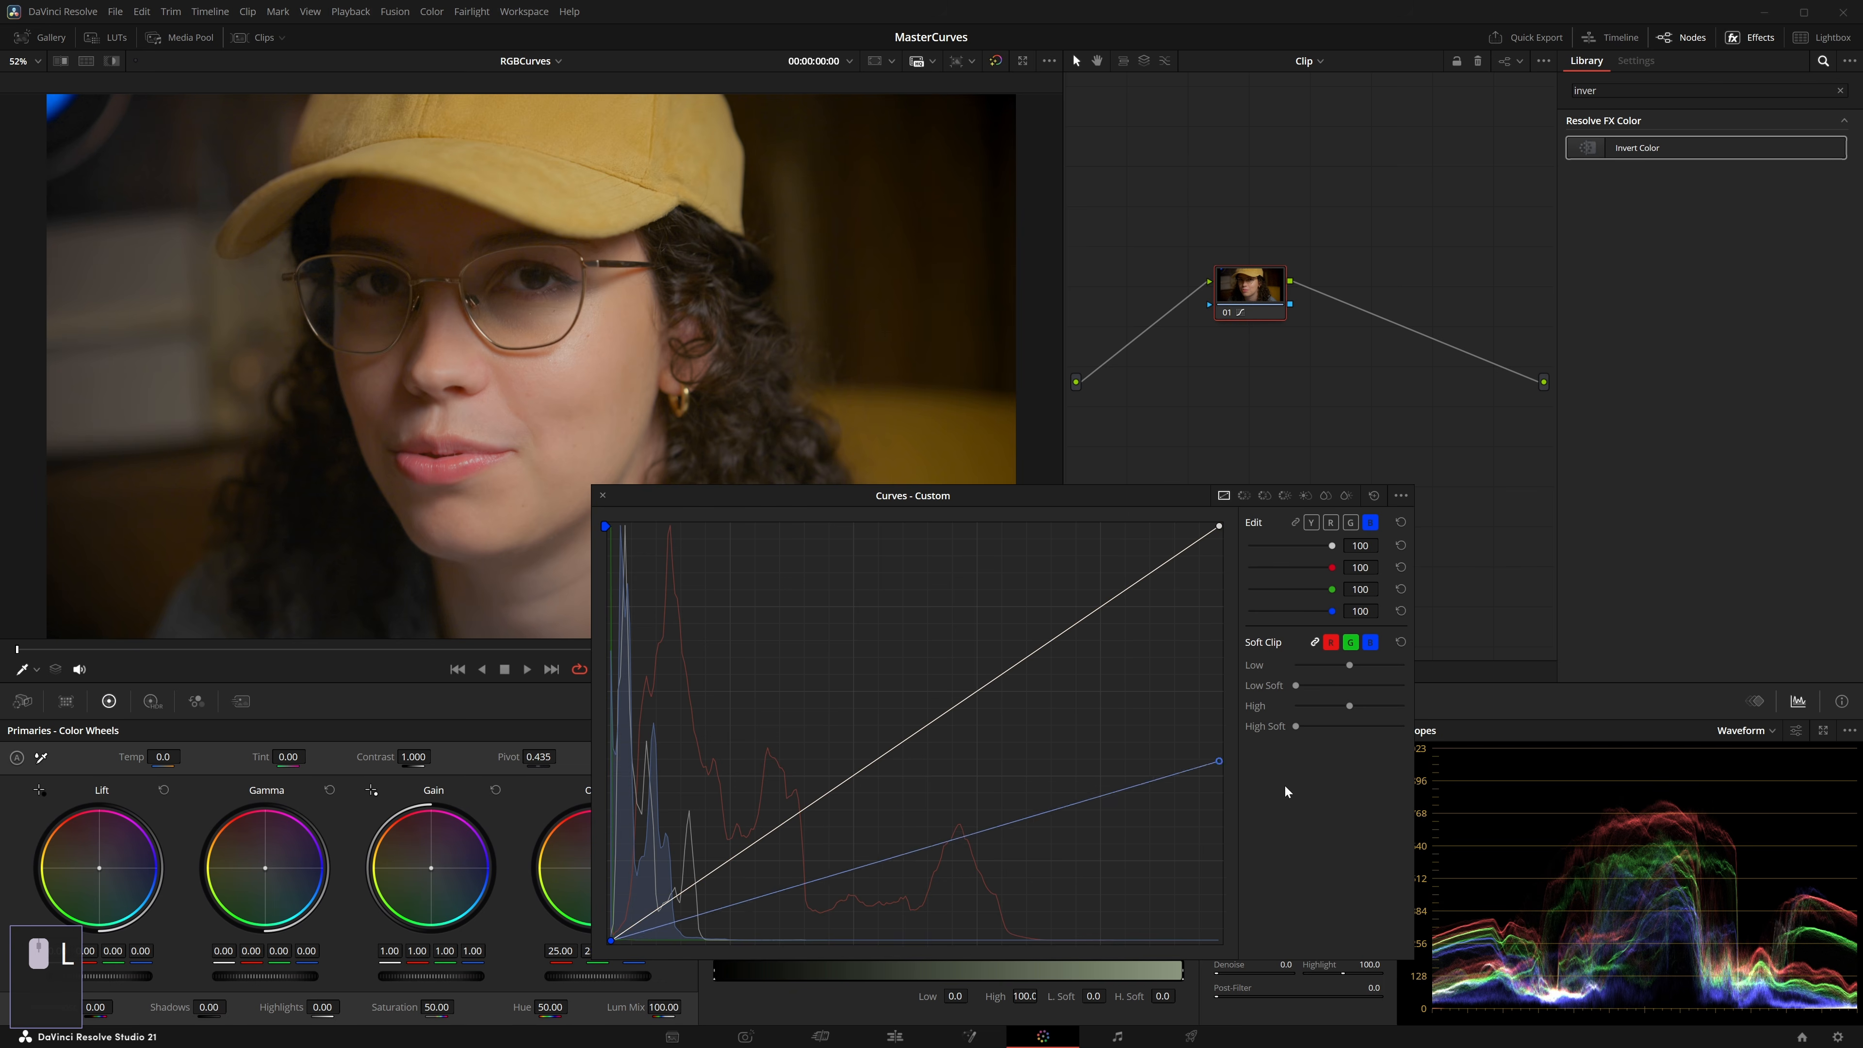
{"action": "left_click_drag", "start_coordinate": [1285, 787], "coordinate": [1382, 433]}
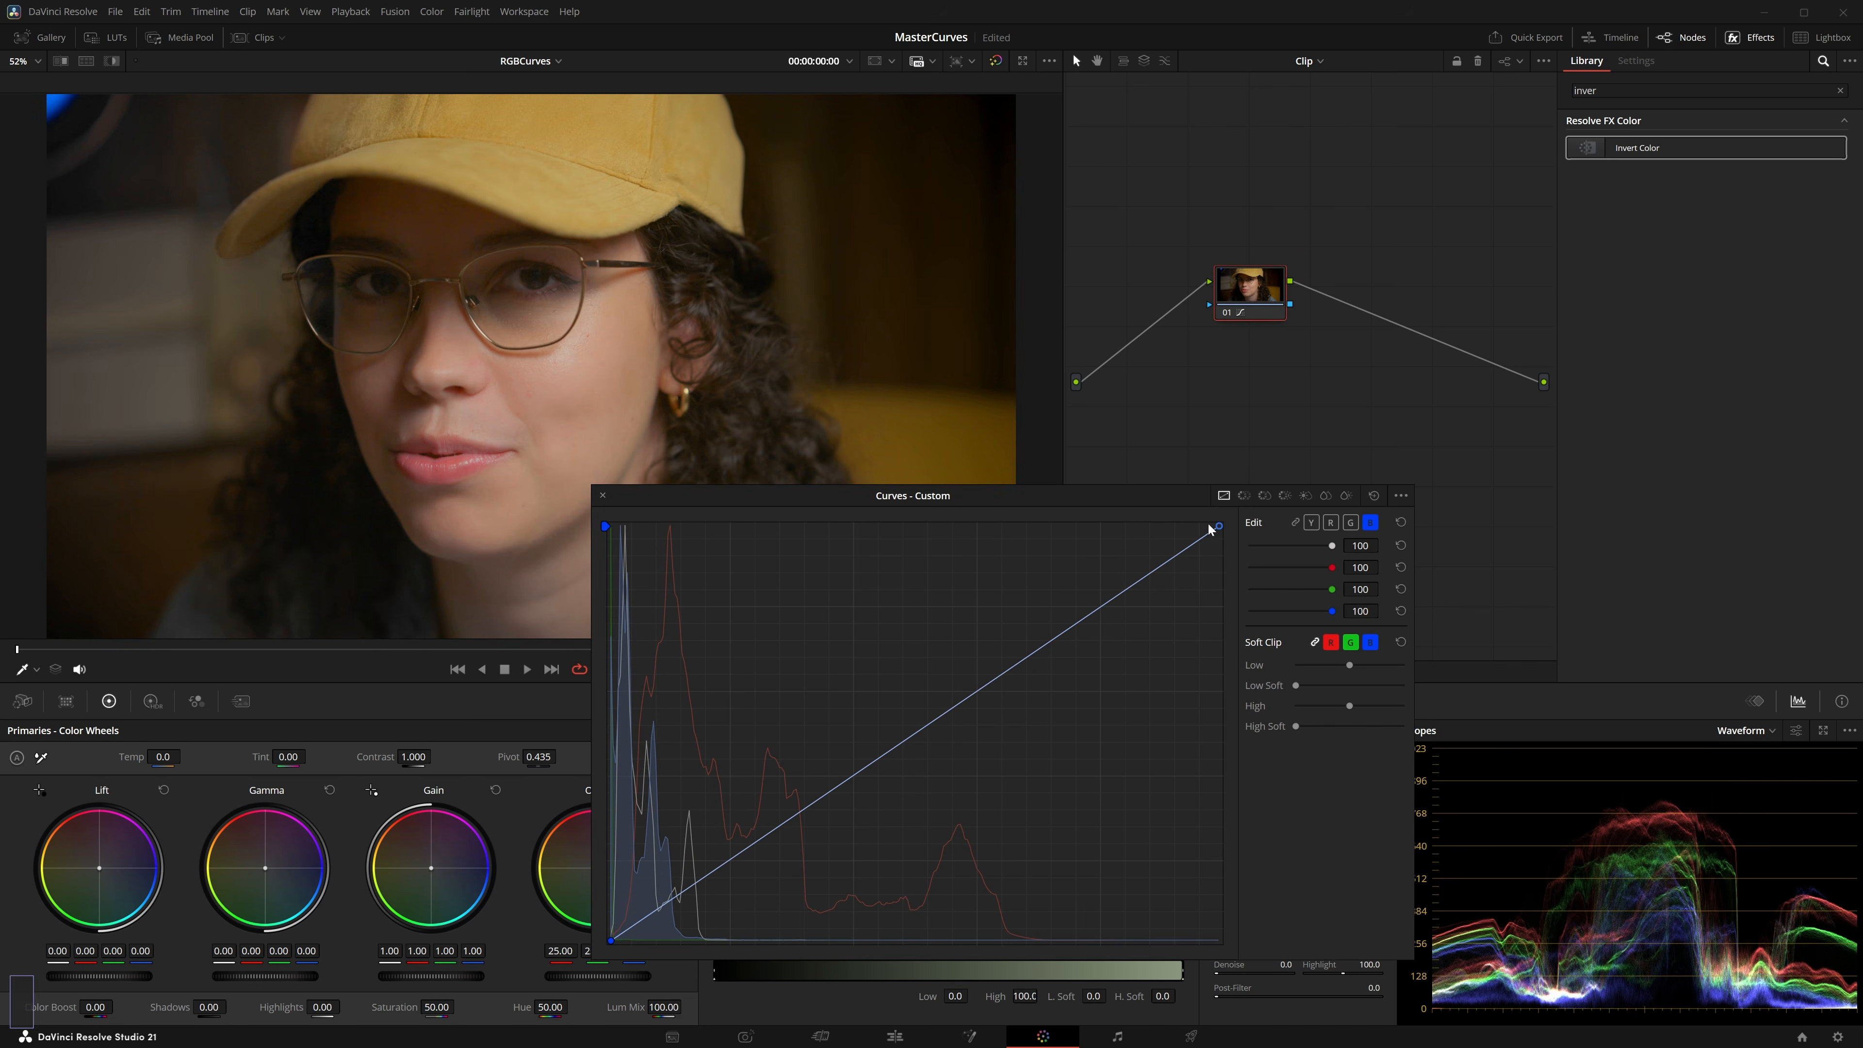
Step: Steepen the blue curve by moving its white point inward, and shape an S-curve with a raised upper point and a lowered lower point
{"action": "left_click_drag", "start_coordinate": [1219, 526], "coordinate": [1046, 527]}
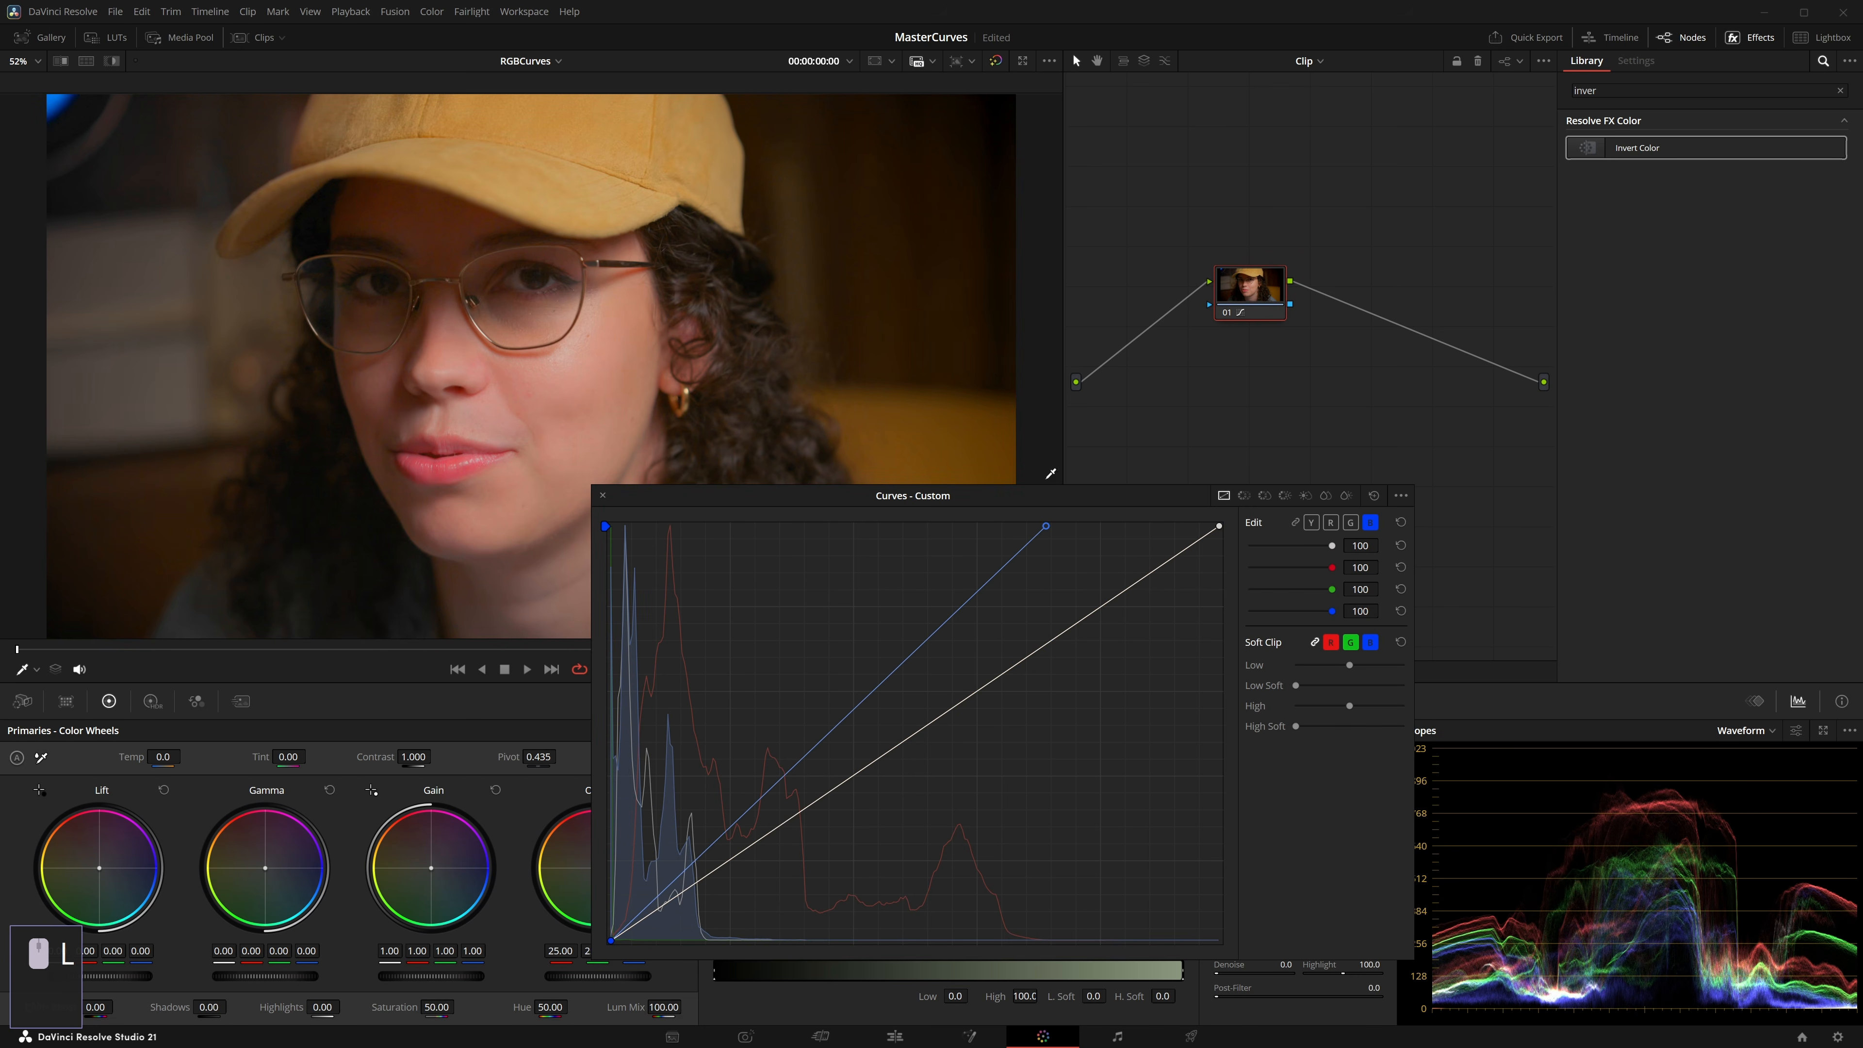
{"action": "left_click", "coordinate": [820, 743]}
{"action": "left_click", "coordinate": [930, 639]}
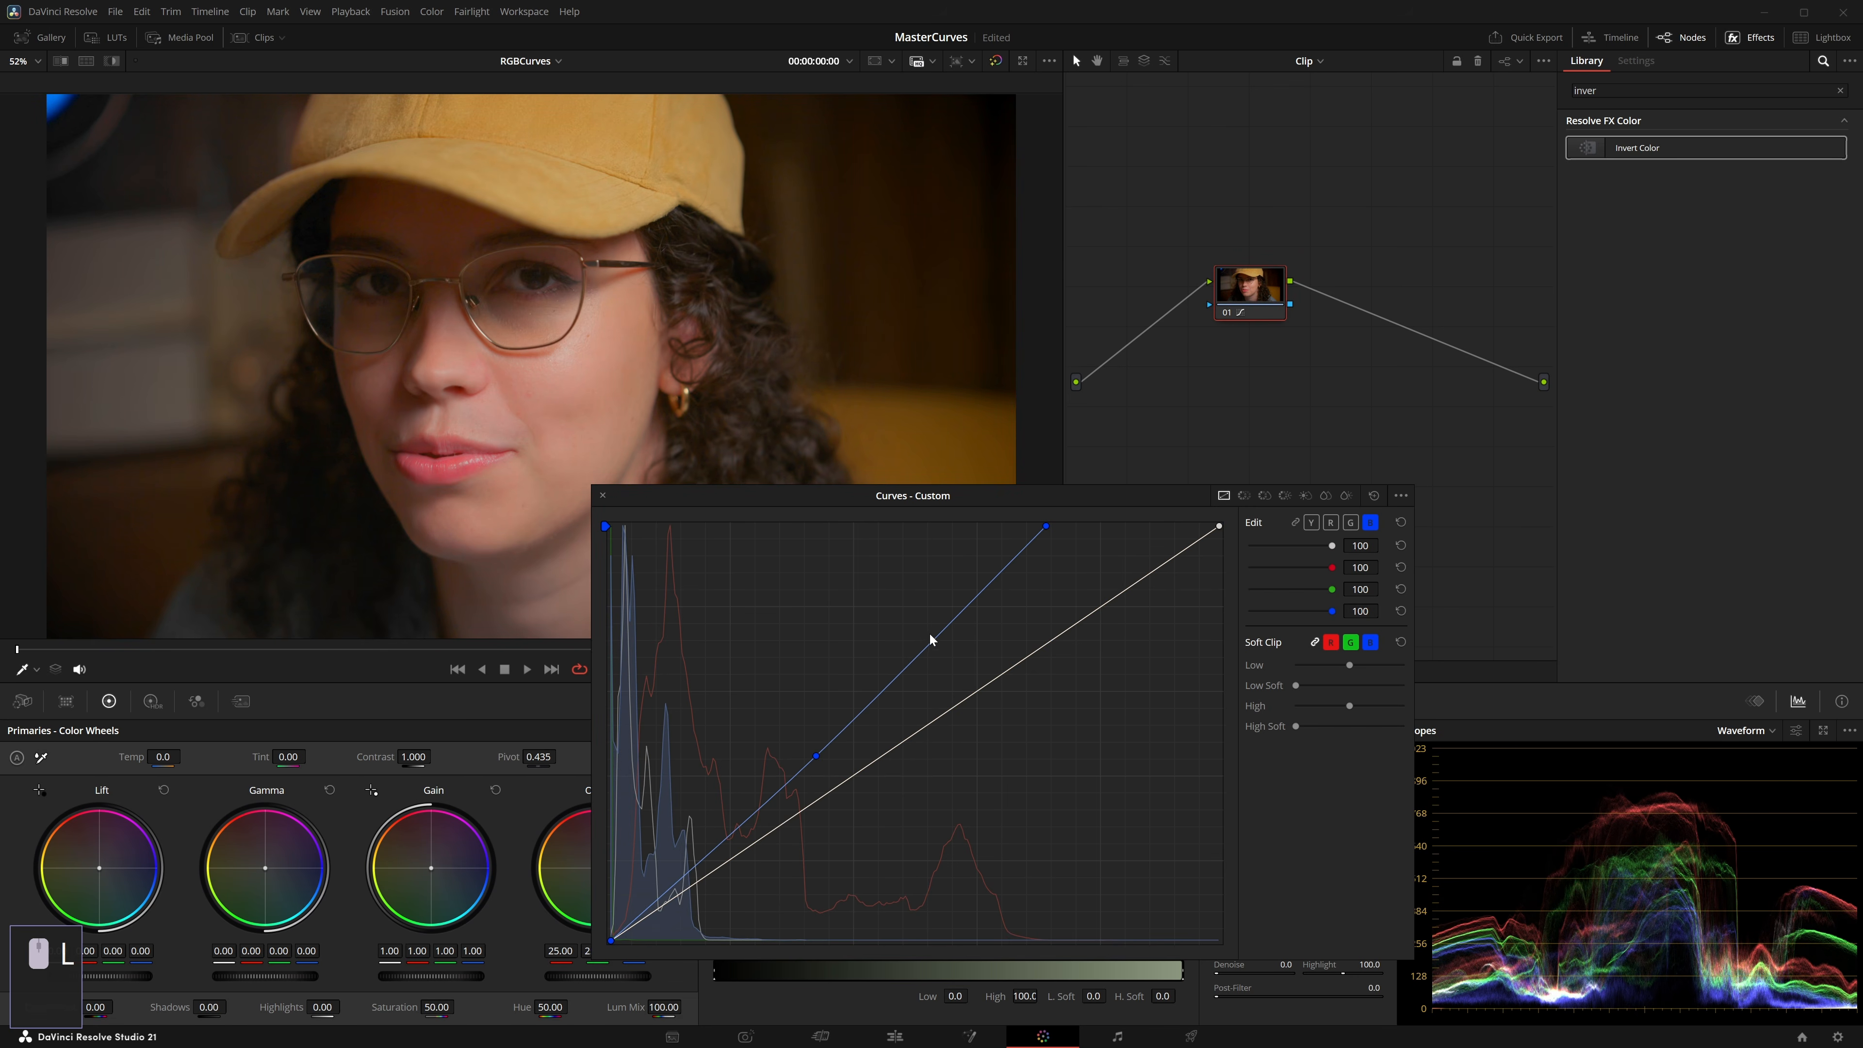
{"action": "left_click_drag", "start_coordinate": [937, 623], "coordinate": [941, 599]}
{"action": "left_click", "coordinate": [818, 759]}
{"action": "left_click_drag", "start_coordinate": [820, 760], "coordinate": [798, 787]}
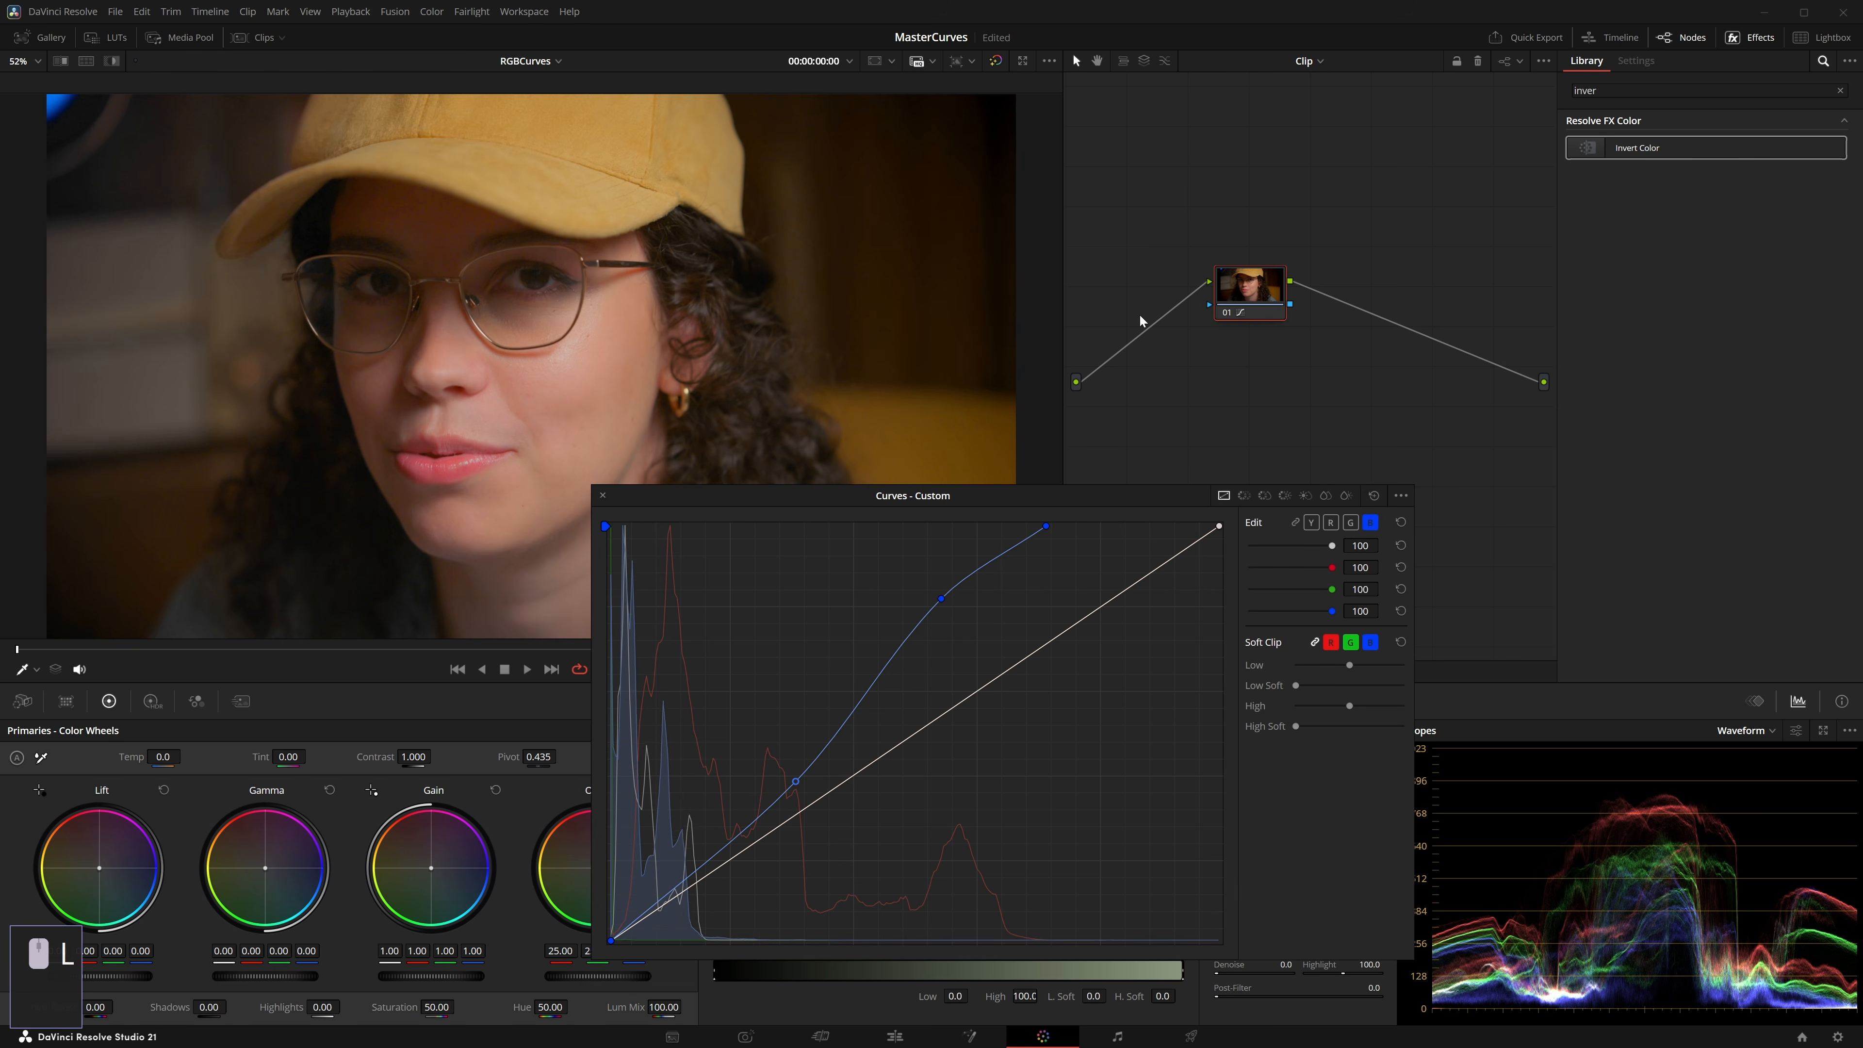
Step: Raise the green curve slightly at a lower-midtone point and pull its white-point end down to about 60% of the graph height
{"action": "left_click", "coordinate": [1350, 523]}
{"action": "left_click", "coordinate": [900, 733]}
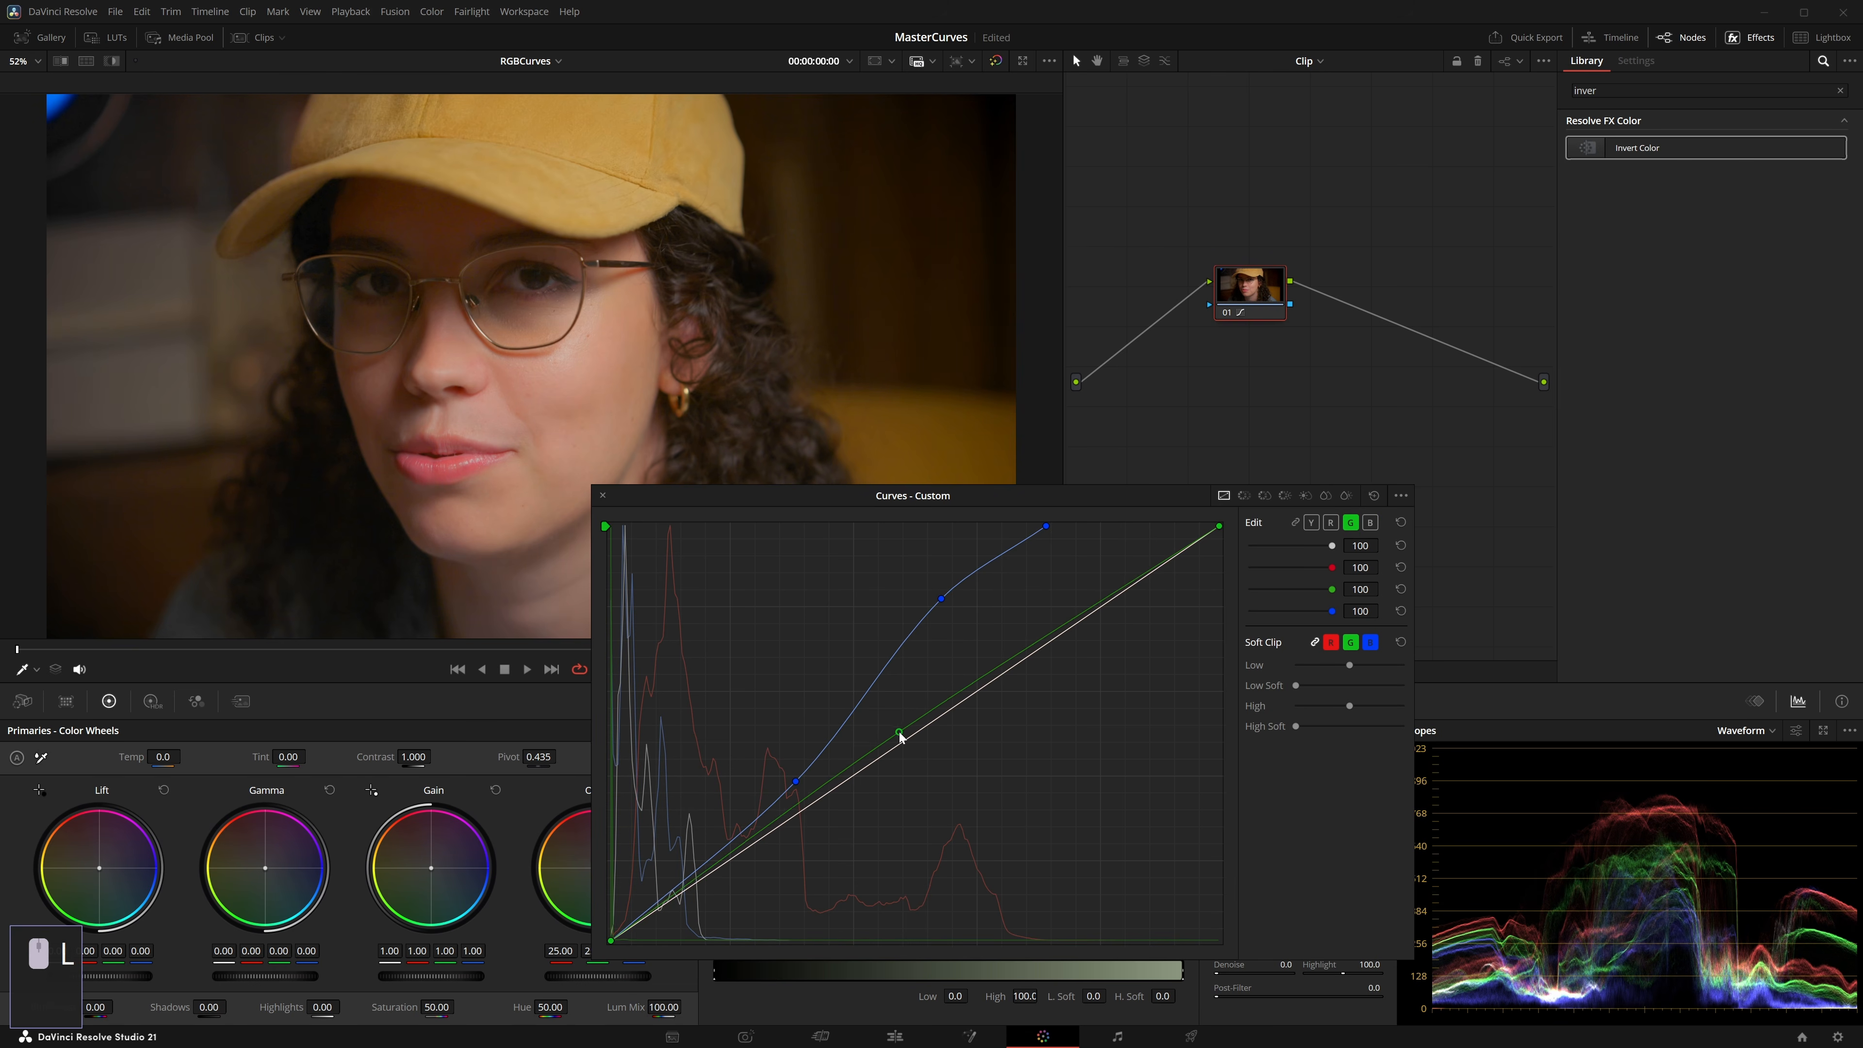
{"action": "left_click_drag", "start_coordinate": [901, 735], "coordinate": [843, 771]}
{"action": "left_click_drag", "start_coordinate": [1220, 527], "coordinate": [1219, 692]}
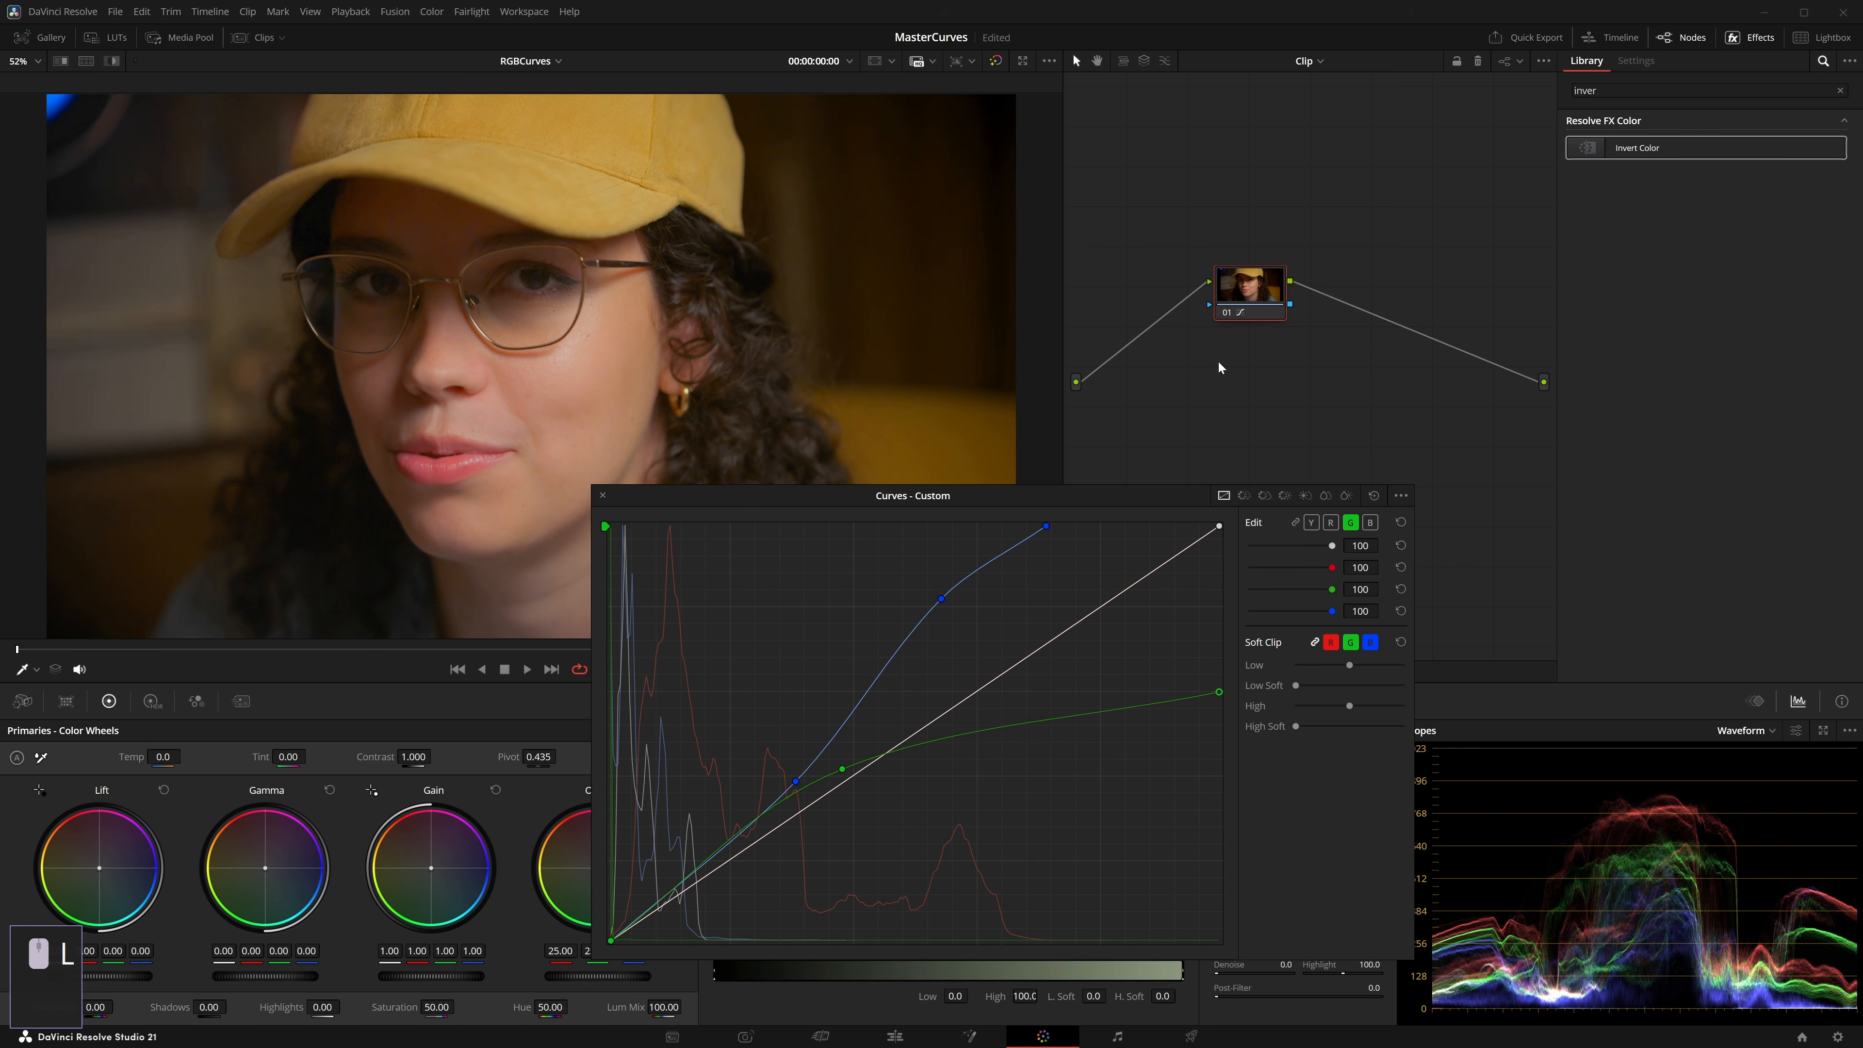
Step: Try HSV as the color space of node 01 with the shaped green and blue curves
{"action": "right_click", "coordinate": [1245, 288]}
{"action": "mouse_move", "coordinate": [1327, 464]}
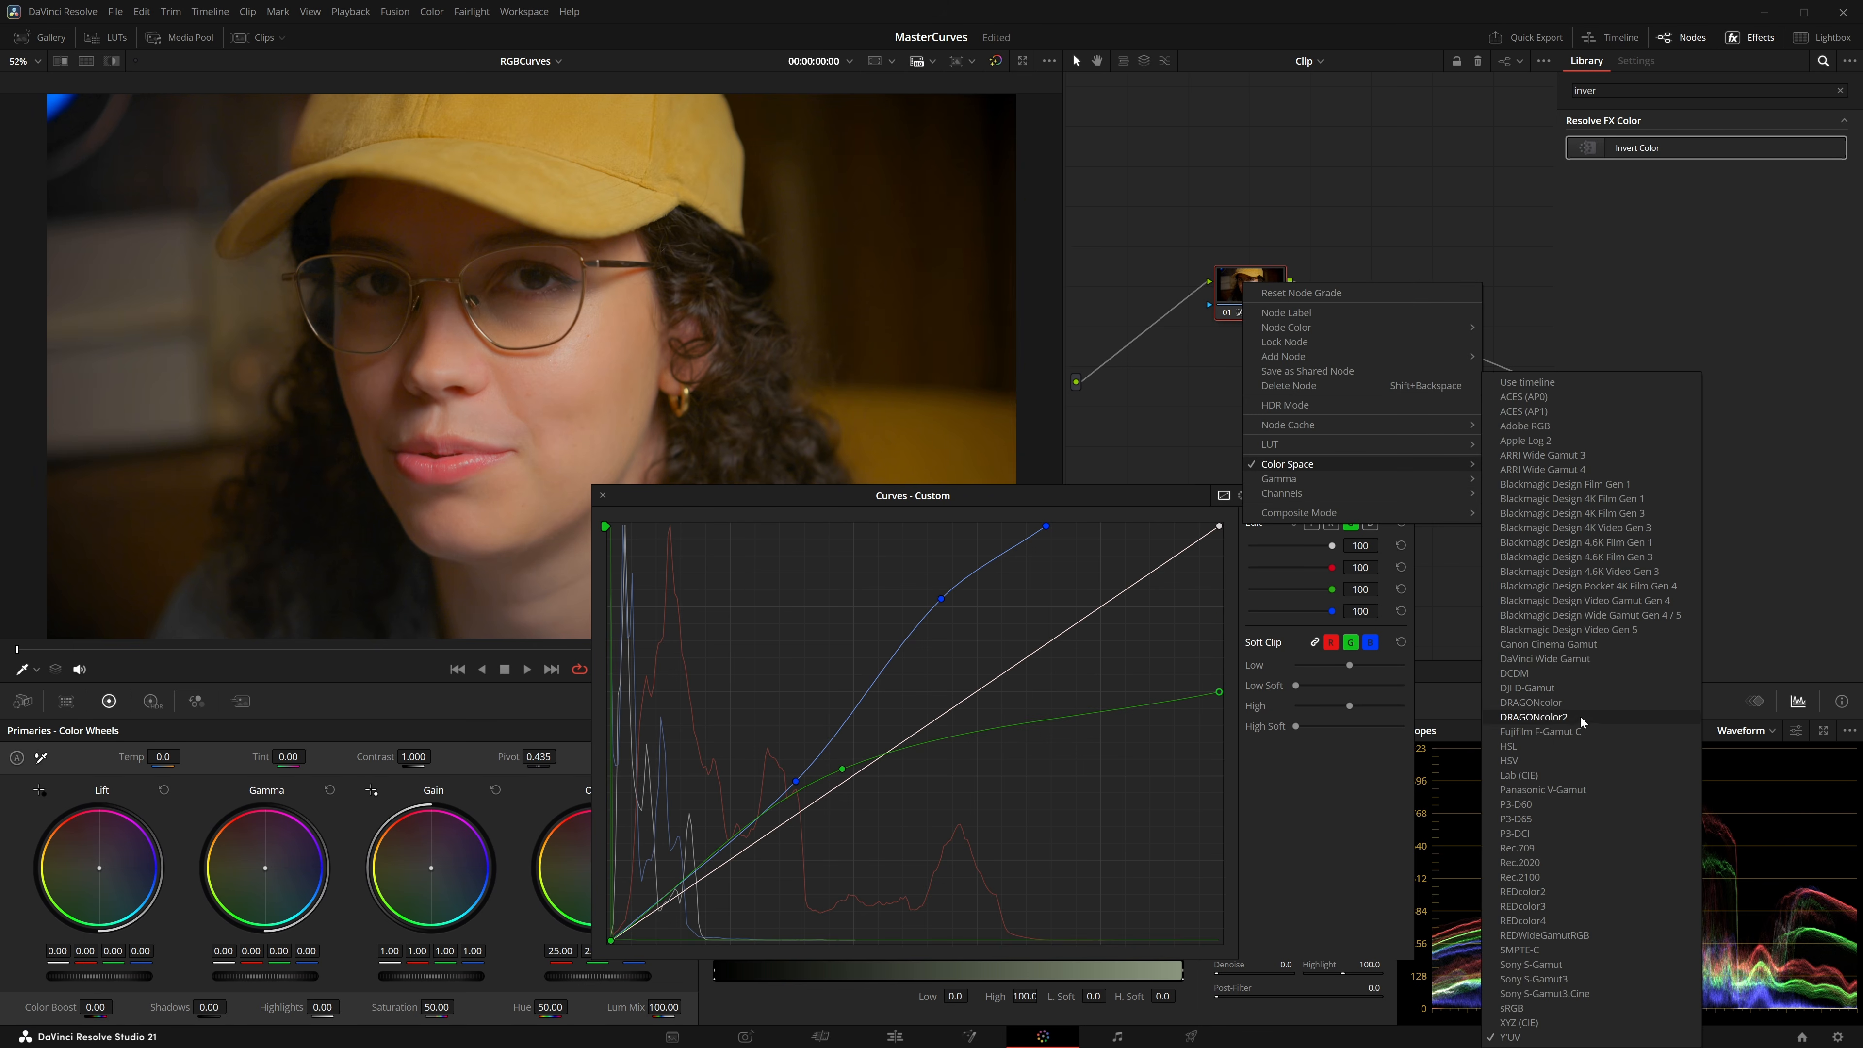
{"action": "left_click", "coordinate": [1590, 762]}
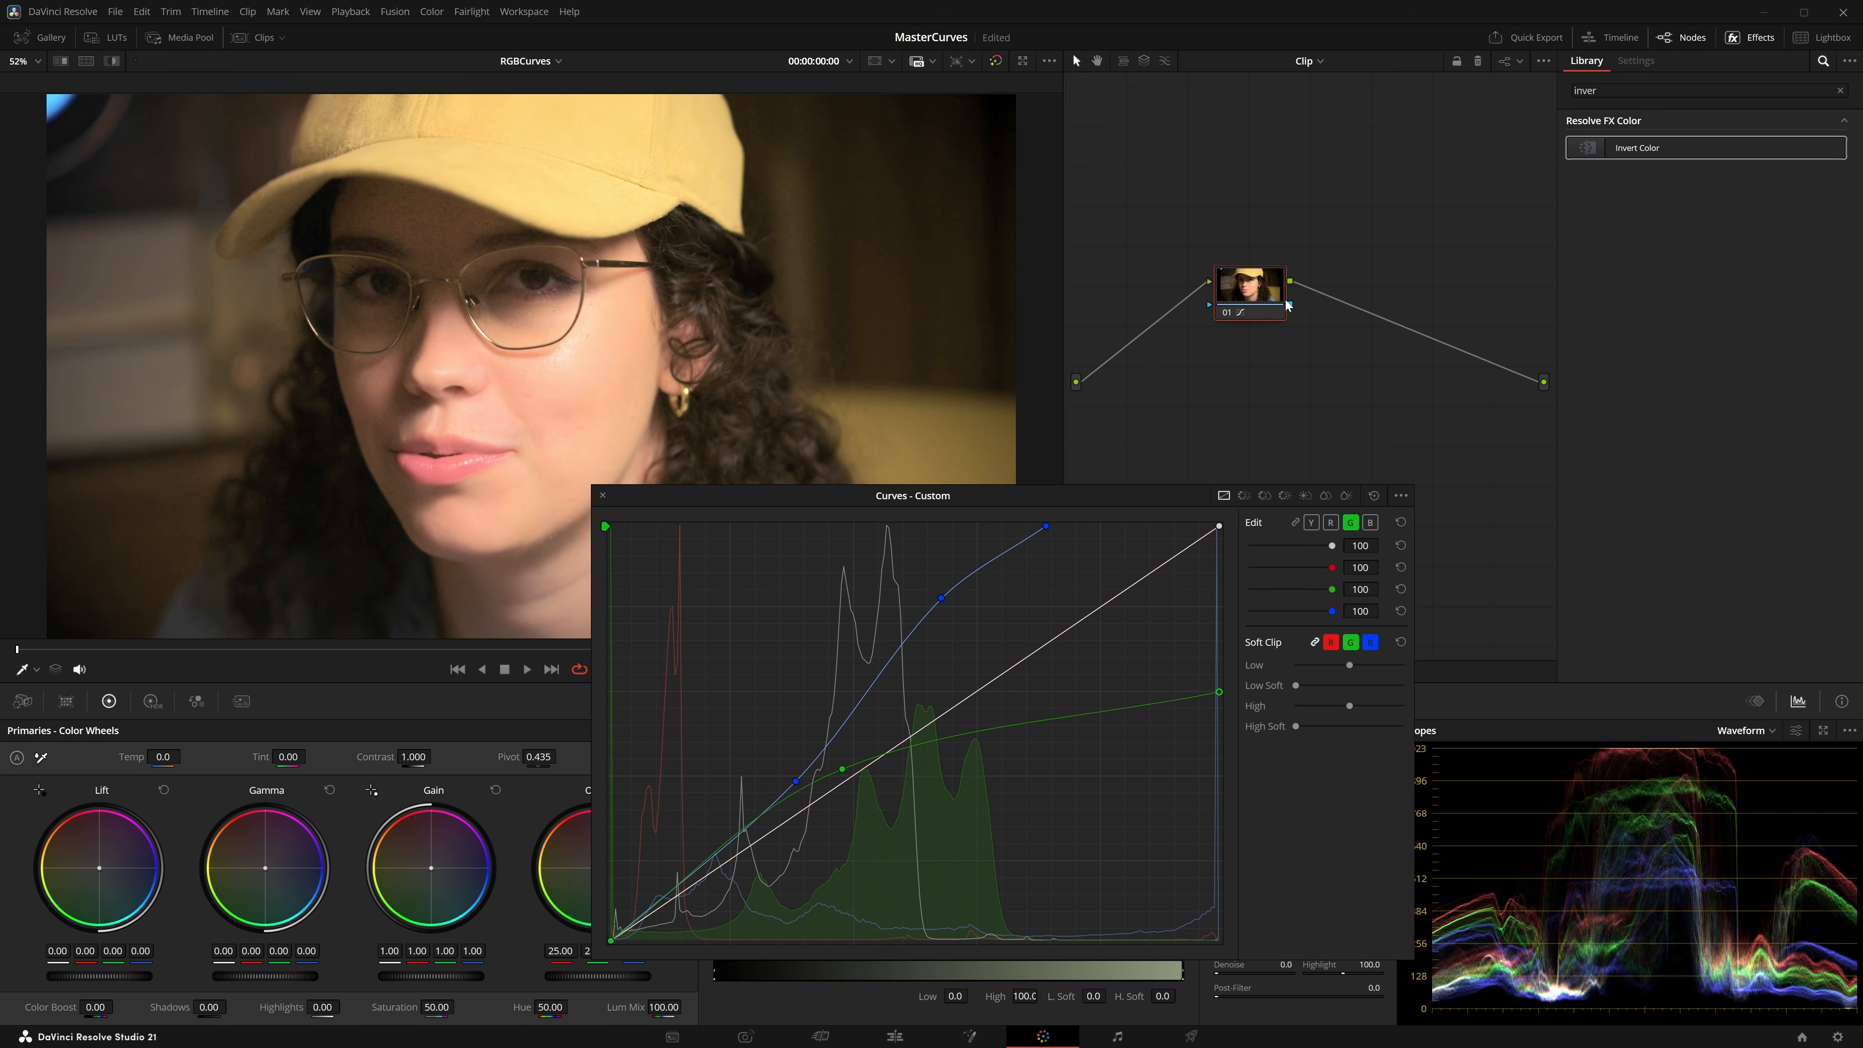
Step: Change node 01's color space to XYZ (CIE) and reset all custom curves
{"action": "right_click", "coordinate": [1230, 310]}
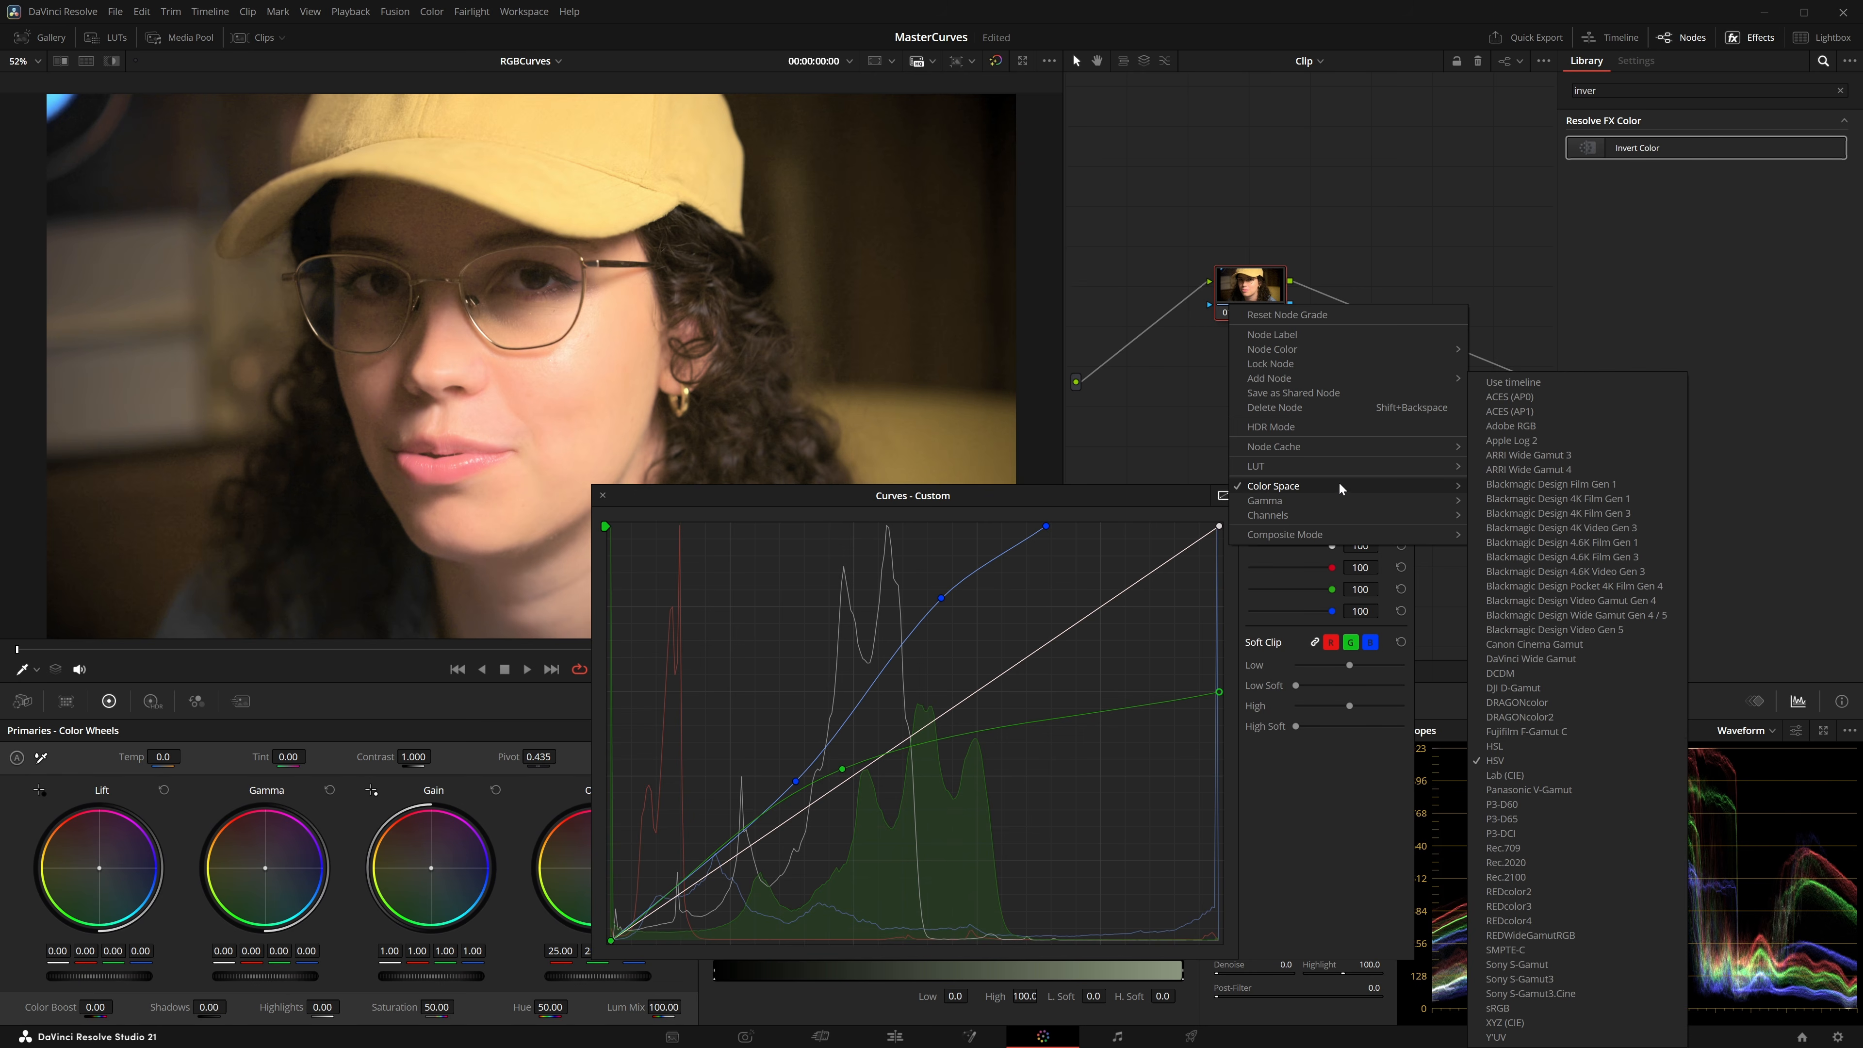
{"action": "left_click", "coordinate": [1569, 1023]}
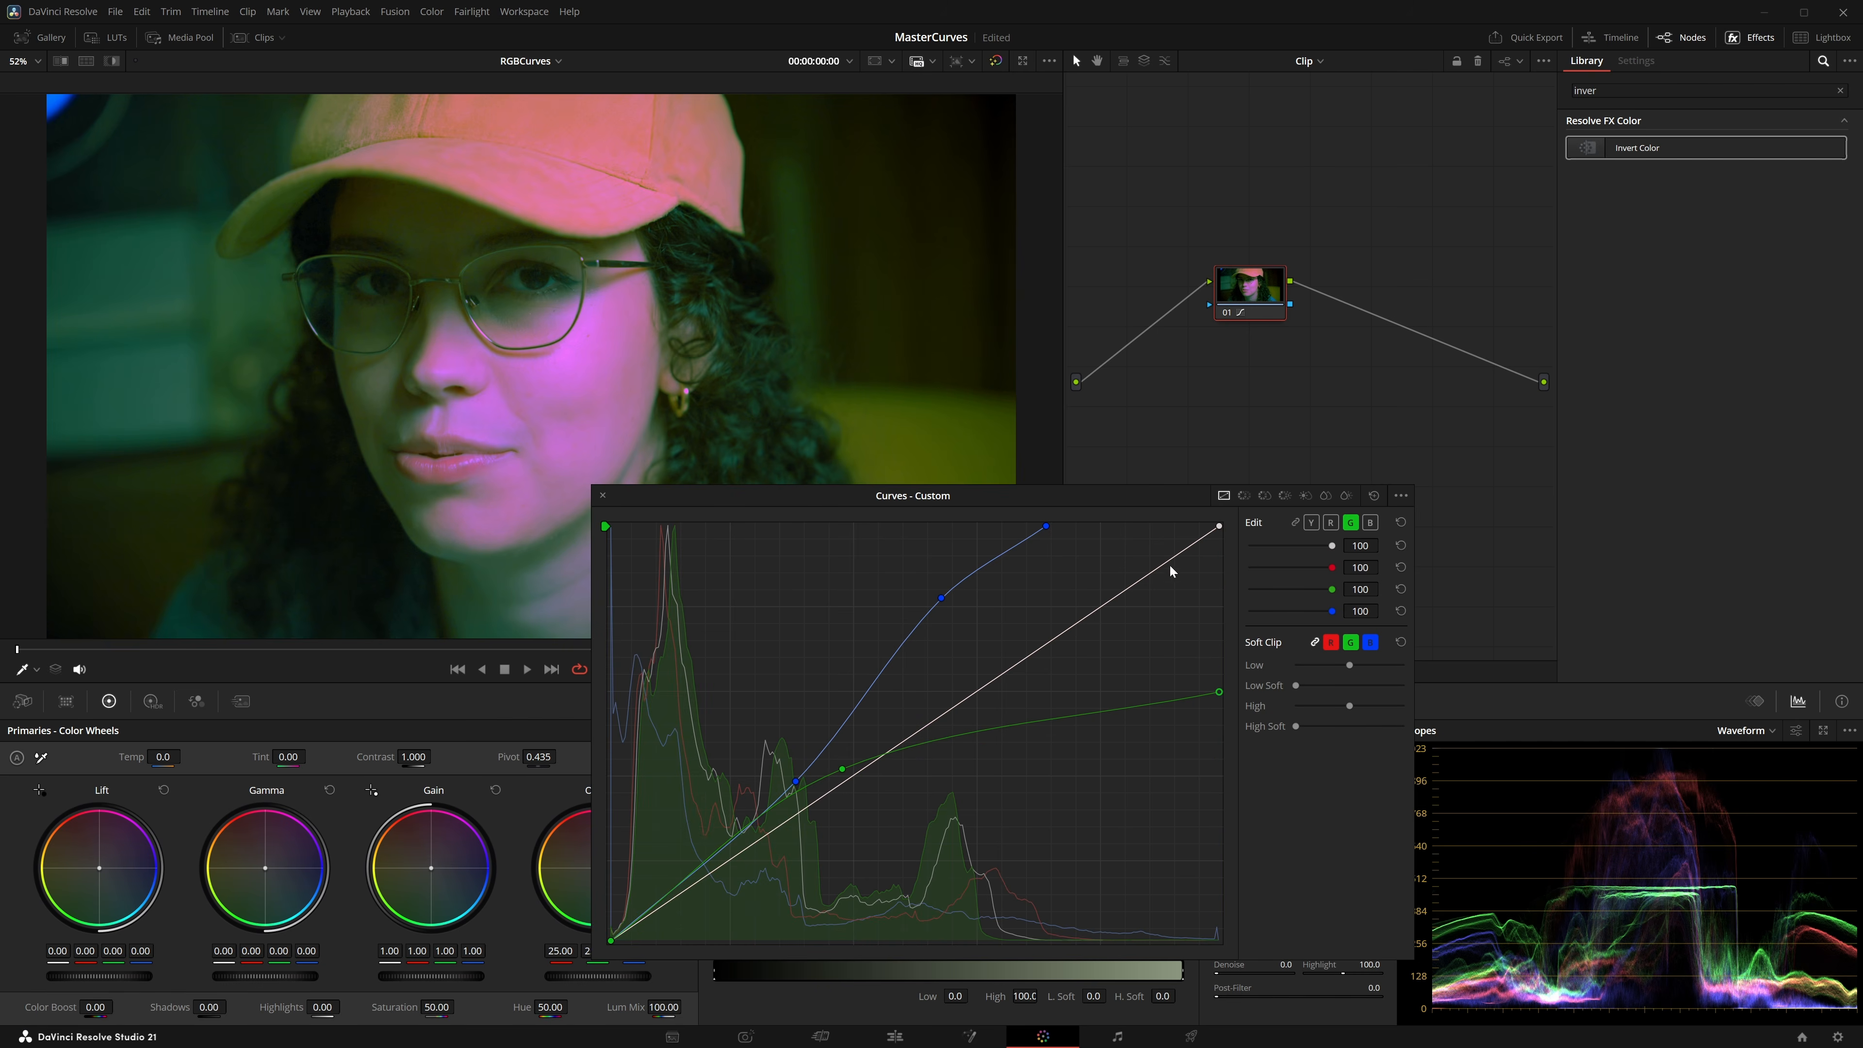
{"action": "left_click", "coordinate": [1400, 521]}
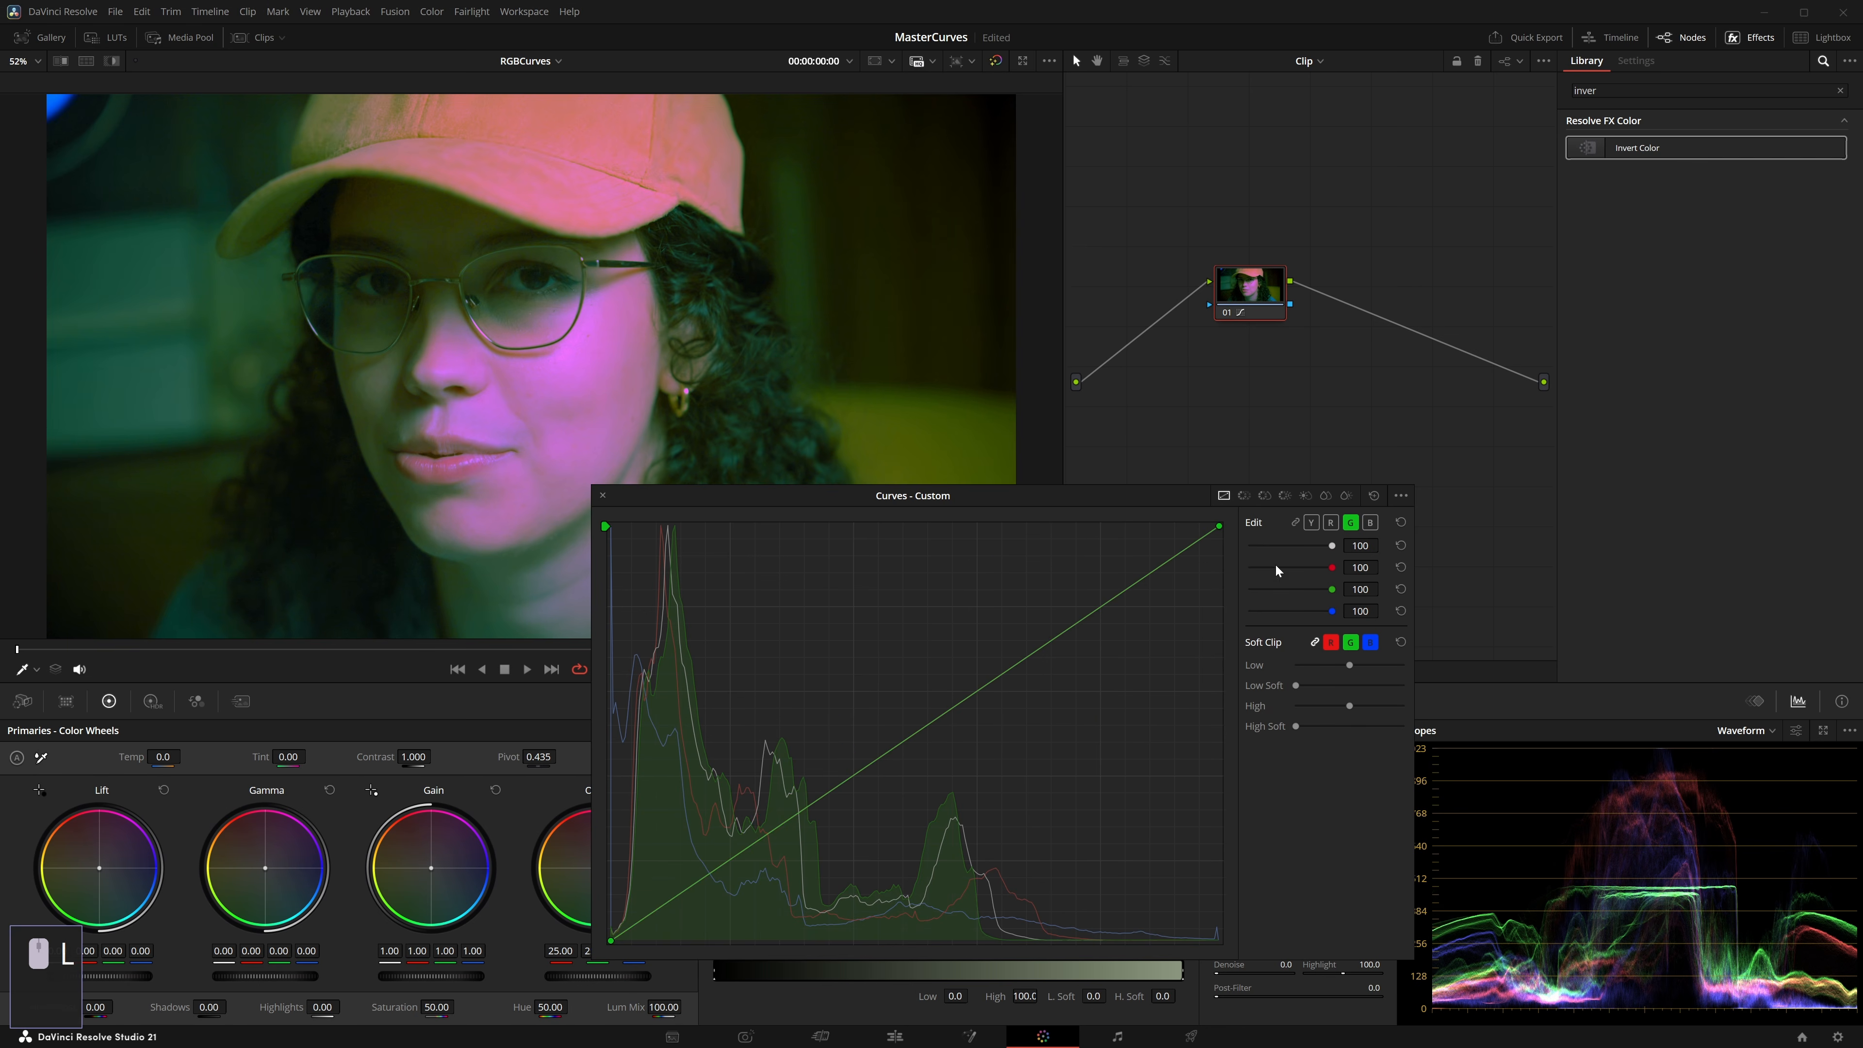
Step: Pull the red curve's upper midtones down with a second point in the deep shadows, and lift the blue curve's lower midtones while anchoring its highlights
{"action": "left_click", "coordinate": [1330, 523]}
{"action": "left_click_drag", "start_coordinate": [1220, 528], "coordinate": [1291, 493]}
{"action": "left_click_drag", "start_coordinate": [1034, 655], "coordinate": [825, 768]}
{"action": "left_click", "coordinate": [1369, 523]}
{"action": "left_click", "coordinate": [1032, 650]}
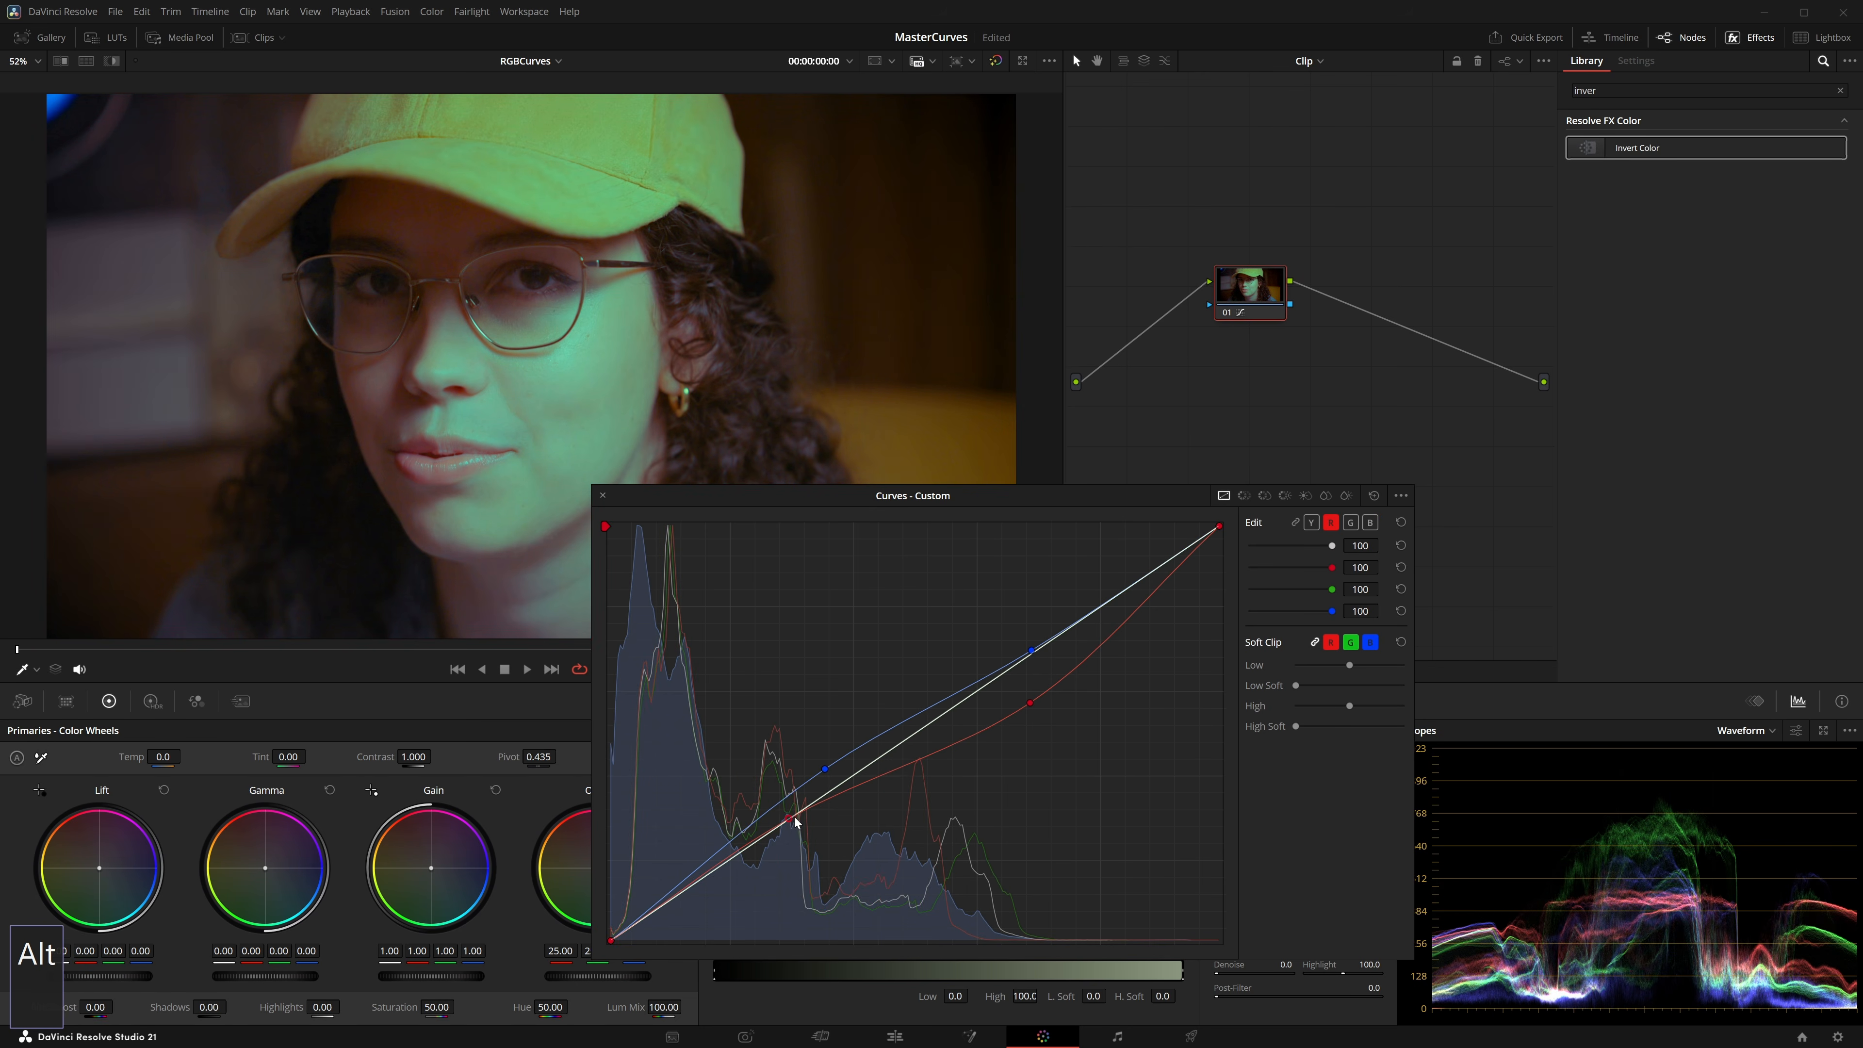
{"action": "left_click", "coordinate": [746, 871], "text": "alt"}
{"action": "left_click_drag", "start_coordinate": [747, 873], "coordinate": [660, 910]}
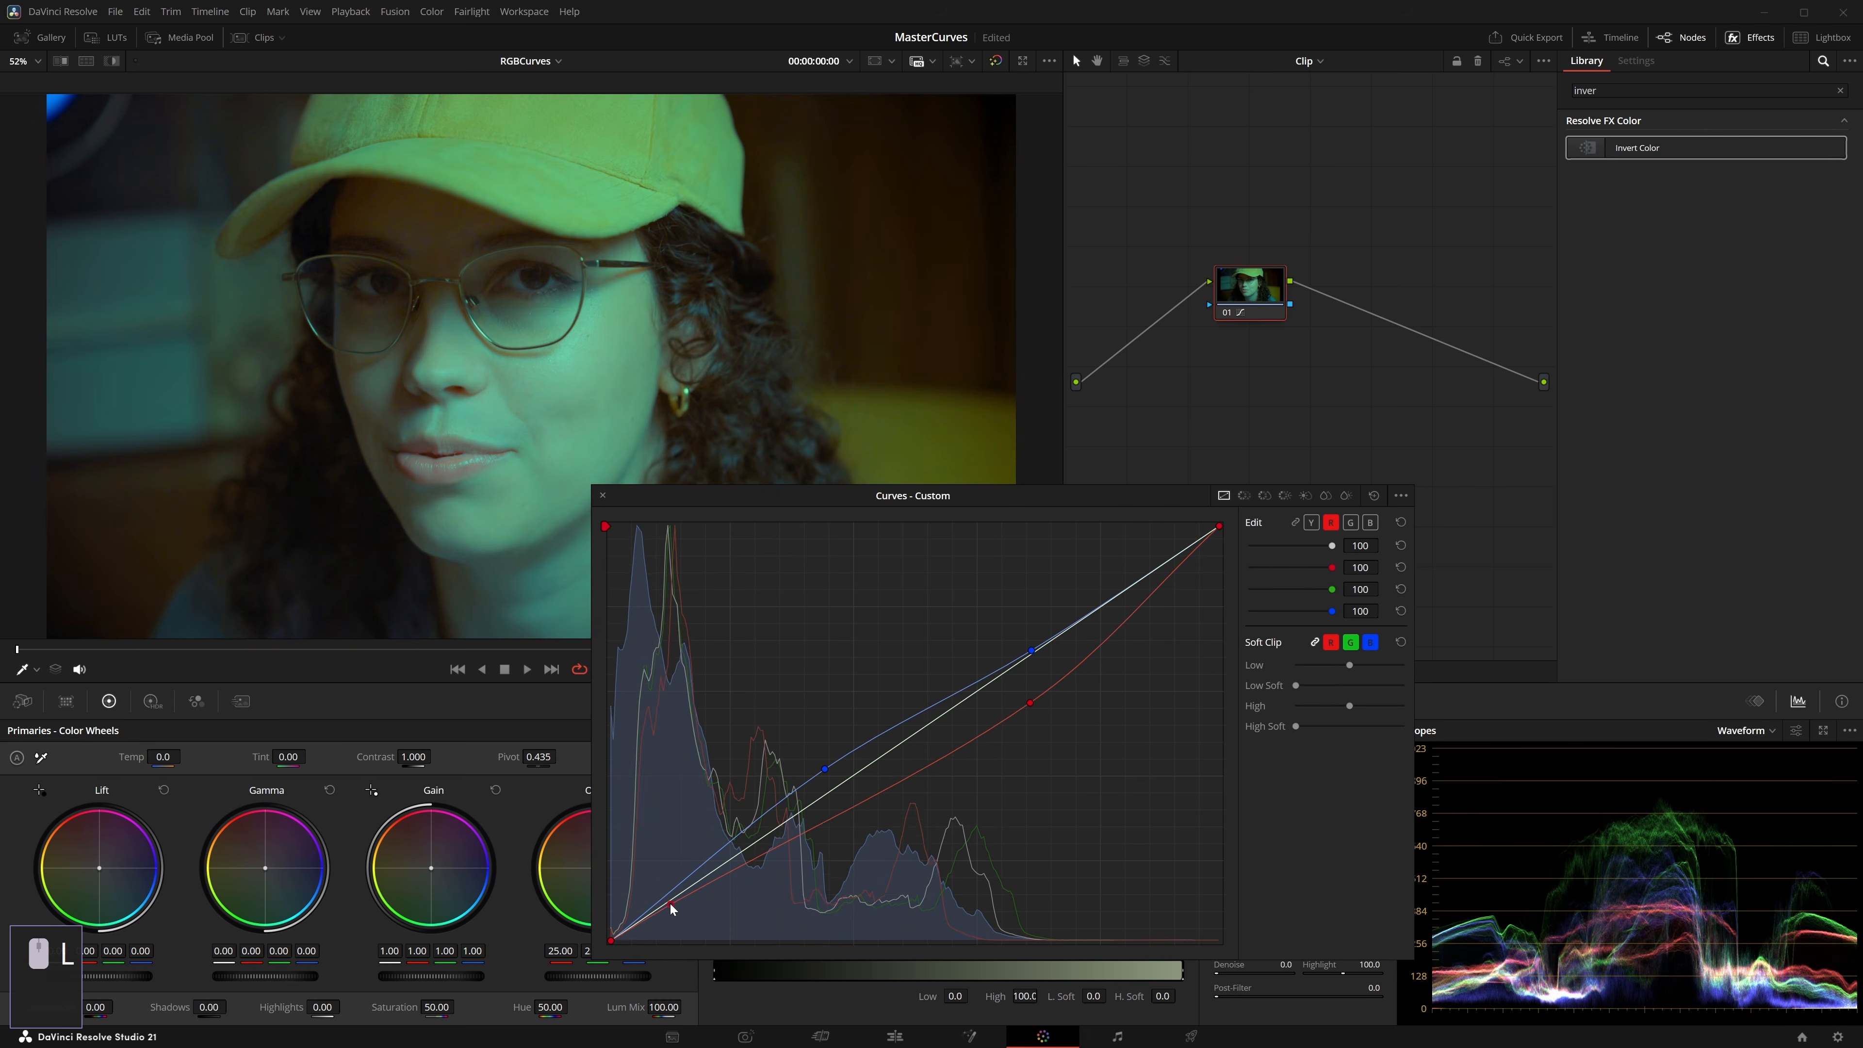
Step: Grab a still of the teal-green look from the viewer and open the Gallery
{"action": "right_click", "coordinate": [616, 405]}
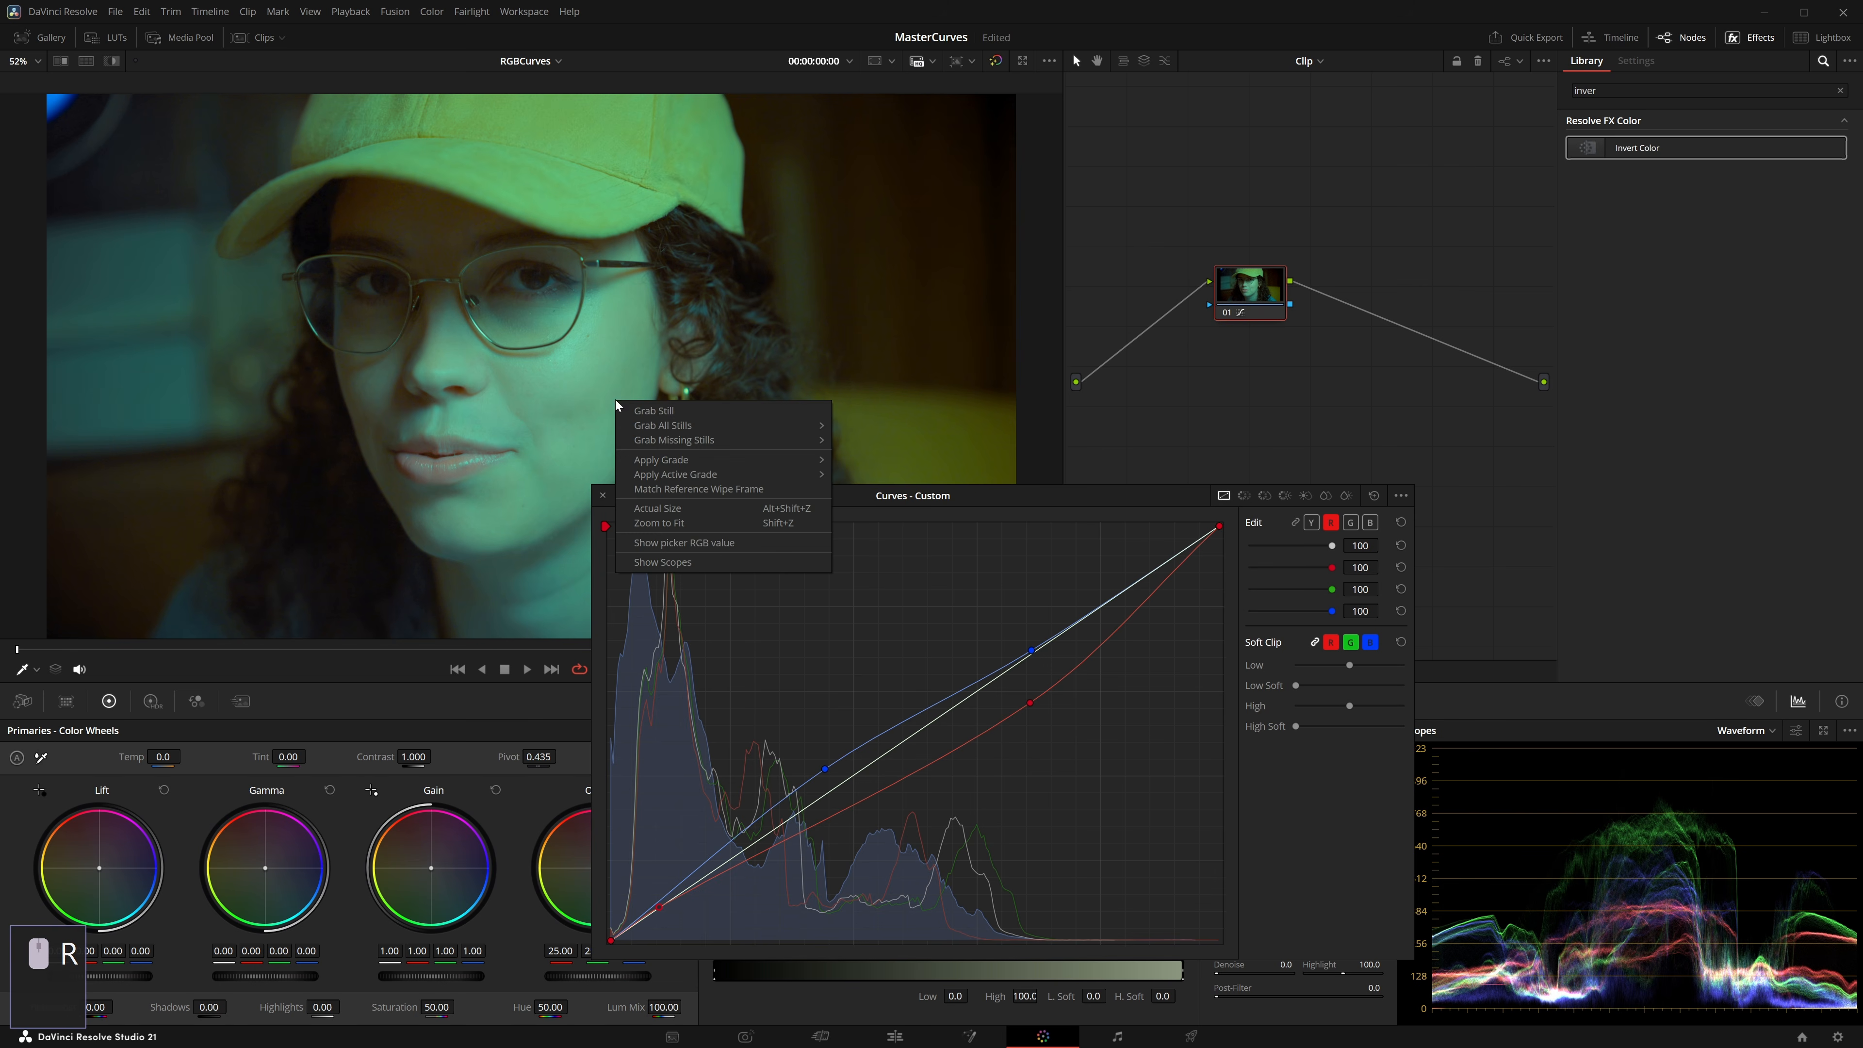
{"action": "left_click", "coordinate": [680, 412]}
{"action": "left_click", "coordinate": [51, 39]}
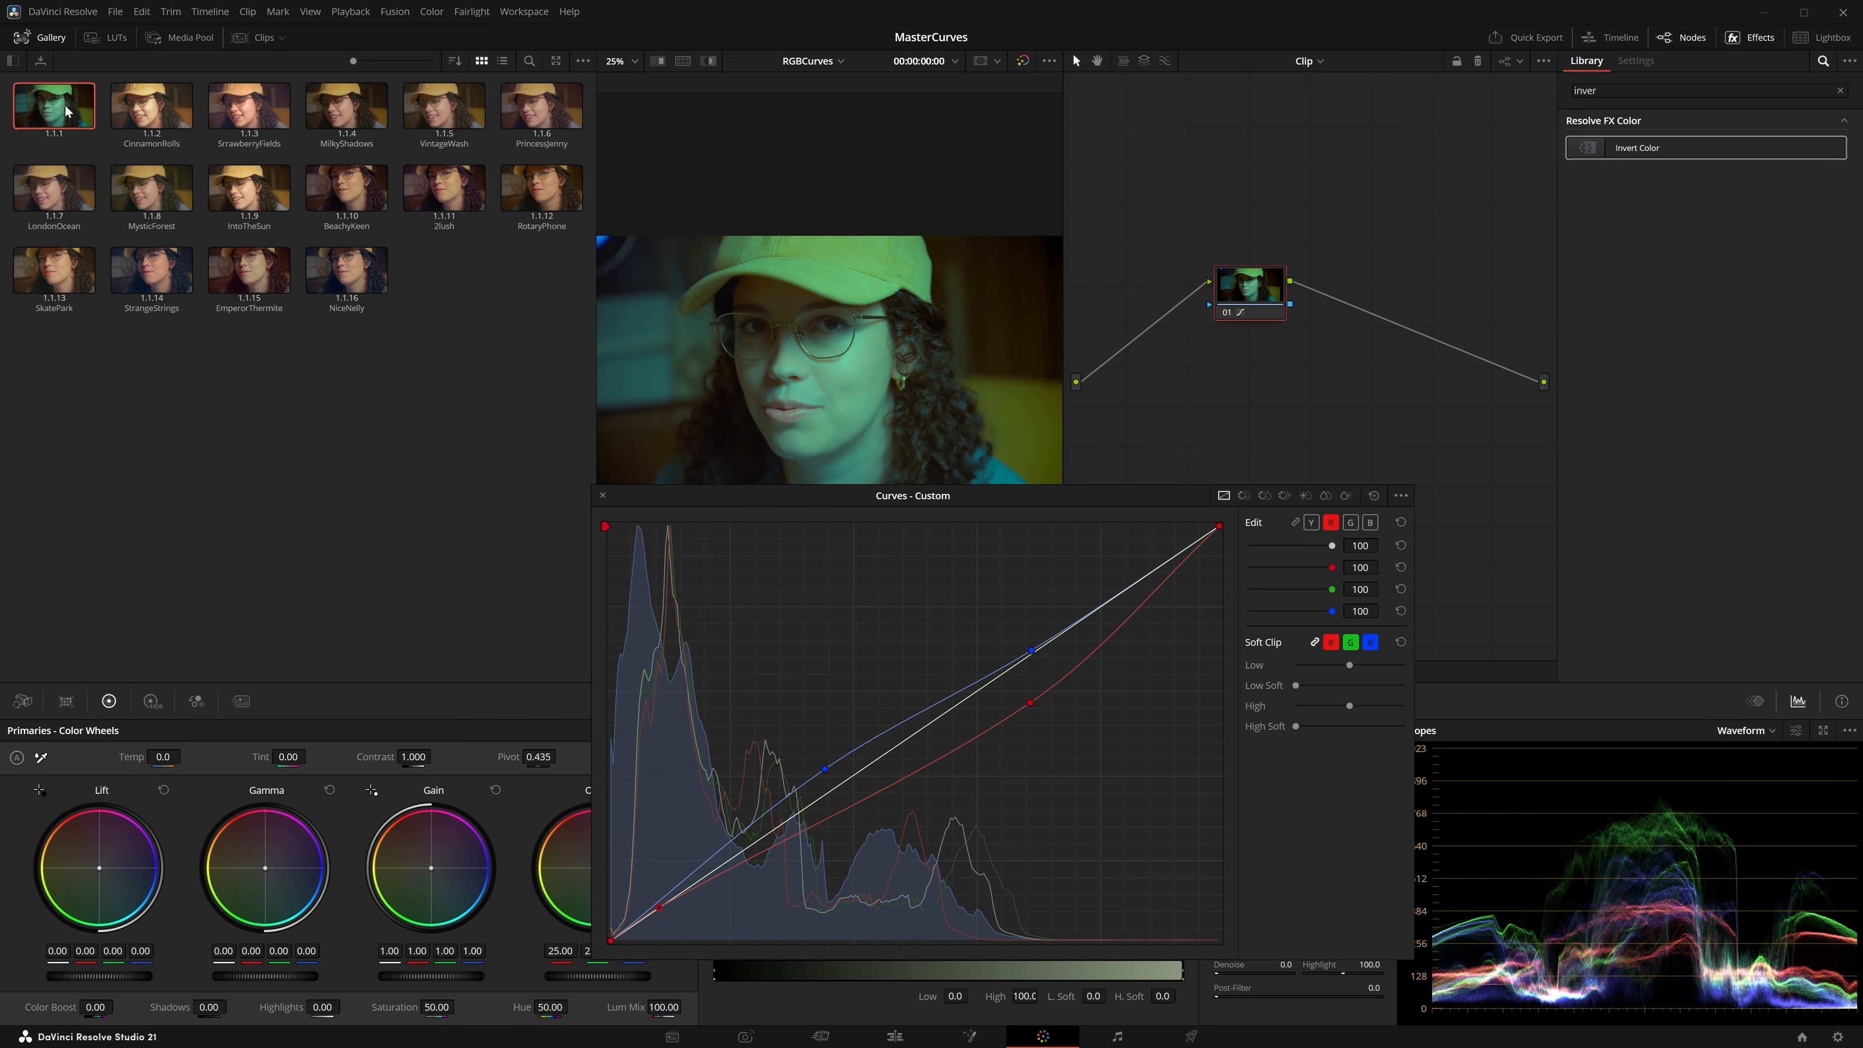